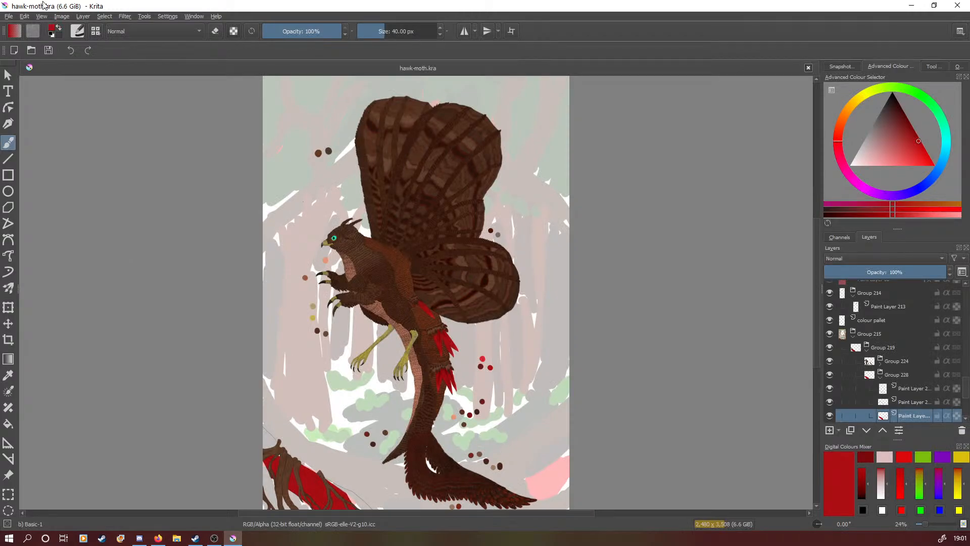
Switch the painting window to full-screen mode.
{"action": "left_click", "coordinate": [43, 17]}
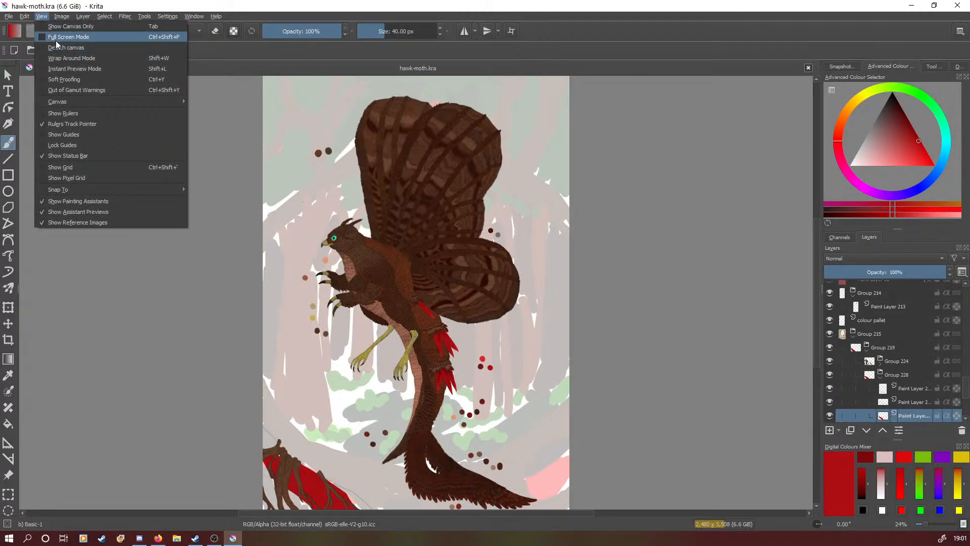
{"action": "left_click", "coordinate": [57, 38]}
{"action": "scroll", "coordinate": [176, 184], "scroll_direction": "down", "scroll_amount": 4}
{"action": "scroll", "coordinate": [270, 250], "scroll_direction": "up", "scroll_amount": 6}
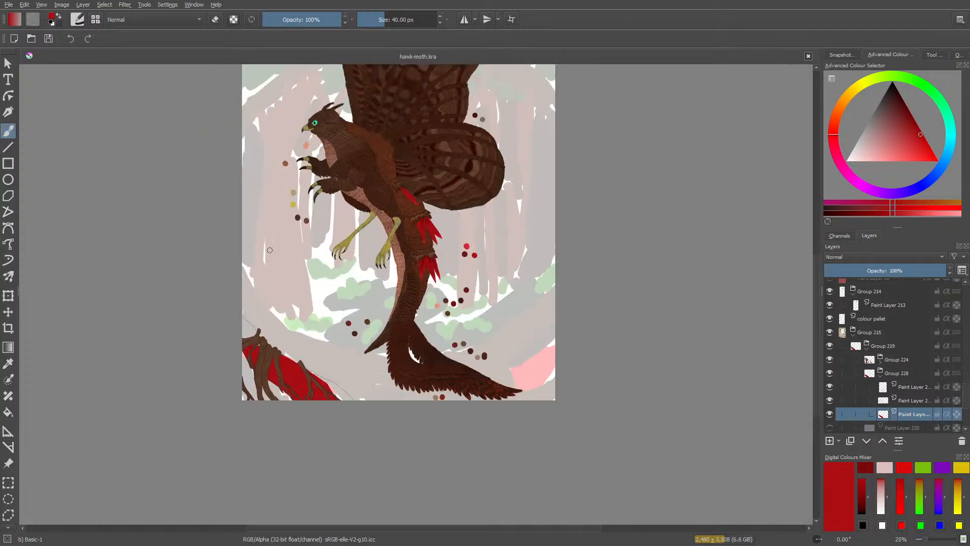
Add a new paint layer inside Group 228, directly above the red beam's base colour layer.
{"action": "scroll", "coordinate": [297, 396], "scroll_direction": "down", "scroll_amount": 3}
{"action": "scroll", "coordinate": [238, 421], "scroll_direction": "up", "scroll_amount": 6}
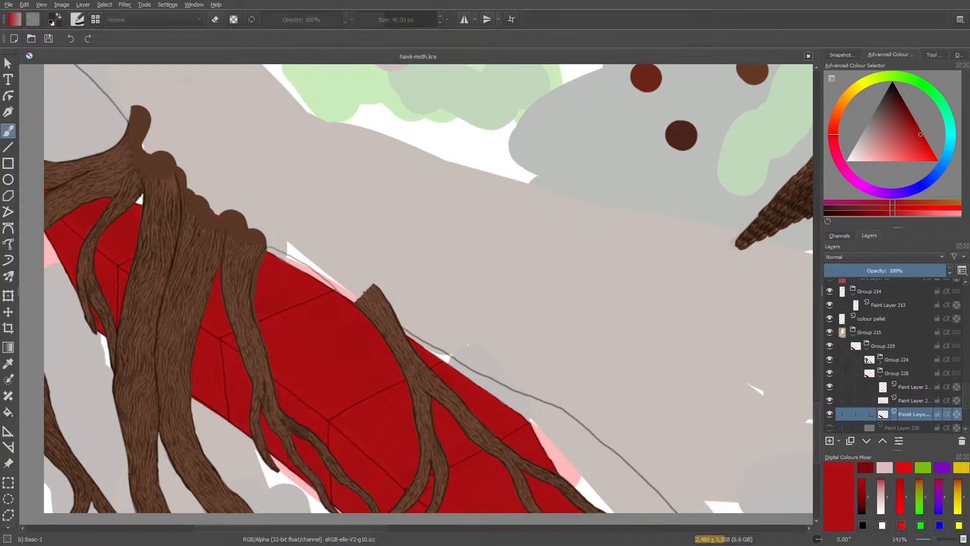
{"action": "scroll", "coordinate": [420, 367], "scroll_direction": "down", "scroll_amount": 4}
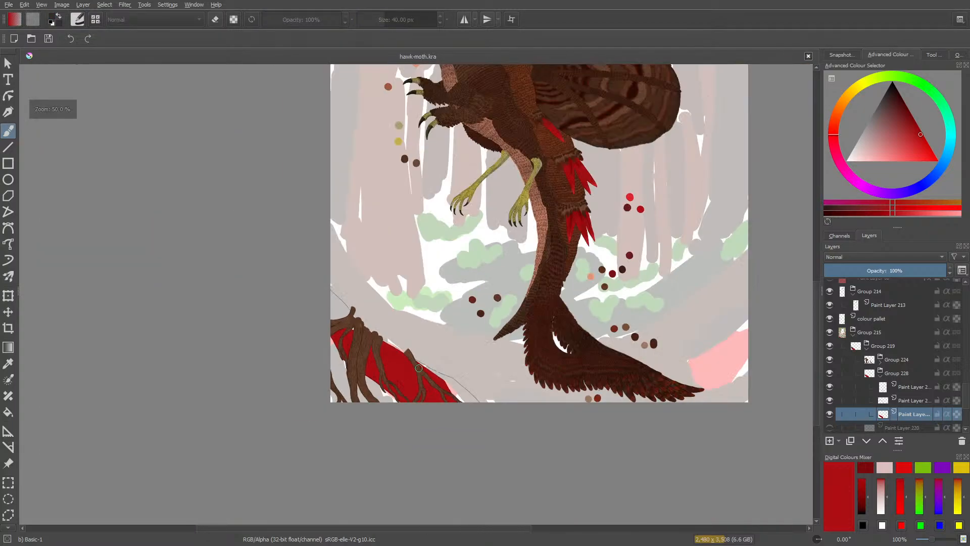
{"action": "scroll", "coordinate": [393, 394], "scroll_direction": "up", "scroll_amount": 3}
{"action": "scroll", "coordinate": [401, 346], "scroll_direction": "up", "scroll_amount": 3}
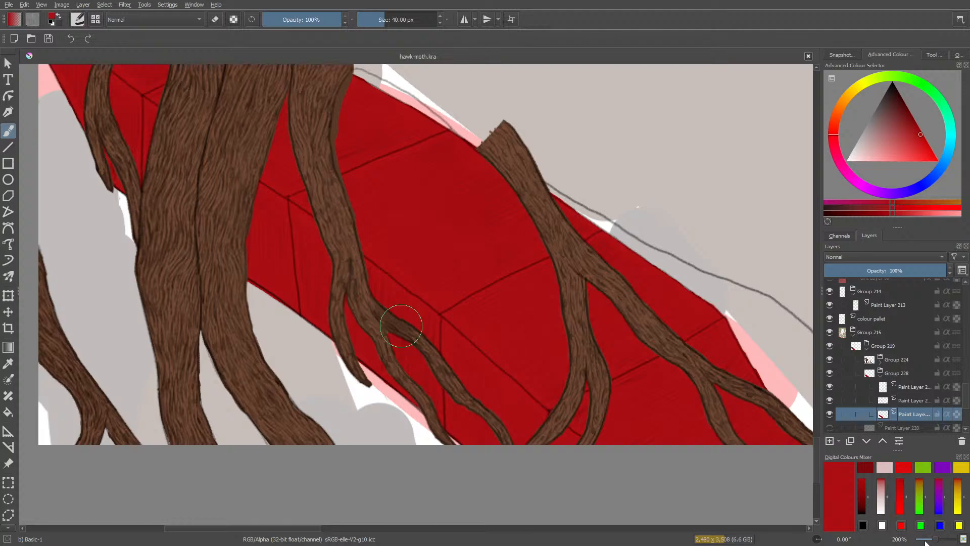
{"action": "left_click_drag", "start_coordinate": [935, 539], "coordinate": [932, 539]}
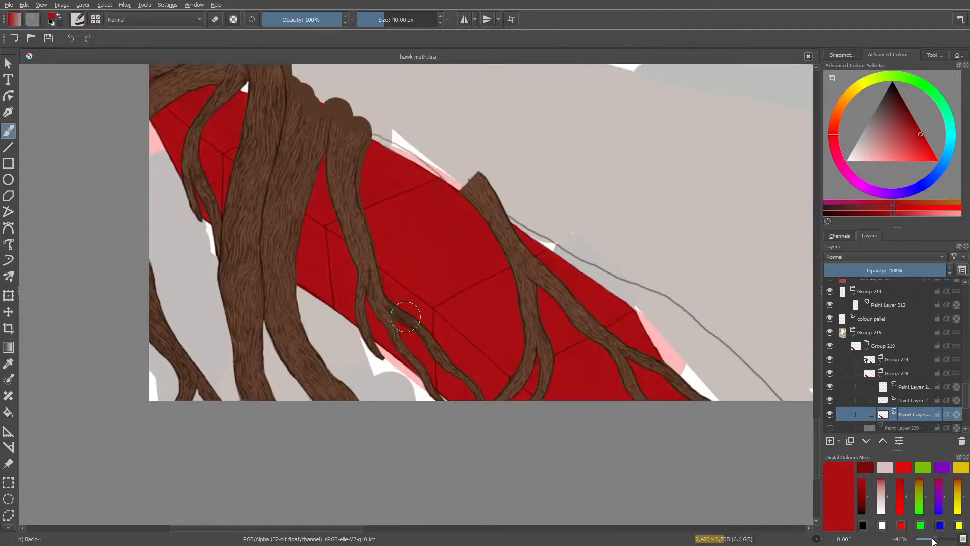
{"action": "left_click", "coordinate": [830, 440]}
Sample the bright red palette swatch beside the tail feathers and return to the freehand brush.
{"action": "left_click_drag", "start_coordinate": [305, 529], "coordinate": [564, 525]}
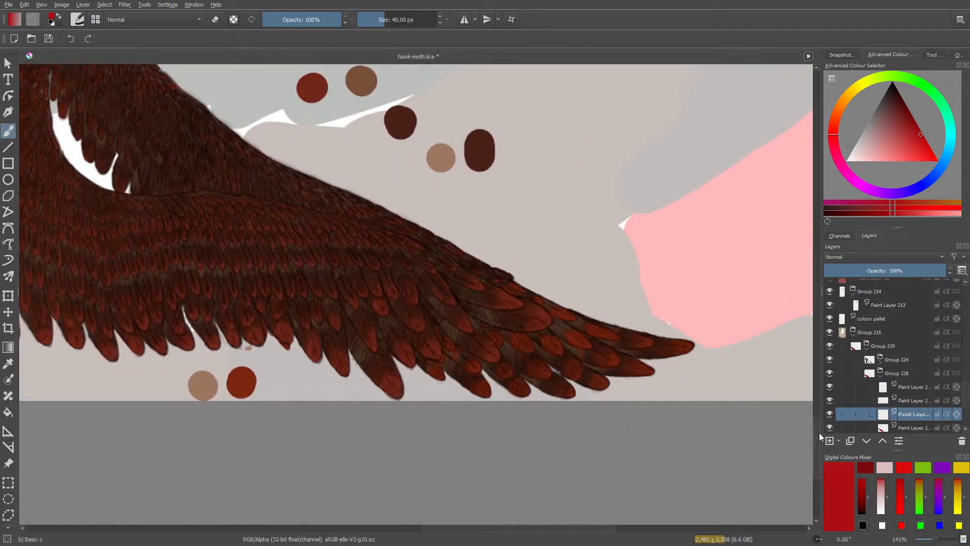
{"action": "left_click_drag", "start_coordinate": [815, 441], "coordinate": [823, 362]}
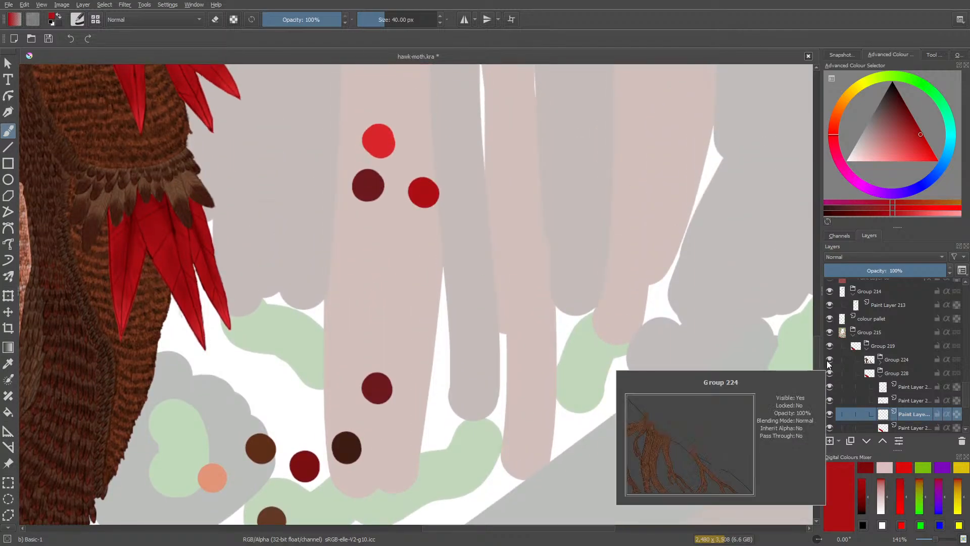
{"action": "left_click", "coordinate": [9, 366]}
{"action": "left_click", "coordinate": [379, 135]}
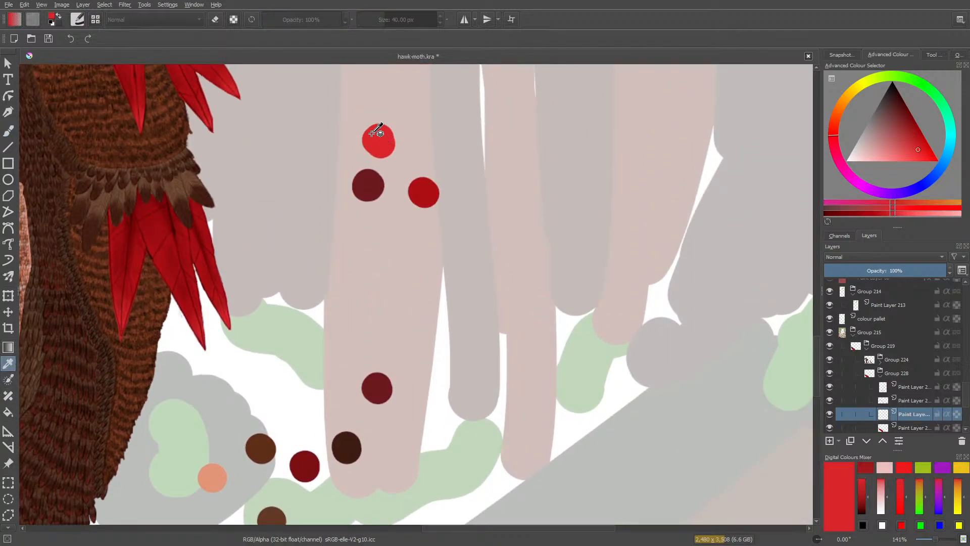
{"action": "left_click", "coordinate": [8, 131]}
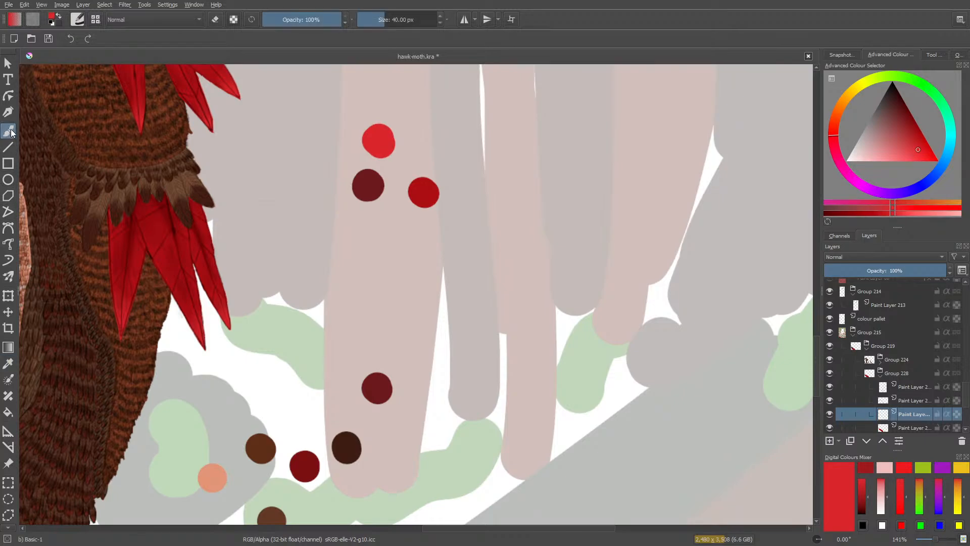
{"action": "mouse_move", "coordinate": [446, 529]}
{"action": "left_mouse_down"}
{"action": "mouse_move", "coordinate": [377, 541]}
{"action": "mouse_move", "coordinate": [110, 530]}
{"action": "left_mouse_up"}
{"action": "left_click_drag", "start_coordinate": [819, 367], "coordinate": [820, 439]}
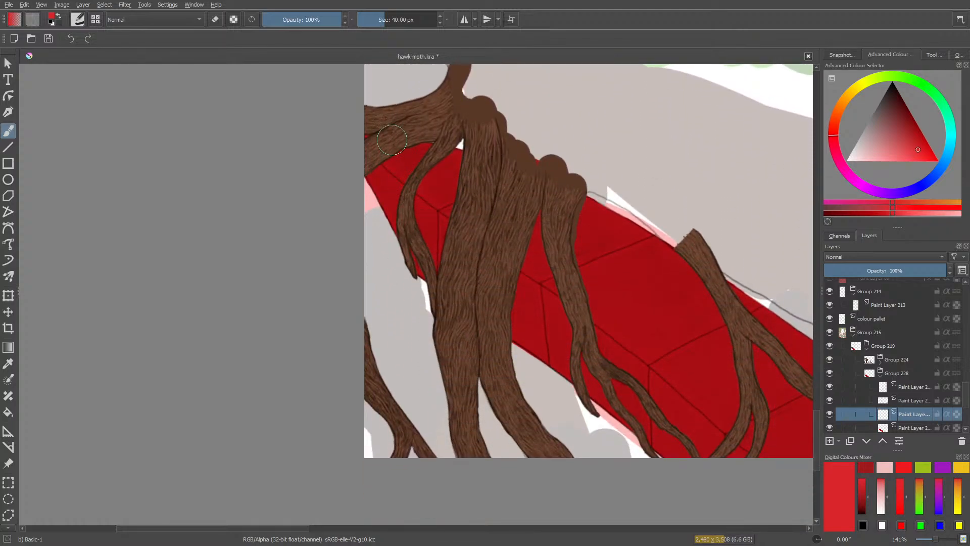
{"action": "mouse_move", "coordinate": [372, 166]}
{"action": "left_mouse_down"}
{"action": "mouse_move", "coordinate": [383, 189]}
{"action": "mouse_move", "coordinate": [371, 156]}
{"action": "mouse_move", "coordinate": [441, 144]}
{"action": "left_mouse_up"}
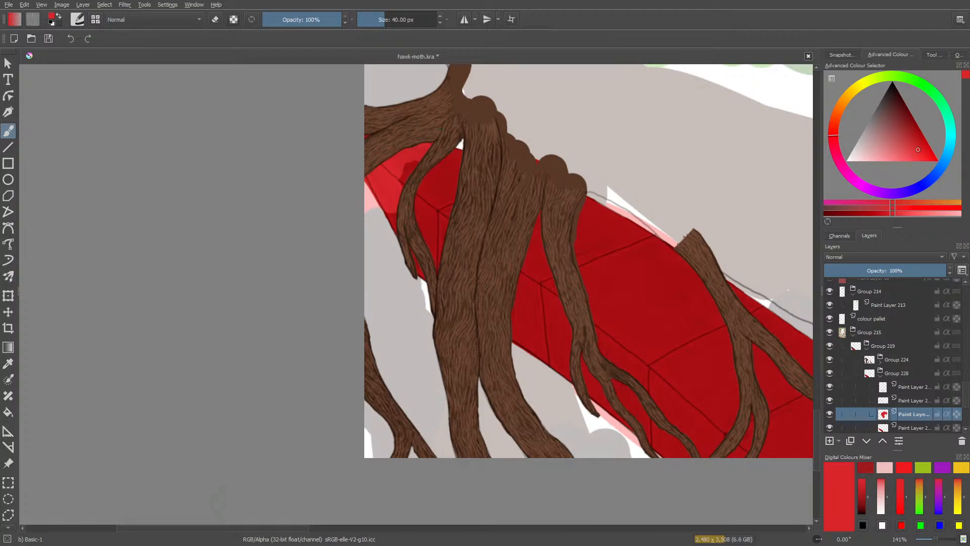
{"action": "left_click_drag", "start_coordinate": [283, 528], "coordinate": [525, 533]}
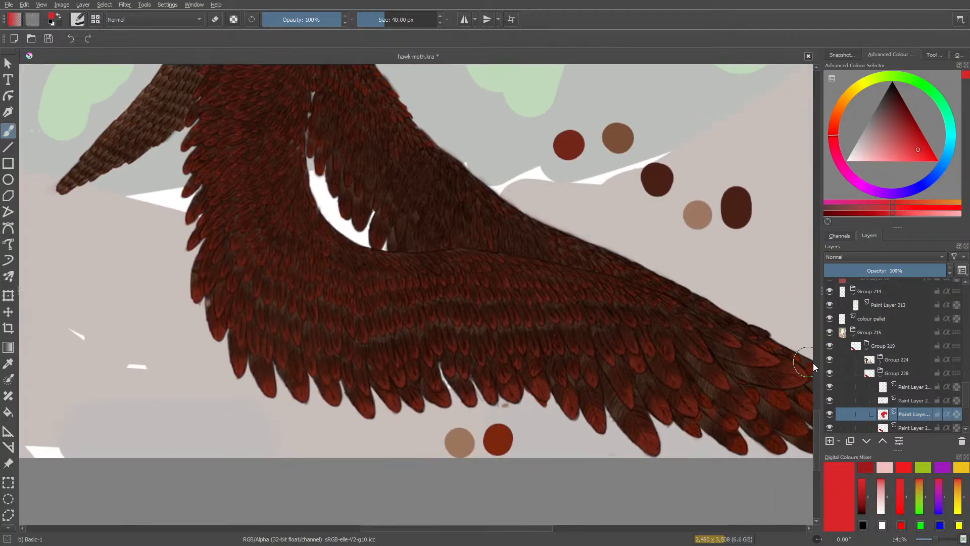
{"action": "mouse_move", "coordinate": [816, 426]}
{"action": "left_mouse_down"}
{"action": "mouse_move", "coordinate": [823, 349]}
{"action": "mouse_move", "coordinate": [824, 478]}
{"action": "mouse_move", "coordinate": [824, 453]}
{"action": "left_mouse_up"}
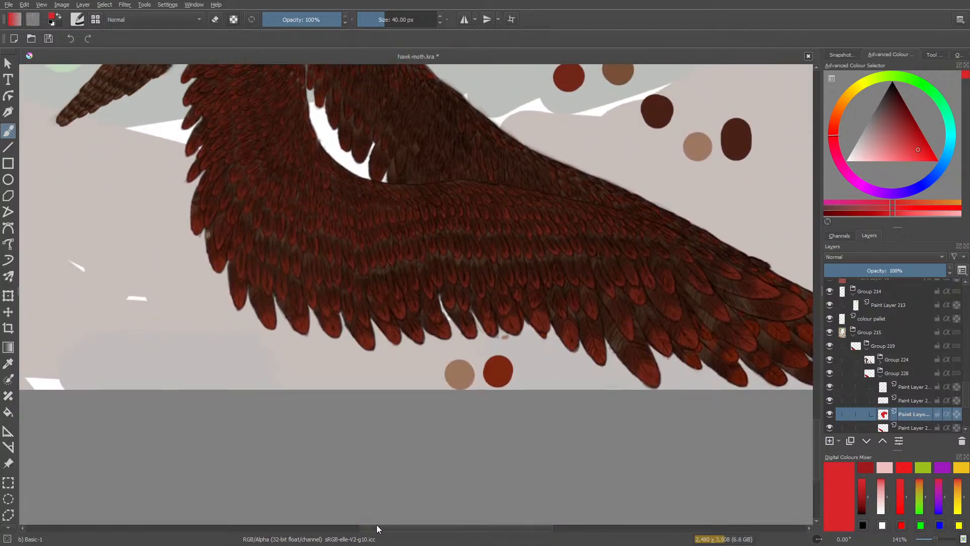
{"action": "mouse_move", "coordinate": [377, 525]}
{"action": "left_mouse_down"}
{"action": "mouse_move", "coordinate": [360, 538]}
{"action": "mouse_move", "coordinate": [195, 541]}
{"action": "left_mouse_up"}
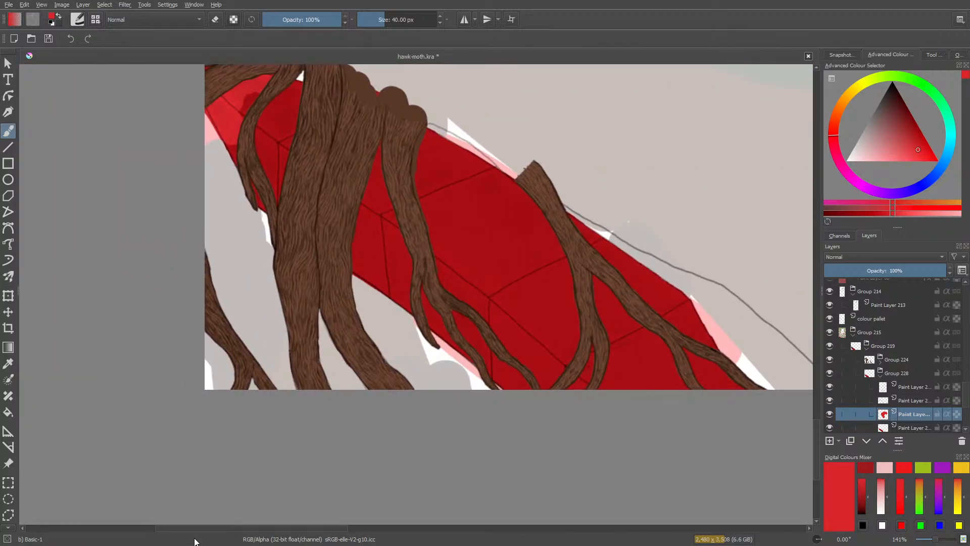
{"action": "scroll", "coordinate": [817, 406], "scroll_direction": "up", "scroll_amount": 3}
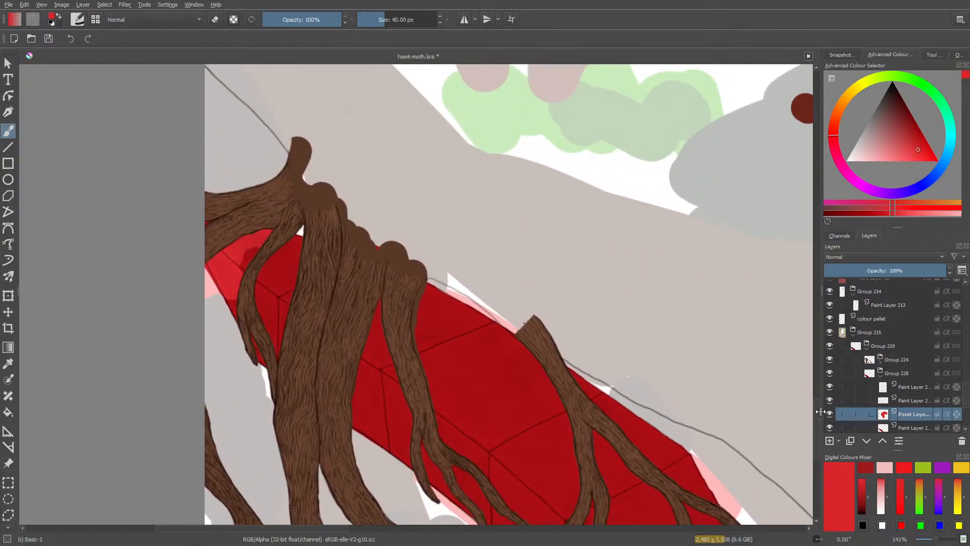
{"action": "key", "text": "e"}
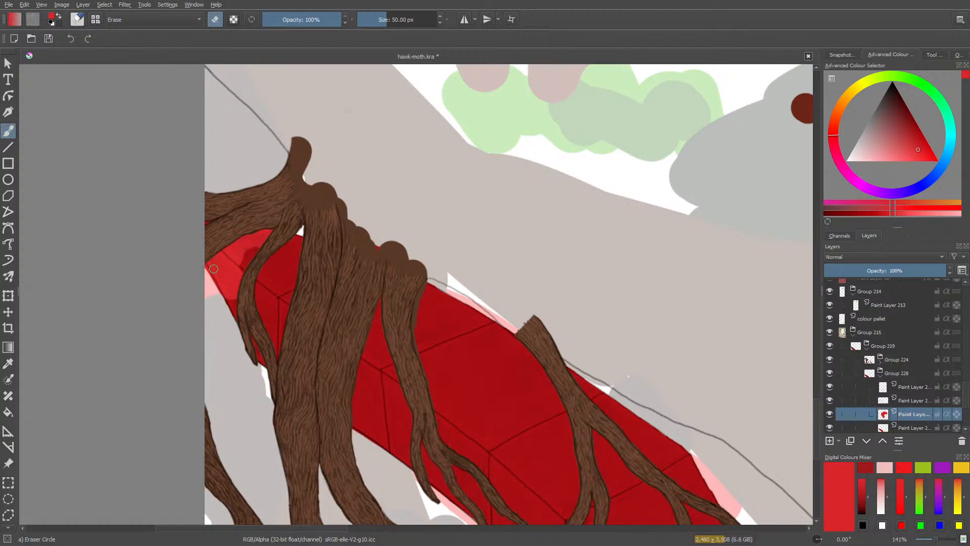
{"action": "left_click_drag", "start_coordinate": [222, 280], "coordinate": [277, 257]}
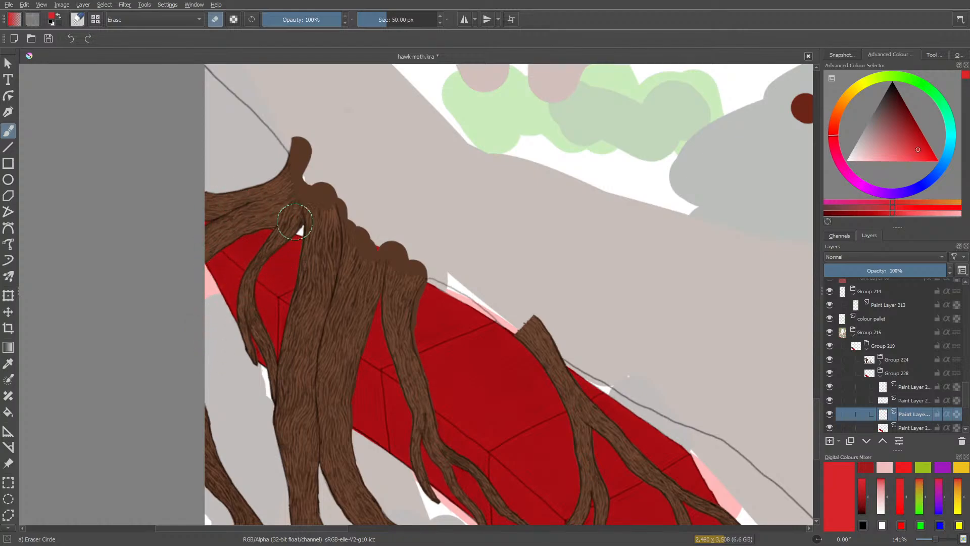
Paint bright red highlights on the upper end of the root-covered red beam with the Basic-1 brush at 9.47 px.
{"action": "key", "text": "slash"}
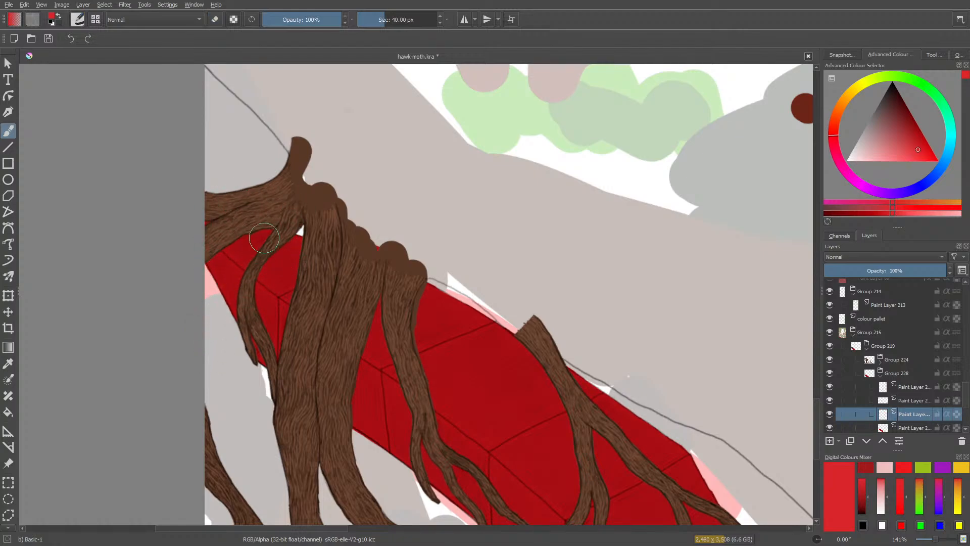
{"action": "left_click", "coordinate": [374, 22]}
{"action": "mouse_move", "coordinate": [257, 238]}
{"action": "left_mouse_down"}
{"action": "mouse_move", "coordinate": [237, 243]}
{"action": "mouse_move", "coordinate": [260, 236]}
{"action": "mouse_move", "coordinate": [244, 254]}
{"action": "mouse_move", "coordinate": [299, 245]}
{"action": "mouse_move", "coordinate": [275, 271]}
{"action": "mouse_move", "coordinate": [302, 264]}
{"action": "left_mouse_up"}
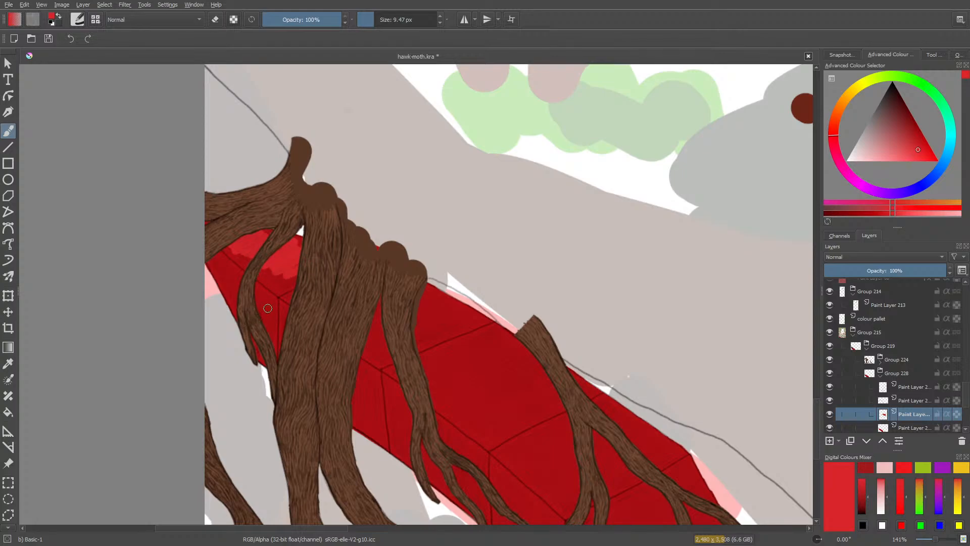
{"action": "mouse_move", "coordinate": [268, 308]}
{"action": "left_mouse_down"}
{"action": "mouse_move", "coordinate": [267, 331]}
{"action": "mouse_move", "coordinate": [255, 298]}
{"action": "mouse_move", "coordinate": [242, 318]}
{"action": "mouse_move", "coordinate": [228, 263]}
{"action": "mouse_move", "coordinate": [219, 275]}
{"action": "mouse_move", "coordinate": [212, 253]}
{"action": "left_mouse_up"}
Smooth the bright red highlights on the beam's upper end using the Blender Basic brush at 50 px.
{"action": "right_click", "coordinate": [210, 250]}
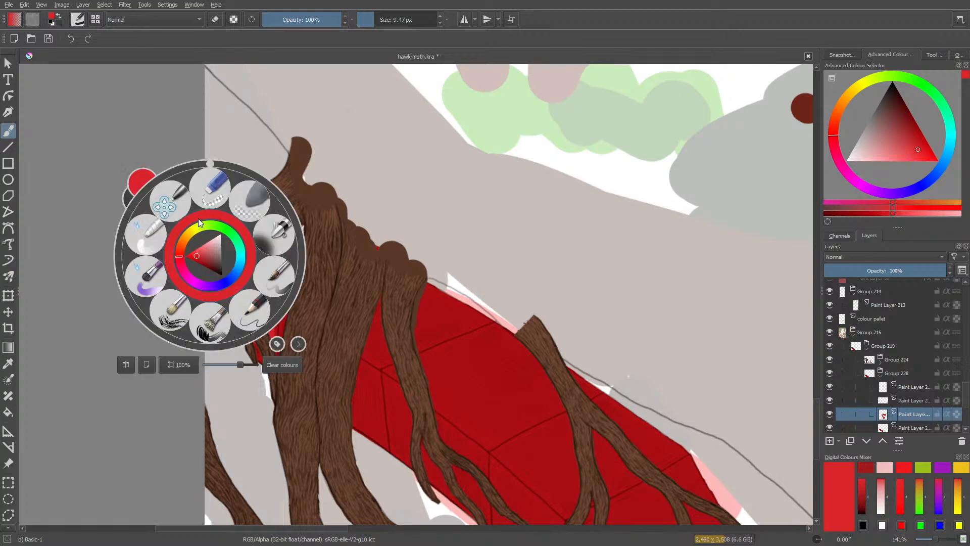
{"action": "left_click", "coordinate": [147, 232]}
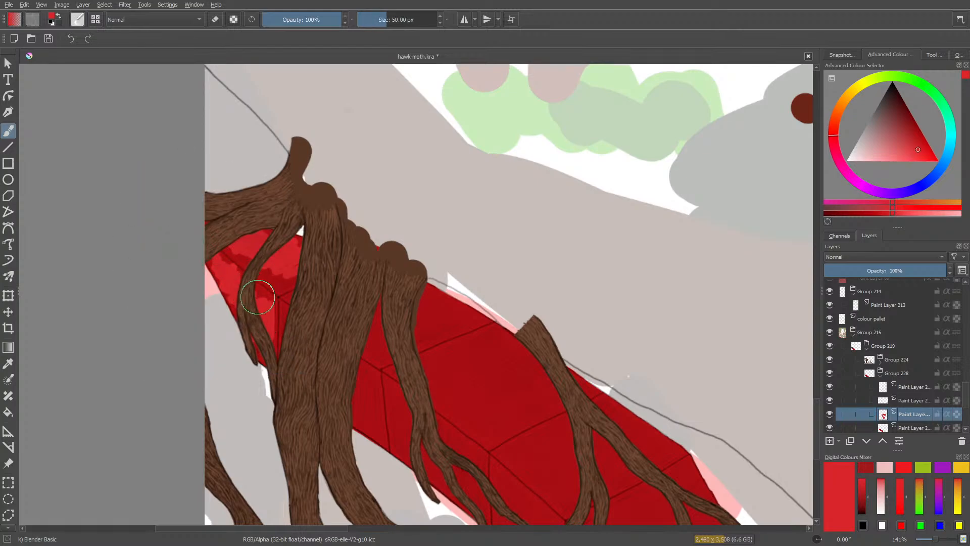
{"action": "mouse_move", "coordinate": [251, 274]}
{"action": "left_mouse_down"}
{"action": "mouse_move", "coordinate": [232, 264]}
{"action": "mouse_move", "coordinate": [224, 295]}
{"action": "mouse_move", "coordinate": [198, 236]}
{"action": "mouse_move", "coordinate": [212, 213]}
{"action": "mouse_move", "coordinate": [254, 219]}
{"action": "mouse_move", "coordinate": [236, 245]}
{"action": "mouse_move", "coordinate": [306, 244]}
{"action": "mouse_move", "coordinate": [279, 271]}
{"action": "mouse_move", "coordinate": [306, 278]}
{"action": "mouse_move", "coordinate": [324, 265]}
{"action": "mouse_move", "coordinate": [250, 254]}
{"action": "left_mouse_up"}
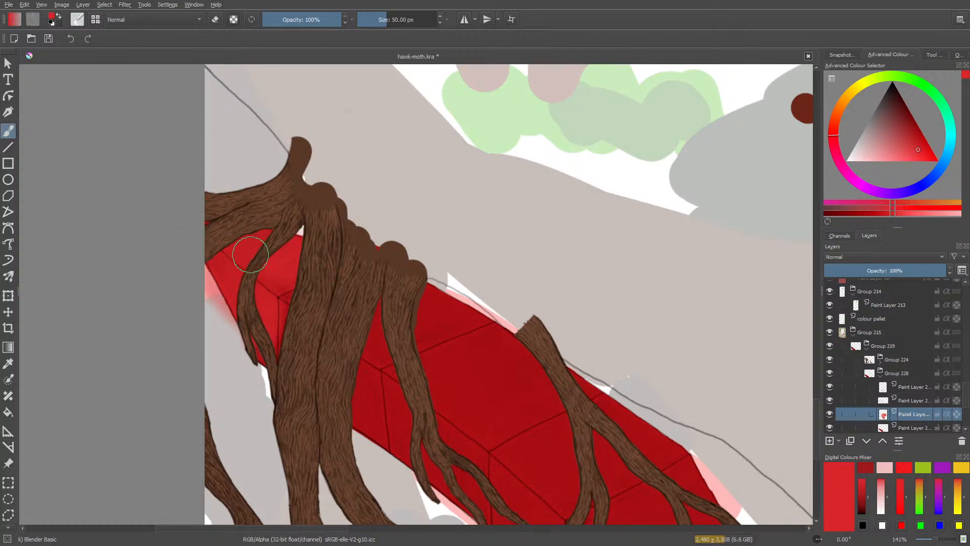
Trim the blended highlights around the thin root on the beam's upper end with the 50 px Eraser Circle, then restore the blender.
{"action": "left_click_drag", "start_coordinate": [347, 525], "coordinate": [498, 526]}
{"action": "mouse_move", "coordinate": [819, 428]}
{"action": "left_mouse_down"}
{"action": "mouse_move", "coordinate": [824, 362]}
{"action": "mouse_move", "coordinate": [823, 460]}
{"action": "mouse_move", "coordinate": [823, 444]}
{"action": "left_mouse_up"}
{"action": "left_click_drag", "start_coordinate": [350, 528], "coordinate": [195, 529]}
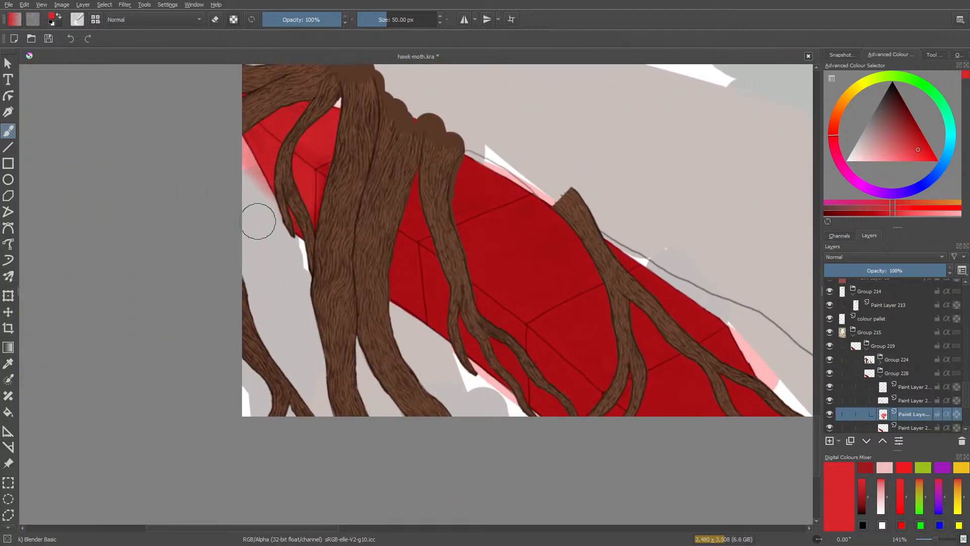
{"action": "key", "text": "e"}
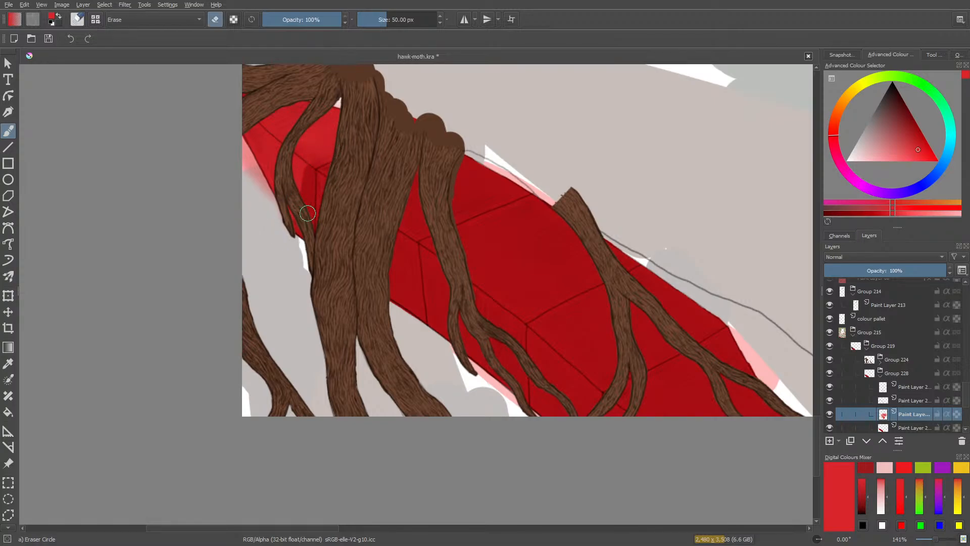
{"action": "mouse_move", "coordinate": [292, 154]}
{"action": "left_mouse_down"}
{"action": "mouse_move", "coordinate": [316, 152]}
{"action": "mouse_move", "coordinate": [307, 172]}
{"action": "mouse_move", "coordinate": [288, 149]}
{"action": "mouse_move", "coordinate": [307, 208]}
{"action": "mouse_move", "coordinate": [326, 181]}
{"action": "mouse_move", "coordinate": [329, 223]}
{"action": "mouse_move", "coordinate": [266, 159]}
{"action": "mouse_move", "coordinate": [275, 138]}
{"action": "mouse_move", "coordinate": [290, 207]}
{"action": "mouse_move", "coordinate": [308, 143]}
{"action": "mouse_move", "coordinate": [297, 128]}
{"action": "left_mouse_up"}
{"action": "key", "text": "slash"}
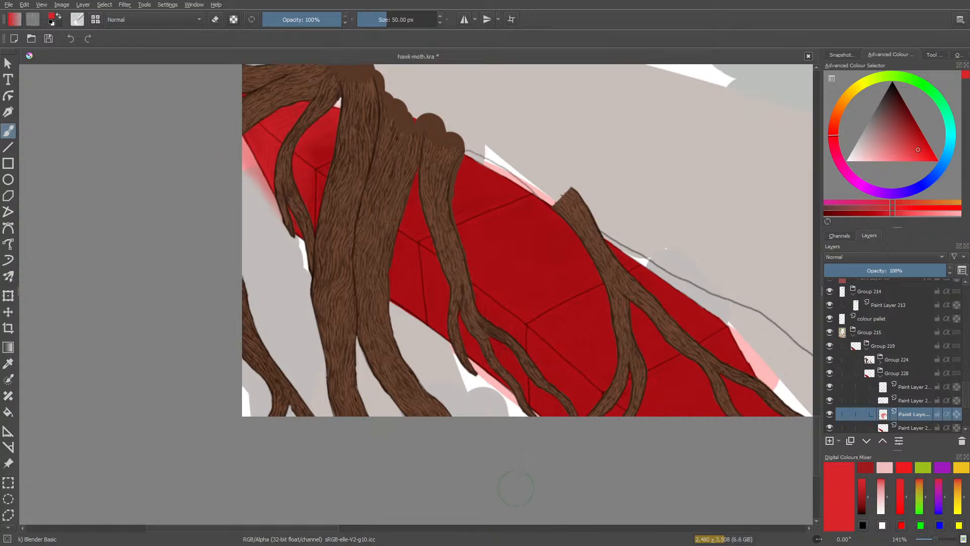
Try painting a soft bright red highlight on the beam's lower end with the Basic-2 Opacity brush at 40 px.
{"action": "right_click", "coordinate": [133, 171]}
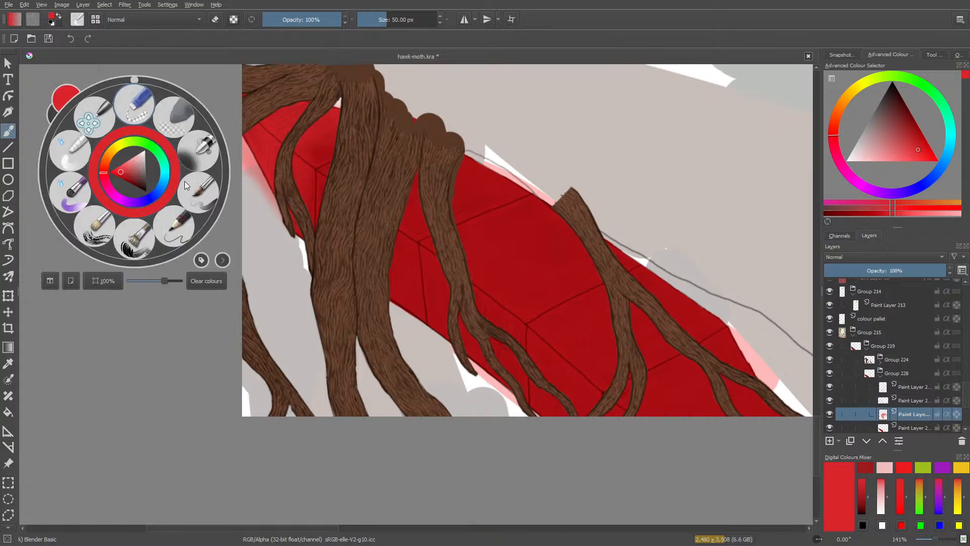
{"action": "left_click", "coordinate": [74, 25]}
{"action": "left_click", "coordinate": [84, 87]}
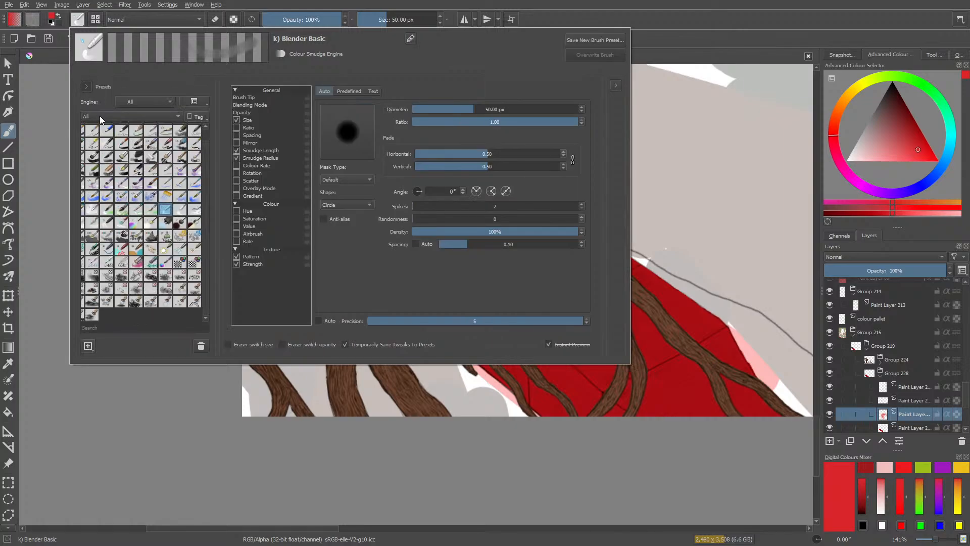
{"action": "scroll", "coordinate": [204, 213], "scroll_direction": "up", "scroll_amount": 1}
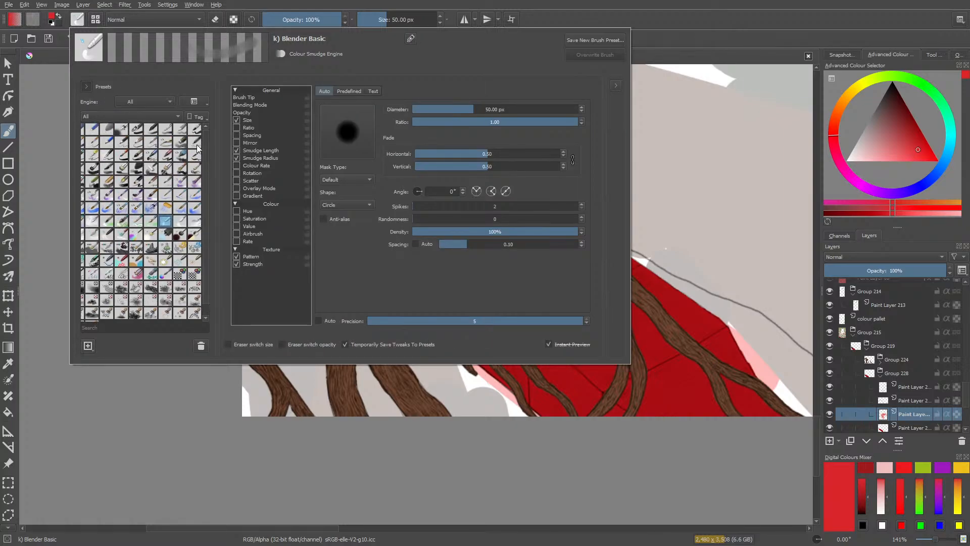
{"action": "left_click", "coordinate": [151, 128]}
{"action": "right_click", "coordinate": [318, 392]}
{"action": "left_click", "coordinate": [170, 320]}
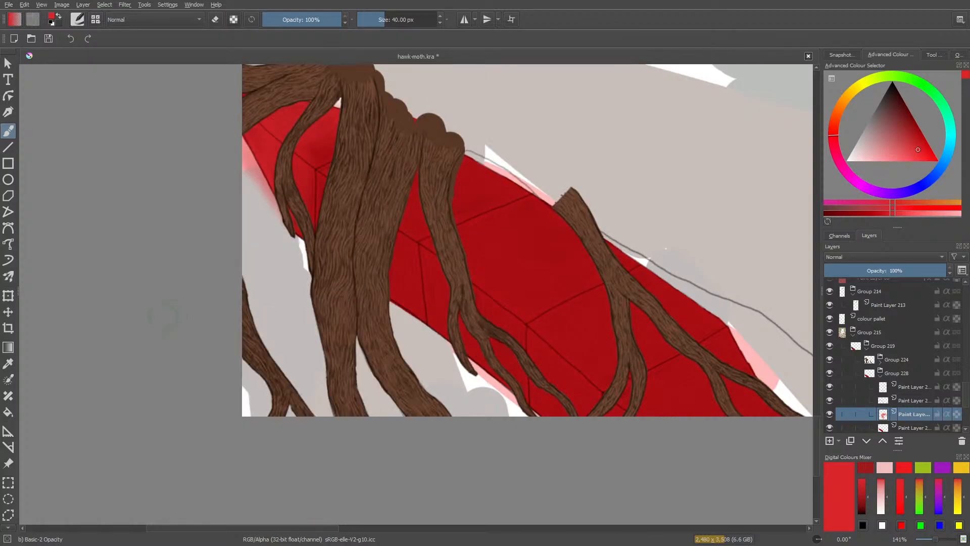
{"action": "left_click_drag", "start_coordinate": [274, 528], "coordinate": [346, 527]}
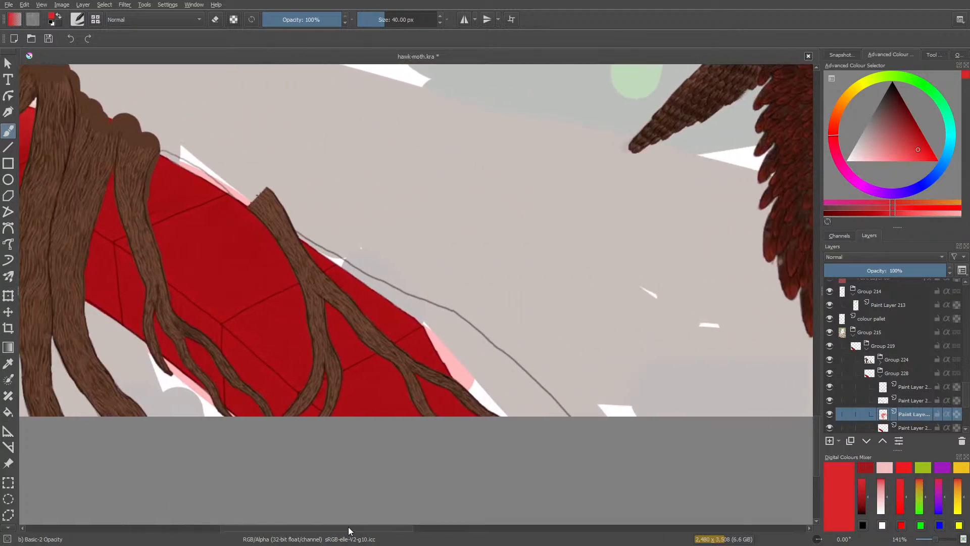
{"action": "mouse_move", "coordinate": [463, 409]}
{"action": "left_mouse_down"}
{"action": "mouse_move", "coordinate": [432, 422]}
{"action": "mouse_move", "coordinate": [457, 407]}
{"action": "mouse_move", "coordinate": [415, 414]}
{"action": "mouse_move", "coordinate": [436, 395]}
{"action": "mouse_move", "coordinate": [361, 407]}
{"action": "left_mouse_up"}
Select the Basic-1 brush at 9.47 px, erase the soft highlight on the beam's lower end, and return to painting mode.
{"action": "right_click", "coordinate": [375, 392]}
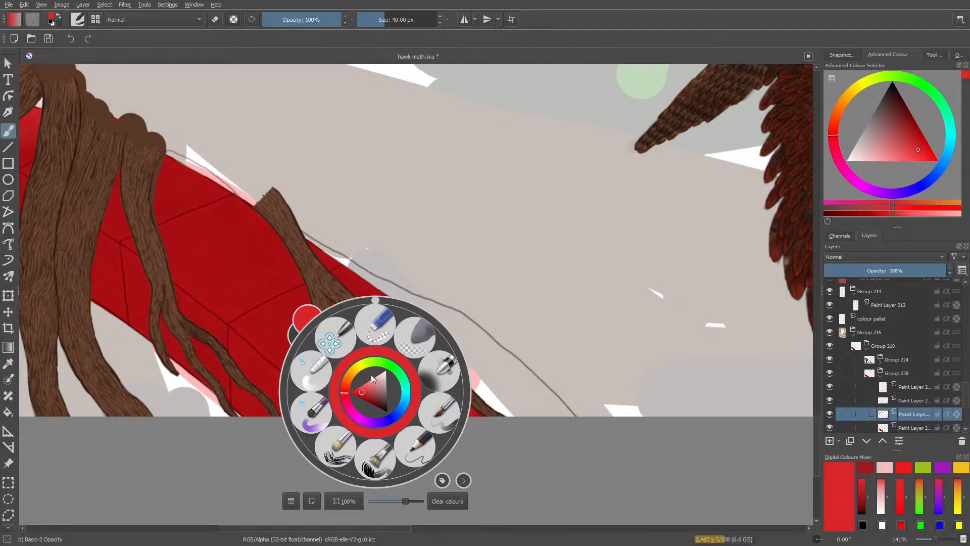
{"action": "left_click", "coordinate": [77, 20]}
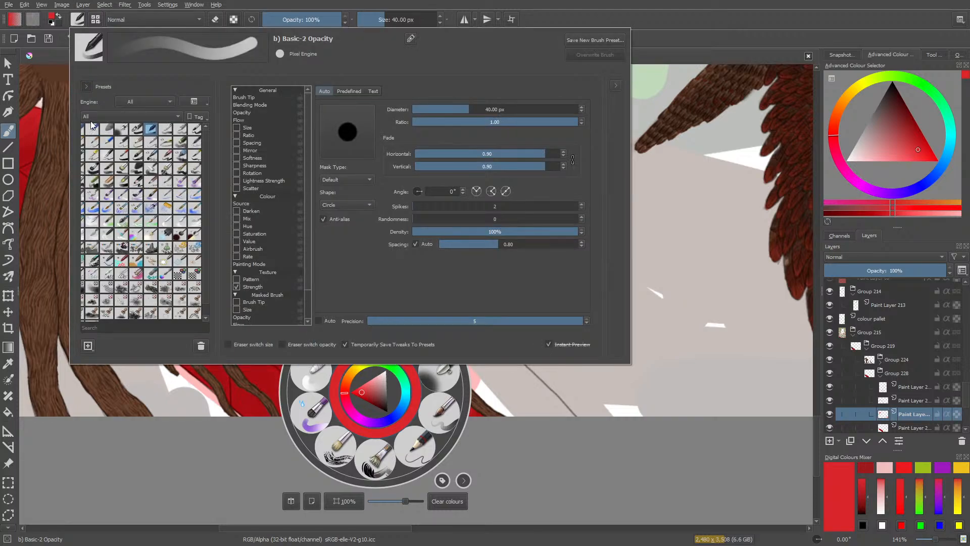
{"action": "left_click", "coordinate": [135, 130]}
{"action": "left_click", "coordinate": [57, 100]}
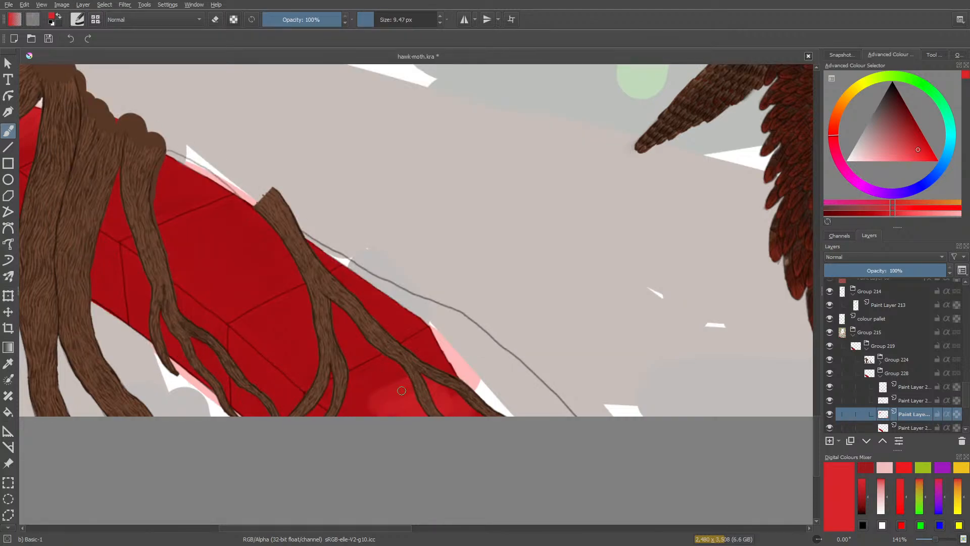
{"action": "key", "text": "e"}
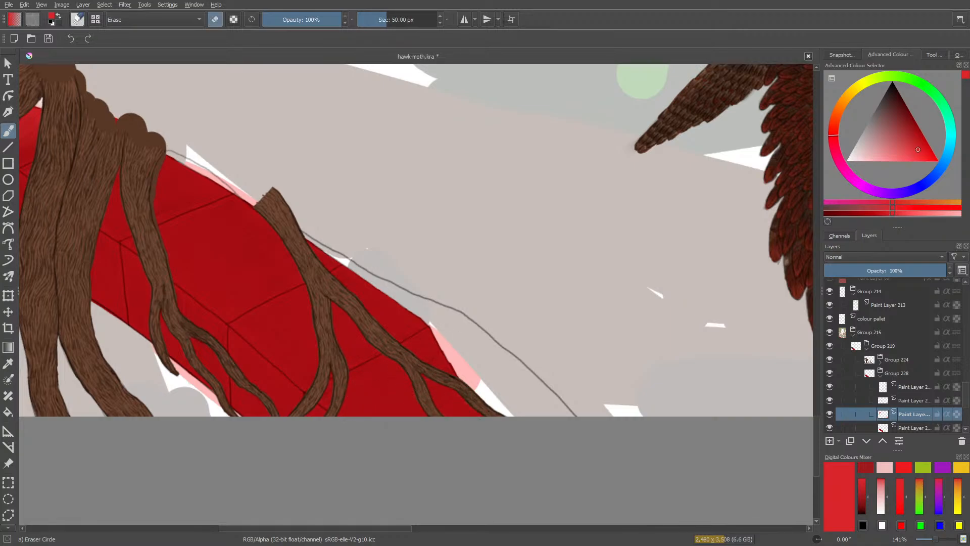
{"action": "key", "text": "e"}
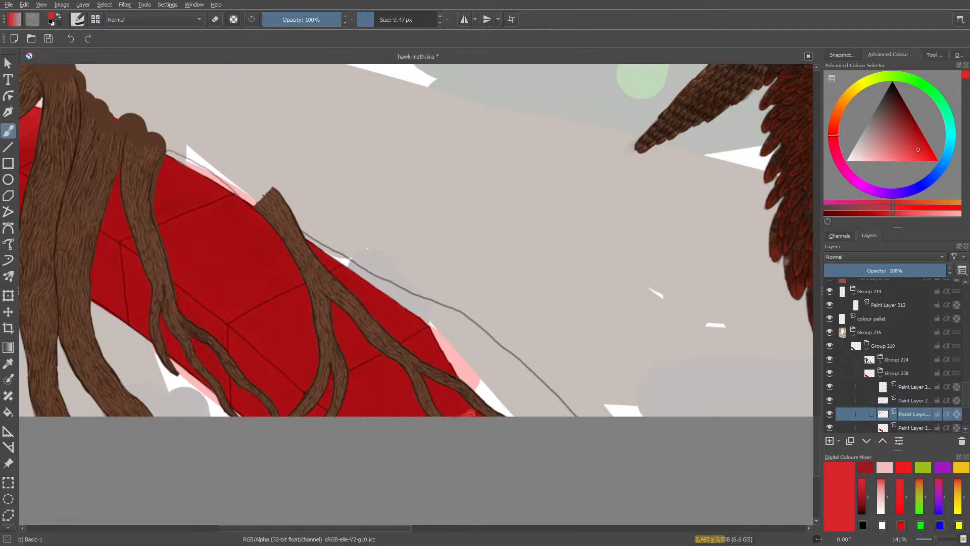
Paint bright red strokes on the beam's lower end and smooth them with the Blender Basic brush at 50 px.
{"action": "mouse_move", "coordinate": [465, 414]}
{"action": "left_mouse_down"}
{"action": "mouse_move", "coordinate": [421, 416]}
{"action": "mouse_move", "coordinate": [366, 402]}
{"action": "mouse_move", "coordinate": [391, 367]}
{"action": "mouse_move", "coordinate": [353, 406]}
{"action": "left_mouse_up"}
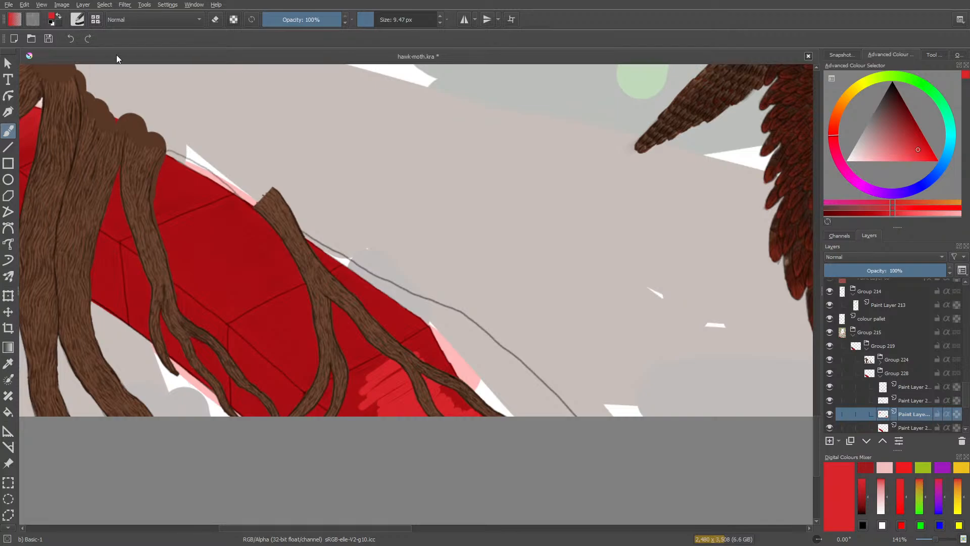
{"action": "right_click", "coordinate": [213, 188]}
{"action": "left_click", "coordinate": [145, 167]}
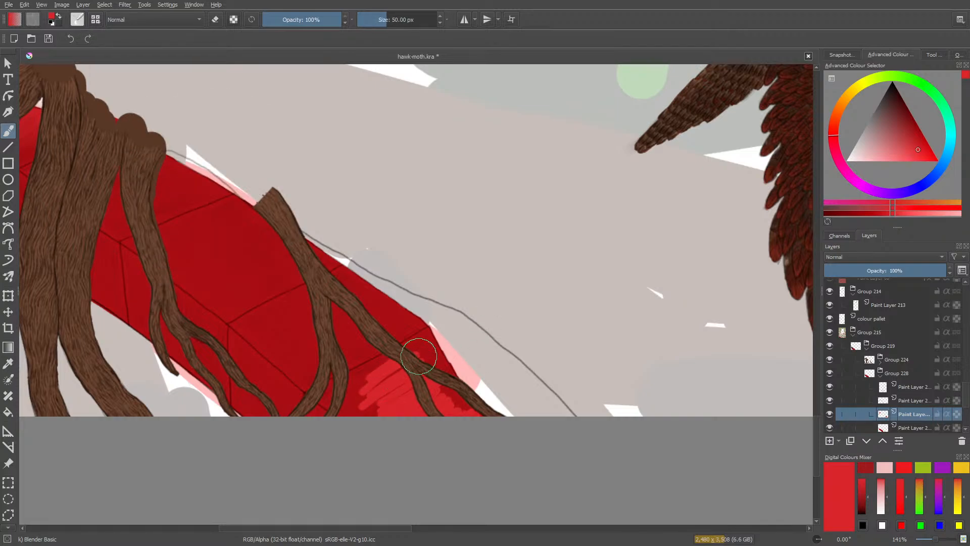
{"action": "mouse_move", "coordinate": [416, 350]}
{"action": "left_mouse_down"}
{"action": "mouse_move", "coordinate": [367, 407]}
{"action": "mouse_move", "coordinate": [438, 390]}
{"action": "mouse_move", "coordinate": [408, 412]}
{"action": "mouse_move", "coordinate": [458, 402]}
{"action": "mouse_move", "coordinate": [453, 415]}
{"action": "mouse_move", "coordinate": [475, 421]}
{"action": "mouse_move", "coordinate": [354, 412]}
{"action": "left_mouse_up"}
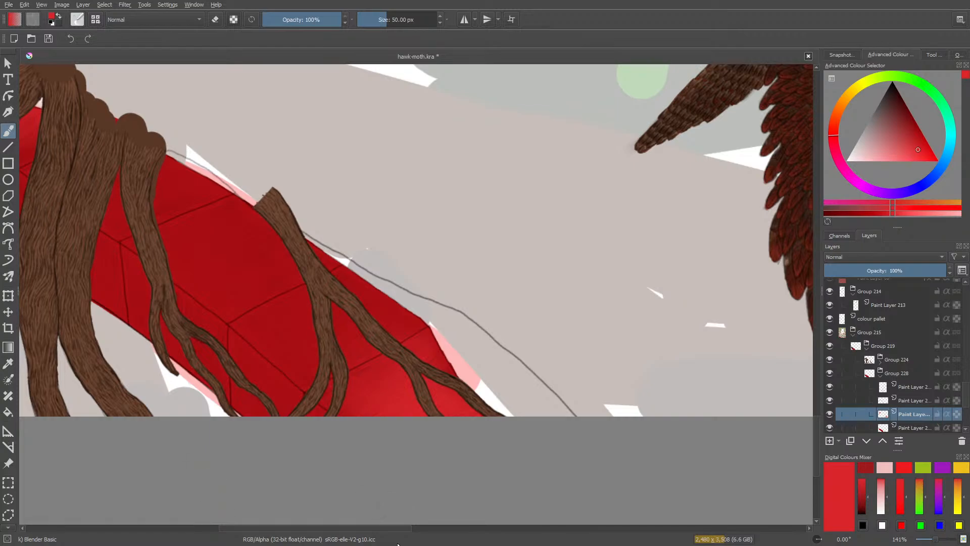
Sample the beam's base red between the roots and darken it to a deep red painting colour.
{"action": "left_click_drag", "start_coordinate": [345, 531], "coordinate": [477, 485]}
{"action": "mouse_move", "coordinate": [816, 437]}
{"action": "left_mouse_down"}
{"action": "mouse_move", "coordinate": [820, 362]}
{"action": "mouse_move", "coordinate": [829, 435]}
{"action": "left_mouse_up"}
{"action": "left_click_drag", "start_coordinate": [366, 529], "coordinate": [179, 529]}
{"action": "left_click_drag", "start_coordinate": [189, 529], "coordinate": [207, 528]}
{"action": "right_click", "coordinate": [161, 308]}
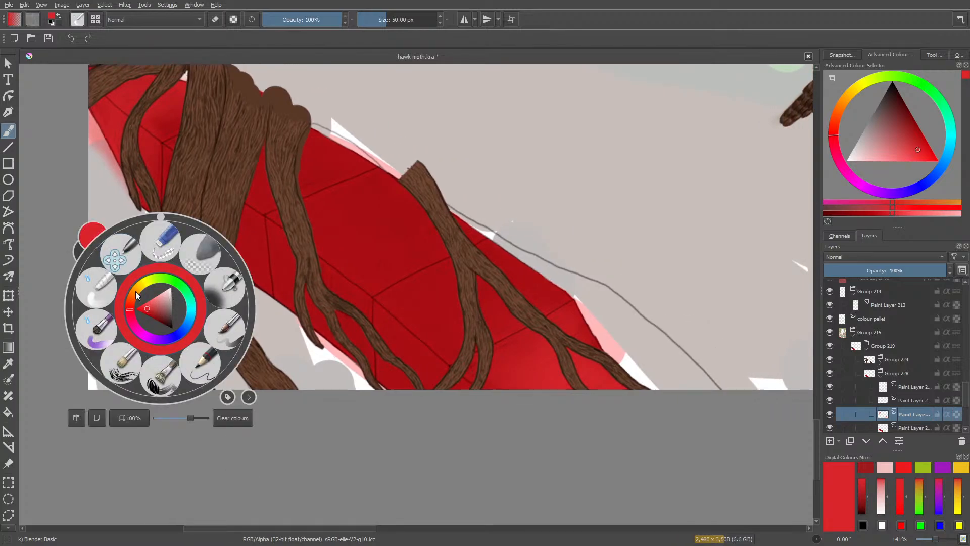
{"action": "left_click", "coordinate": [67, 196]}
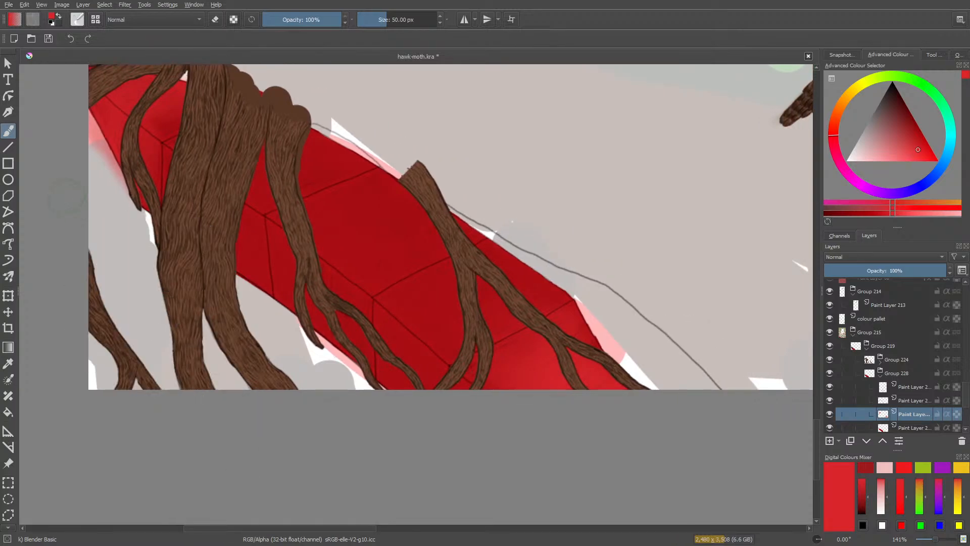
{"action": "left_click", "coordinate": [8, 363]}
{"action": "left_click", "coordinate": [399, 311]}
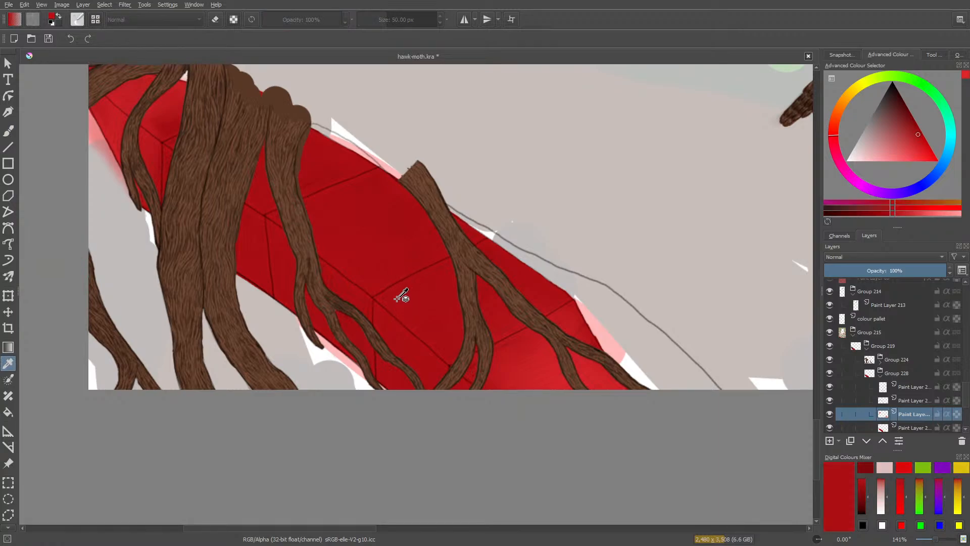
{"action": "right_click", "coordinate": [191, 314]}
{"action": "left_click_drag", "start_coordinate": [181, 322], "coordinate": [187, 322]}
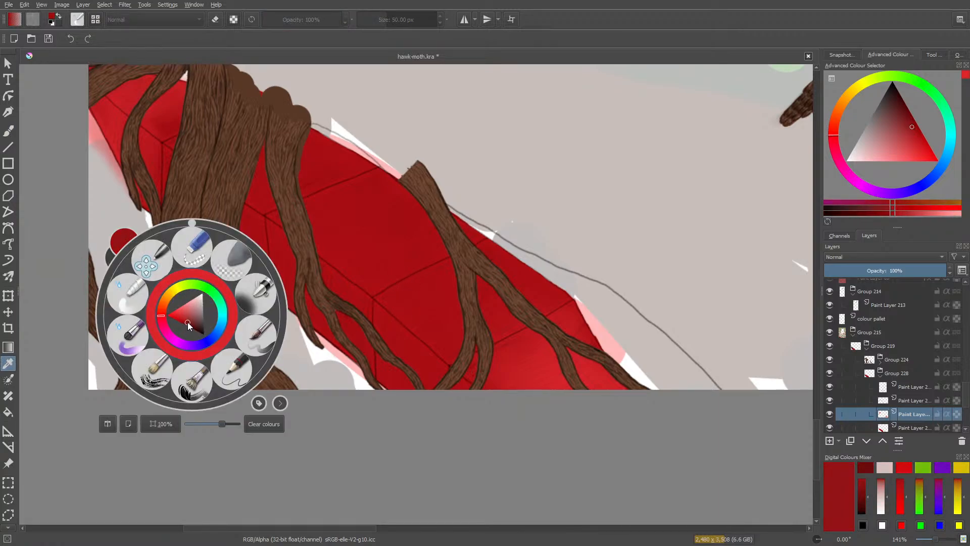
{"action": "left_click", "coordinate": [8, 131]}
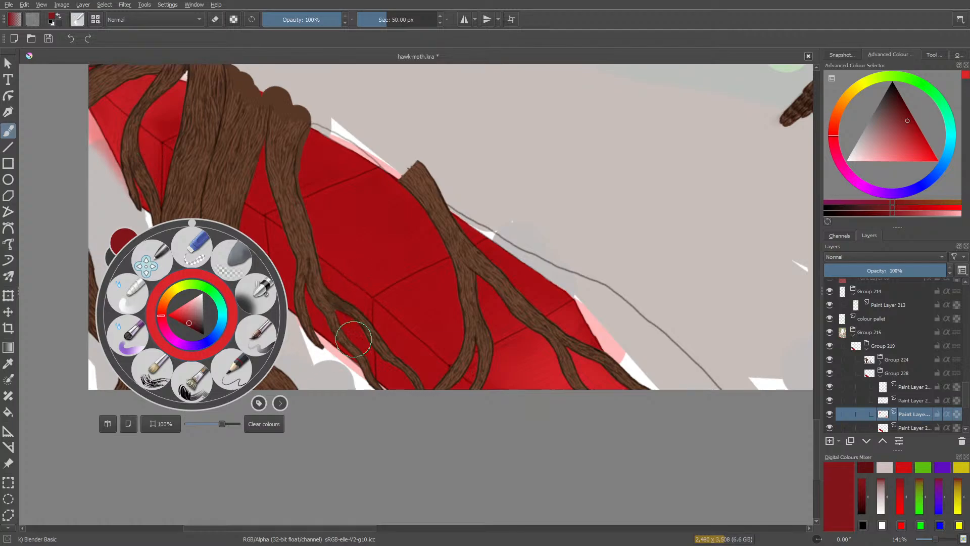
{"action": "left_click", "coordinate": [348, 355]}
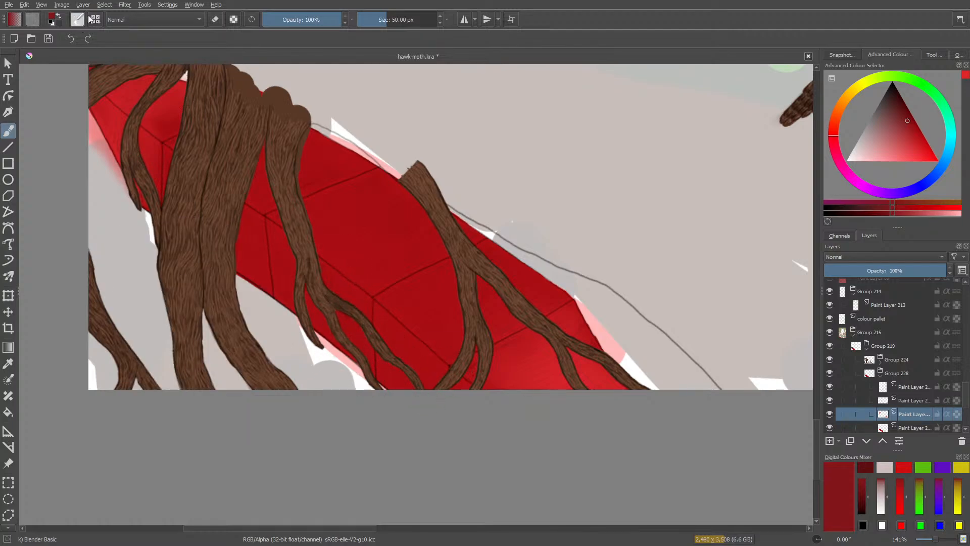
Paint dark red shading strokes along the beam's shadowed lower side with the Basic-1 brush at 9.47 px.
{"action": "left_click", "coordinate": [77, 20]}
{"action": "left_click", "coordinate": [135, 126]}
{"action": "right_click", "coordinate": [448, 392]}
{"action": "left_click", "coordinate": [342, 257]}
{"action": "left_click_drag", "start_coordinate": [431, 373], "coordinate": [431, 383]}
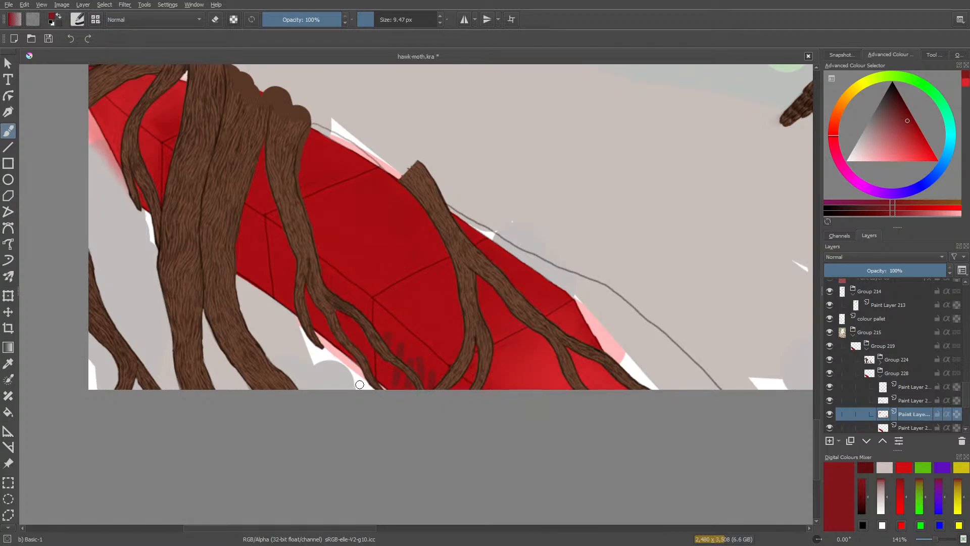
{"action": "left_click_drag", "start_coordinate": [349, 295], "coordinate": [347, 330]}
{"action": "mouse_move", "coordinate": [332, 279]}
{"action": "left_mouse_down"}
{"action": "mouse_move", "coordinate": [333, 317]}
{"action": "mouse_move", "coordinate": [318, 316]}
{"action": "left_mouse_up"}
{"action": "left_click_drag", "start_coordinate": [287, 260], "coordinate": [290, 301]}
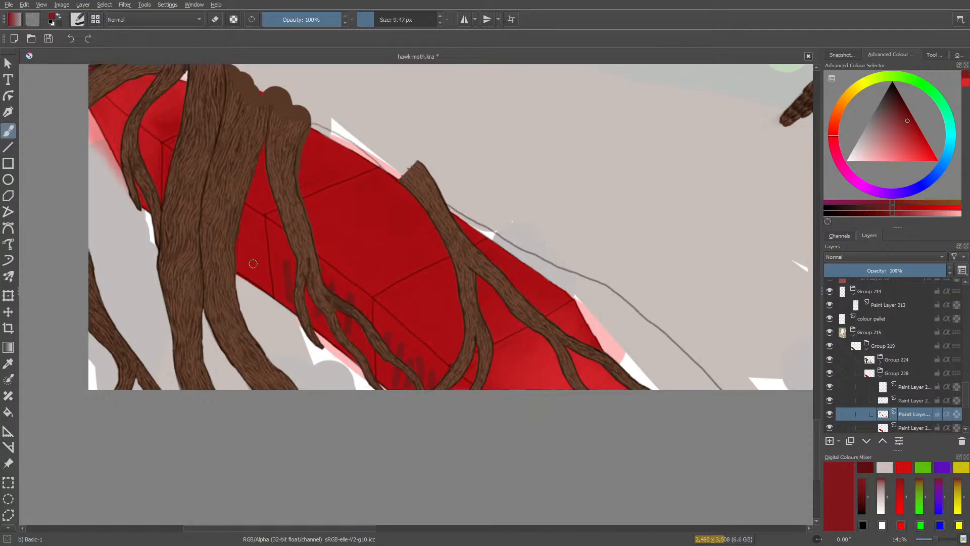
{"action": "left_click_drag", "start_coordinate": [258, 236], "coordinate": [260, 278]}
{"action": "mouse_move", "coordinate": [249, 236]}
{"action": "left_mouse_down"}
{"action": "mouse_move", "coordinate": [252, 277]}
{"action": "mouse_move", "coordinate": [238, 266]}
{"action": "left_mouse_up"}
{"action": "left_click_drag", "start_coordinate": [164, 189], "coordinate": [160, 208]}
Blend the dark red shading on the beam's lower side using the Blender Basic brush at 50 px.
{"action": "right_click", "coordinate": [158, 196]}
{"action": "left_click", "coordinate": [95, 170]}
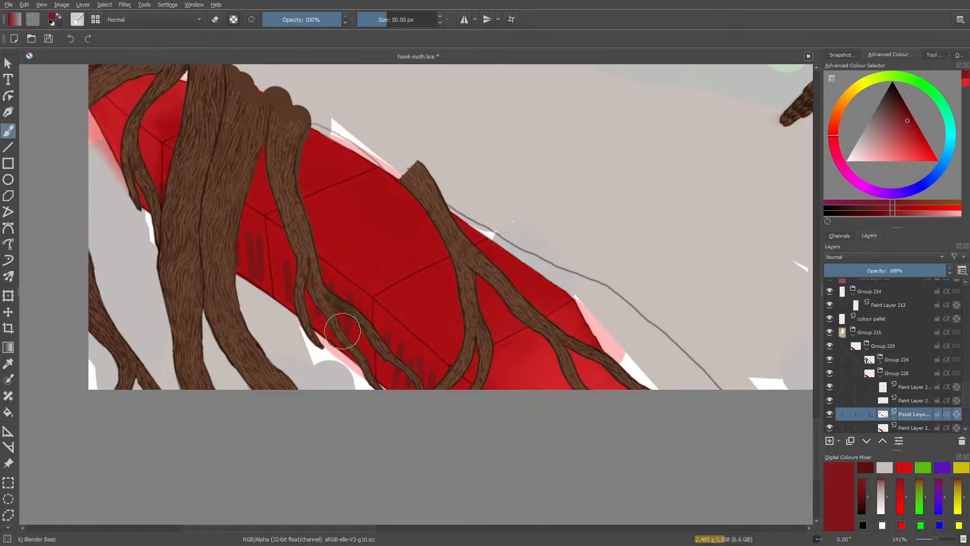
{"action": "mouse_move", "coordinate": [343, 331]}
{"action": "left_mouse_down"}
{"action": "mouse_move", "coordinate": [355, 348]}
{"action": "mouse_move", "coordinate": [343, 290]}
{"action": "mouse_move", "coordinate": [321, 284]}
{"action": "mouse_move", "coordinate": [297, 328]}
{"action": "mouse_move", "coordinate": [268, 235]}
{"action": "mouse_move", "coordinate": [251, 229]}
{"action": "mouse_move", "coordinate": [231, 250]}
{"action": "mouse_move", "coordinate": [230, 309]}
{"action": "mouse_move", "coordinate": [385, 363]}
{"action": "mouse_move", "coordinate": [397, 343]}
{"action": "mouse_move", "coordinate": [440, 370]}
{"action": "mouse_move", "coordinate": [416, 391]}
{"action": "mouse_move", "coordinate": [397, 390]}
{"action": "mouse_move", "coordinate": [434, 382]}
{"action": "mouse_move", "coordinate": [375, 372]}
{"action": "mouse_move", "coordinate": [419, 396]}
{"action": "mouse_move", "coordinate": [323, 344]}
{"action": "left_mouse_up"}
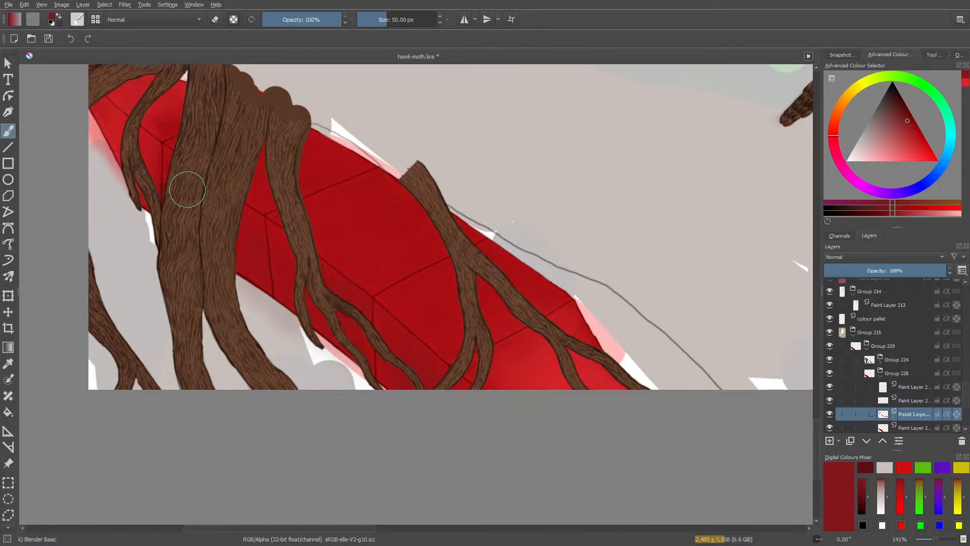
Sample the bright red highlight on the beam's lower end as the painting colour.
{"action": "left_click", "coordinate": [9, 364]}
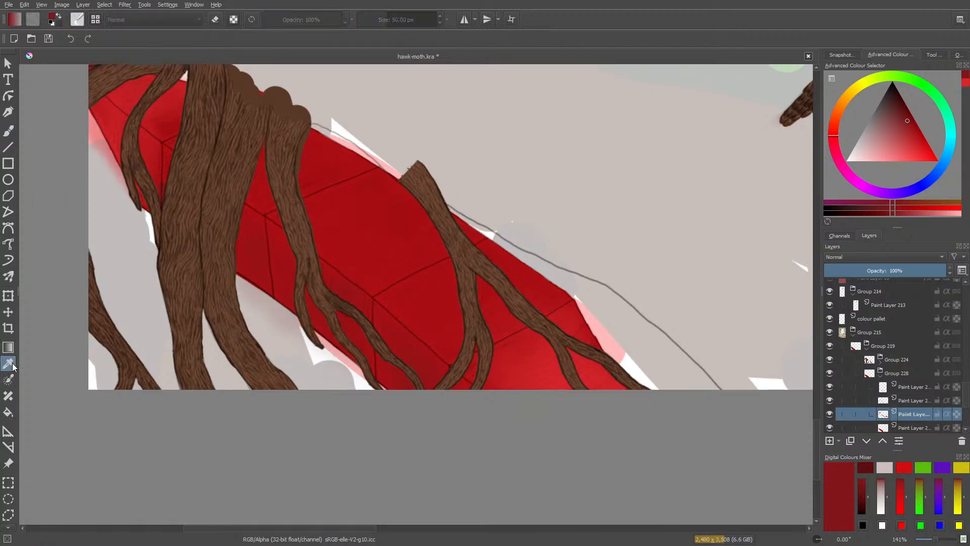
{"action": "left_click", "coordinate": [558, 356]}
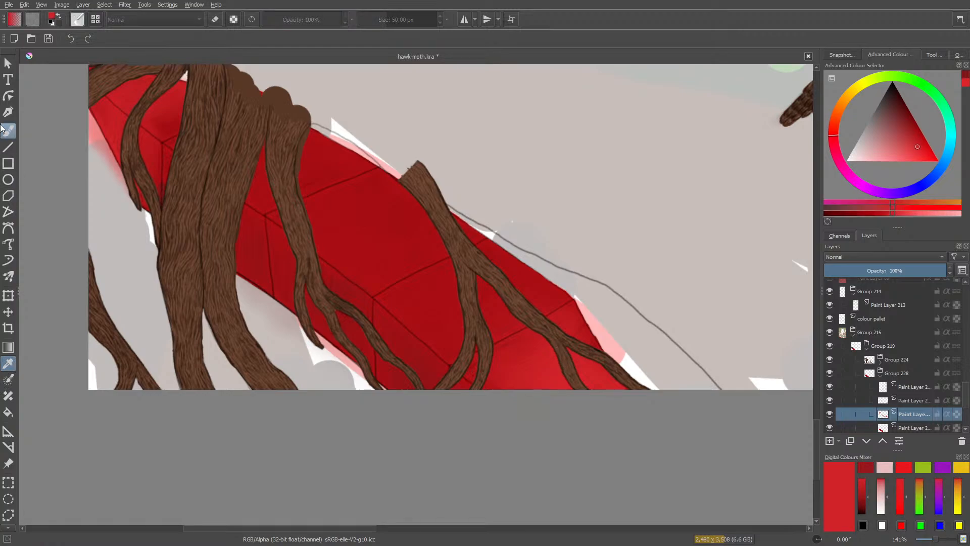
{"action": "left_click", "coordinate": [8, 130]}
{"action": "right_click", "coordinate": [294, 212]}
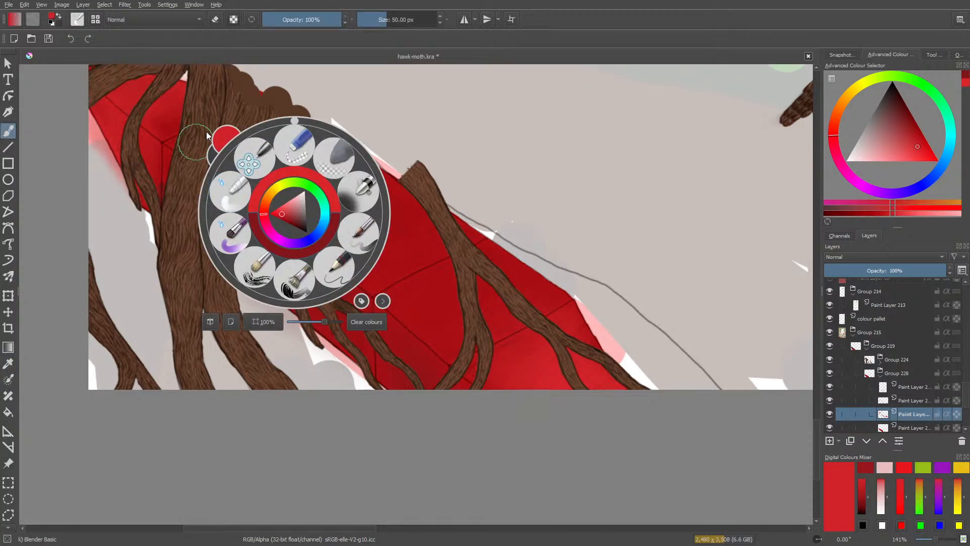
{"action": "left_click", "coordinate": [195, 142]}
Paint bright red highlight strokes across the middle of the beam's upper face with the Basic-1 brush at 9.47 px.
{"action": "left_click", "coordinate": [75, 17]}
{"action": "left_click", "coordinate": [130, 131]}
{"action": "right_click", "coordinate": [47, 108]}
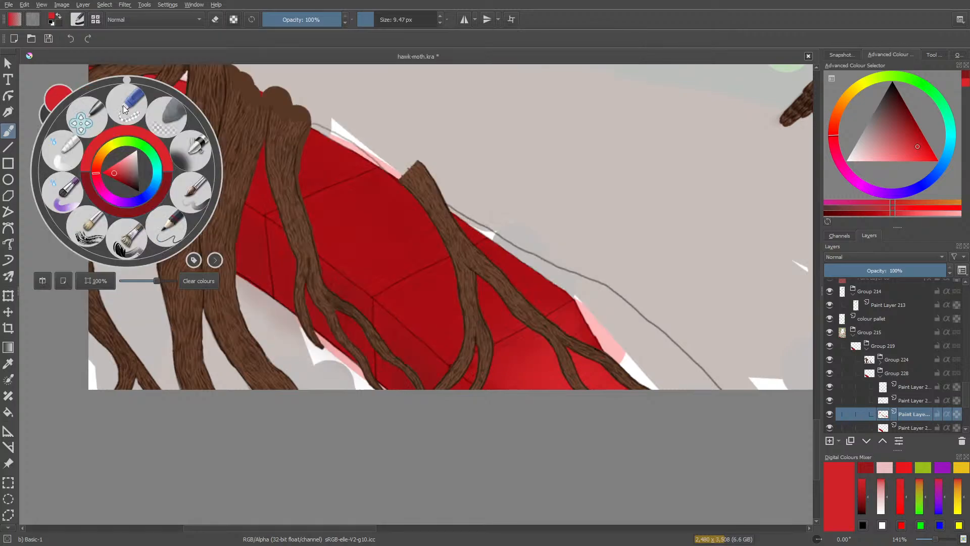
{"action": "left_click", "coordinate": [124, 108]}
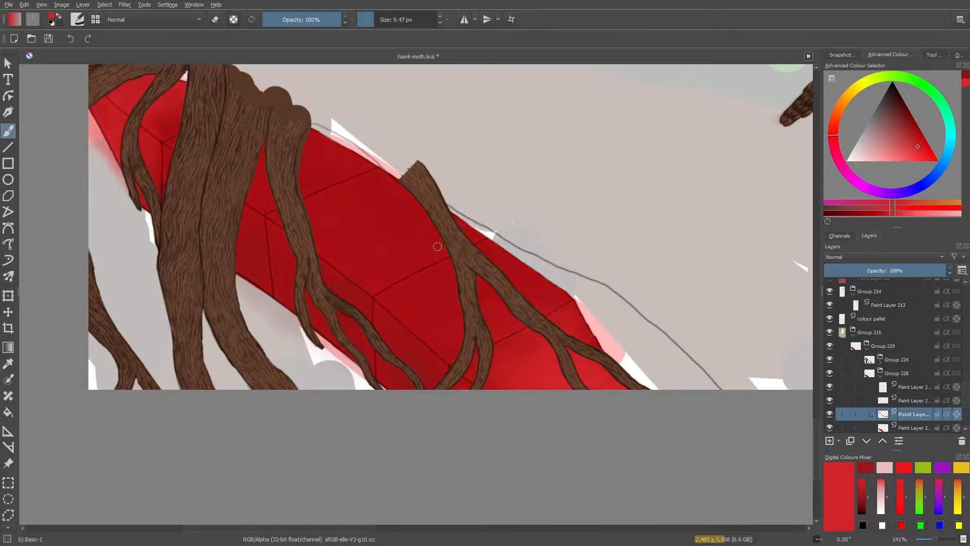
{"action": "left_click_drag", "start_coordinate": [445, 243], "coordinate": [420, 250]}
{"action": "left_click_drag", "start_coordinate": [431, 229], "coordinate": [396, 242]}
{"action": "mouse_move", "coordinate": [403, 207]}
{"action": "left_mouse_down"}
{"action": "mouse_move", "coordinate": [352, 232]}
{"action": "mouse_move", "coordinate": [331, 219]}
{"action": "left_mouse_up"}
{"action": "left_click_drag", "start_coordinate": [356, 190], "coordinate": [320, 206]}
{"action": "left_click_drag", "start_coordinate": [328, 163], "coordinate": [301, 177]}
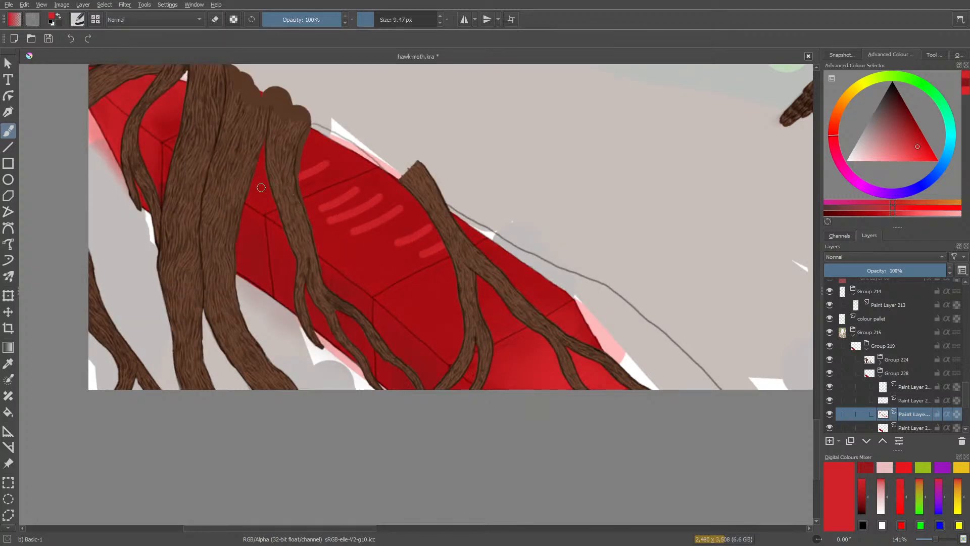
Smooth the highlight strokes on the middle of the beam's upper face with the Blender Basic brush at 50 px.
{"action": "right_click", "coordinate": [252, 159]}
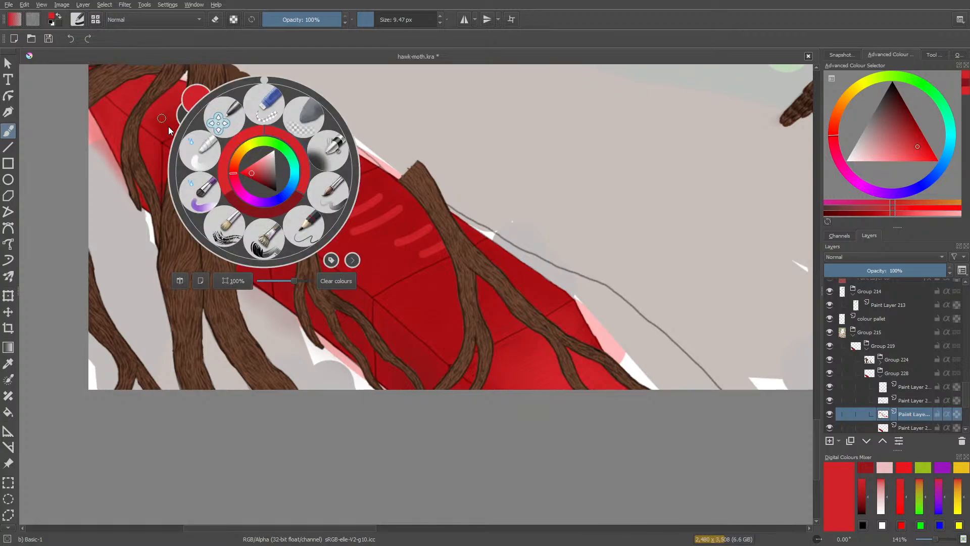
{"action": "left_click", "coordinate": [200, 151]}
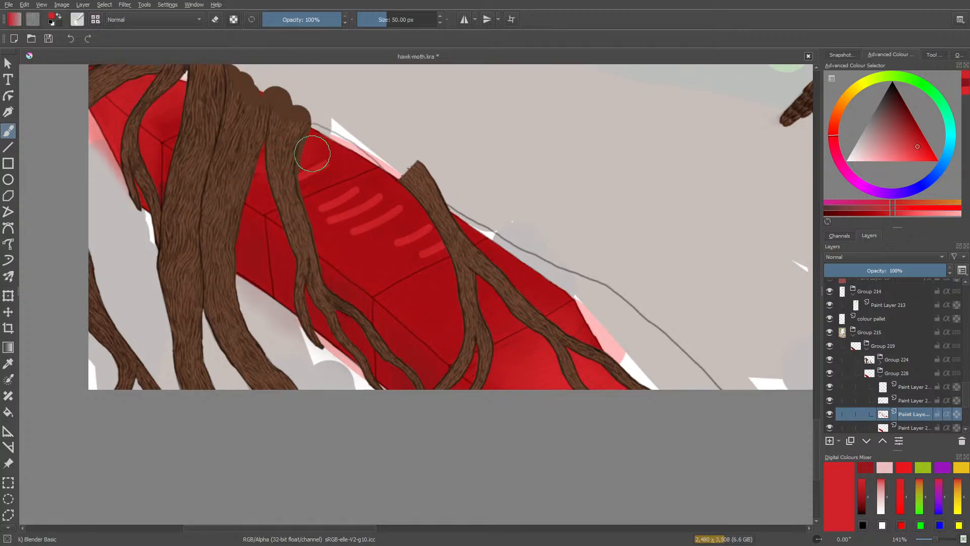
{"action": "mouse_move", "coordinate": [313, 153]}
{"action": "left_mouse_down"}
{"action": "mouse_move", "coordinate": [274, 187]}
{"action": "mouse_move", "coordinate": [282, 198]}
{"action": "mouse_move", "coordinate": [321, 207]}
{"action": "mouse_move", "coordinate": [393, 190]}
{"action": "mouse_move", "coordinate": [347, 231]}
{"action": "mouse_move", "coordinate": [355, 250]}
{"action": "mouse_move", "coordinate": [449, 236]}
{"action": "mouse_move", "coordinate": [441, 260]}
{"action": "left_mouse_up"}
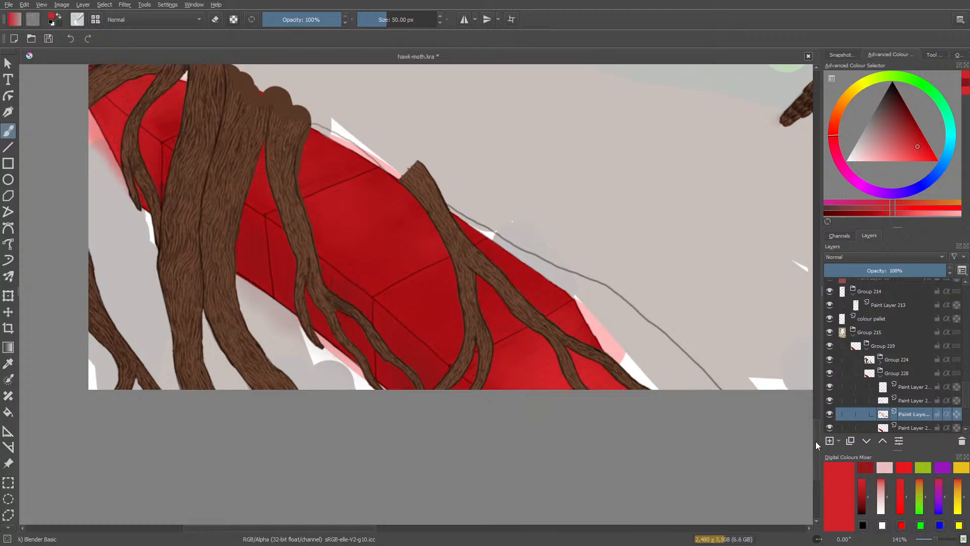
Check the topmost paint layer in Group 228 by hiding and showing it, and add a new paint layer above it.
{"action": "mouse_move", "coordinate": [817, 442]}
{"action": "left_mouse_down"}
{"action": "mouse_move", "coordinate": [815, 421]}
{"action": "mouse_move", "coordinate": [819, 429]}
{"action": "left_mouse_up"}
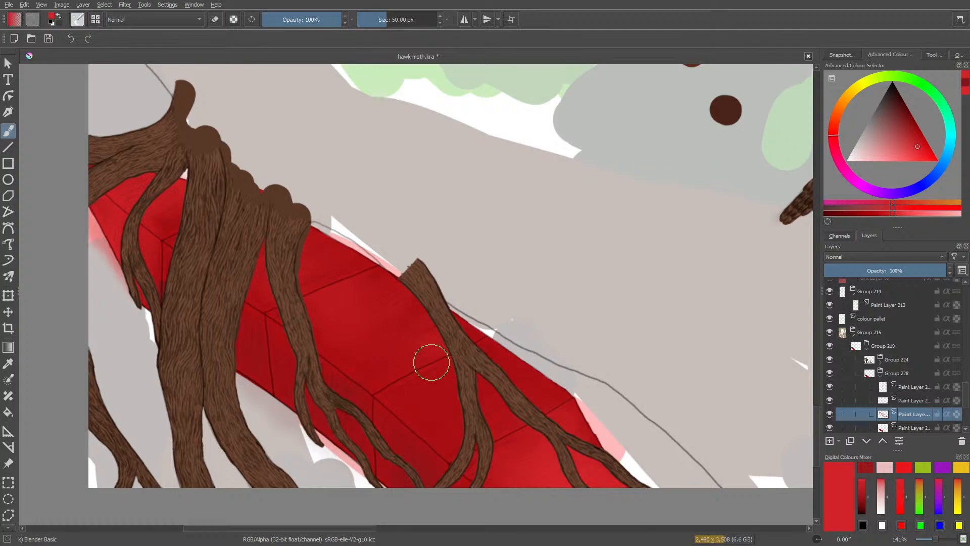
{"action": "left_click", "coordinate": [904, 388]}
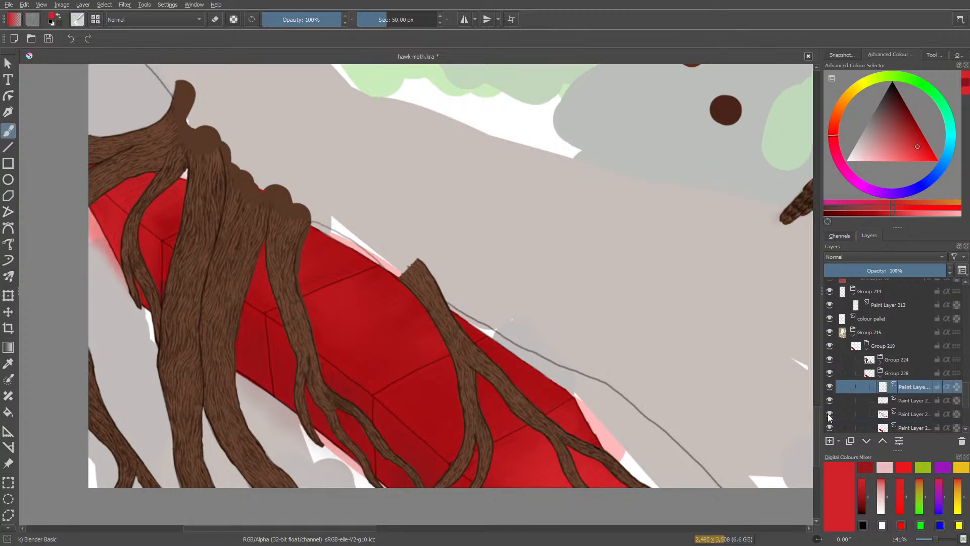
{"action": "left_click", "coordinate": [831, 387]}
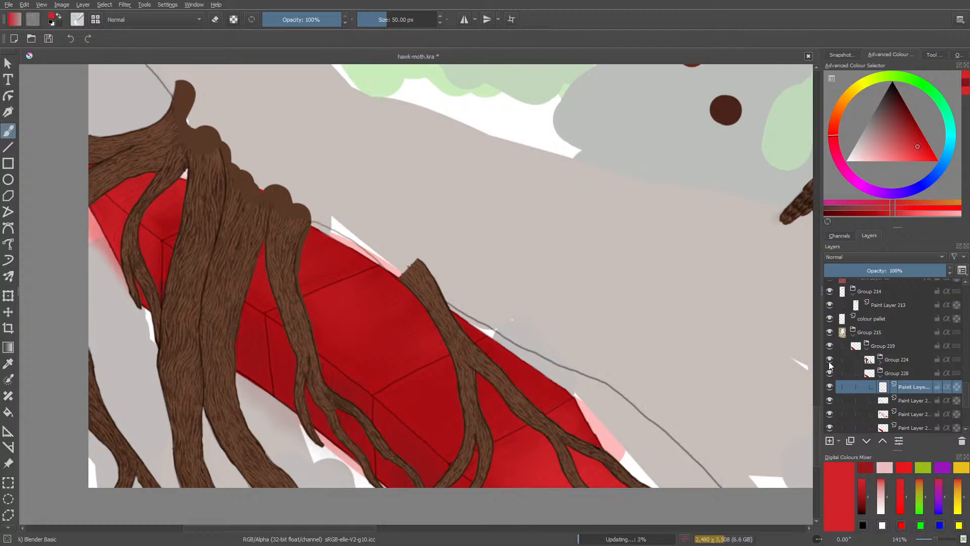
{"action": "left_click", "coordinate": [830, 388]}
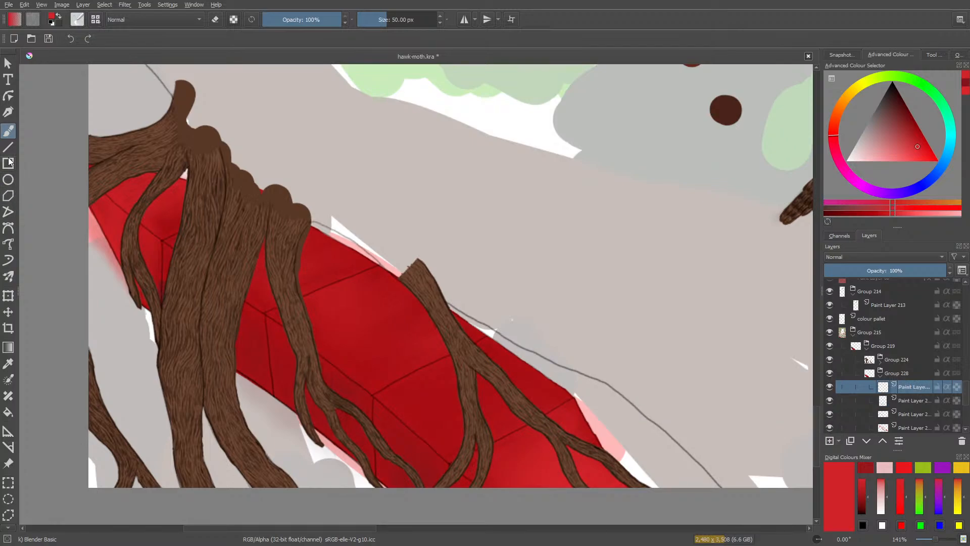
Select the Pencil-2 brush at 10 px and set the painting colour to black.
{"action": "left_click", "coordinate": [78, 20]}
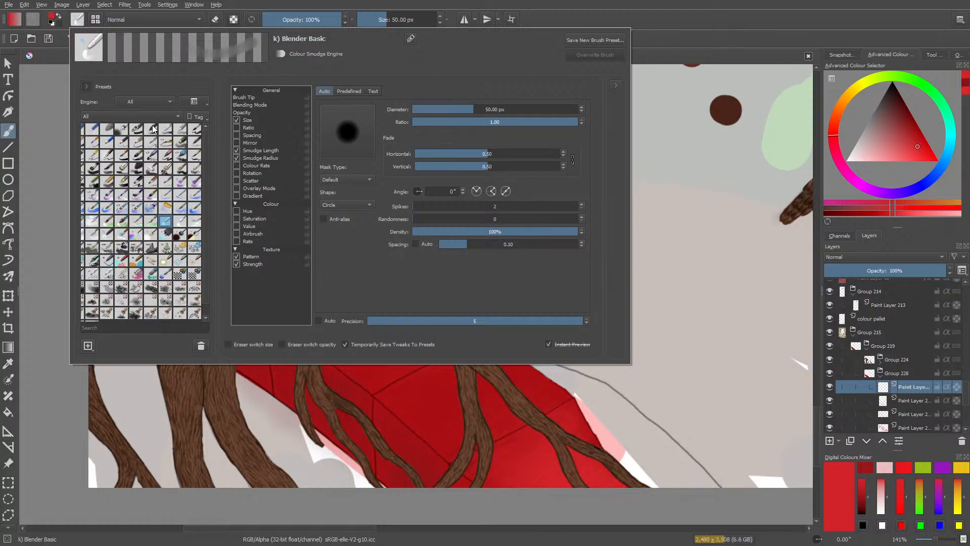
{"action": "left_click", "coordinate": [136, 129]}
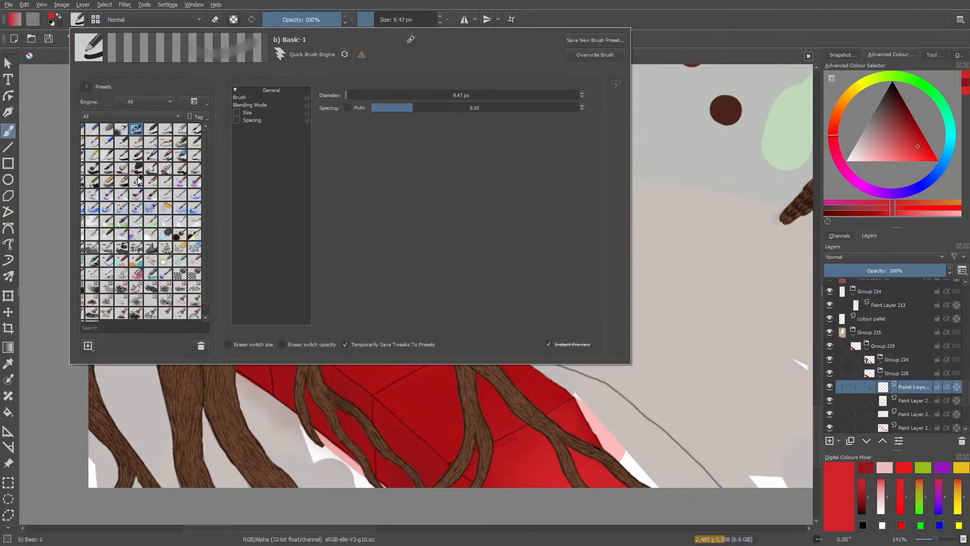
{"action": "left_click", "coordinate": [122, 142]}
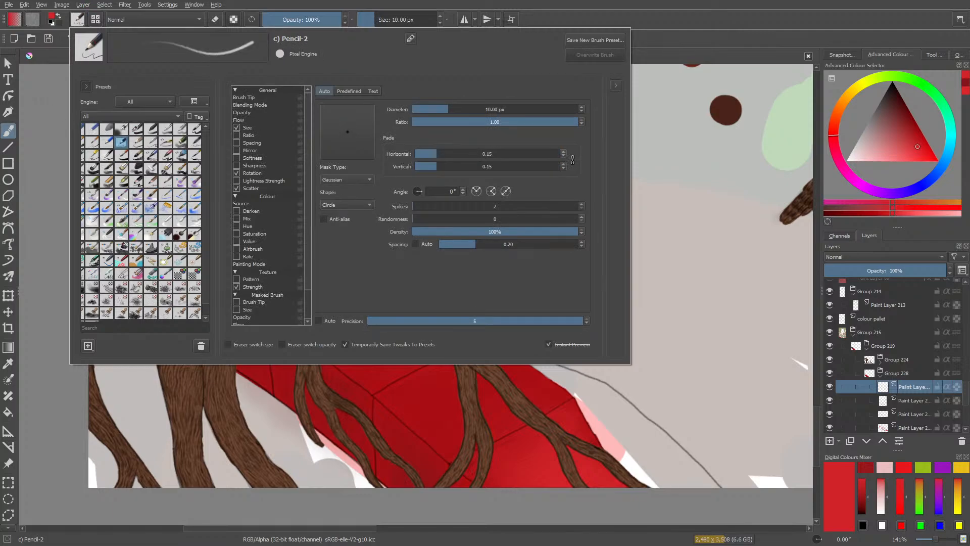
{"action": "right_click", "coordinate": [89, 135]}
{"action": "left_click_drag", "start_coordinate": [110, 174], "coordinate": [142, 197]}
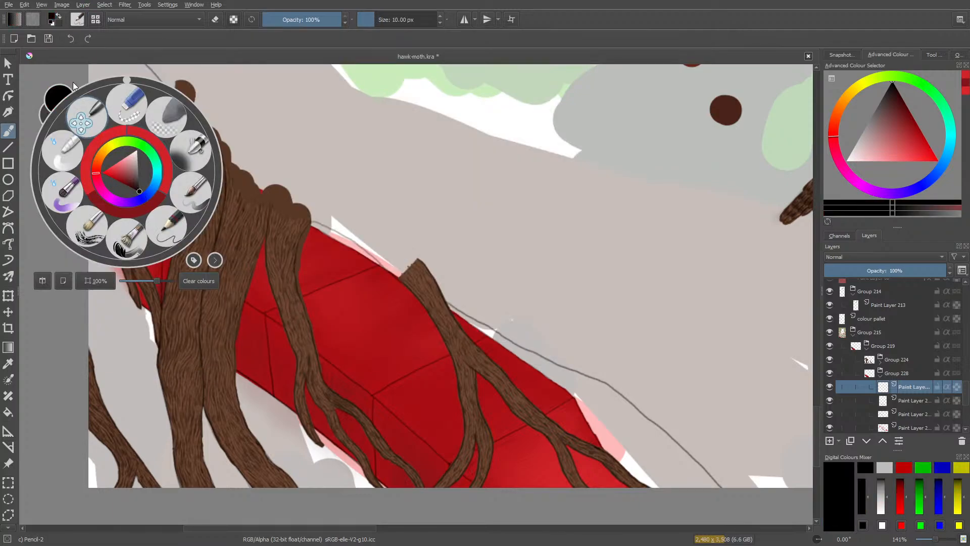
{"action": "left_click", "coordinate": [74, 83]}
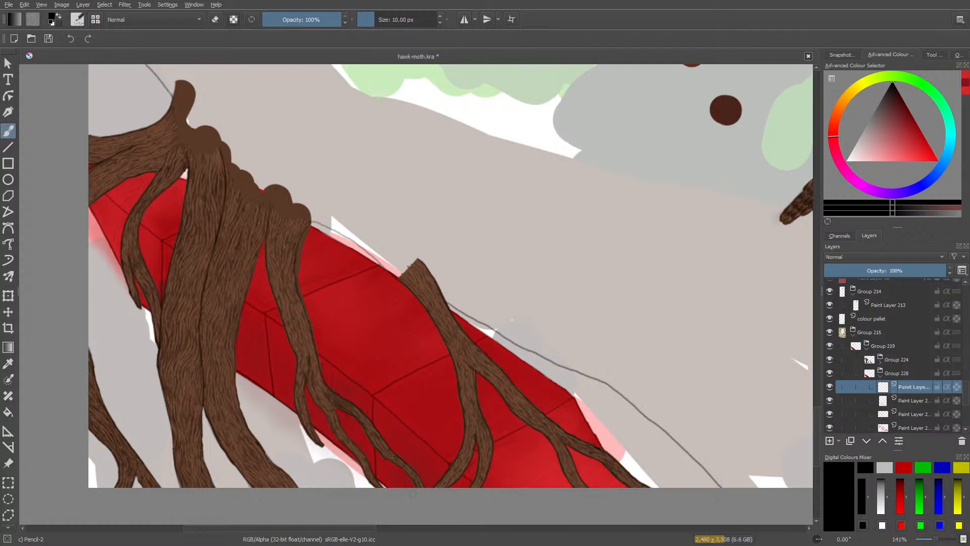
Reduce the pencil to 5.19 px and draw thin black crack lines between the roots near the beam's lower end.
{"action": "left_click_drag", "start_coordinate": [933, 541], "coordinate": [940, 542]}
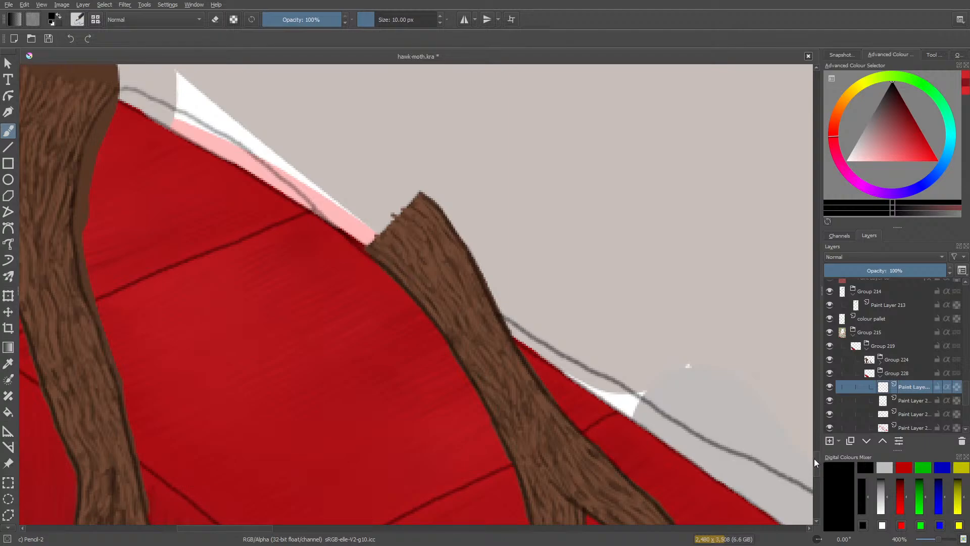
{"action": "left_click_drag", "start_coordinate": [814, 461], "coordinate": [816, 479]}
{"action": "left_click", "coordinate": [371, 20]}
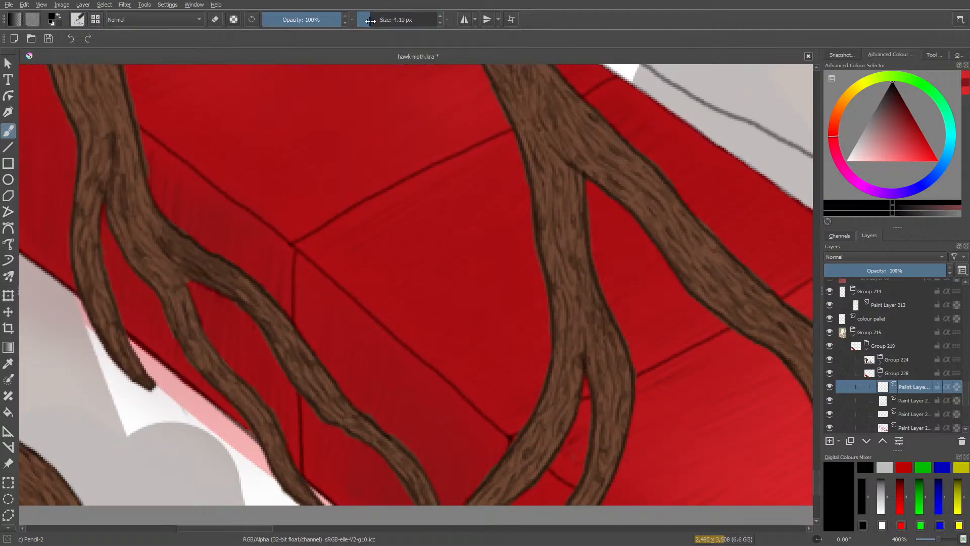
{"action": "left_click_drag", "start_coordinate": [370, 21], "coordinate": [372, 20]}
{"action": "mouse_move", "coordinate": [307, 474]}
{"action": "left_mouse_down"}
{"action": "mouse_move", "coordinate": [323, 451]}
{"action": "mouse_move", "coordinate": [327, 457]}
{"action": "mouse_move", "coordinate": [345, 447]}
{"action": "mouse_move", "coordinate": [337, 429]}
{"action": "mouse_move", "coordinate": [302, 416]}
{"action": "mouse_move", "coordinate": [326, 420]}
{"action": "mouse_move", "coordinate": [302, 410]}
{"action": "mouse_move", "coordinate": [304, 419]}
{"action": "left_mouse_up"}
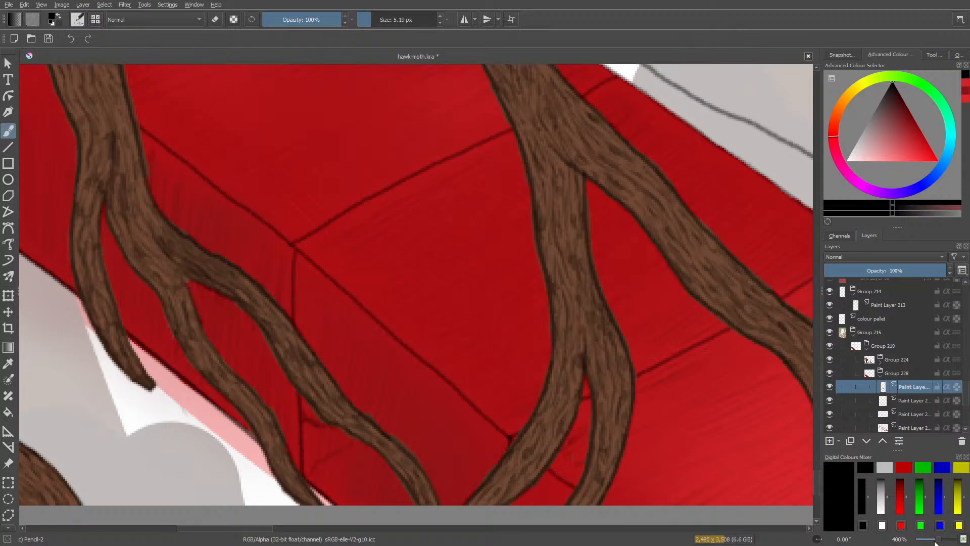
{"action": "left_click_drag", "start_coordinate": [937, 539], "coordinate": [937, 539]}
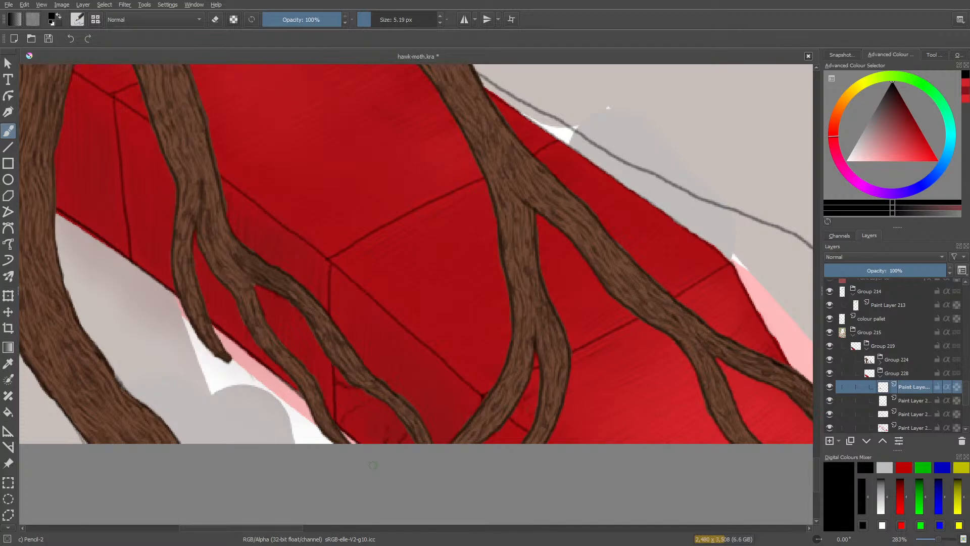
{"action": "scroll", "coordinate": [962, 414], "scroll_direction": "down", "scroll_amount": 3}
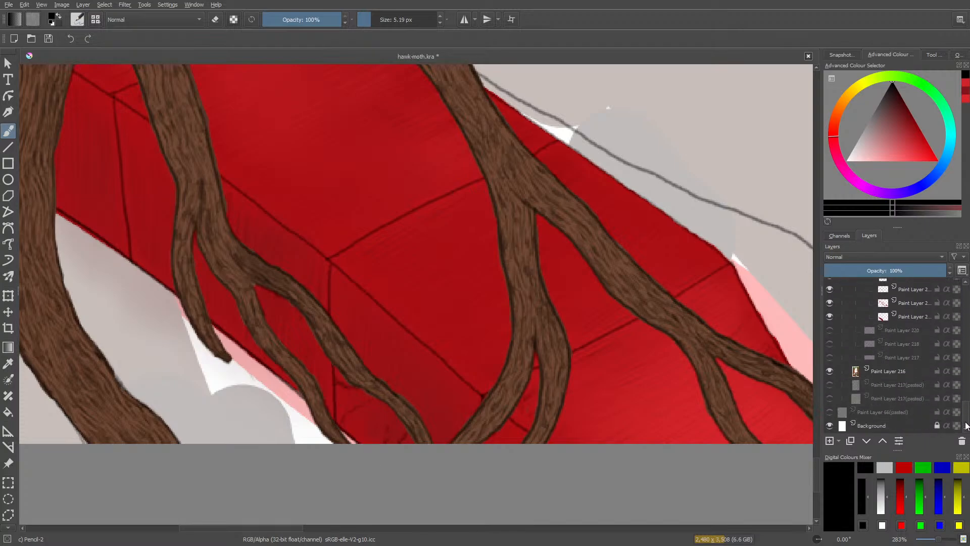
Hide the red base layer and Paint Layer 233 in Group 228, and erase the cracks near the beam's lower end.
{"action": "left_click", "coordinate": [829, 316]}
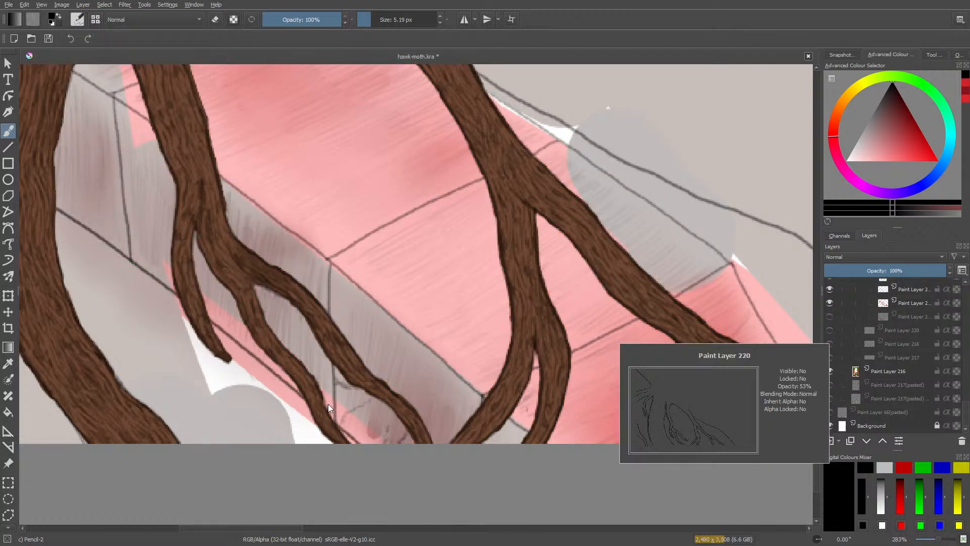
{"action": "key", "text": "slash"}
{"action": "mouse_move", "coordinate": [331, 404]}
{"action": "left_mouse_down"}
{"action": "mouse_move", "coordinate": [343, 381]}
{"action": "mouse_move", "coordinate": [394, 435]}
{"action": "left_mouse_up"}
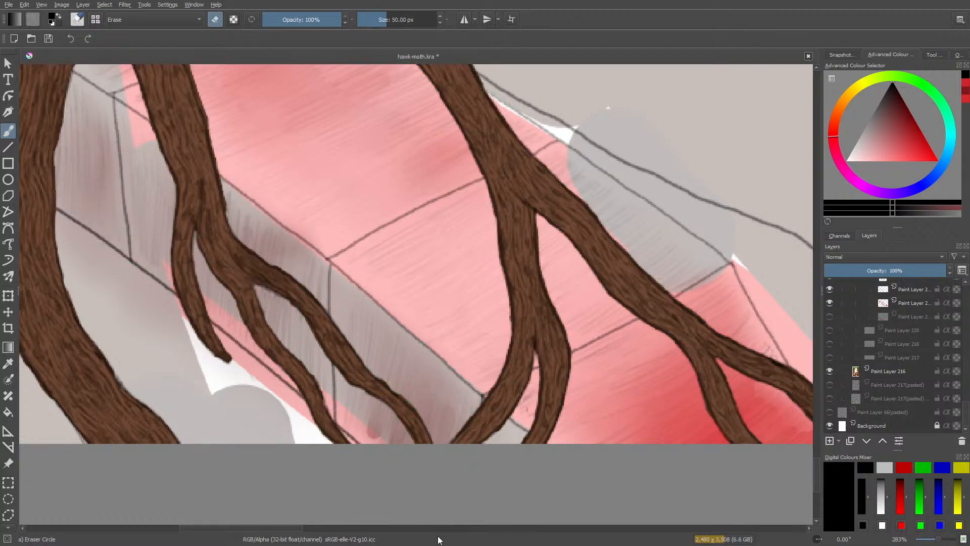
{"action": "scroll", "coordinate": [965, 415], "scroll_direction": "up", "scroll_amount": 2}
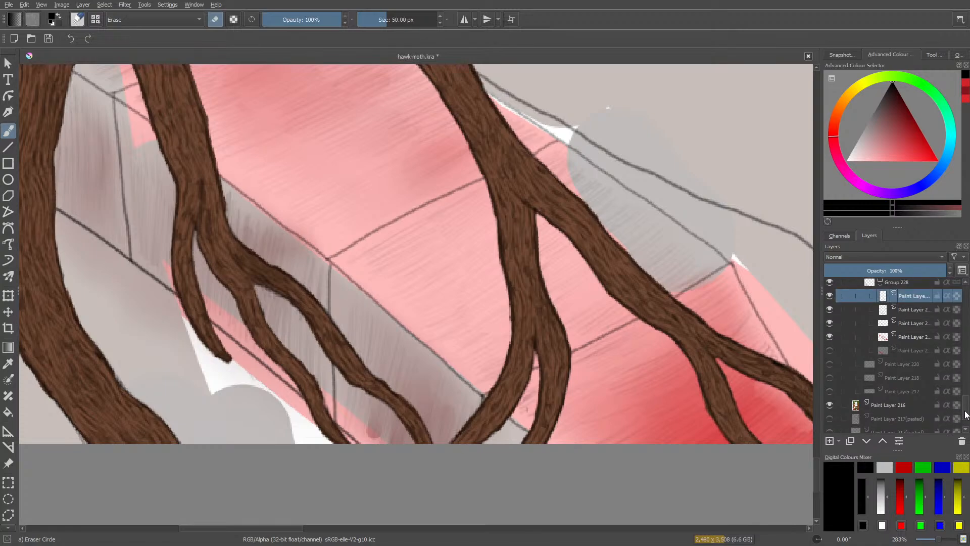
{"action": "left_click", "coordinate": [829, 335]}
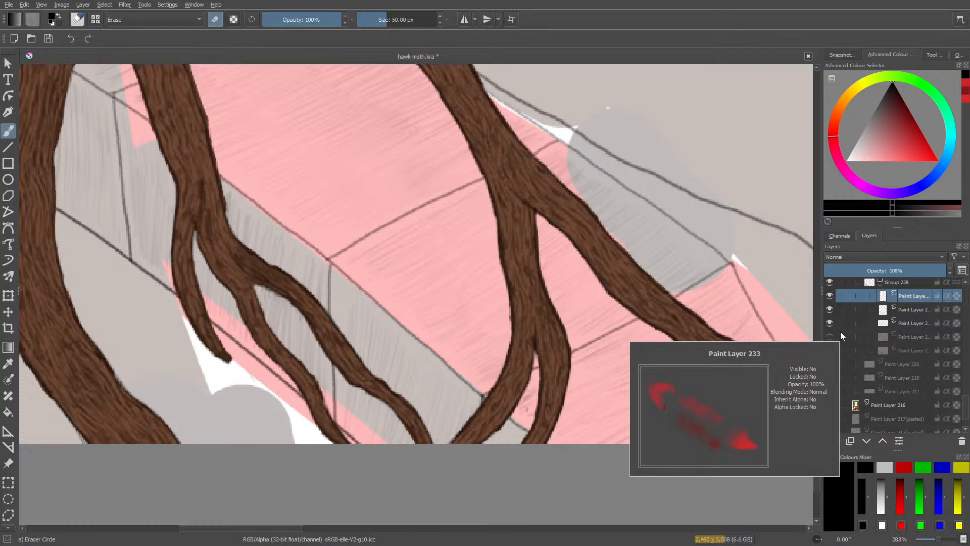
Try thin black crack lines down the beam's side face with the 5.19 px Pencil-2 brush, and erase them.
{"action": "key", "text": "slash"}
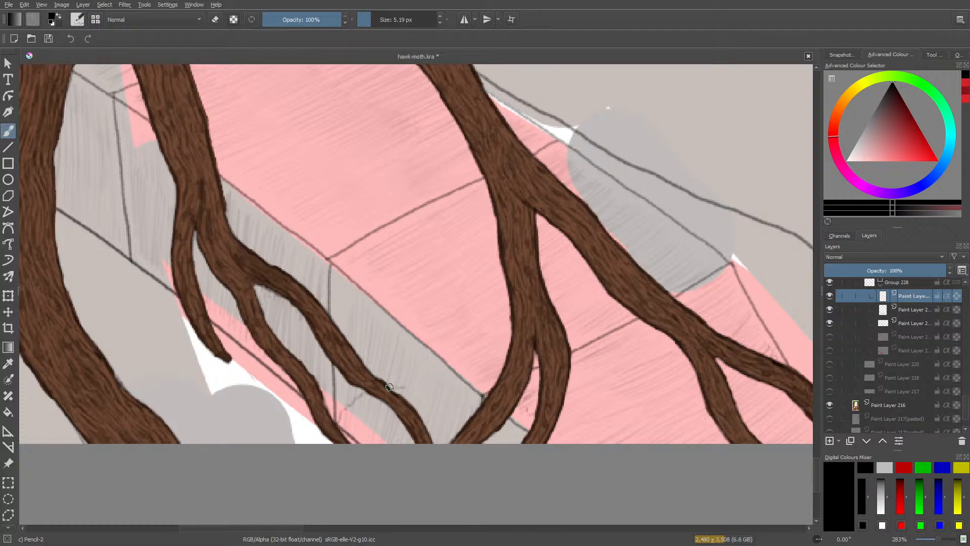
{"action": "mouse_move", "coordinate": [405, 387]}
{"action": "left_mouse_down"}
{"action": "mouse_move", "coordinate": [366, 357]}
{"action": "mouse_move", "coordinate": [364, 316]}
{"action": "left_mouse_up"}
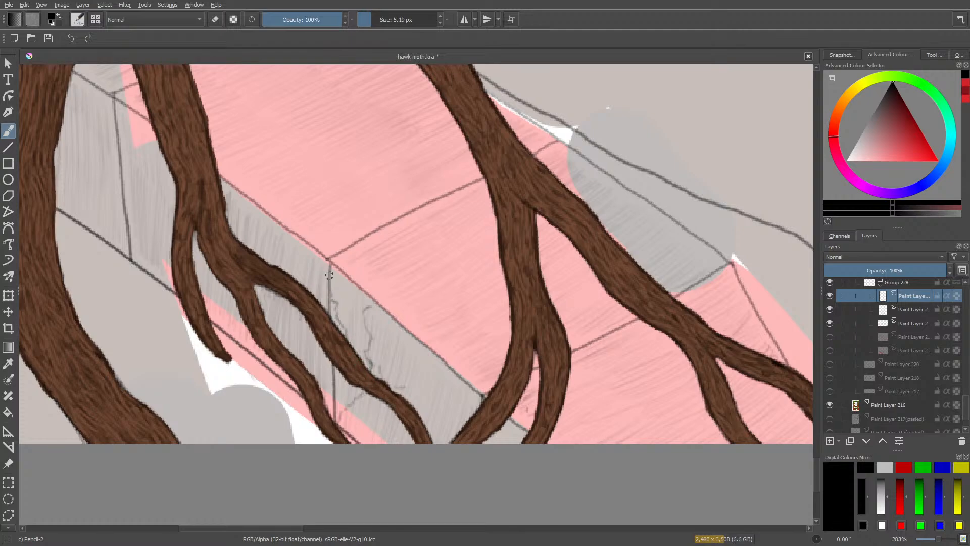
{"action": "left_click_drag", "start_coordinate": [330, 277], "coordinate": [333, 302]}
{"action": "key", "text": "e"}
{"action": "left_click_drag", "start_coordinate": [331, 280], "coordinate": [348, 333]}
{"action": "key", "text": "e"}
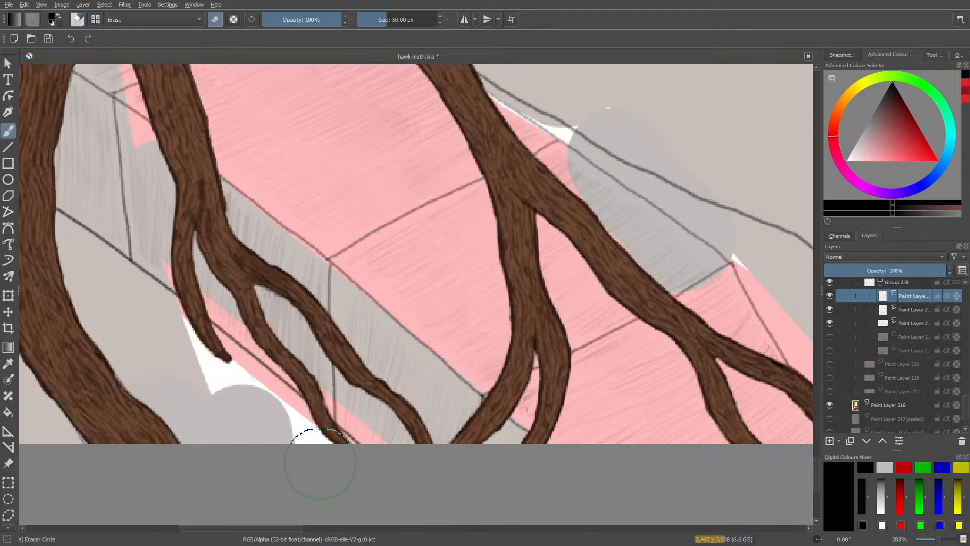
Try fine black cracks around the beam's edge corner where the block joints meet, and erase them.
{"action": "key", "text": "e"}
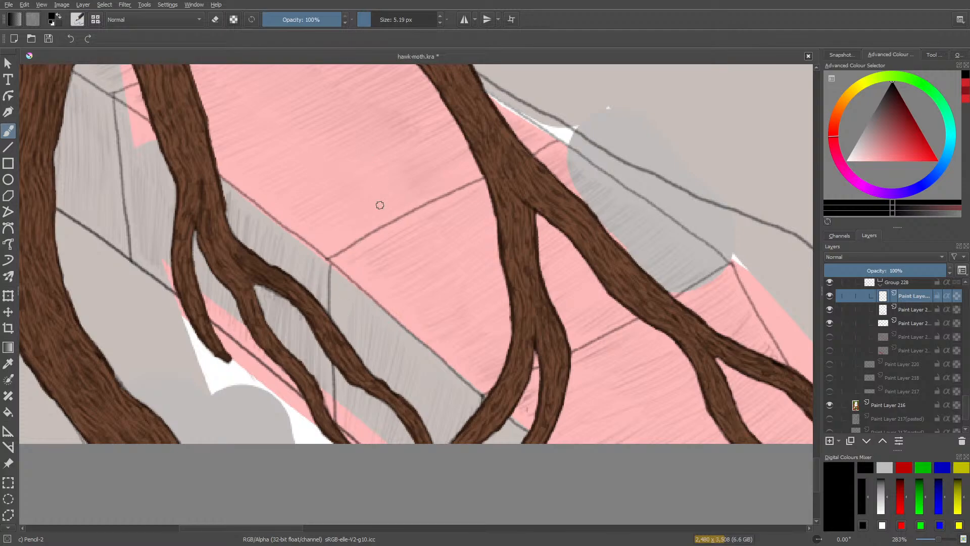
{"action": "mouse_move", "coordinate": [379, 228]}
{"action": "left_mouse_down"}
{"action": "mouse_move", "coordinate": [356, 263]}
{"action": "mouse_move", "coordinate": [335, 274]}
{"action": "mouse_move", "coordinate": [328, 301]}
{"action": "mouse_move", "coordinate": [331, 272]}
{"action": "left_mouse_up"}
{"action": "mouse_move", "coordinate": [363, 242]}
{"action": "left_mouse_down"}
{"action": "mouse_move", "coordinate": [370, 232]}
{"action": "mouse_move", "coordinate": [334, 267]}
{"action": "left_mouse_up"}
{"action": "mouse_move", "coordinate": [337, 254]}
{"action": "left_mouse_down"}
{"action": "mouse_move", "coordinate": [366, 269]}
{"action": "mouse_move", "coordinate": [336, 277]}
{"action": "left_mouse_up"}
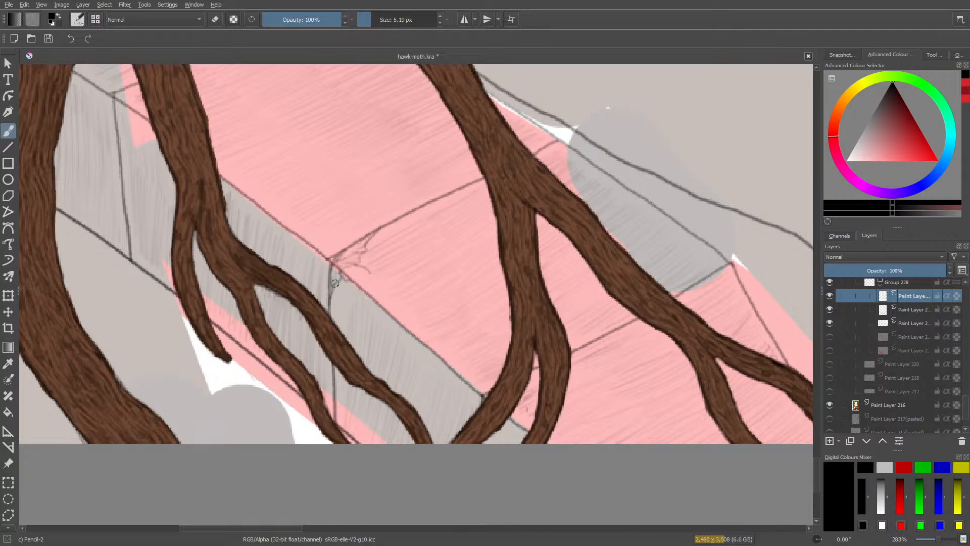
{"action": "key", "text": "slash"}
{"action": "mouse_move", "coordinate": [358, 243]}
{"action": "left_mouse_down"}
{"action": "mouse_move", "coordinate": [324, 289]}
{"action": "mouse_move", "coordinate": [349, 263]}
{"action": "left_mouse_up"}
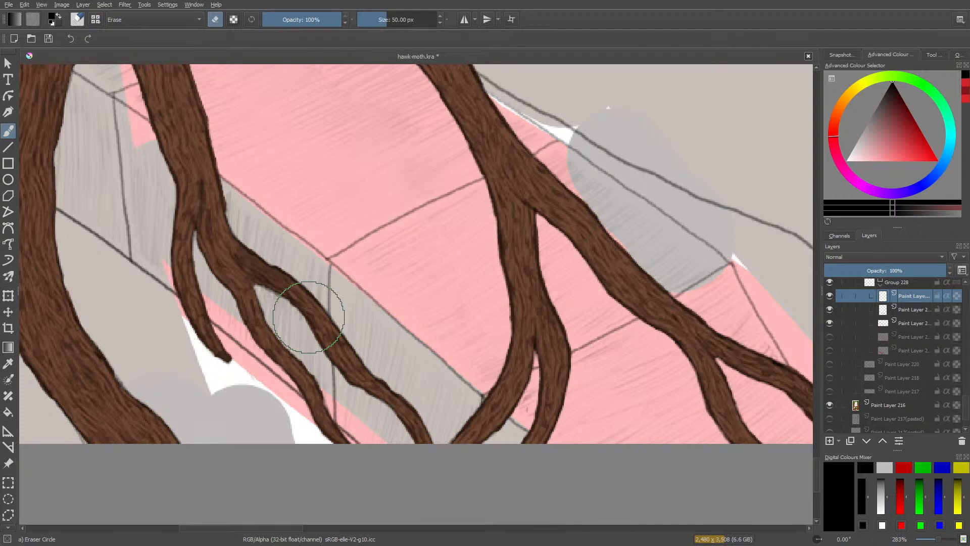
Try darker branching cracks between the roots at the beam's lower end, and erase them with the 50 px Eraser Circle.
{"action": "key", "text": "slash"}
{"action": "right_click", "coordinate": [375, 340]}
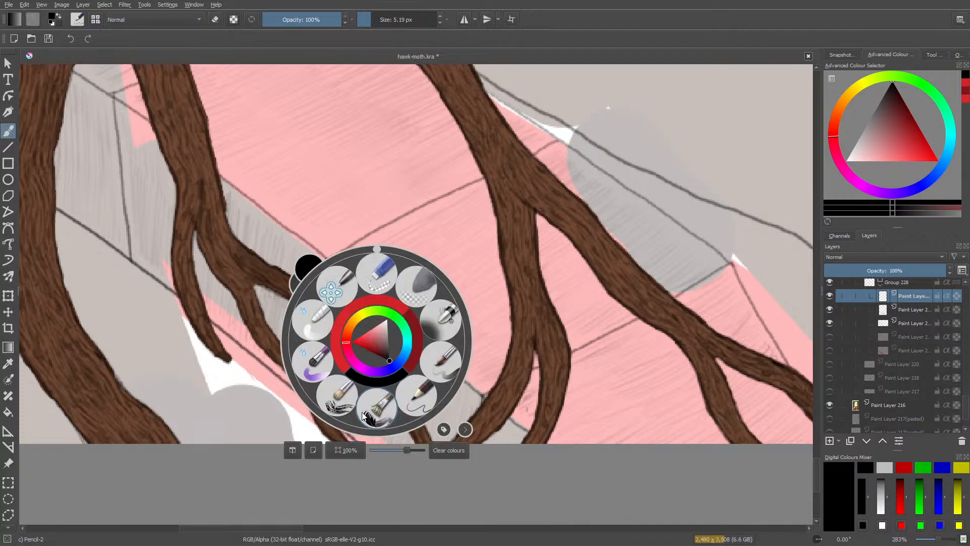
{"action": "left_click", "coordinate": [260, 202]}
{"action": "mouse_move", "coordinate": [337, 423]}
{"action": "left_mouse_down"}
{"action": "mouse_move", "coordinate": [368, 392]}
{"action": "mouse_move", "coordinate": [341, 428]}
{"action": "left_mouse_up"}
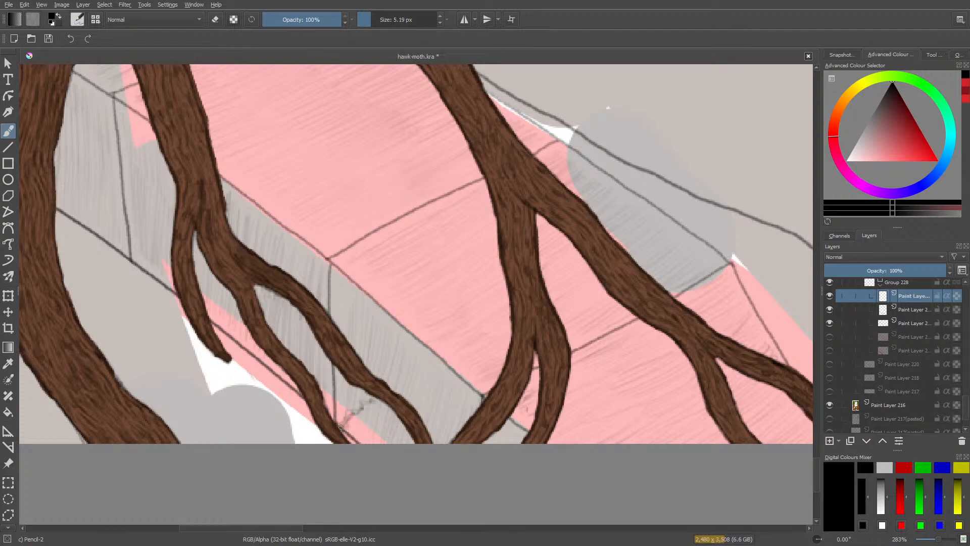
{"action": "mouse_move", "coordinate": [350, 388]}
{"action": "left_mouse_down"}
{"action": "mouse_move", "coordinate": [372, 399]}
{"action": "mouse_move", "coordinate": [339, 425]}
{"action": "left_mouse_up"}
{"action": "left_click_drag", "start_coordinate": [400, 420], "coordinate": [397, 438]}
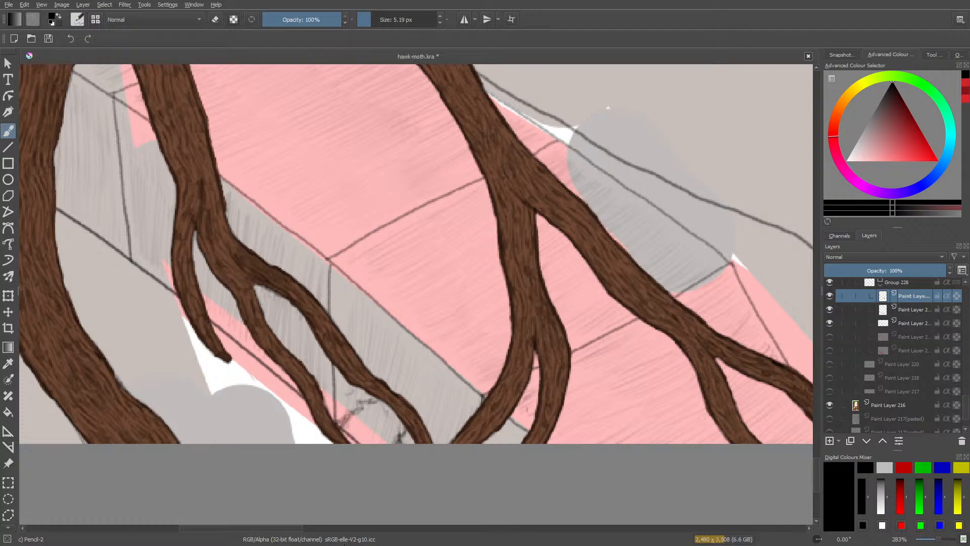
{"action": "mouse_move", "coordinate": [468, 430]}
{"action": "left_mouse_down"}
{"action": "mouse_move", "coordinate": [466, 388]}
{"action": "mouse_move", "coordinate": [462, 422]}
{"action": "left_mouse_up"}
{"action": "key", "text": "slash"}
{"action": "mouse_move", "coordinate": [367, 396]}
{"action": "left_mouse_down"}
{"action": "mouse_move", "coordinate": [385, 431]}
{"action": "mouse_move", "coordinate": [371, 448]}
{"action": "left_mouse_up"}
{"action": "left_click_drag", "start_coordinate": [457, 429], "coordinate": [504, 432]}
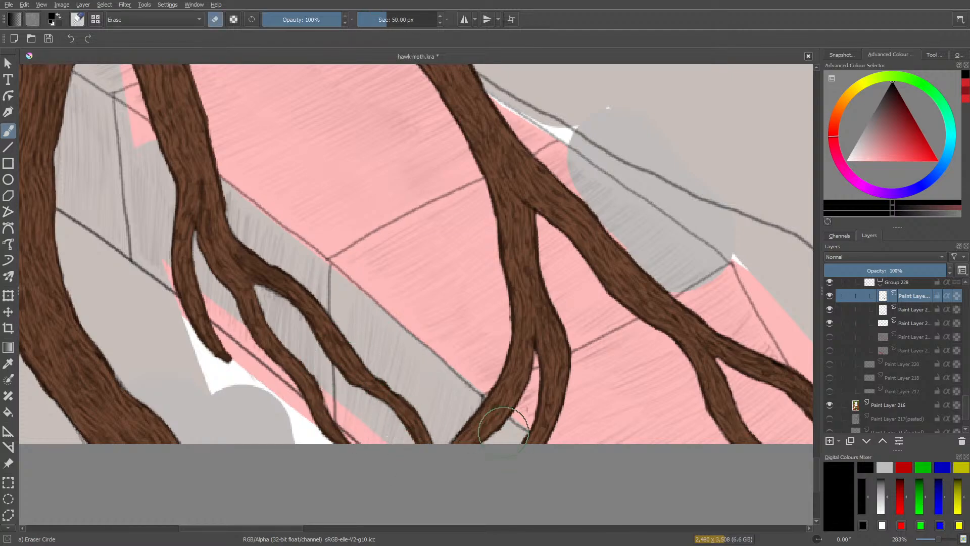
Move the empty crack layer above Group 228 and place it in its own quick group, checking Group 228's visibility first.
{"action": "key", "text": "slash"}
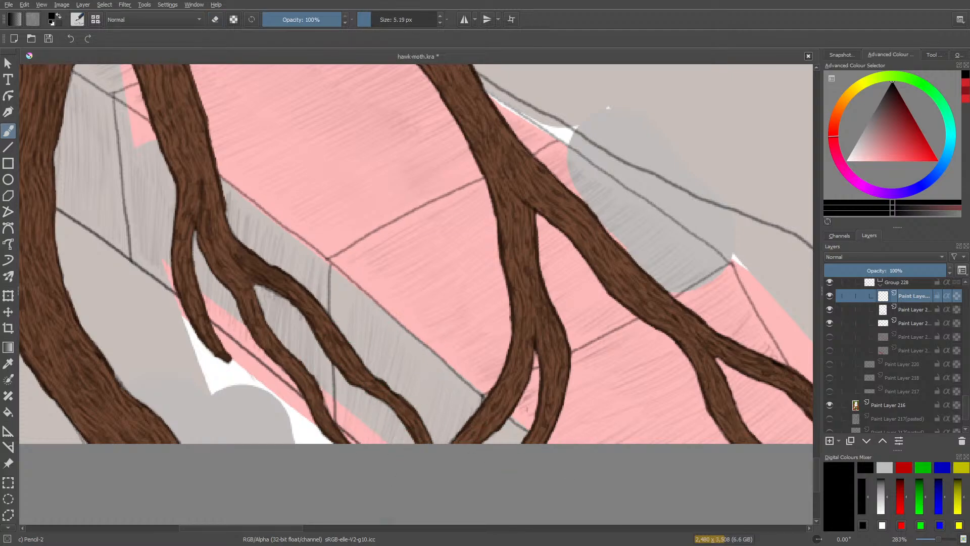
{"action": "mouse_move", "coordinate": [288, 529]}
{"action": "left_mouse_down"}
{"action": "mouse_move", "coordinate": [202, 540]}
{"action": "mouse_move", "coordinate": [210, 531]}
{"action": "left_mouse_up"}
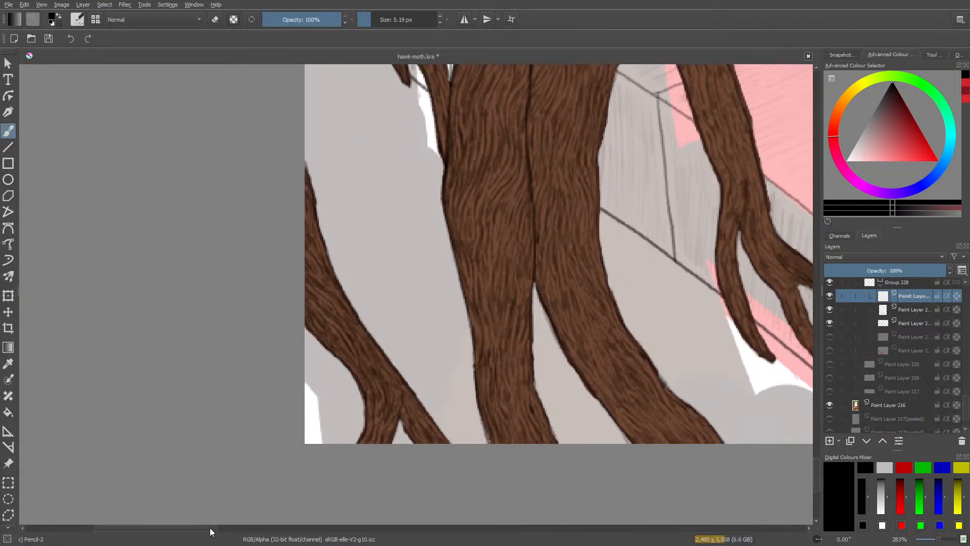
{"action": "left_click", "coordinate": [829, 282]}
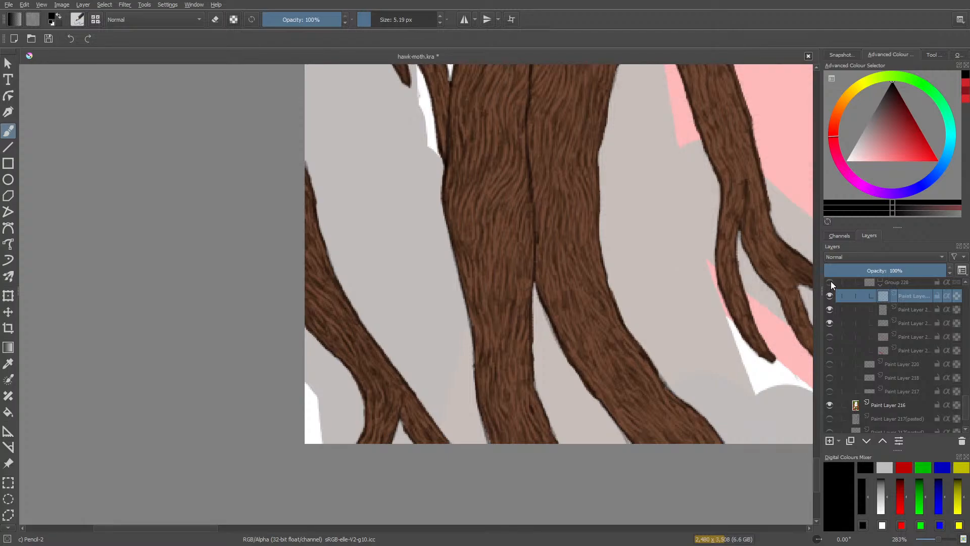
{"action": "left_click", "coordinate": [830, 282]}
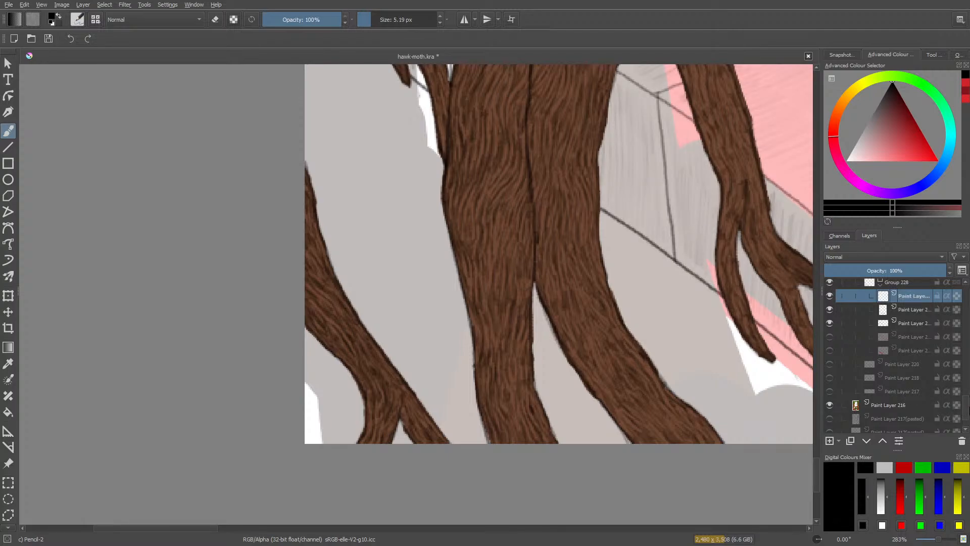
{"action": "scroll", "coordinate": [843, 428], "scroll_direction": "up", "scroll_amount": 3}
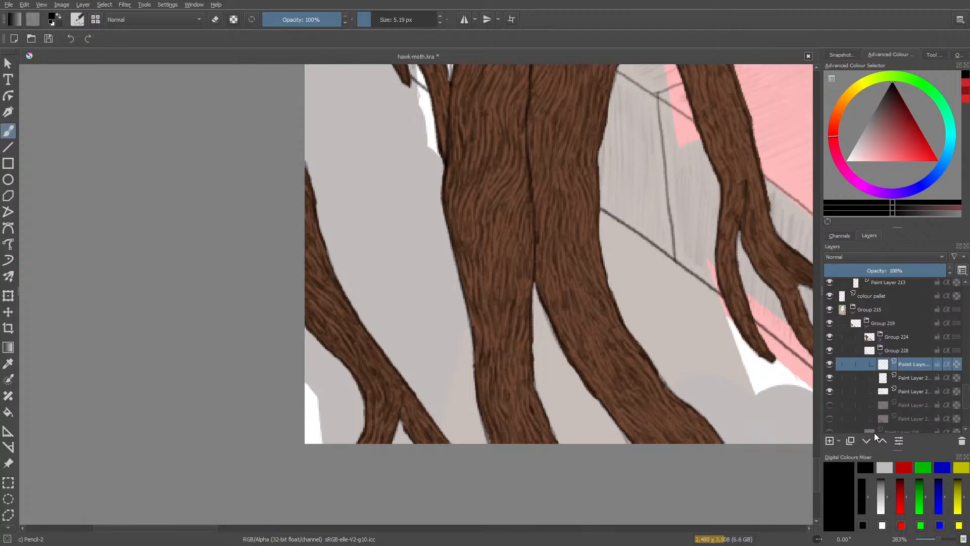
{"action": "left_click", "coordinate": [881, 442]}
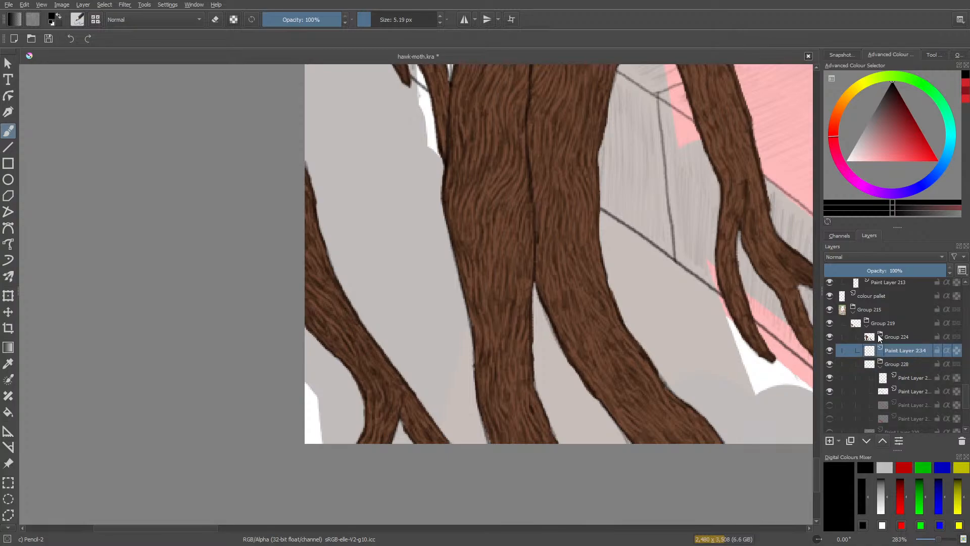
{"action": "right_click", "coordinate": [872, 318]}
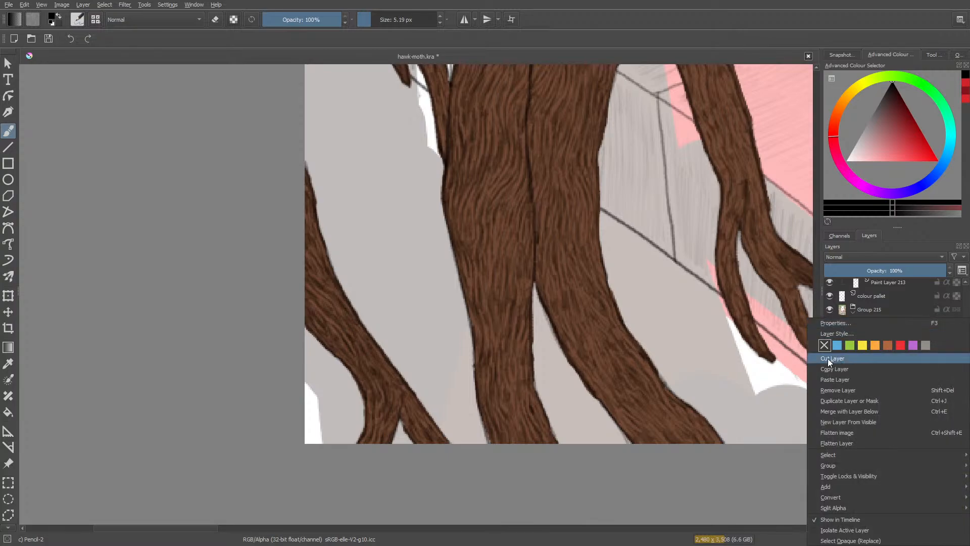
{"action": "mouse_move", "coordinate": [824, 486]}
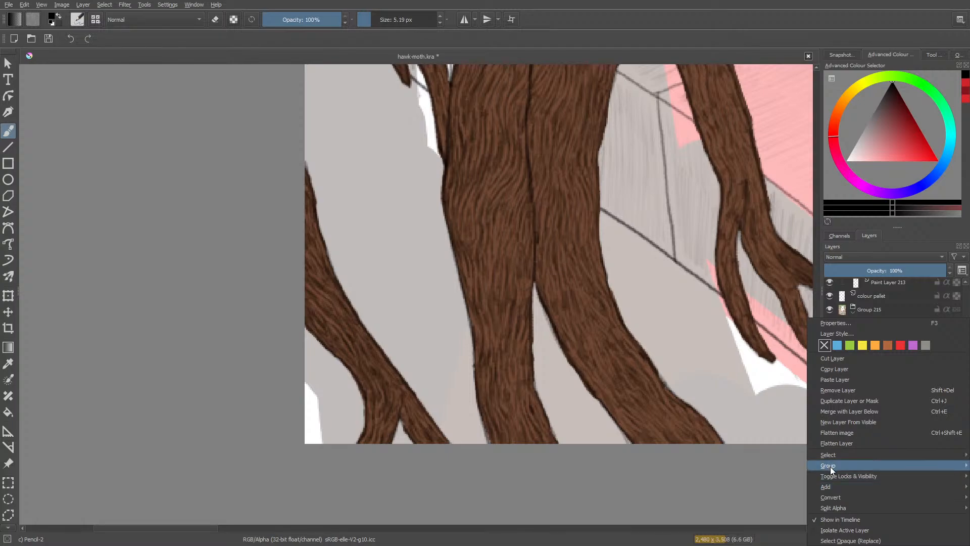
{"action": "mouse_move", "coordinate": [829, 466]}
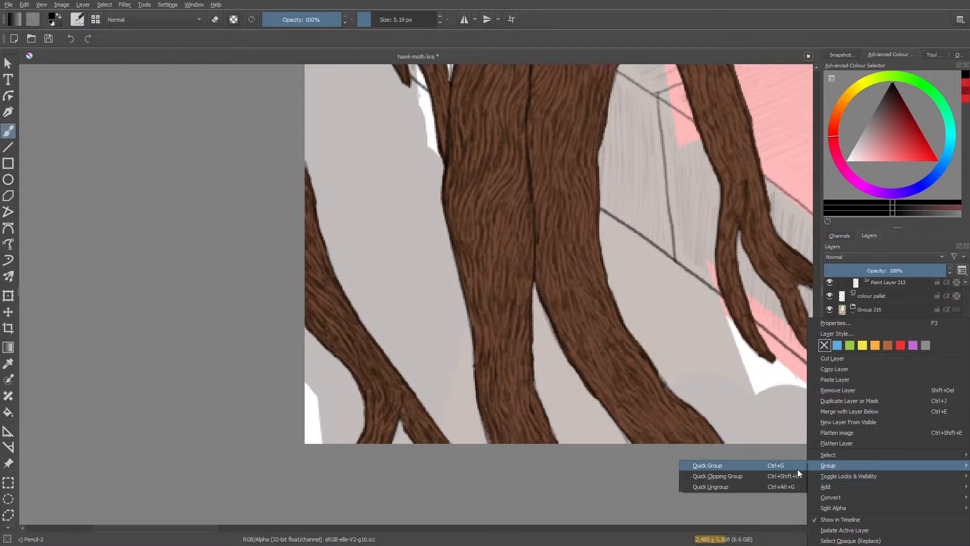
{"action": "left_click", "coordinate": [768, 467]}
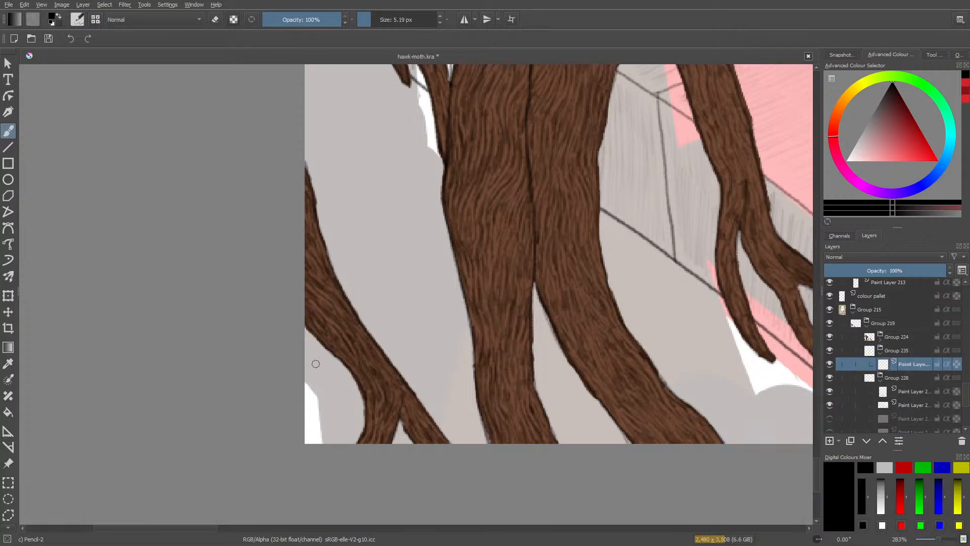
Fill the pale patch beside the lower-left root with dense short black Pencil-2 strokes at 5.19 px.
{"action": "mouse_move", "coordinate": [318, 441]}
{"action": "left_mouse_down"}
{"action": "mouse_move", "coordinate": [307, 422]}
{"action": "mouse_move", "coordinate": [311, 393]}
{"action": "mouse_move", "coordinate": [321, 427]}
{"action": "mouse_move", "coordinate": [317, 385]}
{"action": "mouse_move", "coordinate": [327, 427]}
{"action": "mouse_move", "coordinate": [329, 392]}
{"action": "mouse_move", "coordinate": [335, 424]}
{"action": "mouse_move", "coordinate": [351, 413]}
{"action": "mouse_move", "coordinate": [337, 439]}
{"action": "mouse_move", "coordinate": [335, 426]}
{"action": "mouse_move", "coordinate": [319, 430]}
{"action": "left_mouse_up"}
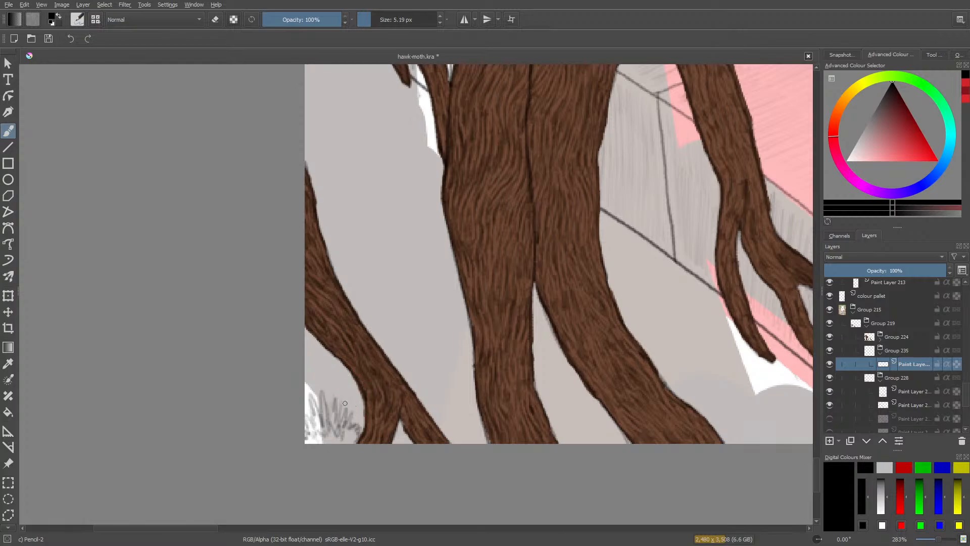
{"action": "mouse_move", "coordinate": [339, 397]}
{"action": "left_mouse_down"}
{"action": "mouse_move", "coordinate": [348, 394]}
{"action": "mouse_move", "coordinate": [353, 384]}
{"action": "mouse_move", "coordinate": [353, 414]}
{"action": "mouse_move", "coordinate": [362, 400]}
{"action": "mouse_move", "coordinate": [356, 391]}
{"action": "mouse_move", "coordinate": [347, 406]}
{"action": "mouse_move", "coordinate": [337, 397]}
{"action": "mouse_move", "coordinate": [346, 409]}
{"action": "mouse_move", "coordinate": [356, 395]}
{"action": "mouse_move", "coordinate": [361, 424]}
{"action": "mouse_move", "coordinate": [341, 442]}
{"action": "mouse_move", "coordinate": [309, 442]}
{"action": "mouse_move", "coordinate": [306, 381]}
{"action": "mouse_move", "coordinate": [313, 396]}
{"action": "mouse_move", "coordinate": [310, 382]}
{"action": "mouse_move", "coordinate": [322, 388]}
{"action": "mouse_move", "coordinate": [338, 363]}
{"action": "mouse_move", "coordinate": [349, 383]}
{"action": "mouse_move", "coordinate": [338, 360]}
{"action": "mouse_move", "coordinate": [322, 358]}
{"action": "mouse_move", "coordinate": [321, 372]}
{"action": "mouse_move", "coordinate": [306, 378]}
{"action": "mouse_move", "coordinate": [320, 342]}
{"action": "mouse_move", "coordinate": [334, 366]}
{"action": "left_mouse_up"}
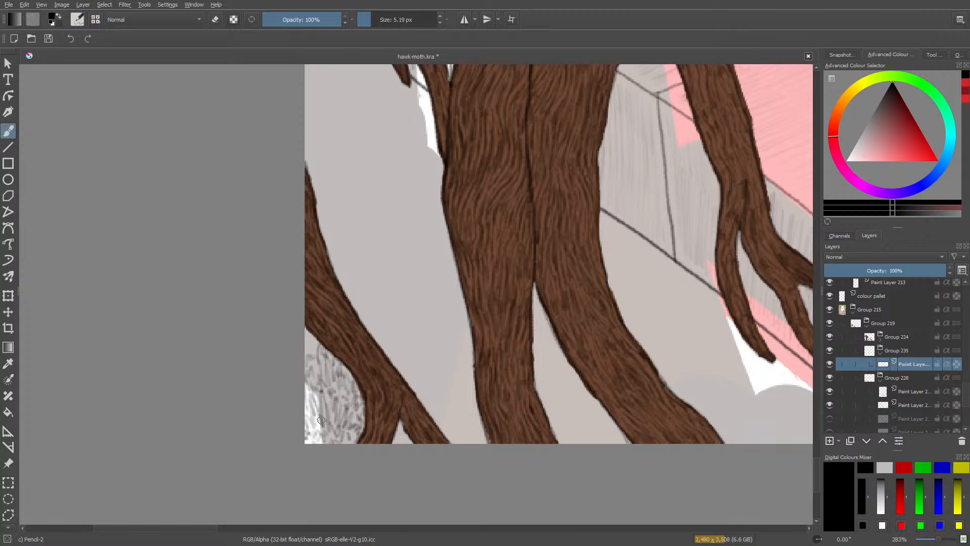
{"action": "left_click_drag", "start_coordinate": [312, 354], "coordinate": [313, 337]}
Try sketching feathery black leaves in the gap between the left root and the trunk, and erase them.
{"action": "mouse_move", "coordinate": [198, 529]}
{"action": "left_mouse_down"}
{"action": "mouse_move", "coordinate": [243, 530]}
{"action": "mouse_move", "coordinate": [204, 532]}
{"action": "left_mouse_up"}
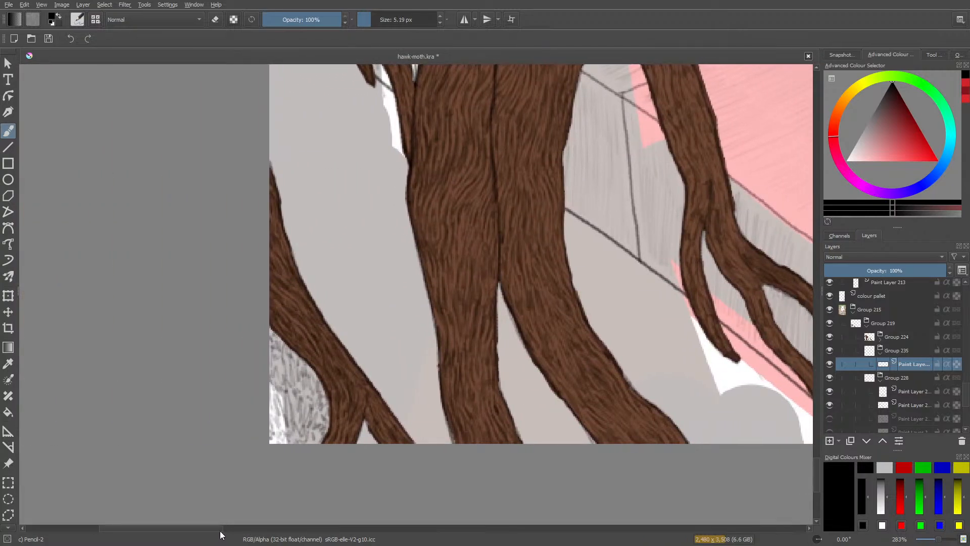
{"action": "mouse_move", "coordinate": [358, 316]}
{"action": "left_mouse_down"}
{"action": "mouse_move", "coordinate": [390, 270]}
{"action": "mouse_move", "coordinate": [377, 283]}
{"action": "mouse_move", "coordinate": [410, 258]}
{"action": "mouse_move", "coordinate": [384, 291]}
{"action": "mouse_move", "coordinate": [414, 267]}
{"action": "mouse_move", "coordinate": [389, 283]}
{"action": "mouse_move", "coordinate": [367, 326]}
{"action": "mouse_move", "coordinate": [419, 260]}
{"action": "mouse_move", "coordinate": [388, 276]}
{"action": "mouse_move", "coordinate": [394, 263]}
{"action": "mouse_move", "coordinate": [376, 281]}
{"action": "left_mouse_up"}
{"action": "mouse_move", "coordinate": [387, 268]}
{"action": "left_mouse_down"}
{"action": "mouse_move", "coordinate": [344, 332]}
{"action": "mouse_move", "coordinate": [363, 257]}
{"action": "mouse_move", "coordinate": [353, 309]}
{"action": "mouse_move", "coordinate": [347, 235]}
{"action": "mouse_move", "coordinate": [354, 272]}
{"action": "mouse_move", "coordinate": [327, 212]}
{"action": "mouse_move", "coordinate": [342, 243]}
{"action": "mouse_move", "coordinate": [331, 229]}
{"action": "mouse_move", "coordinate": [346, 318]}
{"action": "mouse_move", "coordinate": [358, 294]}
{"action": "mouse_move", "coordinate": [358, 304]}
{"action": "mouse_move", "coordinate": [361, 251]}
{"action": "left_mouse_up"}
{"action": "mouse_move", "coordinate": [360, 298]}
{"action": "left_mouse_down"}
{"action": "mouse_move", "coordinate": [355, 233]}
{"action": "mouse_move", "coordinate": [361, 263]}
{"action": "mouse_move", "coordinate": [350, 227]}
{"action": "mouse_move", "coordinate": [327, 213]}
{"action": "mouse_move", "coordinate": [340, 221]}
{"action": "mouse_move", "coordinate": [351, 275]}
{"action": "mouse_move", "coordinate": [350, 229]}
{"action": "mouse_move", "coordinate": [354, 257]}
{"action": "mouse_move", "coordinate": [359, 248]}
{"action": "mouse_move", "coordinate": [359, 273]}
{"action": "mouse_move", "coordinate": [346, 231]}
{"action": "mouse_move", "coordinate": [342, 244]}
{"action": "mouse_move", "coordinate": [334, 239]}
{"action": "mouse_move", "coordinate": [356, 279]}
{"action": "mouse_move", "coordinate": [337, 282]}
{"action": "mouse_move", "coordinate": [350, 321]}
{"action": "mouse_move", "coordinate": [344, 286]}
{"action": "left_mouse_up"}
{"action": "mouse_move", "coordinate": [347, 280]}
{"action": "left_mouse_down"}
{"action": "mouse_move", "coordinate": [334, 255]}
{"action": "mouse_move", "coordinate": [356, 278]}
{"action": "mouse_move", "coordinate": [336, 249]}
{"action": "mouse_move", "coordinate": [353, 258]}
{"action": "mouse_move", "coordinate": [329, 235]}
{"action": "mouse_move", "coordinate": [349, 247]}
{"action": "mouse_move", "coordinate": [330, 210]}
{"action": "mouse_move", "coordinate": [356, 243]}
{"action": "mouse_move", "coordinate": [324, 208]}
{"action": "left_mouse_up"}
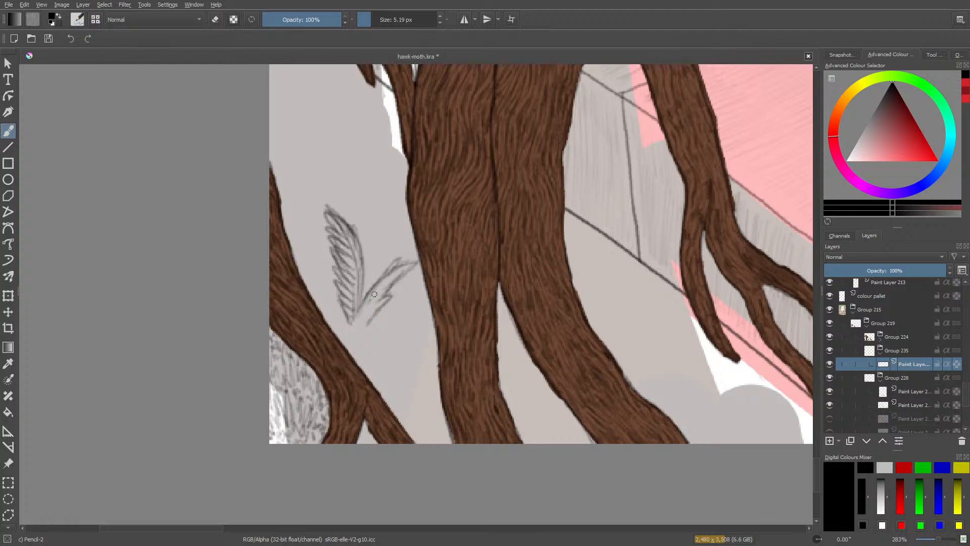
{"action": "mouse_move", "coordinate": [374, 294]}
{"action": "left_mouse_down"}
{"action": "mouse_move", "coordinate": [389, 277]}
{"action": "mouse_move", "coordinate": [372, 303]}
{"action": "mouse_move", "coordinate": [421, 270]}
{"action": "mouse_move", "coordinate": [423, 258]}
{"action": "mouse_move", "coordinate": [397, 257]}
{"action": "mouse_move", "coordinate": [377, 274]}
{"action": "mouse_move", "coordinate": [360, 302]}
{"action": "mouse_move", "coordinate": [402, 252]}
{"action": "mouse_move", "coordinate": [381, 303]}
{"action": "mouse_move", "coordinate": [352, 300]}
{"action": "mouse_move", "coordinate": [318, 257]}
{"action": "mouse_move", "coordinate": [289, 262]}
{"action": "left_mouse_up"}
{"action": "key", "text": "e"}
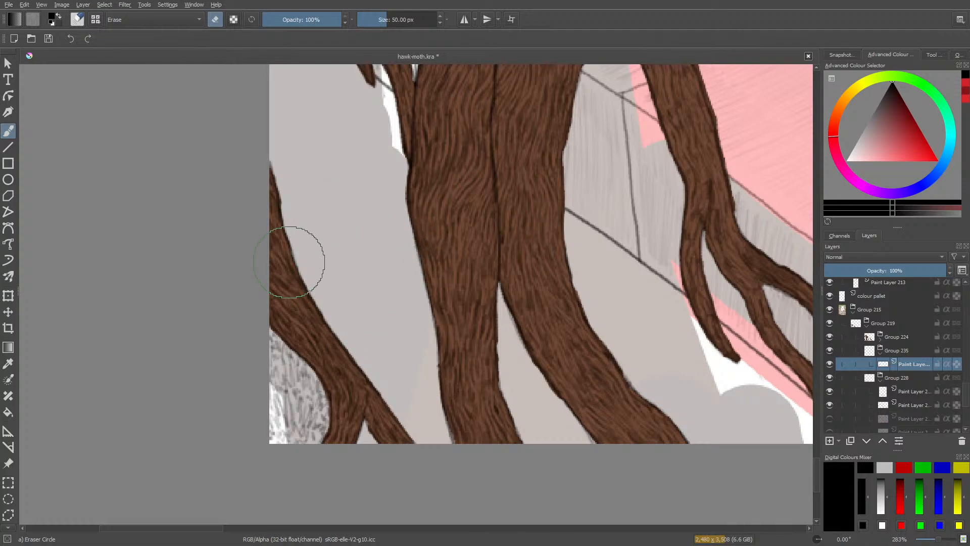
Try a smaller curved leaf sketch close to the left root's edge, and erase it.
{"action": "key", "text": "e"}
{"action": "mouse_move", "coordinate": [354, 334]}
{"action": "left_mouse_down"}
{"action": "mouse_move", "coordinate": [311, 263]}
{"action": "mouse_move", "coordinate": [350, 295]}
{"action": "mouse_move", "coordinate": [354, 314]}
{"action": "mouse_move", "coordinate": [329, 268]}
{"action": "mouse_move", "coordinate": [348, 293]}
{"action": "left_mouse_up"}
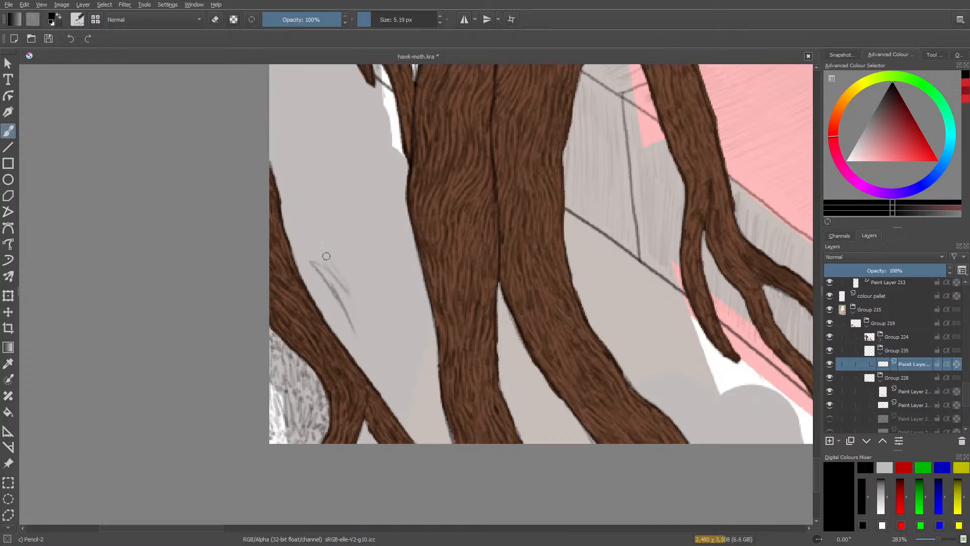
{"action": "mouse_move", "coordinate": [330, 254]}
{"action": "left_mouse_down"}
{"action": "mouse_move", "coordinate": [360, 304]}
{"action": "mouse_move", "coordinate": [328, 256]}
{"action": "mouse_move", "coordinate": [334, 279]}
{"action": "left_mouse_up"}
{"action": "key", "text": "e"}
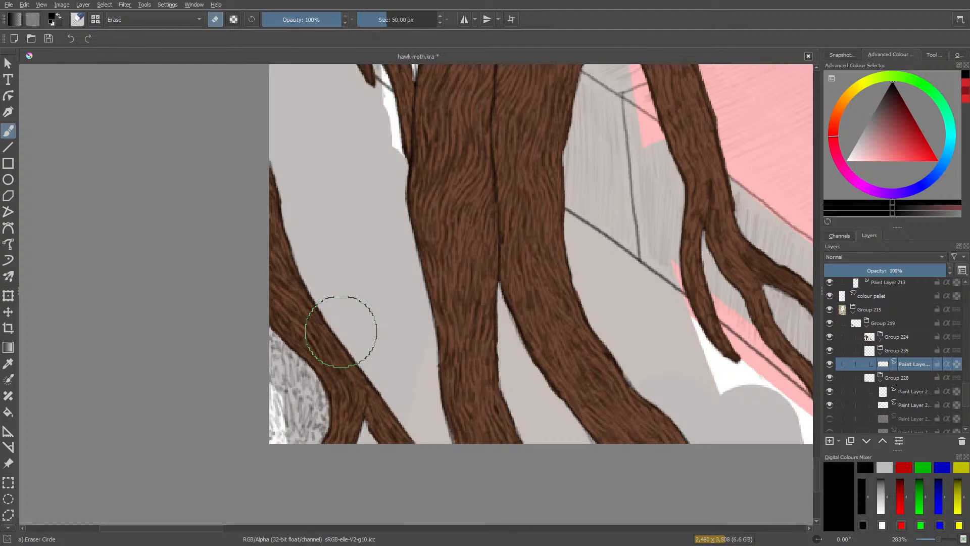
Try zigzag grass blades between the left root and trunk with the pencil at 3.21 px, and erase them.
{"action": "key", "text": "e"}
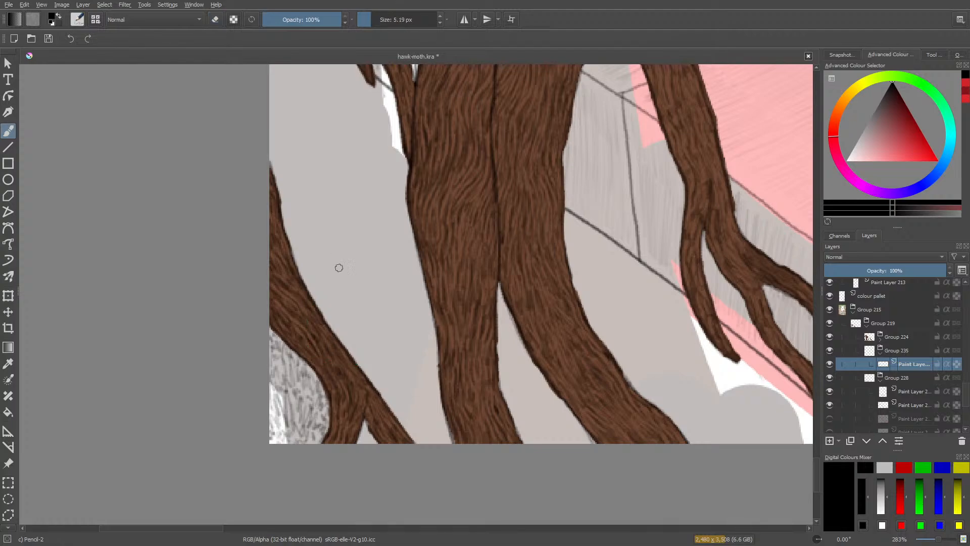
{"action": "left_click", "coordinate": [369, 19]}
{"action": "mouse_move", "coordinate": [345, 302]}
{"action": "left_mouse_down"}
{"action": "mouse_move", "coordinate": [325, 252]}
{"action": "mouse_move", "coordinate": [342, 232]}
{"action": "mouse_move", "coordinate": [368, 298]}
{"action": "left_mouse_up"}
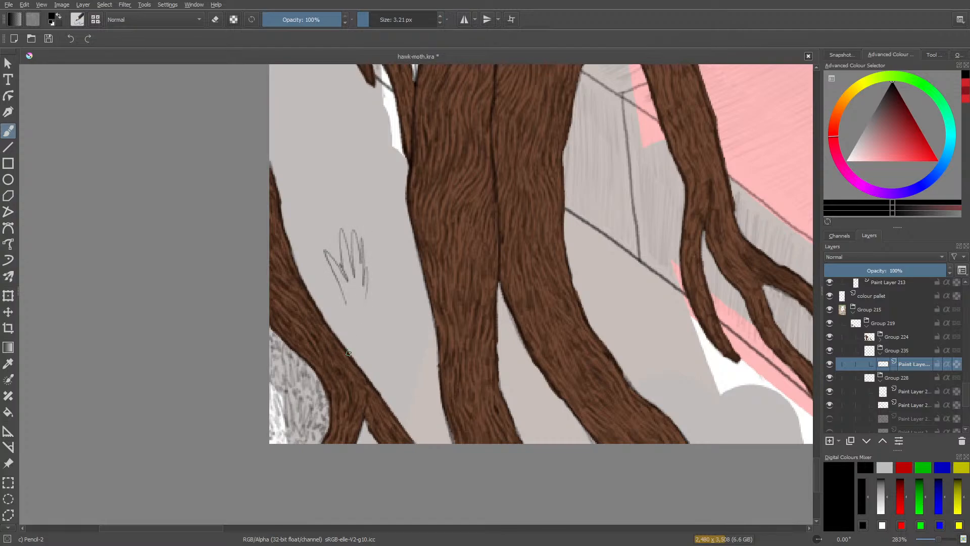
{"action": "key", "text": "e"}
{"action": "mouse_move", "coordinate": [323, 334]}
{"action": "left_mouse_down"}
{"action": "mouse_move", "coordinate": [335, 282]}
{"action": "mouse_move", "coordinate": [325, 277]}
{"action": "mouse_move", "coordinate": [389, 297]}
{"action": "left_mouse_up"}
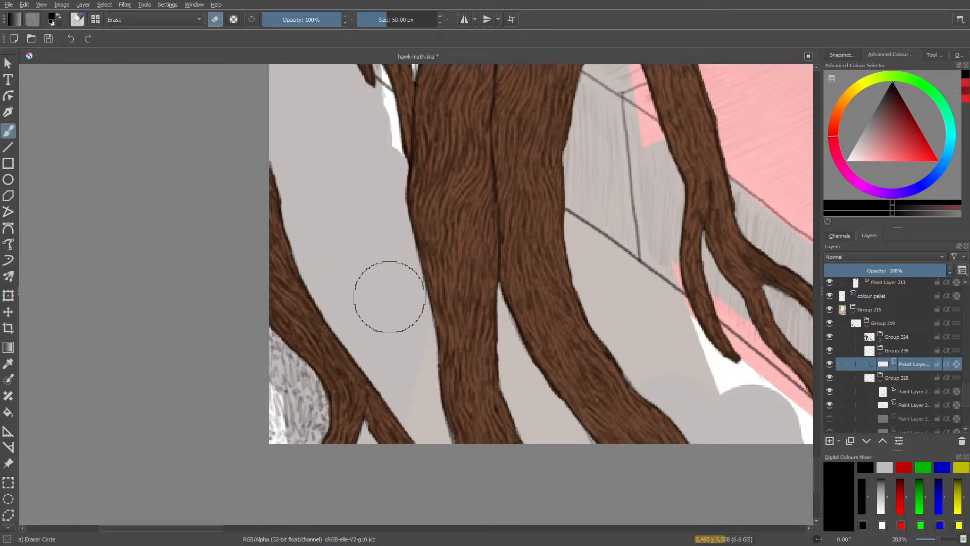
{"action": "key", "text": "e"}
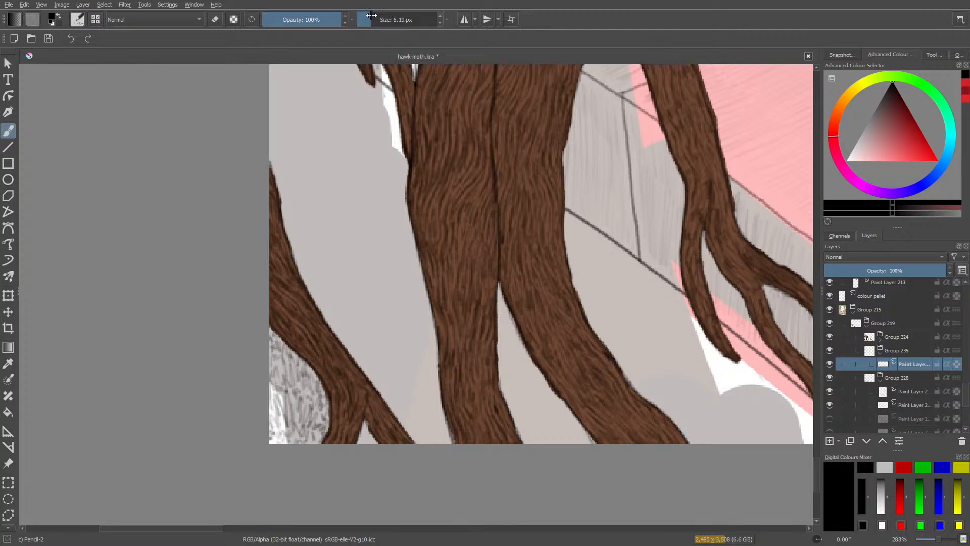
Try a short zigzag grass tuft and a small looped mark between the left root and trunk, and erase them.
{"action": "mouse_move", "coordinate": [347, 288]}
{"action": "left_mouse_down"}
{"action": "mouse_move", "coordinate": [348, 253]}
{"action": "mouse_move", "coordinate": [360, 286]}
{"action": "mouse_move", "coordinate": [360, 252]}
{"action": "mouse_move", "coordinate": [368, 326]}
{"action": "mouse_move", "coordinate": [359, 332]}
{"action": "mouse_move", "coordinate": [376, 316]}
{"action": "mouse_move", "coordinate": [369, 310]}
{"action": "left_mouse_up"}
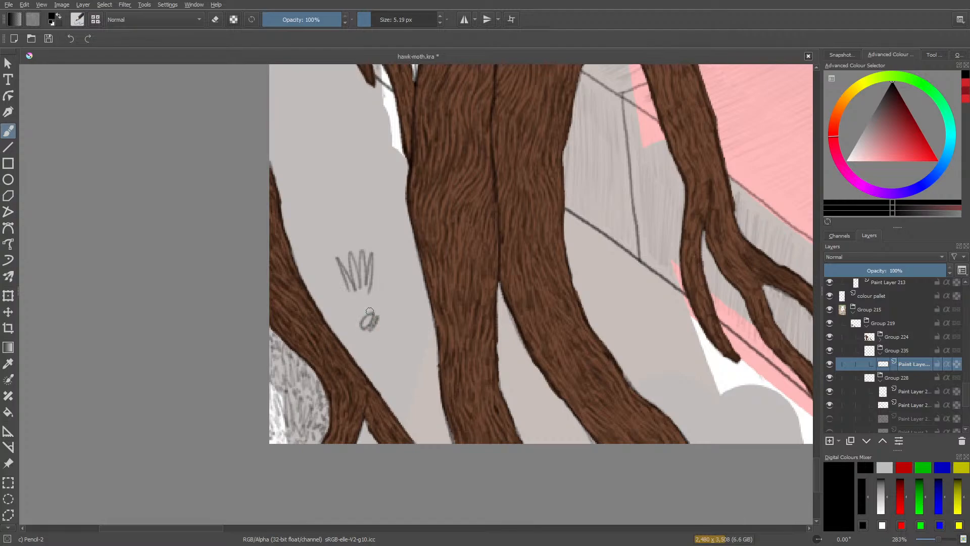
{"action": "mouse_move", "coordinate": [938, 538]}
{"action": "left_mouse_down"}
{"action": "mouse_move", "coordinate": [926, 541]}
{"action": "mouse_move", "coordinate": [939, 538]}
{"action": "left_mouse_up"}
{"action": "key", "text": "e"}
{"action": "left_click_drag", "start_coordinate": [357, 270], "coordinate": [353, 286]}
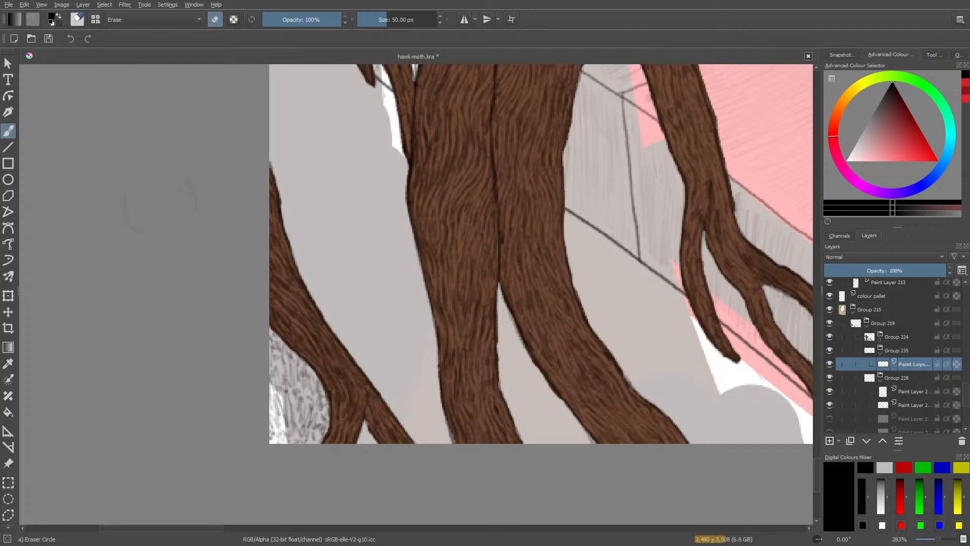
Hatch the gap in the lower-left root's fork, and erase and redraw the dense black pencil texture on the patch beside it.
{"action": "key", "text": "slash"}
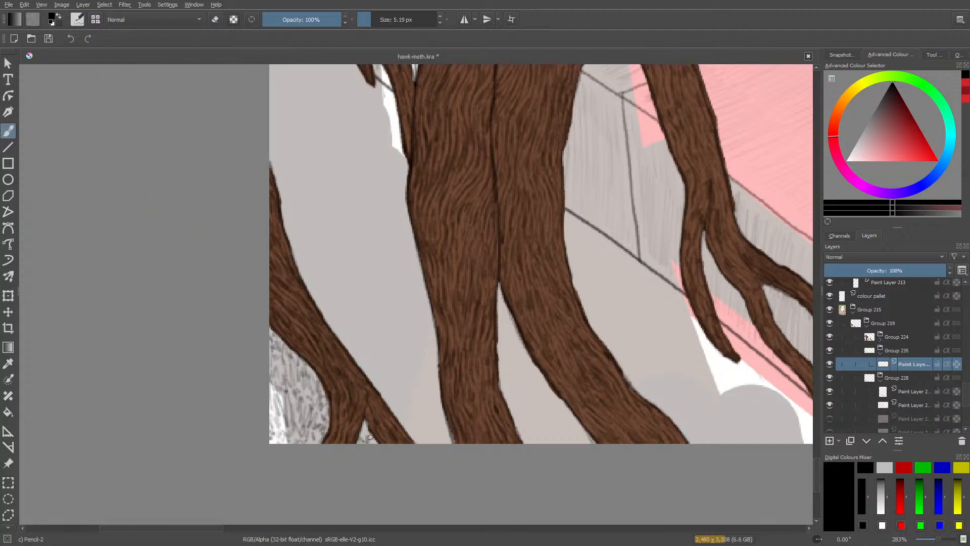
{"action": "left_click_drag", "start_coordinate": [367, 434], "coordinate": [367, 427]}
{"action": "key", "text": "slash"}
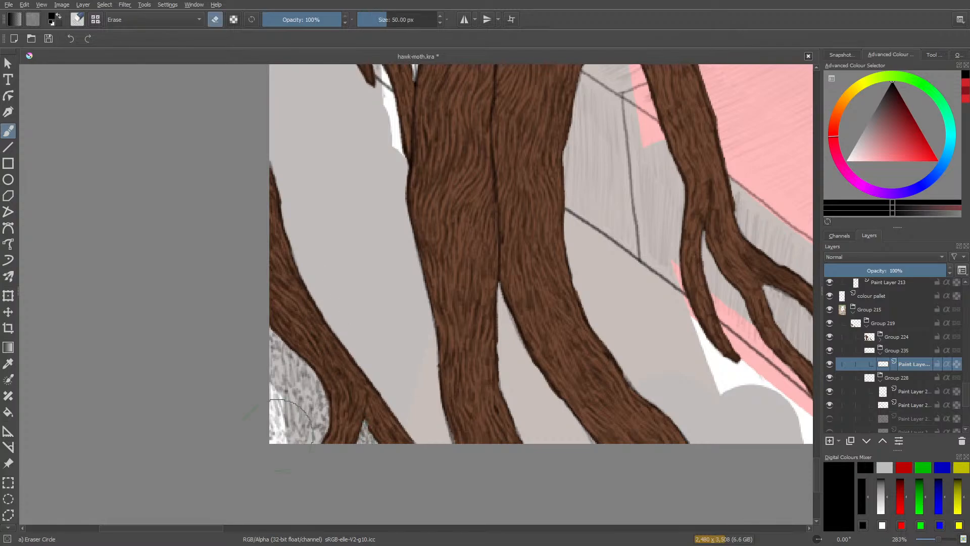
{"action": "mouse_move", "coordinate": [313, 414]}
{"action": "left_mouse_down"}
{"action": "mouse_move", "coordinate": [298, 441]}
{"action": "mouse_move", "coordinate": [279, 424]}
{"action": "mouse_move", "coordinate": [282, 349]}
{"action": "left_mouse_up"}
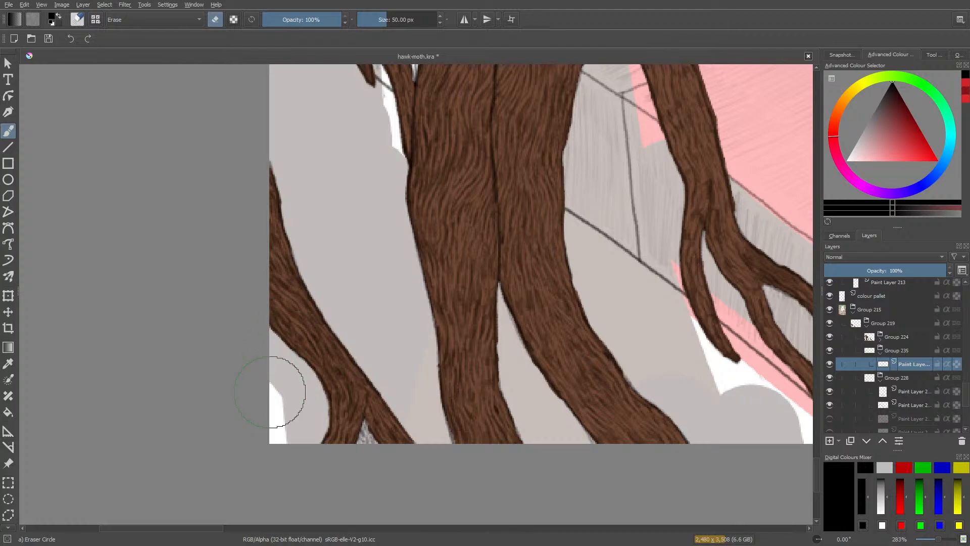
{"action": "key", "text": "slash"}
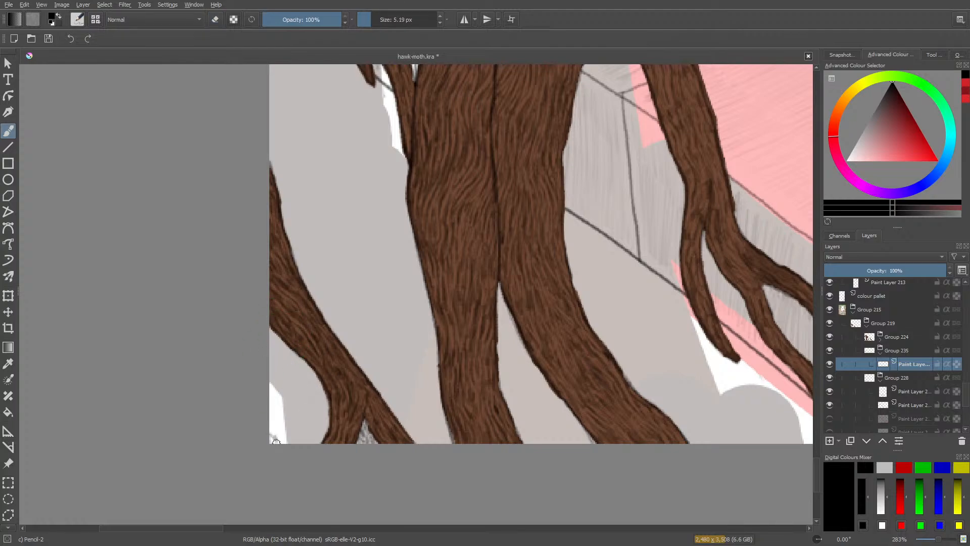
{"action": "mouse_move", "coordinate": [276, 441]}
{"action": "left_mouse_down"}
{"action": "mouse_move", "coordinate": [326, 433]}
{"action": "mouse_move", "coordinate": [310, 416]}
{"action": "mouse_move", "coordinate": [302, 432]}
{"action": "mouse_move", "coordinate": [296, 417]}
{"action": "mouse_move", "coordinate": [296, 431]}
{"action": "mouse_move", "coordinate": [290, 418]}
{"action": "mouse_move", "coordinate": [283, 434]}
{"action": "mouse_move", "coordinate": [278, 413]}
{"action": "mouse_move", "coordinate": [271, 431]}
{"action": "mouse_move", "coordinate": [281, 405]}
{"action": "mouse_move", "coordinate": [288, 419]}
{"action": "mouse_move", "coordinate": [300, 403]}
{"action": "mouse_move", "coordinate": [301, 419]}
{"action": "mouse_move", "coordinate": [307, 402]}
{"action": "mouse_move", "coordinate": [330, 414]}
{"action": "mouse_move", "coordinate": [317, 416]}
{"action": "mouse_move", "coordinate": [326, 408]}
{"action": "mouse_move", "coordinate": [312, 392]}
{"action": "mouse_move", "coordinate": [275, 410]}
{"action": "mouse_move", "coordinate": [298, 397]}
{"action": "mouse_move", "coordinate": [273, 388]}
{"action": "mouse_move", "coordinate": [303, 386]}
{"action": "mouse_move", "coordinate": [273, 402]}
{"action": "mouse_move", "coordinate": [321, 390]}
{"action": "mouse_move", "coordinate": [300, 369]}
{"action": "mouse_move", "coordinate": [293, 374]}
{"action": "mouse_move", "coordinate": [307, 379]}
{"action": "mouse_move", "coordinate": [290, 384]}
{"action": "mouse_move", "coordinate": [280, 370]}
{"action": "mouse_move", "coordinate": [273, 378]}
{"action": "mouse_move", "coordinate": [277, 360]}
{"action": "mouse_move", "coordinate": [292, 359]}
{"action": "mouse_move", "coordinate": [303, 375]}
{"action": "mouse_move", "coordinate": [288, 354]}
{"action": "mouse_move", "coordinate": [273, 357]}
{"action": "mouse_move", "coordinate": [271, 334]}
{"action": "left_mouse_up"}
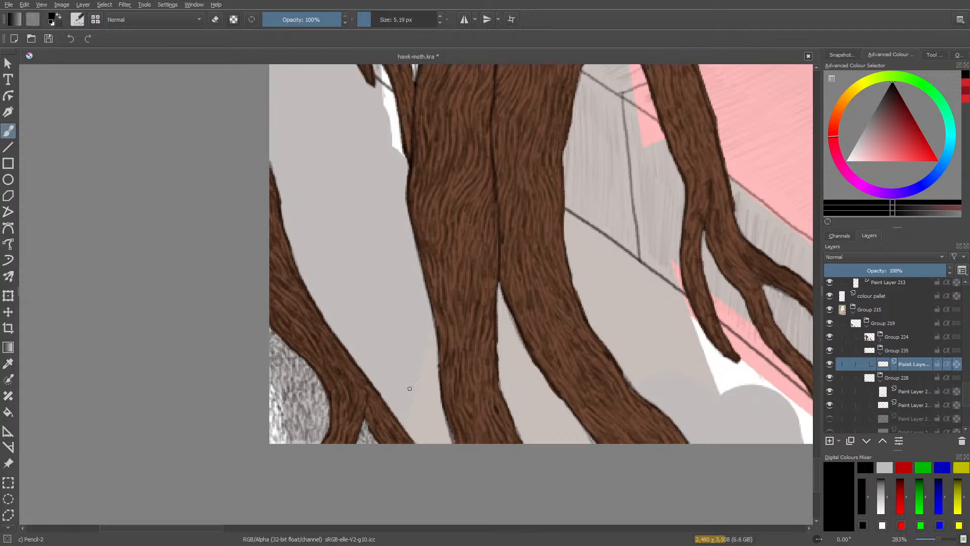
Outline a rounded mound between the left root's base and the trunk, and shade its upper edge with short pencil strokes.
{"action": "mouse_move", "coordinate": [410, 388]}
{"action": "left_mouse_down"}
{"action": "mouse_move", "coordinate": [383, 389]}
{"action": "mouse_move", "coordinate": [398, 376]}
{"action": "mouse_move", "coordinate": [388, 400]}
{"action": "mouse_move", "coordinate": [408, 382]}
{"action": "mouse_move", "coordinate": [408, 392]}
{"action": "mouse_move", "coordinate": [419, 387]}
{"action": "mouse_move", "coordinate": [398, 400]}
{"action": "mouse_move", "coordinate": [417, 396]}
{"action": "mouse_move", "coordinate": [382, 401]}
{"action": "mouse_move", "coordinate": [382, 388]}
{"action": "mouse_move", "coordinate": [431, 361]}
{"action": "left_mouse_up"}
{"action": "mouse_move", "coordinate": [434, 360]}
{"action": "left_mouse_down"}
{"action": "mouse_move", "coordinate": [404, 368]}
{"action": "mouse_move", "coordinate": [382, 393]}
{"action": "left_mouse_up"}
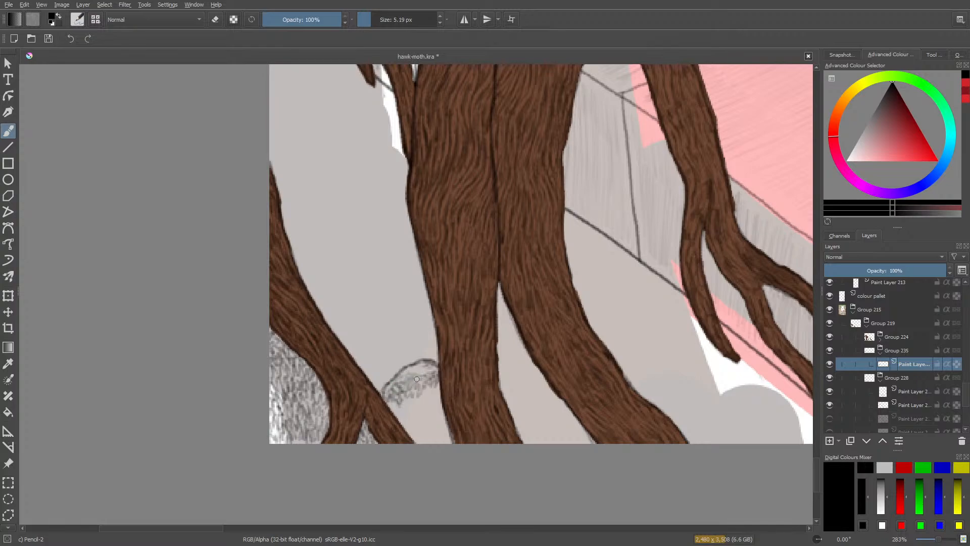
{"action": "mouse_move", "coordinate": [405, 375]}
{"action": "left_mouse_down"}
{"action": "mouse_move", "coordinate": [384, 388]}
{"action": "mouse_move", "coordinate": [399, 401]}
{"action": "mouse_move", "coordinate": [388, 406]}
{"action": "mouse_move", "coordinate": [430, 385]}
{"action": "left_mouse_up"}
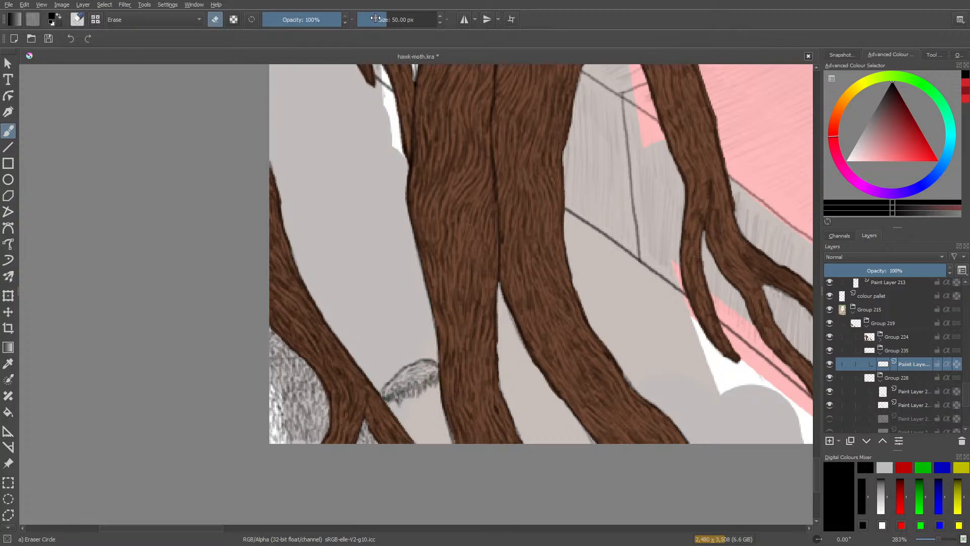
{"action": "key", "text": "e"}
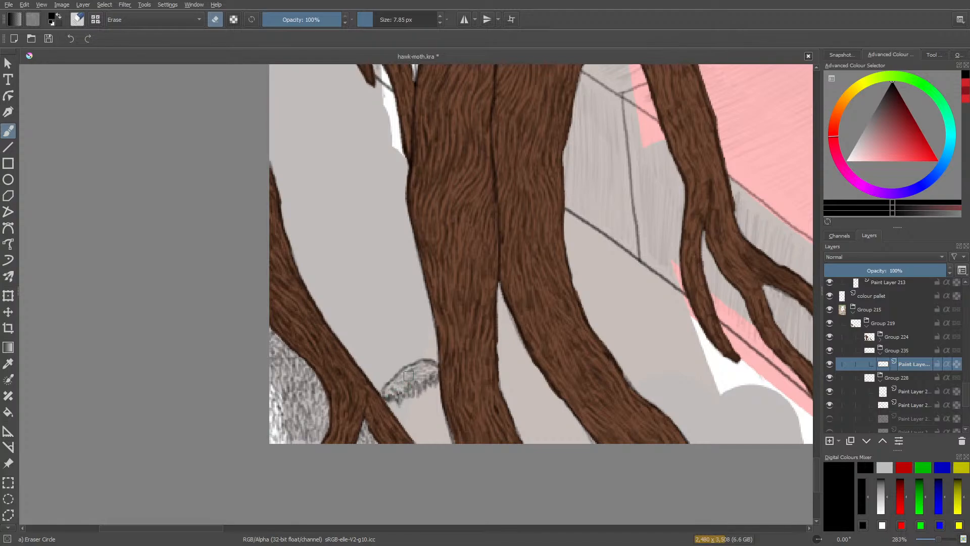
{"action": "key", "text": "e"}
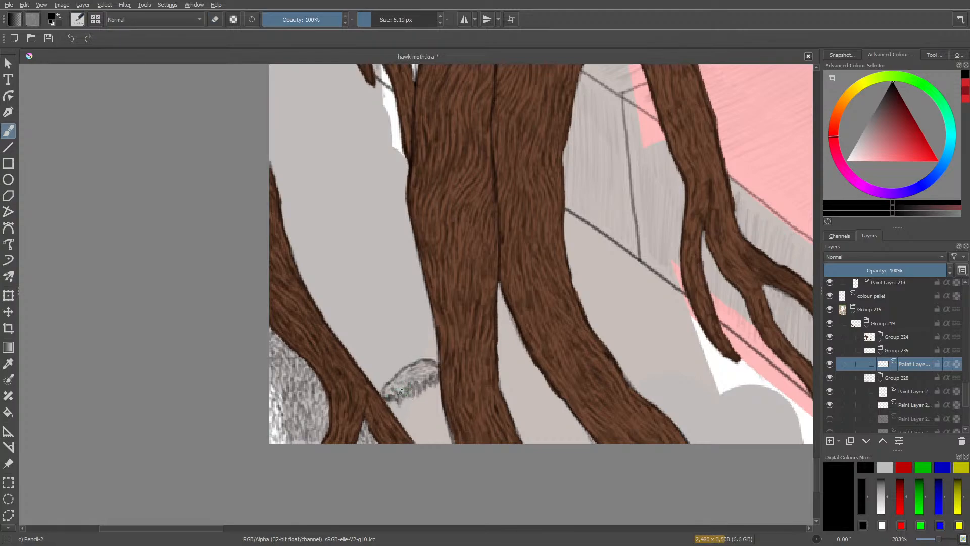
Fill the rest of the rounded mound down to the canvas edge with dense short pencil strokes.
{"action": "mouse_move", "coordinate": [392, 398]}
{"action": "left_mouse_down"}
{"action": "mouse_move", "coordinate": [375, 408]}
{"action": "mouse_move", "coordinate": [389, 395]}
{"action": "left_mouse_up"}
{"action": "mouse_move", "coordinate": [440, 386]}
{"action": "left_mouse_down"}
{"action": "mouse_move", "coordinate": [434, 390]}
{"action": "mouse_move", "coordinate": [423, 398]}
{"action": "mouse_move", "coordinate": [432, 416]}
{"action": "mouse_move", "coordinate": [412, 412]}
{"action": "mouse_move", "coordinate": [409, 422]}
{"action": "mouse_move", "coordinate": [441, 418]}
{"action": "mouse_move", "coordinate": [420, 436]}
{"action": "mouse_move", "coordinate": [439, 432]}
{"action": "mouse_move", "coordinate": [449, 441]}
{"action": "mouse_move", "coordinate": [427, 441]}
{"action": "mouse_move", "coordinate": [449, 444]}
{"action": "mouse_move", "coordinate": [445, 427]}
{"action": "mouse_move", "coordinate": [411, 440]}
{"action": "mouse_move", "coordinate": [411, 427]}
{"action": "mouse_move", "coordinate": [424, 435]}
{"action": "mouse_move", "coordinate": [404, 423]}
{"action": "mouse_move", "coordinate": [430, 424]}
{"action": "left_mouse_up"}
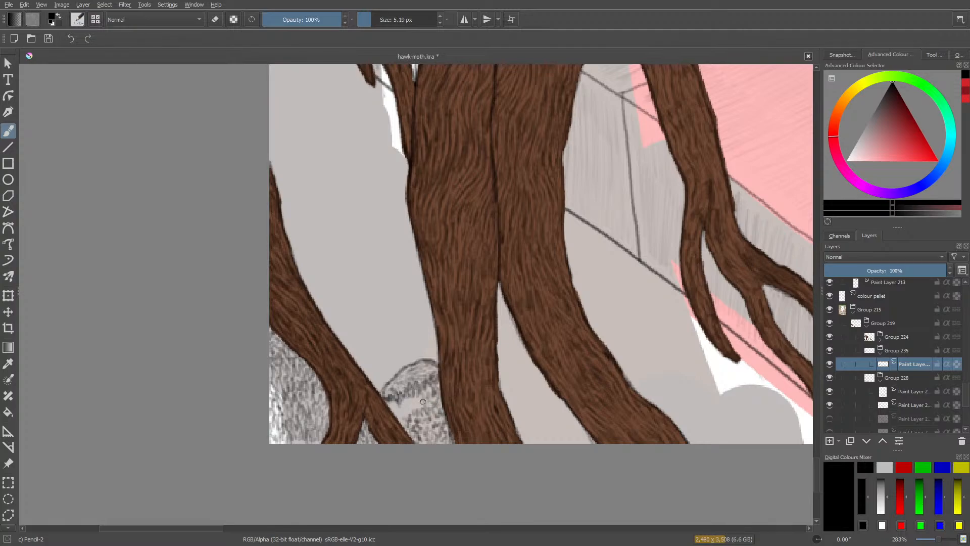
{"action": "mouse_move", "coordinate": [423, 402]}
{"action": "left_mouse_down"}
{"action": "mouse_move", "coordinate": [397, 416]}
{"action": "mouse_move", "coordinate": [408, 404]}
{"action": "left_mouse_up"}
Lightly sketch four arching leaf guides fanning out from one point between the left root and trunk.
{"action": "mouse_move", "coordinate": [365, 316]}
{"action": "left_mouse_down"}
{"action": "mouse_move", "coordinate": [415, 280]}
{"action": "mouse_move", "coordinate": [364, 319]}
{"action": "mouse_move", "coordinate": [344, 291]}
{"action": "mouse_move", "coordinate": [316, 293]}
{"action": "mouse_move", "coordinate": [333, 310]}
{"action": "mouse_move", "coordinate": [320, 313]}
{"action": "left_mouse_up"}
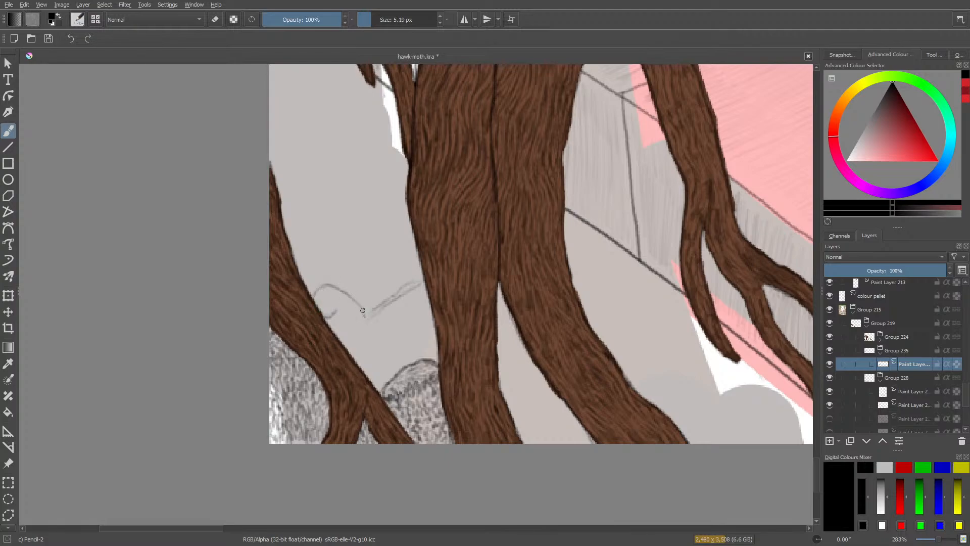
{"action": "mouse_move", "coordinate": [348, 299]}
{"action": "left_mouse_down"}
{"action": "mouse_move", "coordinate": [330, 289]}
{"action": "mouse_move", "coordinate": [315, 297]}
{"action": "left_mouse_up"}
{"action": "mouse_move", "coordinate": [369, 309]}
{"action": "left_mouse_down"}
{"action": "mouse_move", "coordinate": [351, 261]}
{"action": "mouse_move", "coordinate": [357, 266]}
{"action": "mouse_move", "coordinate": [324, 263]}
{"action": "mouse_move", "coordinate": [362, 285]}
{"action": "mouse_move", "coordinate": [367, 317]}
{"action": "mouse_move", "coordinate": [408, 255]}
{"action": "left_mouse_up"}
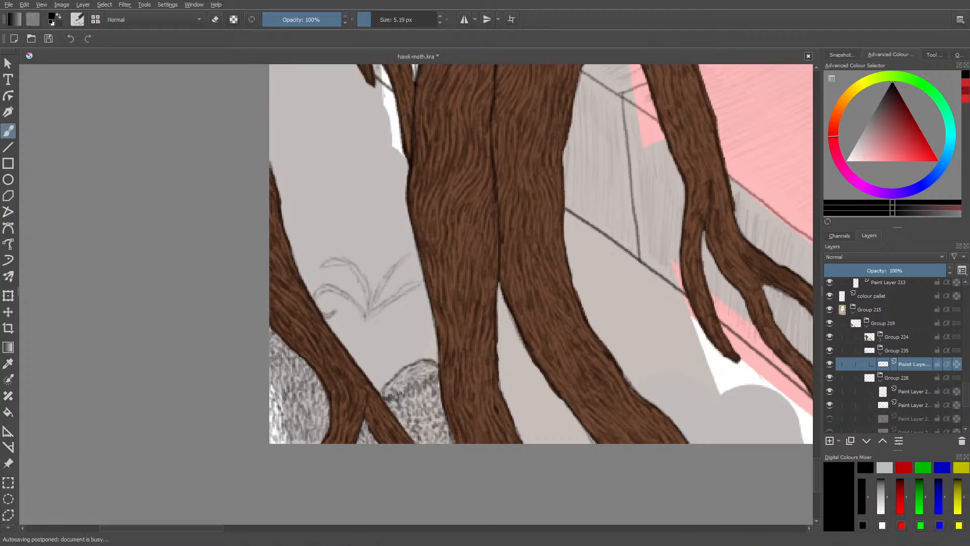
Replace the lower-right leaf guide and draw feathery leaflets along both right-hand fronds of the plant with Pencil-2.
{"action": "right_click", "coordinate": [616, 367]}
{"action": "left_click_drag", "start_coordinate": [644, 496], "coordinate": [665, 484]}
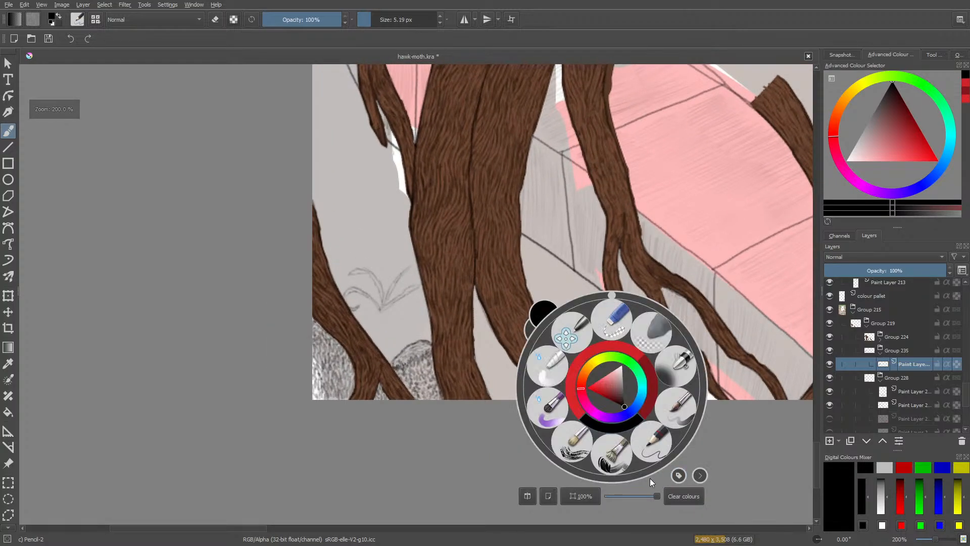
{"action": "left_click", "coordinate": [539, 229]}
{"action": "left_click_drag", "start_coordinate": [936, 539], "coordinate": [944, 544]}
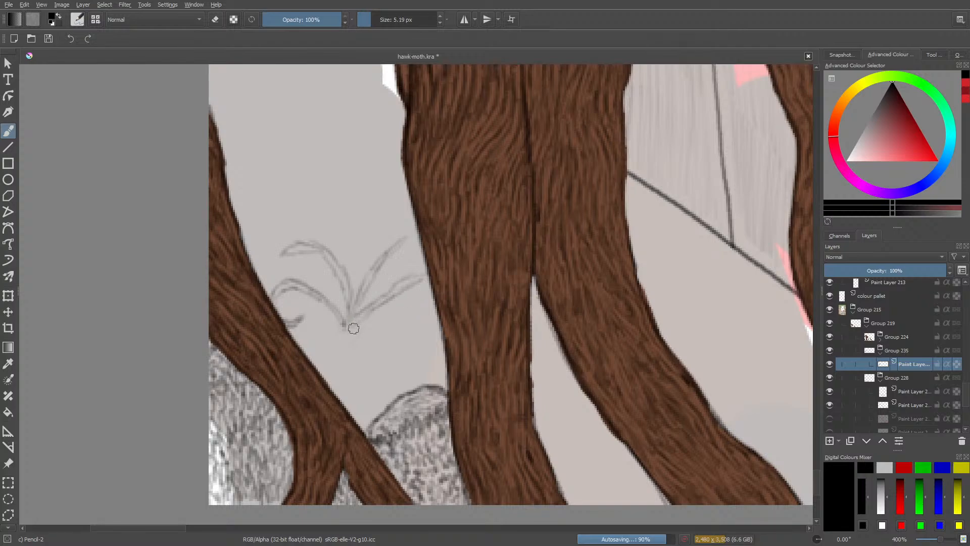
{"action": "mouse_move", "coordinate": [358, 332]}
{"action": "left_mouse_down"}
{"action": "mouse_move", "coordinate": [380, 327]}
{"action": "mouse_move", "coordinate": [364, 319]}
{"action": "mouse_move", "coordinate": [347, 330]}
{"action": "mouse_move", "coordinate": [410, 302]}
{"action": "mouse_move", "coordinate": [398, 303]}
{"action": "mouse_move", "coordinate": [420, 295]}
{"action": "mouse_move", "coordinate": [411, 296]}
{"action": "mouse_move", "coordinate": [422, 288]}
{"action": "mouse_move", "coordinate": [414, 286]}
{"action": "mouse_move", "coordinate": [432, 273]}
{"action": "mouse_move", "coordinate": [406, 271]}
{"action": "mouse_move", "coordinate": [342, 334]}
{"action": "mouse_move", "coordinate": [415, 279]}
{"action": "mouse_move", "coordinate": [345, 332]}
{"action": "mouse_move", "coordinate": [399, 309]}
{"action": "mouse_move", "coordinate": [405, 318]}
{"action": "mouse_move", "coordinate": [384, 296]}
{"action": "mouse_move", "coordinate": [360, 305]}
{"action": "mouse_move", "coordinate": [449, 258]}
{"action": "left_mouse_up"}
{"action": "key", "text": "e"}
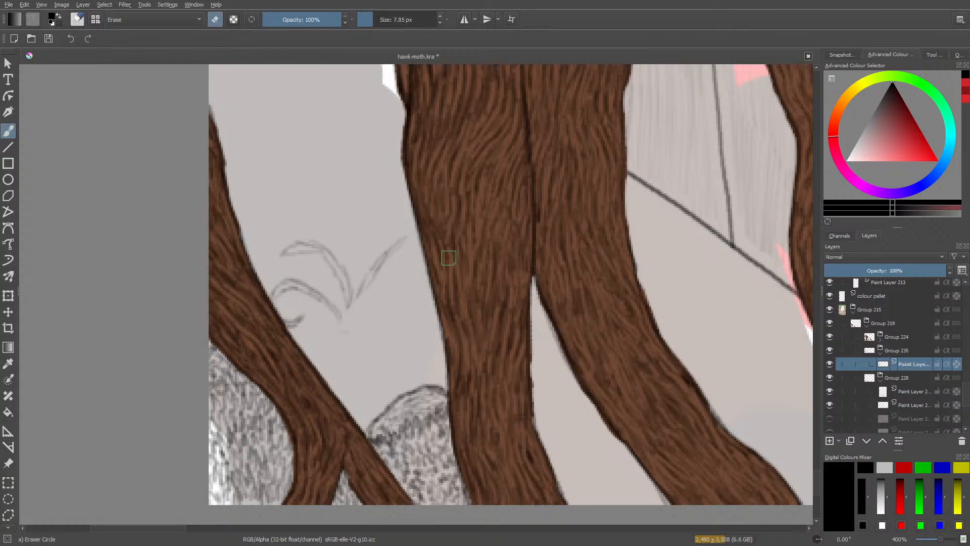
{"action": "key", "text": "slash"}
{"action": "mouse_move", "coordinate": [359, 321]}
{"action": "left_mouse_down"}
{"action": "mouse_move", "coordinate": [400, 296]}
{"action": "mouse_move", "coordinate": [386, 311]}
{"action": "mouse_move", "coordinate": [425, 302]}
{"action": "mouse_move", "coordinate": [400, 312]}
{"action": "mouse_move", "coordinate": [409, 319]}
{"action": "mouse_move", "coordinate": [384, 322]}
{"action": "mouse_move", "coordinate": [392, 330]}
{"action": "mouse_move", "coordinate": [377, 328]}
{"action": "mouse_move", "coordinate": [385, 334]}
{"action": "mouse_move", "coordinate": [362, 336]}
{"action": "mouse_move", "coordinate": [397, 311]}
{"action": "mouse_move", "coordinate": [340, 341]}
{"action": "mouse_move", "coordinate": [362, 294]}
{"action": "mouse_move", "coordinate": [354, 329]}
{"action": "mouse_move", "coordinate": [391, 284]}
{"action": "mouse_move", "coordinate": [366, 296]}
{"action": "mouse_move", "coordinate": [396, 276]}
{"action": "mouse_move", "coordinate": [376, 278]}
{"action": "mouse_move", "coordinate": [413, 254]}
{"action": "mouse_move", "coordinate": [395, 255]}
{"action": "mouse_move", "coordinate": [420, 238]}
{"action": "mouse_move", "coordinate": [398, 245]}
{"action": "mouse_move", "coordinate": [416, 228]}
{"action": "mouse_move", "coordinate": [391, 244]}
{"action": "mouse_move", "coordinate": [394, 234]}
{"action": "mouse_move", "coordinate": [380, 257]}
{"action": "mouse_move", "coordinate": [376, 249]}
{"action": "mouse_move", "coordinate": [373, 268]}
{"action": "mouse_move", "coordinate": [370, 251]}
{"action": "mouse_move", "coordinate": [344, 328]}
{"action": "mouse_move", "coordinate": [397, 247]}
{"action": "left_mouse_up"}
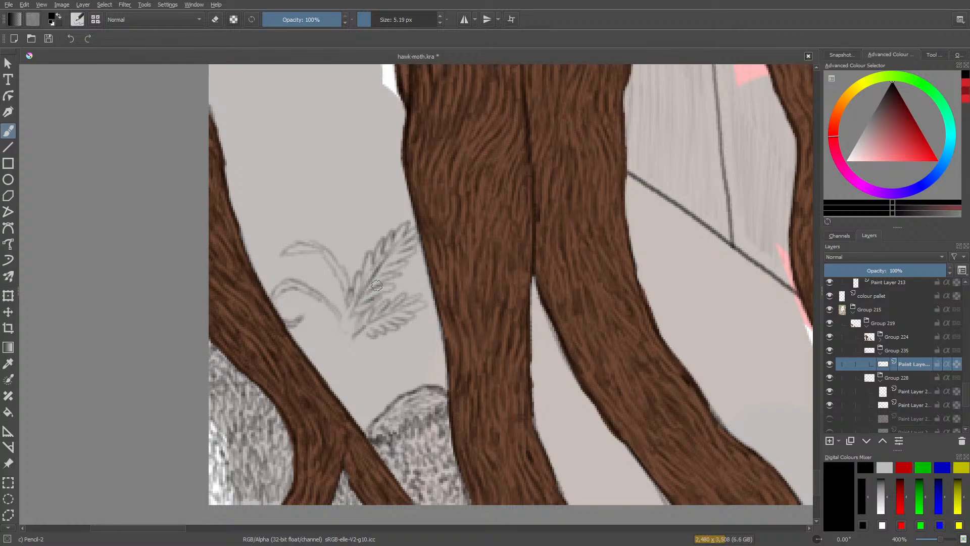
{"action": "mouse_move", "coordinate": [376, 276]}
{"action": "left_mouse_down"}
{"action": "mouse_move", "coordinate": [404, 243]}
{"action": "mouse_move", "coordinate": [374, 260]}
{"action": "mouse_move", "coordinate": [347, 298]}
{"action": "mouse_move", "coordinate": [350, 311]}
{"action": "left_mouse_up"}
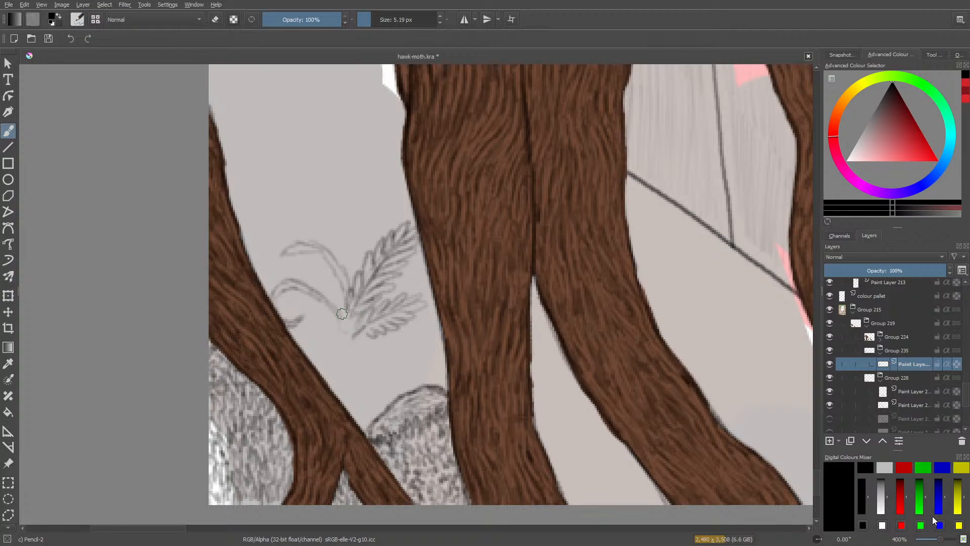
Darken the leaflets and central stem of the plant's upper-right frond with heavier pencil strokes.
{"action": "left_click", "coordinate": [941, 539]}
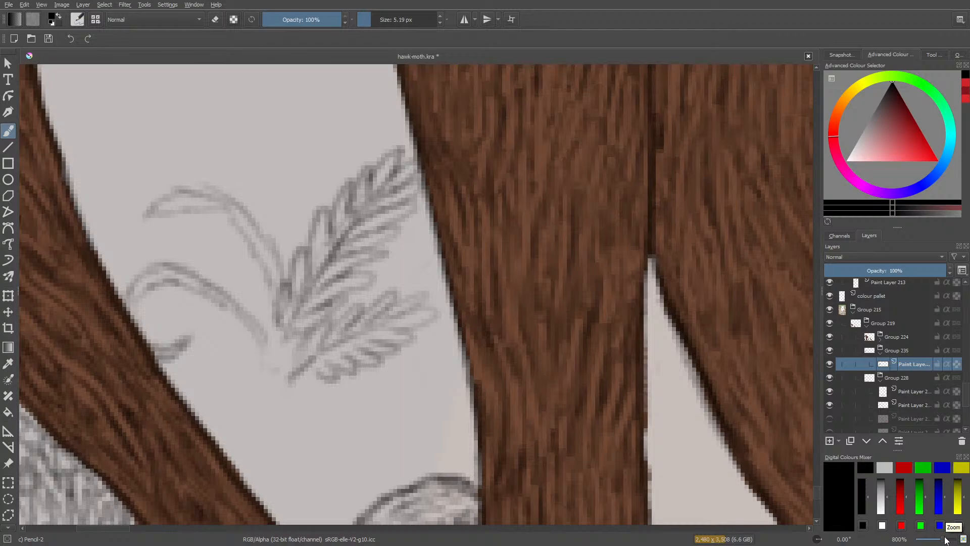
{"action": "mouse_move", "coordinate": [338, 277]}
{"action": "left_mouse_down"}
{"action": "mouse_move", "coordinate": [373, 278]}
{"action": "mouse_move", "coordinate": [319, 305]}
{"action": "left_mouse_up"}
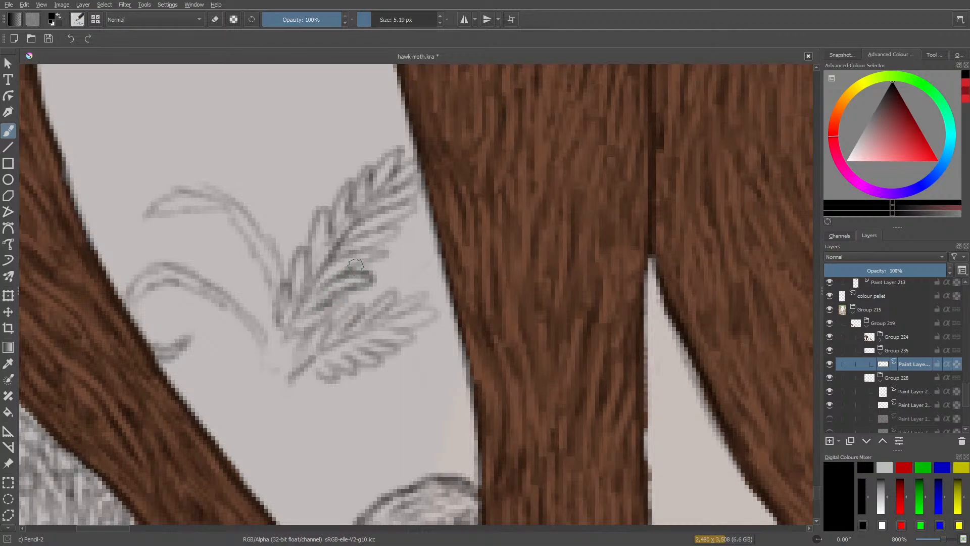
{"action": "mouse_move", "coordinate": [356, 265]}
{"action": "left_mouse_down"}
{"action": "mouse_move", "coordinate": [369, 250]}
{"action": "mouse_move", "coordinate": [351, 255]}
{"action": "mouse_move", "coordinate": [394, 240]}
{"action": "mouse_move", "coordinate": [375, 234]}
{"action": "mouse_move", "coordinate": [410, 211]}
{"action": "mouse_move", "coordinate": [375, 209]}
{"action": "mouse_move", "coordinate": [404, 198]}
{"action": "mouse_move", "coordinate": [390, 188]}
{"action": "mouse_move", "coordinate": [419, 160]}
{"action": "mouse_move", "coordinate": [379, 190]}
{"action": "mouse_move", "coordinate": [402, 146]}
{"action": "mouse_move", "coordinate": [367, 205]}
{"action": "mouse_move", "coordinate": [361, 175]}
{"action": "mouse_move", "coordinate": [351, 214]}
{"action": "mouse_move", "coordinate": [347, 190]}
{"action": "mouse_move", "coordinate": [333, 241]}
{"action": "mouse_move", "coordinate": [325, 210]}
{"action": "mouse_move", "coordinate": [317, 260]}
{"action": "mouse_move", "coordinate": [310, 233]}
{"action": "mouse_move", "coordinate": [309, 274]}
{"action": "mouse_move", "coordinate": [291, 264]}
{"action": "mouse_move", "coordinate": [294, 301]}
{"action": "mouse_move", "coordinate": [292, 292]}
{"action": "mouse_move", "coordinate": [280, 312]}
{"action": "mouse_move", "coordinate": [309, 293]}
{"action": "mouse_move", "coordinate": [332, 297]}
{"action": "mouse_move", "coordinate": [312, 325]}
{"action": "mouse_move", "coordinate": [321, 320]}
{"action": "mouse_move", "coordinate": [289, 331]}
{"action": "left_mouse_up"}
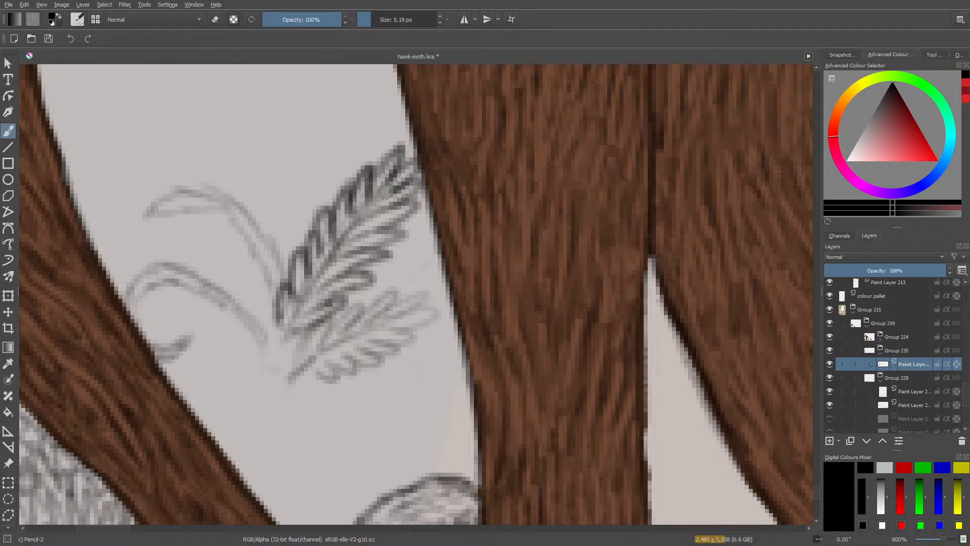
{"action": "mouse_move", "coordinate": [385, 192]}
{"action": "left_mouse_down"}
{"action": "mouse_move", "coordinate": [330, 255]}
{"action": "mouse_move", "coordinate": [287, 340]}
{"action": "left_mouse_up"}
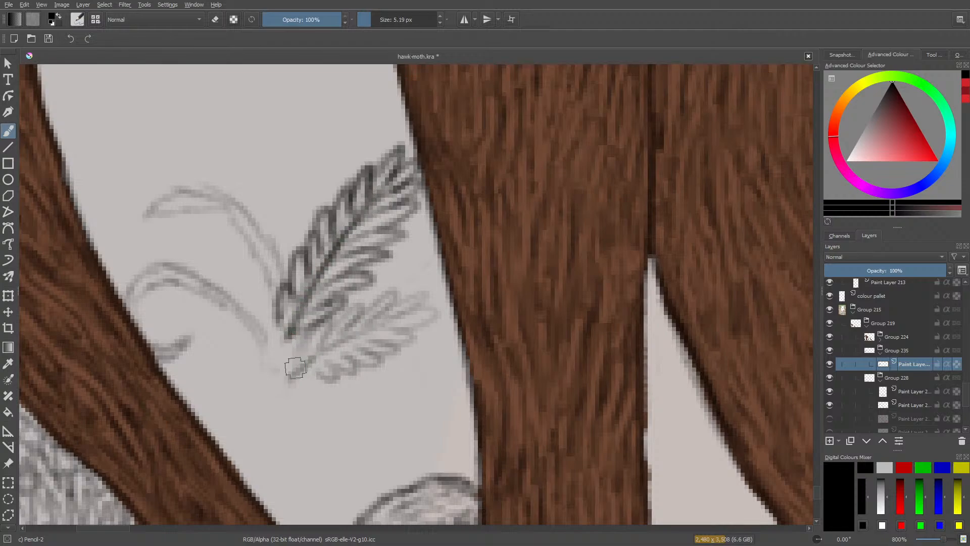
Erase the base of the lower-right frond's stem, and redraw the frond with darker, denser leaflets.
{"action": "mouse_move", "coordinate": [289, 375]}
{"action": "left_mouse_down"}
{"action": "mouse_move", "coordinate": [419, 310]}
{"action": "mouse_move", "coordinate": [349, 336]}
{"action": "mouse_move", "coordinate": [290, 374]}
{"action": "mouse_move", "coordinate": [282, 393]}
{"action": "mouse_move", "coordinate": [302, 386]}
{"action": "left_mouse_up"}
{"action": "key", "text": "e"}
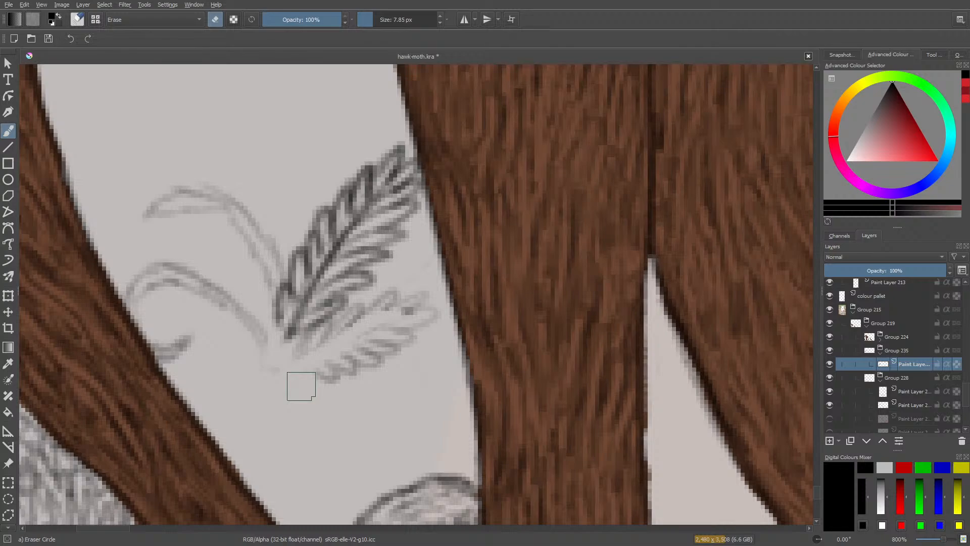
{"action": "key", "text": "slash"}
{"action": "mouse_move", "coordinate": [391, 316]}
{"action": "left_mouse_down"}
{"action": "mouse_move", "coordinate": [302, 364]}
{"action": "mouse_move", "coordinate": [322, 363]}
{"action": "mouse_move", "coordinate": [308, 350]}
{"action": "mouse_move", "coordinate": [299, 359]}
{"action": "mouse_move", "coordinate": [317, 328]}
{"action": "mouse_move", "coordinate": [312, 350]}
{"action": "mouse_move", "coordinate": [345, 311]}
{"action": "mouse_move", "coordinate": [336, 337]}
{"action": "mouse_move", "coordinate": [356, 303]}
{"action": "mouse_move", "coordinate": [362, 317]}
{"action": "mouse_move", "coordinate": [399, 289]}
{"action": "mouse_move", "coordinate": [366, 321]}
{"action": "mouse_move", "coordinate": [423, 294]}
{"action": "mouse_move", "coordinate": [435, 301]}
{"action": "mouse_move", "coordinate": [396, 317]}
{"action": "mouse_move", "coordinate": [444, 319]}
{"action": "mouse_move", "coordinate": [387, 326]}
{"action": "mouse_move", "coordinate": [420, 333]}
{"action": "mouse_move", "coordinate": [365, 341]}
{"action": "mouse_move", "coordinate": [392, 348]}
{"action": "mouse_move", "coordinate": [347, 352]}
{"action": "mouse_move", "coordinate": [356, 362]}
{"action": "mouse_move", "coordinate": [333, 359]}
{"action": "mouse_move", "coordinate": [358, 369]}
{"action": "mouse_move", "coordinate": [313, 368]}
{"action": "mouse_move", "coordinate": [323, 370]}
{"action": "mouse_move", "coordinate": [305, 380]}
{"action": "mouse_move", "coordinate": [284, 371]}
{"action": "mouse_move", "coordinate": [306, 352]}
{"action": "mouse_move", "coordinate": [321, 366]}
{"action": "mouse_move", "coordinate": [306, 364]}
{"action": "mouse_move", "coordinate": [360, 348]}
{"action": "mouse_move", "coordinate": [348, 334]}
{"action": "mouse_move", "coordinate": [370, 338]}
{"action": "mouse_move", "coordinate": [354, 324]}
{"action": "mouse_move", "coordinate": [404, 311]}
{"action": "mouse_move", "coordinate": [367, 326]}
{"action": "left_mouse_up"}
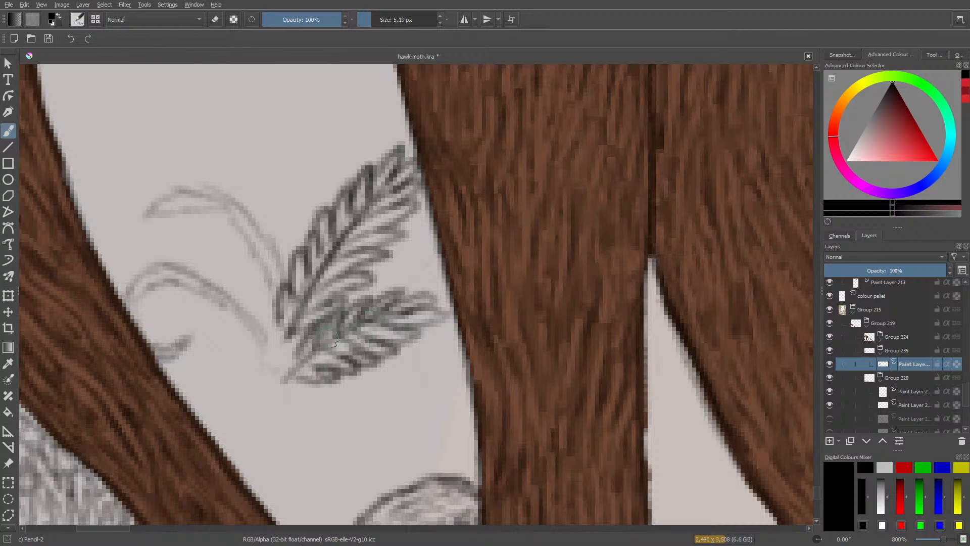
{"action": "left_click_drag", "start_coordinate": [305, 357], "coordinate": [296, 366]}
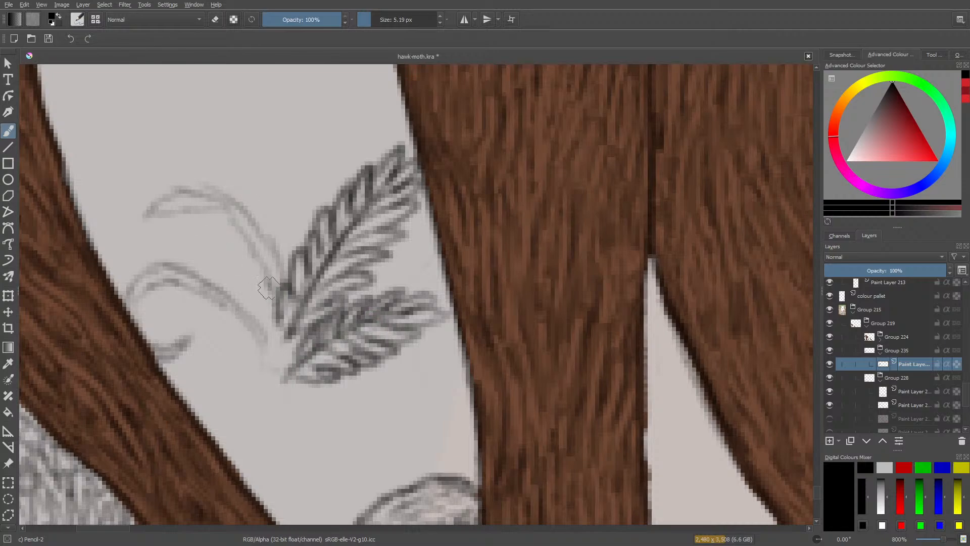
Draw the drooping upper-left frond with a curved stem and rows of leaflets, cleaning up and redrawing its inner strokes.
{"action": "mouse_move", "coordinate": [272, 307]}
{"action": "left_mouse_down"}
{"action": "mouse_move", "coordinate": [236, 271]}
{"action": "mouse_move", "coordinate": [276, 295]}
{"action": "mouse_move", "coordinate": [226, 256]}
{"action": "mouse_move", "coordinate": [265, 267]}
{"action": "mouse_move", "coordinate": [264, 285]}
{"action": "mouse_move", "coordinate": [269, 275]}
{"action": "mouse_move", "coordinate": [210, 242]}
{"action": "mouse_move", "coordinate": [251, 255]}
{"action": "mouse_move", "coordinate": [245, 245]}
{"action": "mouse_move", "coordinate": [195, 228]}
{"action": "mouse_move", "coordinate": [216, 217]}
{"action": "mouse_move", "coordinate": [212, 230]}
{"action": "mouse_move", "coordinate": [190, 216]}
{"action": "mouse_move", "coordinate": [201, 215]}
{"action": "mouse_move", "coordinate": [153, 236]}
{"action": "mouse_move", "coordinate": [185, 210]}
{"action": "mouse_move", "coordinate": [146, 226]}
{"action": "mouse_move", "coordinate": [143, 258]}
{"action": "mouse_move", "coordinate": [141, 213]}
{"action": "mouse_move", "coordinate": [188, 204]}
{"action": "mouse_move", "coordinate": [159, 204]}
{"action": "mouse_move", "coordinate": [161, 190]}
{"action": "mouse_move", "coordinate": [212, 195]}
{"action": "mouse_move", "coordinate": [187, 189]}
{"action": "mouse_move", "coordinate": [248, 222]}
{"action": "mouse_move", "coordinate": [232, 203]}
{"action": "mouse_move", "coordinate": [282, 277]}
{"action": "left_mouse_up"}
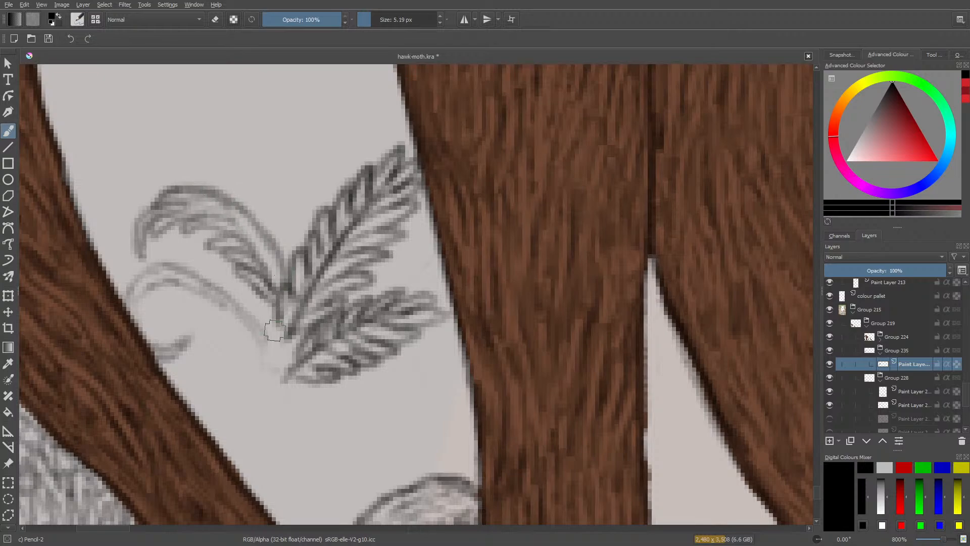
{"action": "mouse_move", "coordinate": [253, 249]}
{"action": "left_mouse_down"}
{"action": "mouse_move", "coordinate": [238, 242]}
{"action": "mouse_move", "coordinate": [267, 262]}
{"action": "left_mouse_up"}
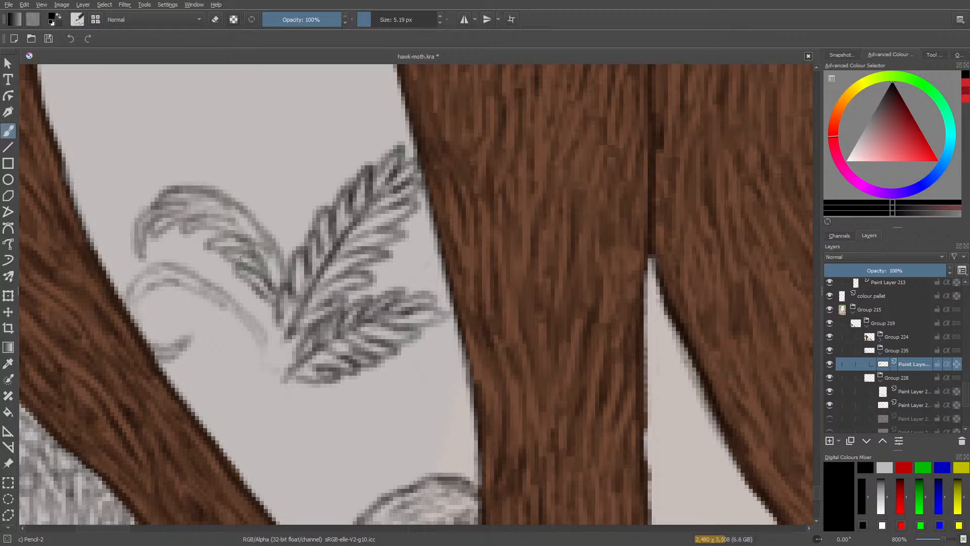
{"action": "key", "text": "e"}
{"action": "left_click_drag", "start_coordinate": [237, 222], "coordinate": [278, 286]}
{"action": "key", "text": "e"}
{"action": "mouse_move", "coordinate": [245, 255]}
{"action": "left_mouse_down"}
{"action": "mouse_move", "coordinate": [267, 263]}
{"action": "mouse_move", "coordinate": [242, 225]}
{"action": "left_mouse_up"}
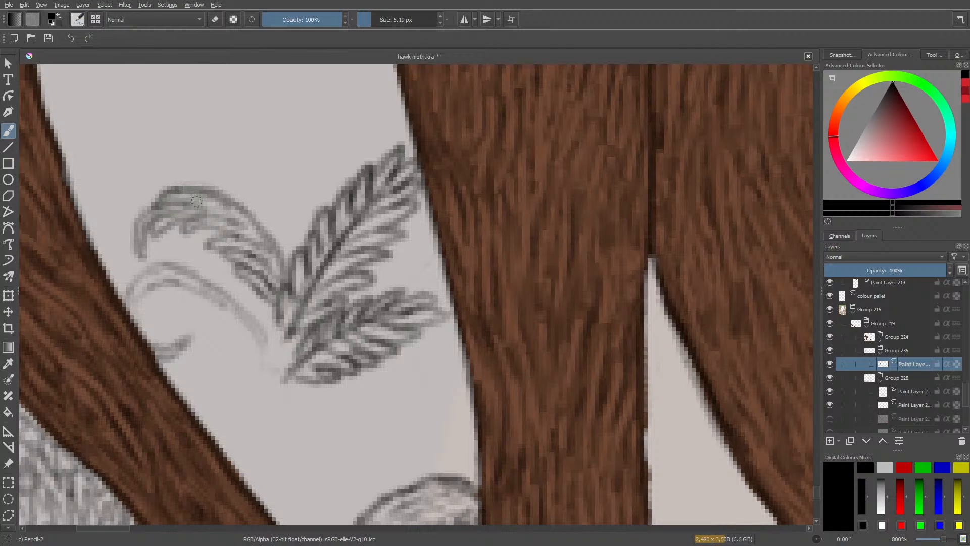
{"action": "left_click_drag", "start_coordinate": [170, 200], "coordinate": [228, 208]}
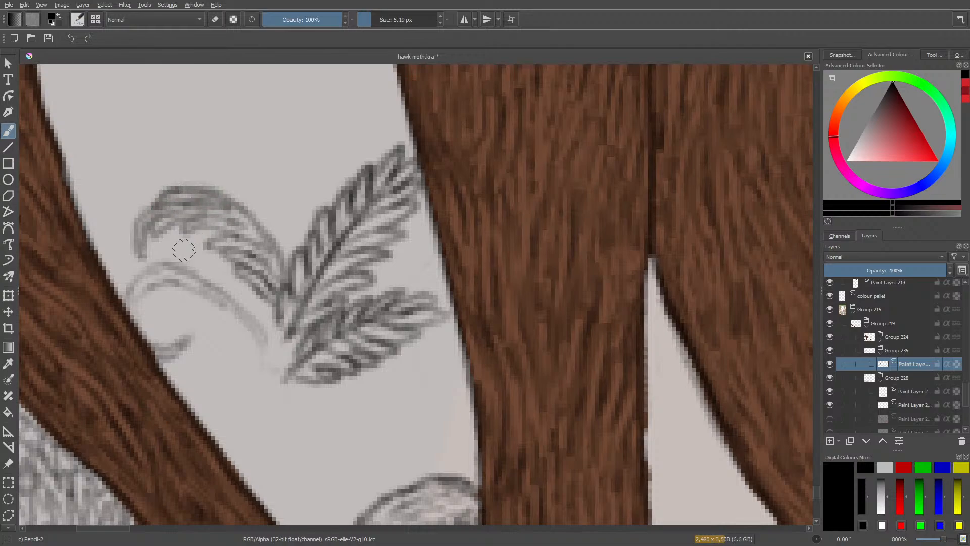
Redraw the curve of the lower-left frond and add dense leaflets along it to the left root's edge.
{"action": "mouse_move", "coordinate": [261, 294]}
{"action": "left_mouse_down"}
{"action": "mouse_move", "coordinate": [266, 323]}
{"action": "mouse_move", "coordinate": [254, 368]}
{"action": "mouse_move", "coordinate": [261, 311]}
{"action": "mouse_move", "coordinate": [274, 322]}
{"action": "mouse_move", "coordinate": [241, 285]}
{"action": "mouse_move", "coordinate": [268, 342]}
{"action": "mouse_move", "coordinate": [273, 337]}
{"action": "mouse_move", "coordinate": [247, 320]}
{"action": "mouse_move", "coordinate": [273, 340]}
{"action": "mouse_move", "coordinate": [203, 293]}
{"action": "mouse_move", "coordinate": [130, 286]}
{"action": "left_mouse_up"}
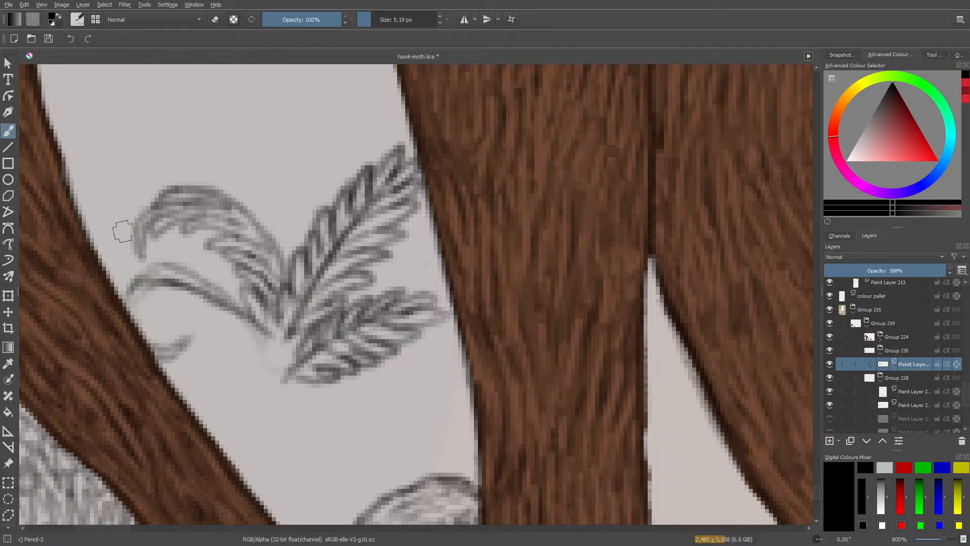
{"action": "key", "text": "slash"}
{"action": "mouse_move", "coordinate": [220, 294]}
{"action": "left_mouse_down"}
{"action": "mouse_move", "coordinate": [177, 266]}
{"action": "mouse_move", "coordinate": [148, 268]}
{"action": "mouse_move", "coordinate": [129, 288]}
{"action": "mouse_move", "coordinate": [141, 291]}
{"action": "mouse_move", "coordinate": [132, 302]}
{"action": "mouse_move", "coordinate": [186, 286]}
{"action": "mouse_move", "coordinate": [241, 312]}
{"action": "mouse_move", "coordinate": [168, 284]}
{"action": "mouse_move", "coordinate": [200, 289]}
{"action": "mouse_move", "coordinate": [141, 304]}
{"action": "mouse_move", "coordinate": [155, 291]}
{"action": "mouse_move", "coordinate": [156, 315]}
{"action": "left_mouse_up"}
{"action": "key", "text": "slash"}
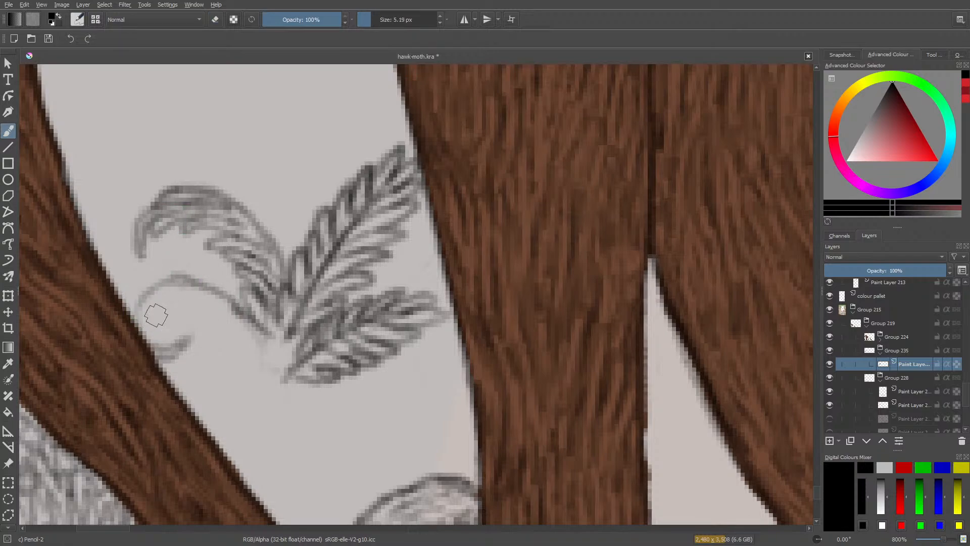
{"action": "mouse_move", "coordinate": [238, 334]}
{"action": "left_mouse_down"}
{"action": "mouse_move", "coordinate": [261, 340]}
{"action": "mouse_move", "coordinate": [224, 332]}
{"action": "mouse_move", "coordinate": [253, 326]}
{"action": "mouse_move", "coordinate": [214, 316]}
{"action": "mouse_move", "coordinate": [251, 313]}
{"action": "mouse_move", "coordinate": [214, 308]}
{"action": "mouse_move", "coordinate": [227, 296]}
{"action": "mouse_move", "coordinate": [188, 294]}
{"action": "mouse_move", "coordinate": [215, 291]}
{"action": "mouse_move", "coordinate": [186, 307]}
{"action": "mouse_move", "coordinate": [194, 283]}
{"action": "mouse_move", "coordinate": [171, 302]}
{"action": "mouse_move", "coordinate": [162, 284]}
{"action": "mouse_move", "coordinate": [173, 283]}
{"action": "mouse_move", "coordinate": [165, 313]}
{"action": "mouse_move", "coordinate": [147, 293]}
{"action": "mouse_move", "coordinate": [155, 291]}
{"action": "mouse_move", "coordinate": [157, 320]}
{"action": "mouse_move", "coordinate": [141, 305]}
{"action": "mouse_move", "coordinate": [138, 342]}
{"action": "mouse_move", "coordinate": [133, 306]}
{"action": "mouse_move", "coordinate": [115, 331]}
{"action": "left_mouse_up"}
{"action": "mouse_move", "coordinate": [133, 297]}
{"action": "left_mouse_down"}
{"action": "mouse_move", "coordinate": [113, 302]}
{"action": "mouse_move", "coordinate": [122, 288]}
{"action": "mouse_move", "coordinate": [144, 291]}
{"action": "mouse_move", "coordinate": [122, 287]}
{"action": "mouse_move", "coordinate": [134, 276]}
{"action": "mouse_move", "coordinate": [161, 283]}
{"action": "mouse_move", "coordinate": [142, 271]}
{"action": "mouse_move", "coordinate": [171, 272]}
{"action": "mouse_move", "coordinate": [182, 259]}
{"action": "mouse_move", "coordinate": [194, 281]}
{"action": "mouse_move", "coordinate": [192, 262]}
{"action": "mouse_move", "coordinate": [212, 289]}
{"action": "mouse_move", "coordinate": [212, 276]}
{"action": "mouse_move", "coordinate": [237, 300]}
{"action": "mouse_move", "coordinate": [233, 281]}
{"action": "mouse_move", "coordinate": [245, 318]}
{"action": "mouse_move", "coordinate": [208, 347]}
{"action": "mouse_move", "coordinate": [256, 303]}
{"action": "mouse_move", "coordinate": [259, 325]}
{"action": "mouse_move", "coordinate": [254, 300]}
{"action": "mouse_move", "coordinate": [262, 340]}
{"action": "mouse_move", "coordinate": [258, 320]}
{"action": "mouse_move", "coordinate": [275, 342]}
{"action": "mouse_move", "coordinate": [266, 338]}
{"action": "mouse_move", "coordinate": [272, 317]}
{"action": "mouse_move", "coordinate": [265, 359]}
{"action": "left_mouse_up"}
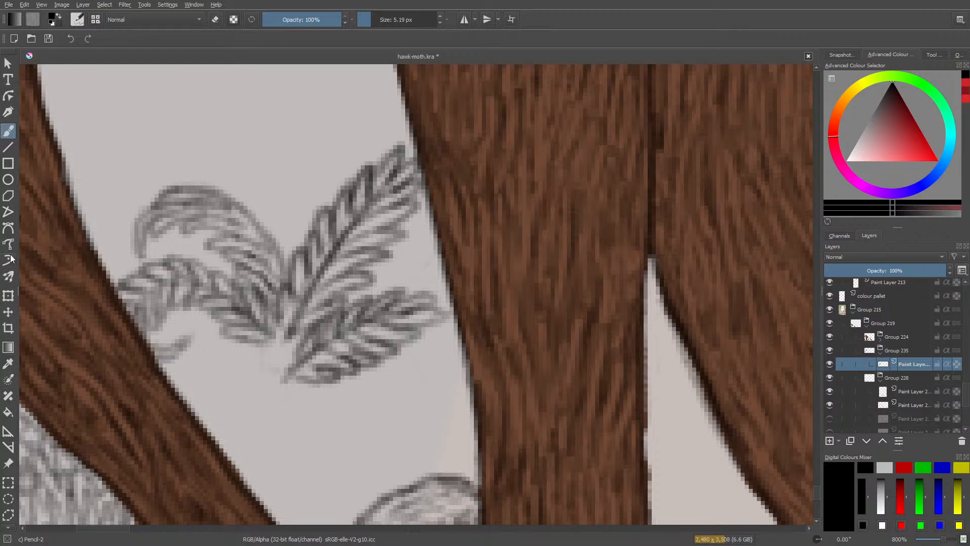
Select the plant's lower-right frond, move it down and to the right, and erase the stray leaflets caught in the selection.
{"action": "left_click", "coordinate": [4, 485]}
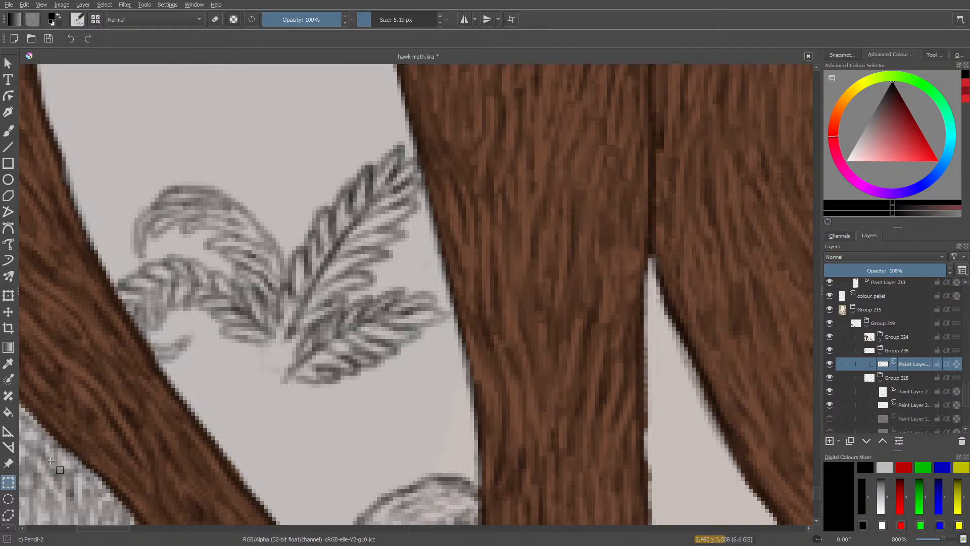
{"action": "mouse_move", "coordinate": [441, 275]}
{"action": "left_mouse_down"}
{"action": "mouse_move", "coordinate": [373, 402]}
{"action": "mouse_move", "coordinate": [282, 433]}
{"action": "mouse_move", "coordinate": [278, 422]}
{"action": "left_mouse_up"}
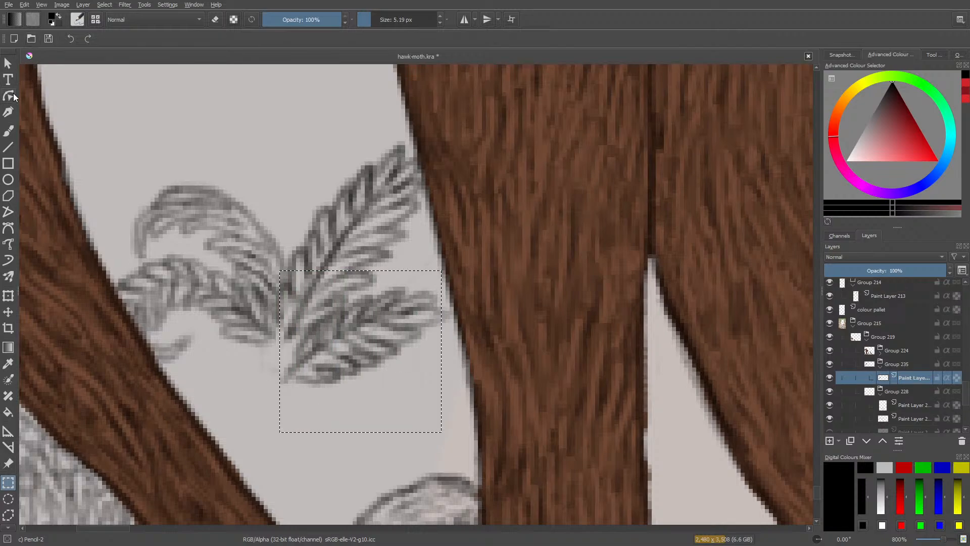
{"action": "left_click", "coordinate": [13, 309]}
{"action": "left_click_drag", "start_coordinate": [346, 330], "coordinate": [385, 365]}
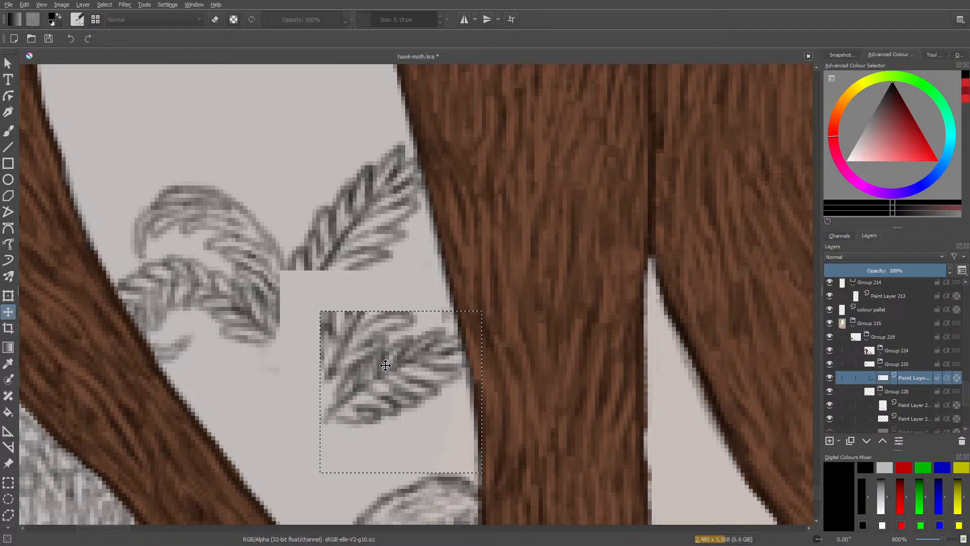
{"action": "left_click", "coordinate": [12, 130]}
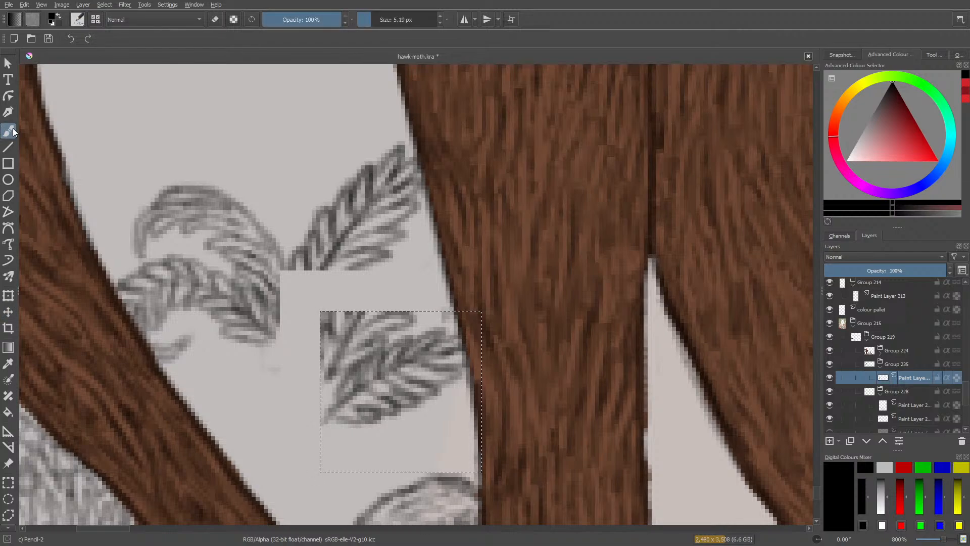
{"action": "key", "text": "e"}
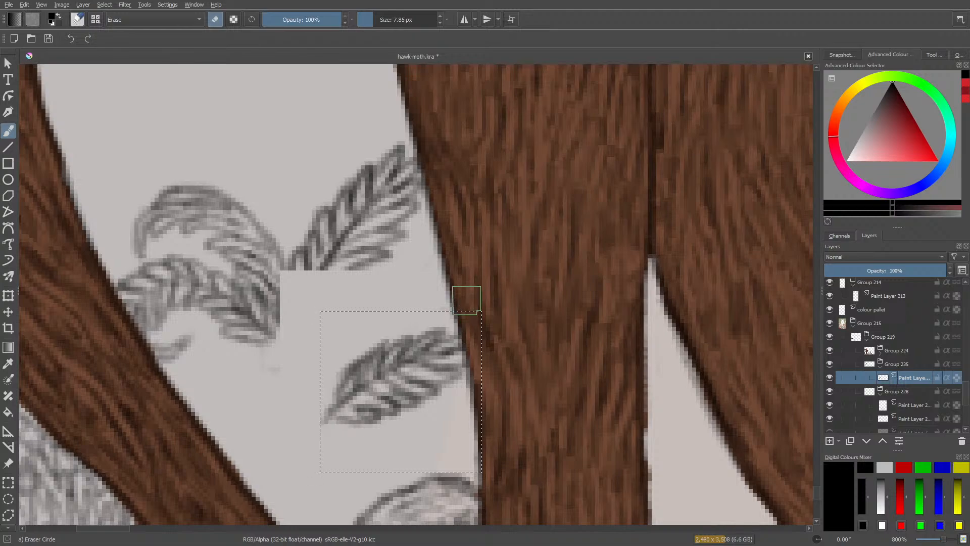
{"action": "key", "text": "e"}
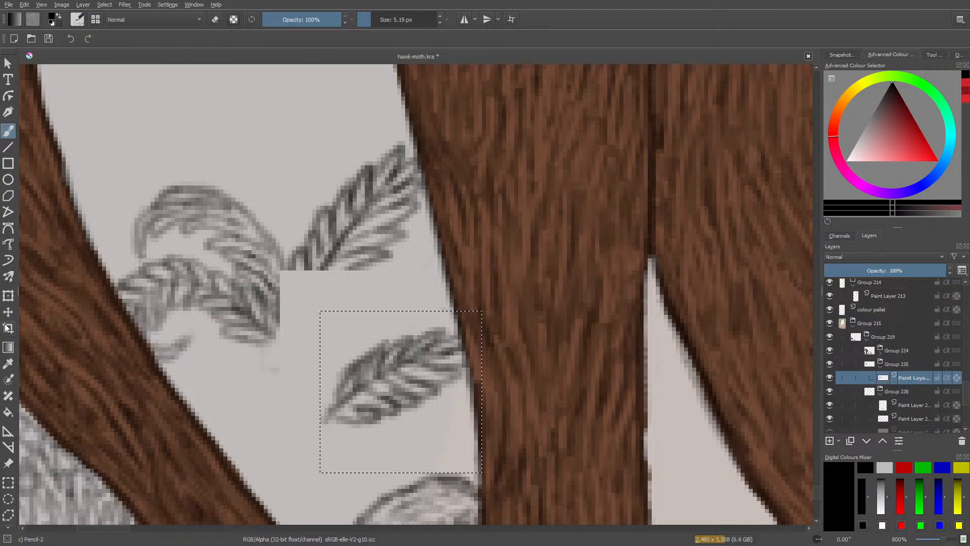
Rotate the separated frond about 45 degrees clockwise, shift it back towards the plant's centre, and clear the selection.
{"action": "left_click", "coordinate": [8, 296]}
{"action": "left_click_drag", "start_coordinate": [482, 303], "coordinate": [539, 372]}
{"action": "mouse_move", "coordinate": [399, 380]}
{"action": "left_mouse_down"}
{"action": "mouse_move", "coordinate": [373, 342]}
{"action": "mouse_move", "coordinate": [355, 340]}
{"action": "left_mouse_up"}
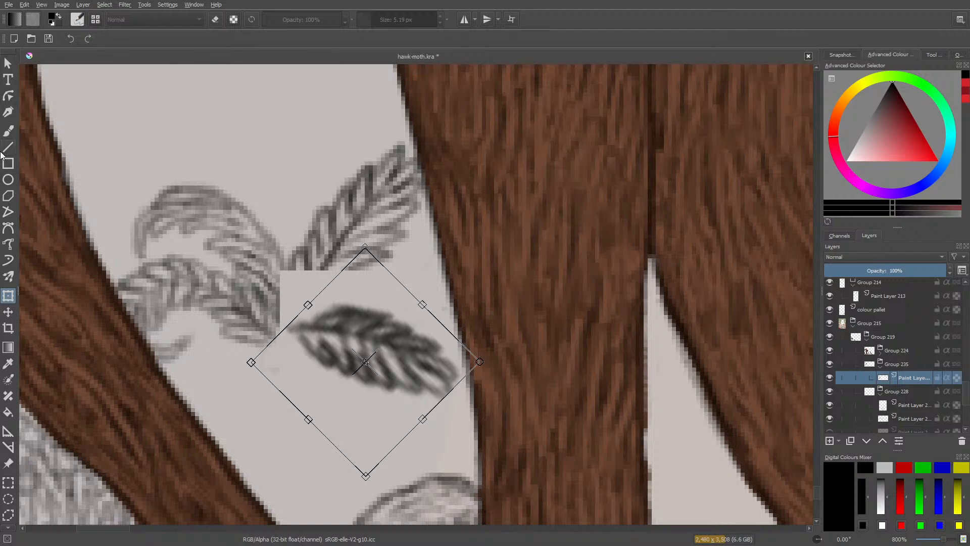
{"action": "left_click", "coordinate": [8, 130]}
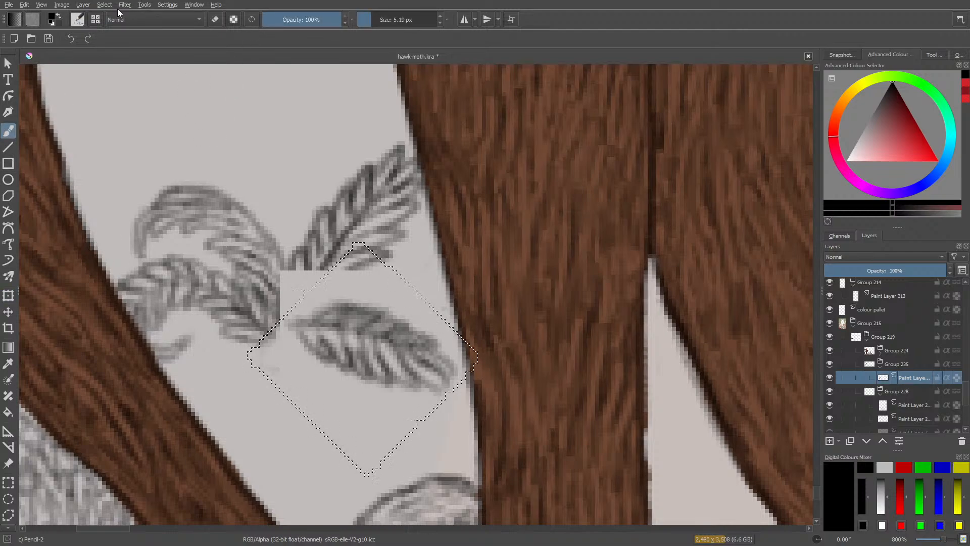
{"action": "left_click", "coordinate": [104, 5]}
{"action": "left_click", "coordinate": [106, 27]}
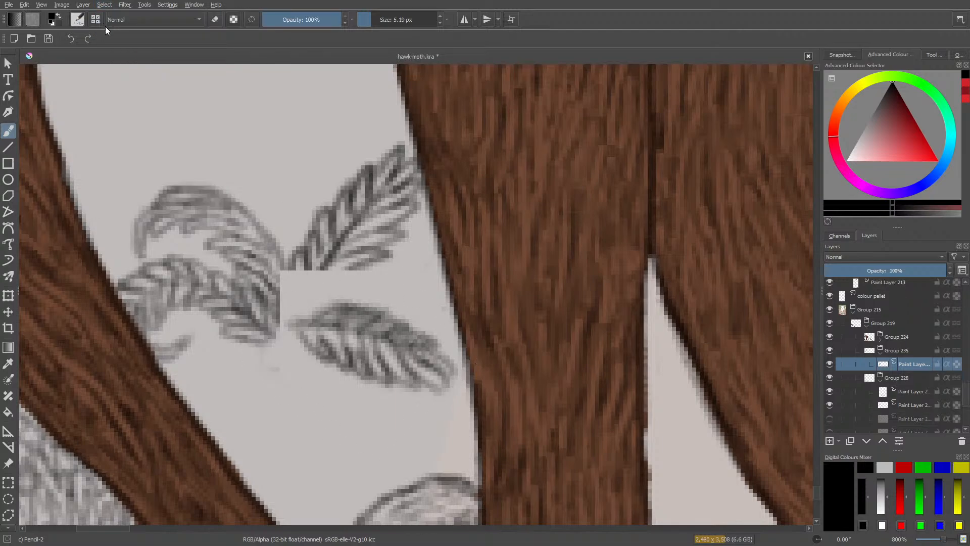
Redraw the cut-off base and lower leaflets of the upper-right frond, joining the rotated frond to the plant's centre.
{"action": "mouse_move", "coordinate": [321, 262]}
{"action": "left_mouse_down"}
{"action": "mouse_move", "coordinate": [299, 293]}
{"action": "mouse_move", "coordinate": [323, 271]}
{"action": "mouse_move", "coordinate": [289, 310]}
{"action": "mouse_move", "coordinate": [311, 287]}
{"action": "mouse_move", "coordinate": [299, 293]}
{"action": "mouse_move", "coordinate": [297, 321]}
{"action": "left_mouse_up"}
{"action": "mouse_move", "coordinate": [294, 280]}
{"action": "left_mouse_down"}
{"action": "mouse_move", "coordinate": [300, 273]}
{"action": "mouse_move", "coordinate": [288, 298]}
{"action": "left_mouse_up"}
{"action": "left_click_drag", "start_coordinate": [289, 265], "coordinate": [281, 312]}
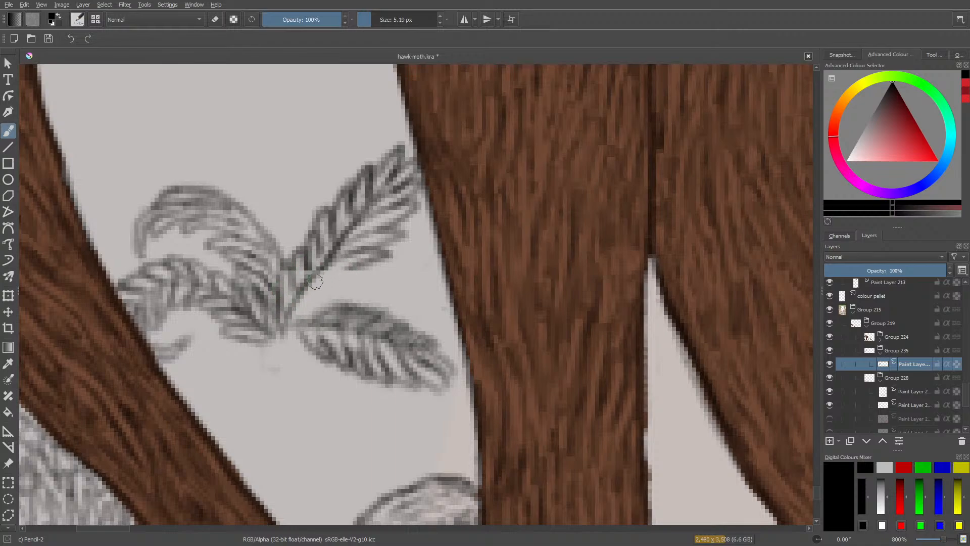
{"action": "mouse_move", "coordinate": [316, 282]}
{"action": "left_mouse_down"}
{"action": "mouse_move", "coordinate": [358, 270]}
{"action": "mouse_move", "coordinate": [317, 277]}
{"action": "mouse_move", "coordinate": [325, 272]}
{"action": "mouse_move", "coordinate": [303, 296]}
{"action": "mouse_move", "coordinate": [314, 284]}
{"action": "mouse_move", "coordinate": [342, 284]}
{"action": "mouse_move", "coordinate": [295, 307]}
{"action": "mouse_move", "coordinate": [327, 311]}
{"action": "mouse_move", "coordinate": [300, 313]}
{"action": "mouse_move", "coordinate": [282, 331]}
{"action": "mouse_move", "coordinate": [298, 307]}
{"action": "mouse_move", "coordinate": [276, 334]}
{"action": "left_mouse_up"}
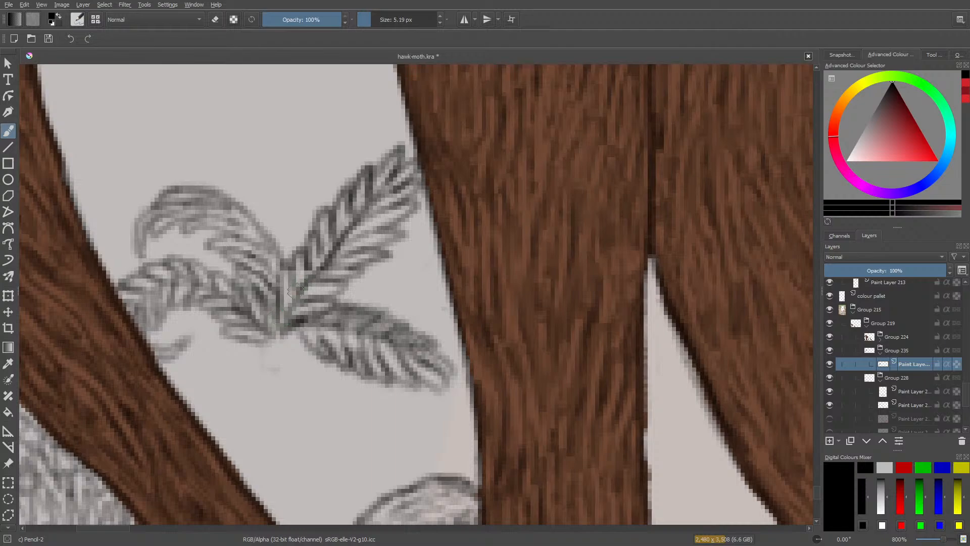
Try a leafy frond hanging down from the plant's centre, and erase its lower part.
{"action": "mouse_move", "coordinate": [294, 290]}
{"action": "left_mouse_down"}
{"action": "mouse_move", "coordinate": [311, 359]}
{"action": "mouse_move", "coordinate": [299, 340]}
{"action": "mouse_move", "coordinate": [295, 351]}
{"action": "mouse_move", "coordinate": [283, 345]}
{"action": "mouse_move", "coordinate": [286, 335]}
{"action": "mouse_move", "coordinate": [292, 362]}
{"action": "mouse_move", "coordinate": [278, 350]}
{"action": "mouse_move", "coordinate": [286, 378]}
{"action": "mouse_move", "coordinate": [290, 348]}
{"action": "mouse_move", "coordinate": [305, 389]}
{"action": "mouse_move", "coordinate": [305, 375]}
{"action": "mouse_move", "coordinate": [324, 455]}
{"action": "left_mouse_up"}
{"action": "mouse_move", "coordinate": [295, 386]}
{"action": "left_mouse_down"}
{"action": "mouse_move", "coordinate": [306, 387]}
{"action": "mouse_move", "coordinate": [298, 422]}
{"action": "mouse_move", "coordinate": [313, 454]}
{"action": "mouse_move", "coordinate": [329, 430]}
{"action": "mouse_move", "coordinate": [336, 450]}
{"action": "mouse_move", "coordinate": [304, 363]}
{"action": "mouse_move", "coordinate": [262, 327]}
{"action": "left_mouse_up"}
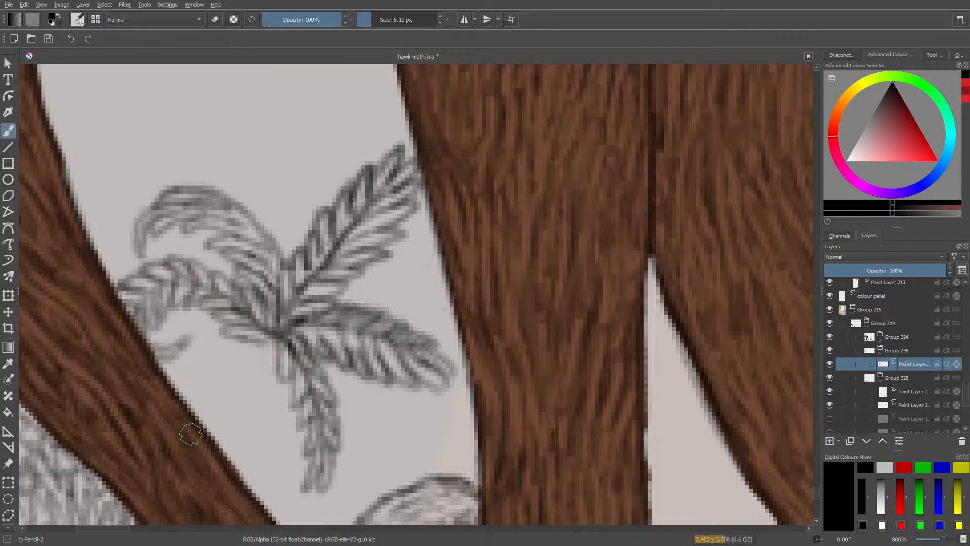
{"action": "mouse_move", "coordinate": [301, 467]}
{"action": "left_mouse_down"}
{"action": "mouse_move", "coordinate": [309, 483]}
{"action": "mouse_move", "coordinate": [336, 450]}
{"action": "left_mouse_up"}
{"action": "right_click", "coordinate": [335, 435]}
{"action": "left_click", "coordinate": [335, 435]}
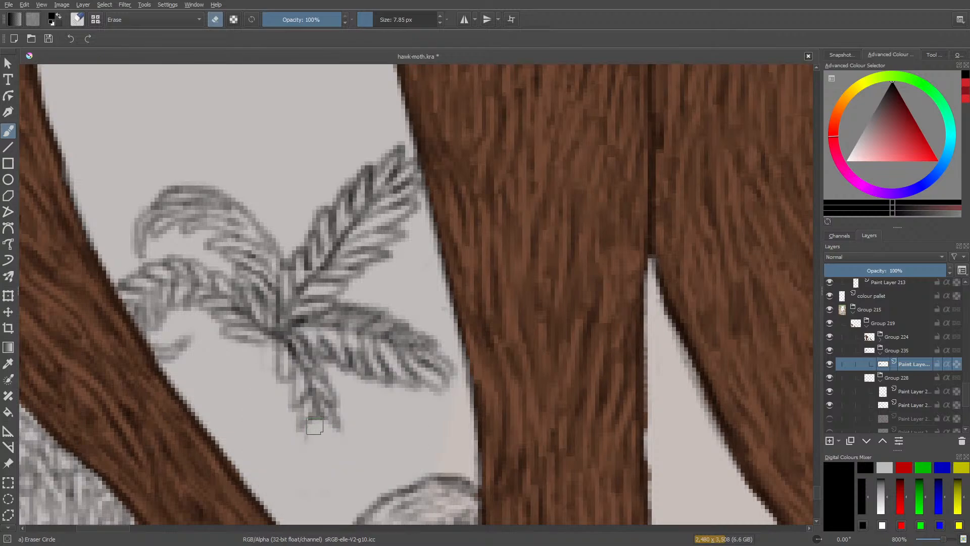
{"action": "mouse_move", "coordinate": [318, 402]}
{"action": "left_mouse_down"}
{"action": "mouse_move", "coordinate": [338, 428]}
{"action": "mouse_move", "coordinate": [310, 424]}
{"action": "left_mouse_up"}
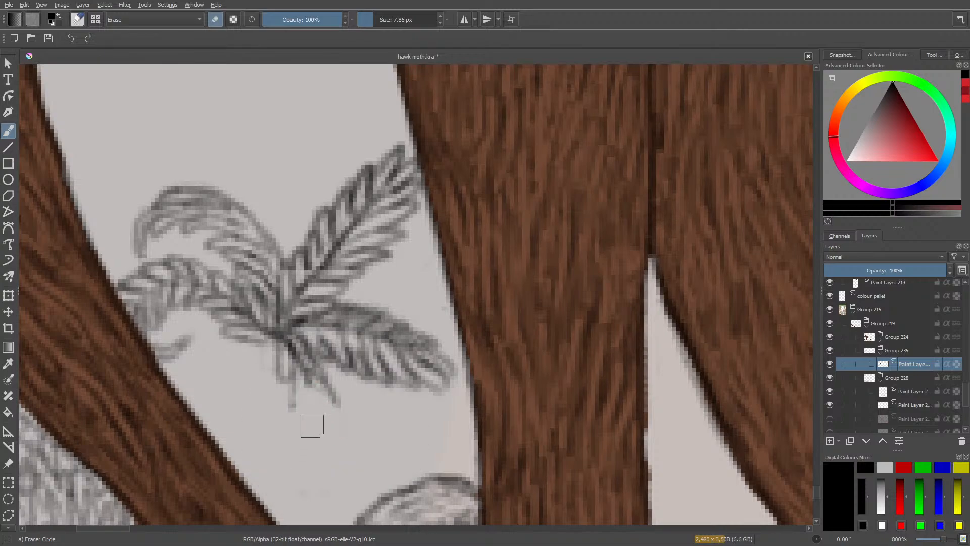
Try a downward frond curving to the right with new leaflet strokes, and erase it back to the plant's centre.
{"action": "key", "text": "/"}
{"action": "mouse_move", "coordinate": [291, 372]}
{"action": "left_mouse_down"}
{"action": "mouse_move", "coordinate": [292, 410]}
{"action": "mouse_move", "coordinate": [304, 406]}
{"action": "left_mouse_up"}
{"action": "mouse_move", "coordinate": [310, 382]}
{"action": "left_mouse_down"}
{"action": "mouse_move", "coordinate": [308, 409]}
{"action": "mouse_move", "coordinate": [308, 377]}
{"action": "mouse_move", "coordinate": [326, 420]}
{"action": "mouse_move", "coordinate": [317, 377]}
{"action": "mouse_move", "coordinate": [331, 430]}
{"action": "left_mouse_up"}
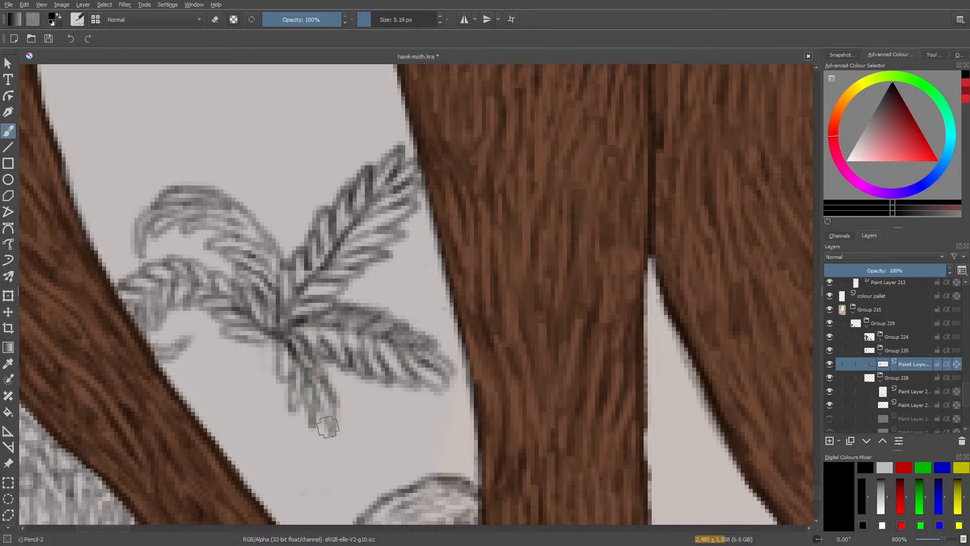
{"action": "left_click_drag", "start_coordinate": [331, 398], "coordinate": [347, 417]}
{"action": "mouse_move", "coordinate": [328, 380]}
{"action": "left_mouse_down"}
{"action": "mouse_move", "coordinate": [338, 393]}
{"action": "mouse_move", "coordinate": [317, 363]}
{"action": "left_mouse_up"}
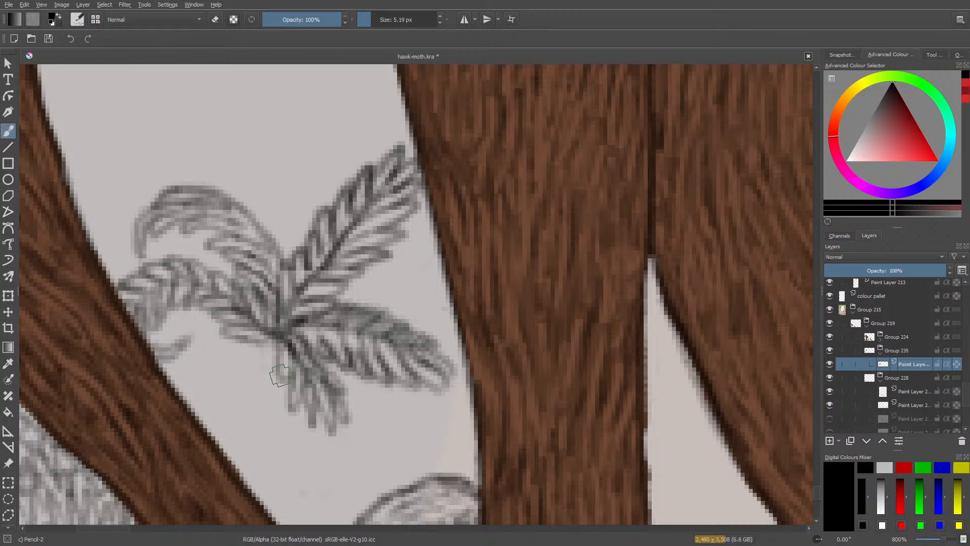
{"action": "left_click_drag", "start_coordinate": [349, 400], "coordinate": [359, 437]}
{"action": "mouse_move", "coordinate": [337, 408]}
{"action": "left_mouse_down"}
{"action": "mouse_move", "coordinate": [321, 448]}
{"action": "mouse_move", "coordinate": [344, 429]}
{"action": "mouse_move", "coordinate": [325, 410]}
{"action": "mouse_move", "coordinate": [321, 443]}
{"action": "mouse_move", "coordinate": [340, 441]}
{"action": "mouse_move", "coordinate": [356, 466]}
{"action": "left_mouse_up"}
{"action": "mouse_move", "coordinate": [322, 412]}
{"action": "left_mouse_down"}
{"action": "mouse_move", "coordinate": [326, 438]}
{"action": "mouse_move", "coordinate": [273, 386]}
{"action": "mouse_move", "coordinate": [292, 379]}
{"action": "mouse_move", "coordinate": [321, 404]}
{"action": "left_mouse_up"}
{"action": "key", "text": "e"}
{"action": "mouse_move", "coordinate": [347, 451]}
{"action": "left_mouse_down"}
{"action": "mouse_move", "coordinate": [344, 404]}
{"action": "mouse_move", "coordinate": [285, 376]}
{"action": "mouse_move", "coordinate": [274, 356]}
{"action": "mouse_move", "coordinate": [296, 386]}
{"action": "mouse_move", "coordinate": [326, 384]}
{"action": "mouse_move", "coordinate": [354, 422]}
{"action": "mouse_move", "coordinate": [315, 385]}
{"action": "left_mouse_up"}
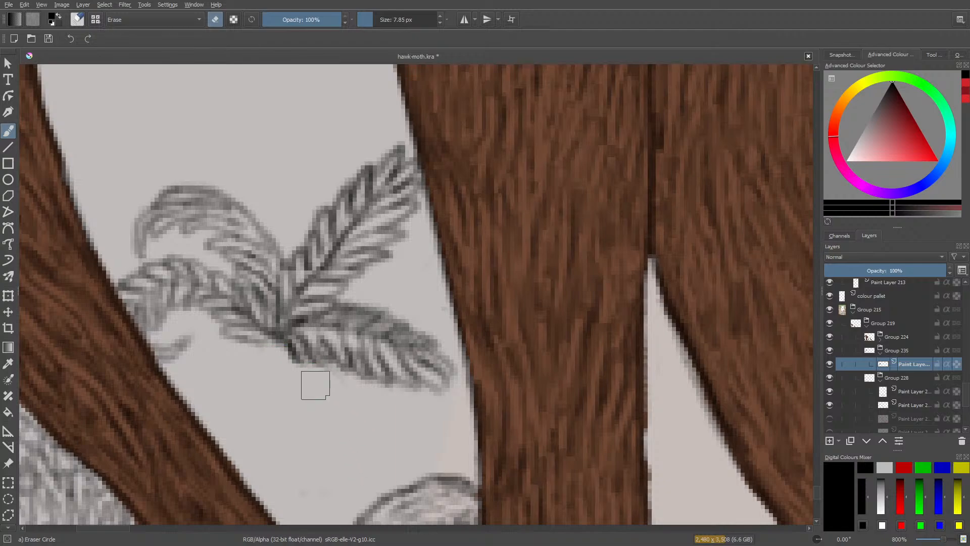
Pencil the two slightly flared sides of a trunk running down from the centre of the fronds.
{"action": "key", "text": "e"}
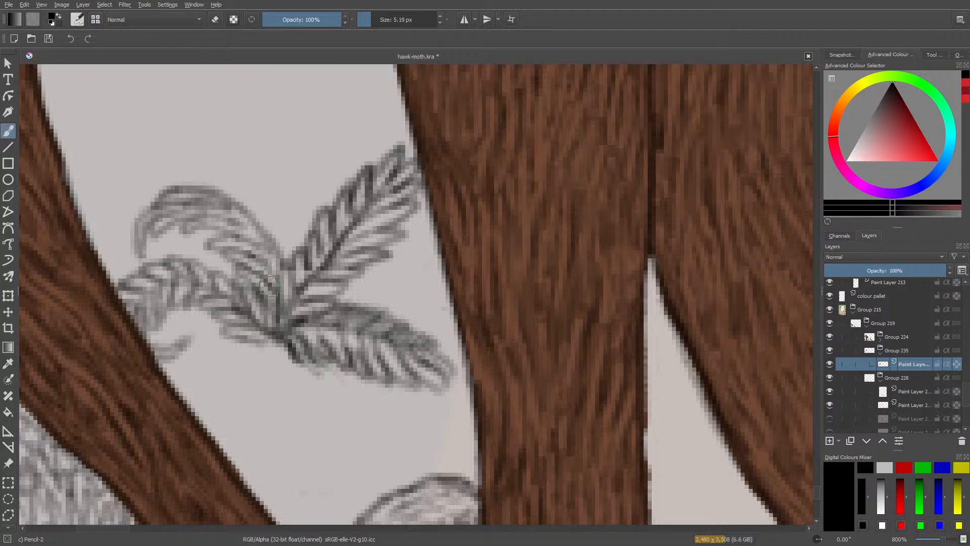
{"action": "mouse_move", "coordinate": [250, 383]}
{"action": "left_mouse_down"}
{"action": "mouse_move", "coordinate": [258, 343]}
{"action": "mouse_move", "coordinate": [256, 369]}
{"action": "left_mouse_up"}
{"action": "mouse_move", "coordinate": [265, 334]}
{"action": "left_mouse_down"}
{"action": "mouse_move", "coordinate": [243, 370]}
{"action": "mouse_move", "coordinate": [255, 361]}
{"action": "mouse_move", "coordinate": [246, 402]}
{"action": "left_mouse_up"}
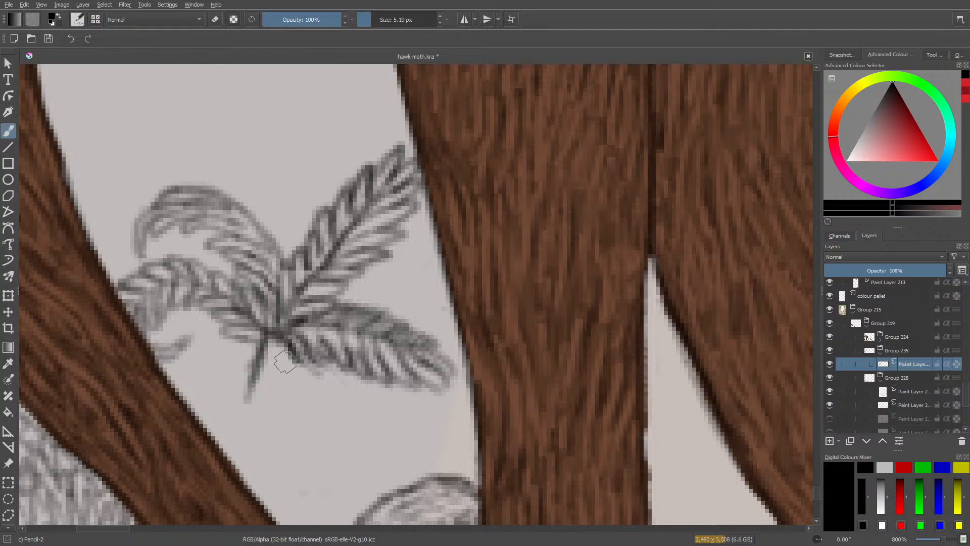
{"action": "mouse_move", "coordinate": [285, 363]}
{"action": "left_mouse_down"}
{"action": "mouse_move", "coordinate": [276, 384]}
{"action": "mouse_move", "coordinate": [289, 350]}
{"action": "mouse_move", "coordinate": [276, 390]}
{"action": "mouse_move", "coordinate": [282, 374]}
{"action": "mouse_move", "coordinate": [286, 445]}
{"action": "left_mouse_up"}
{"action": "left_click_drag", "start_coordinate": [249, 374], "coordinate": [240, 431]}
{"action": "left_click_drag", "start_coordinate": [251, 394], "coordinate": [237, 451]}
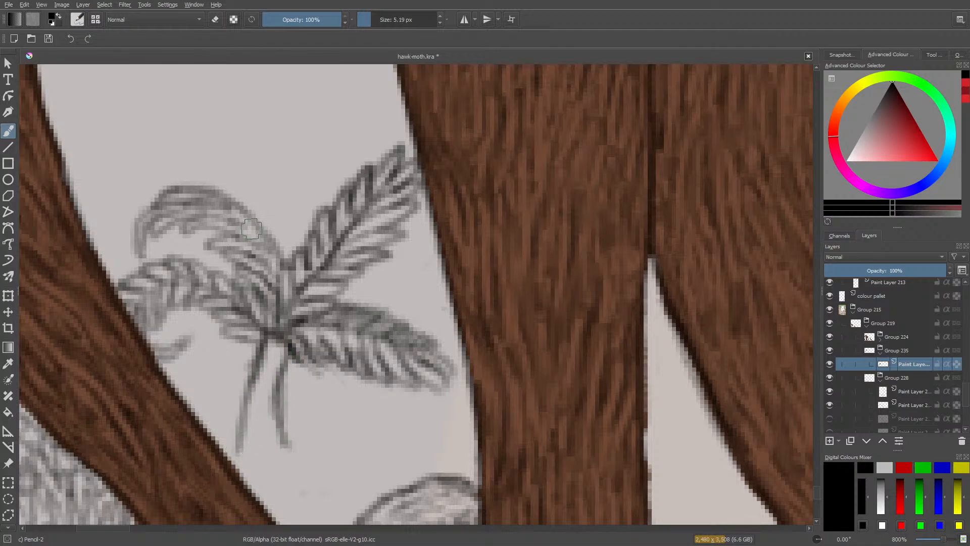
Fill the palm trunk with short bark strokes, and erase its base to make the trunk shorter.
{"action": "mouse_move", "coordinate": [259, 413]}
{"action": "left_mouse_down"}
{"action": "mouse_move", "coordinate": [277, 444]}
{"action": "mouse_move", "coordinate": [244, 415]}
{"action": "mouse_move", "coordinate": [269, 430]}
{"action": "mouse_move", "coordinate": [250, 393]}
{"action": "mouse_move", "coordinate": [274, 410]}
{"action": "left_mouse_up"}
{"action": "left_click_drag", "start_coordinate": [255, 373], "coordinate": [278, 398]}
{"action": "mouse_move", "coordinate": [261, 353]}
{"action": "left_mouse_down"}
{"action": "mouse_move", "coordinate": [252, 301]}
{"action": "mouse_move", "coordinate": [255, 361]}
{"action": "mouse_move", "coordinate": [269, 366]}
{"action": "mouse_move", "coordinate": [283, 350]}
{"action": "mouse_move", "coordinate": [252, 379]}
{"action": "mouse_move", "coordinate": [273, 382]}
{"action": "mouse_move", "coordinate": [247, 413]}
{"action": "mouse_move", "coordinate": [265, 424]}
{"action": "mouse_move", "coordinate": [242, 438]}
{"action": "mouse_move", "coordinate": [273, 423]}
{"action": "mouse_move", "coordinate": [250, 450]}
{"action": "mouse_move", "coordinate": [274, 435]}
{"action": "mouse_move", "coordinate": [242, 471]}
{"action": "mouse_move", "coordinate": [276, 448]}
{"action": "mouse_move", "coordinate": [243, 454]}
{"action": "left_mouse_up"}
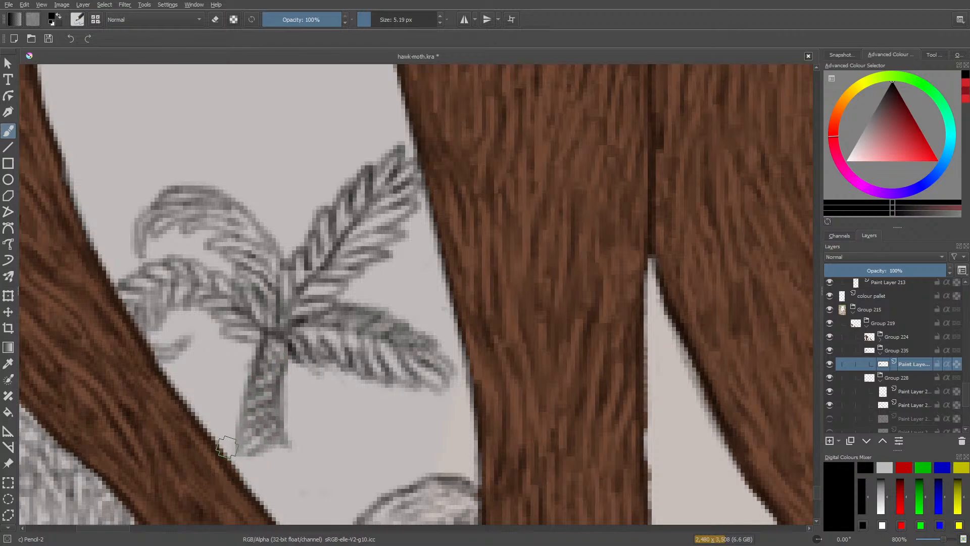
{"action": "scroll", "coordinate": [817, 487], "scroll_direction": "down", "scroll_amount": 3}
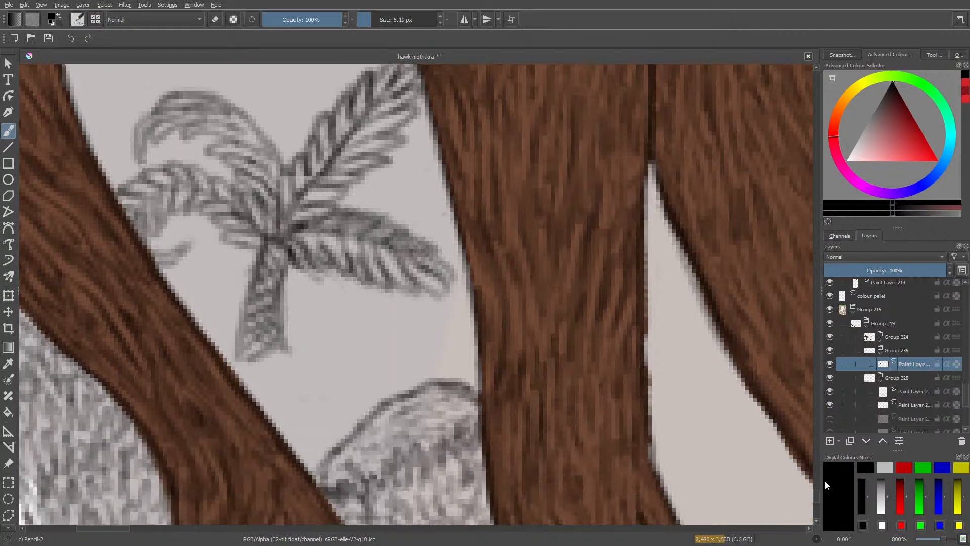
{"action": "mouse_move", "coordinate": [223, 354]}
{"action": "left_mouse_down"}
{"action": "mouse_move", "coordinate": [242, 368]}
{"action": "mouse_move", "coordinate": [250, 346]}
{"action": "mouse_move", "coordinate": [254, 362]}
{"action": "mouse_move", "coordinate": [277, 363]}
{"action": "mouse_move", "coordinate": [295, 346]}
{"action": "mouse_move", "coordinate": [261, 356]}
{"action": "mouse_move", "coordinate": [275, 304]}
{"action": "mouse_move", "coordinate": [274, 355]}
{"action": "mouse_move", "coordinate": [261, 368]}
{"action": "mouse_move", "coordinate": [257, 348]}
{"action": "mouse_move", "coordinate": [236, 370]}
{"action": "mouse_move", "coordinate": [246, 344]}
{"action": "mouse_move", "coordinate": [252, 358]}
{"action": "mouse_move", "coordinate": [261, 342]}
{"action": "mouse_move", "coordinate": [247, 358]}
{"action": "mouse_move", "coordinate": [234, 343]}
{"action": "mouse_move", "coordinate": [229, 357]}
{"action": "mouse_move", "coordinate": [216, 340]}
{"action": "mouse_move", "coordinate": [231, 357]}
{"action": "mouse_move", "coordinate": [234, 330]}
{"action": "mouse_move", "coordinate": [257, 362]}
{"action": "mouse_move", "coordinate": [276, 337]}
{"action": "mouse_move", "coordinate": [290, 363]}
{"action": "mouse_move", "coordinate": [295, 336]}
{"action": "left_mouse_up"}
{"action": "key", "text": "slash"}
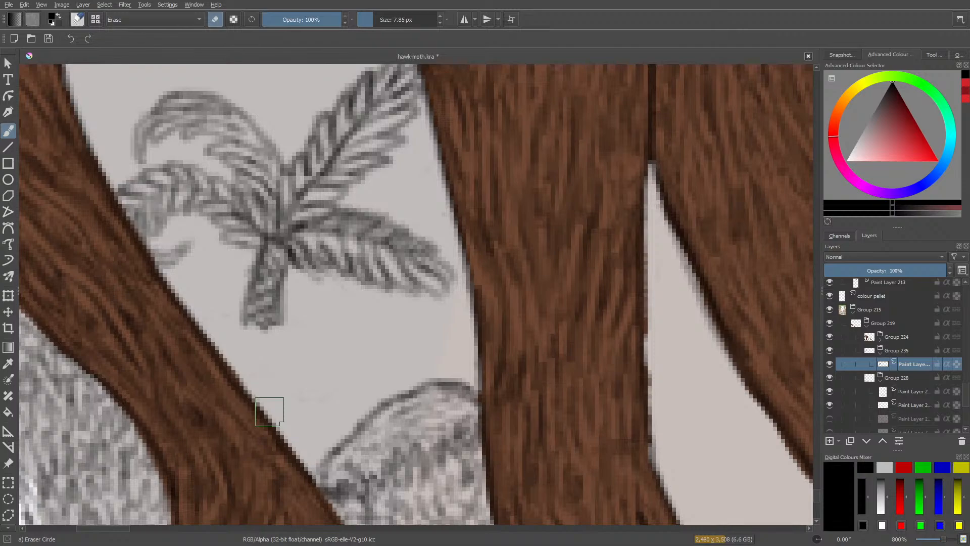
Pencil dense grass blades around the palm's base, filling the ground between the roots down to the rounded mound.
{"action": "key", "text": "e"}
{"action": "mouse_move", "coordinate": [216, 335]}
{"action": "left_mouse_down"}
{"action": "mouse_move", "coordinate": [204, 314]}
{"action": "mouse_move", "coordinate": [225, 340]}
{"action": "mouse_move", "coordinate": [232, 323]}
{"action": "mouse_move", "coordinate": [237, 347]}
{"action": "mouse_move", "coordinate": [249, 342]}
{"action": "mouse_move", "coordinate": [250, 353]}
{"action": "mouse_move", "coordinate": [253, 317]}
{"action": "mouse_move", "coordinate": [261, 342]}
{"action": "mouse_move", "coordinate": [273, 327]}
{"action": "mouse_move", "coordinate": [281, 348]}
{"action": "mouse_move", "coordinate": [308, 310]}
{"action": "mouse_move", "coordinate": [300, 337]}
{"action": "mouse_move", "coordinate": [304, 324]}
{"action": "mouse_move", "coordinate": [313, 339]}
{"action": "mouse_move", "coordinate": [331, 325]}
{"action": "mouse_move", "coordinate": [328, 340]}
{"action": "mouse_move", "coordinate": [341, 351]}
{"action": "mouse_move", "coordinate": [360, 322]}
{"action": "mouse_move", "coordinate": [364, 356]}
{"action": "mouse_move", "coordinate": [320, 337]}
{"action": "mouse_move", "coordinate": [373, 323]}
{"action": "mouse_move", "coordinate": [365, 341]}
{"action": "mouse_move", "coordinate": [397, 307]}
{"action": "mouse_move", "coordinate": [375, 353]}
{"action": "mouse_move", "coordinate": [383, 348]}
{"action": "mouse_move", "coordinate": [392, 361]}
{"action": "mouse_move", "coordinate": [409, 336]}
{"action": "mouse_move", "coordinate": [411, 364]}
{"action": "mouse_move", "coordinate": [424, 331]}
{"action": "mouse_move", "coordinate": [440, 363]}
{"action": "mouse_move", "coordinate": [462, 333]}
{"action": "mouse_move", "coordinate": [460, 380]}
{"action": "mouse_move", "coordinate": [469, 382]}
{"action": "mouse_move", "coordinate": [479, 364]}
{"action": "mouse_move", "coordinate": [439, 380]}
{"action": "mouse_move", "coordinate": [439, 350]}
{"action": "mouse_move", "coordinate": [410, 391]}
{"action": "mouse_move", "coordinate": [425, 385]}
{"action": "mouse_move", "coordinate": [423, 375]}
{"action": "mouse_move", "coordinate": [361, 402]}
{"action": "mouse_move", "coordinate": [372, 391]}
{"action": "mouse_move", "coordinate": [315, 458]}
{"action": "mouse_move", "coordinate": [310, 444]}
{"action": "mouse_move", "coordinate": [298, 453]}
{"action": "mouse_move", "coordinate": [333, 427]}
{"action": "mouse_move", "coordinate": [282, 427]}
{"action": "mouse_move", "coordinate": [303, 402]}
{"action": "mouse_move", "coordinate": [341, 411]}
{"action": "mouse_move", "coordinate": [379, 372]}
{"action": "mouse_move", "coordinate": [397, 376]}
{"action": "mouse_move", "coordinate": [376, 367]}
{"action": "mouse_move", "coordinate": [344, 377]}
{"action": "mouse_move", "coordinate": [297, 404]}
{"action": "mouse_move", "coordinate": [286, 376]}
{"action": "mouse_move", "coordinate": [256, 419]}
{"action": "mouse_move", "coordinate": [245, 384]}
{"action": "mouse_move", "coordinate": [212, 354]}
{"action": "mouse_move", "coordinate": [227, 344]}
{"action": "mouse_move", "coordinate": [220, 348]}
{"action": "mouse_move", "coordinate": [250, 373]}
{"action": "mouse_move", "coordinate": [319, 349]}
{"action": "mouse_move", "coordinate": [338, 363]}
{"action": "mouse_move", "coordinate": [374, 354]}
{"action": "mouse_move", "coordinate": [401, 369]}
{"action": "mouse_move", "coordinate": [371, 352]}
{"action": "mouse_move", "coordinate": [293, 339]}
{"action": "mouse_move", "coordinate": [260, 367]}
{"action": "left_mouse_up"}
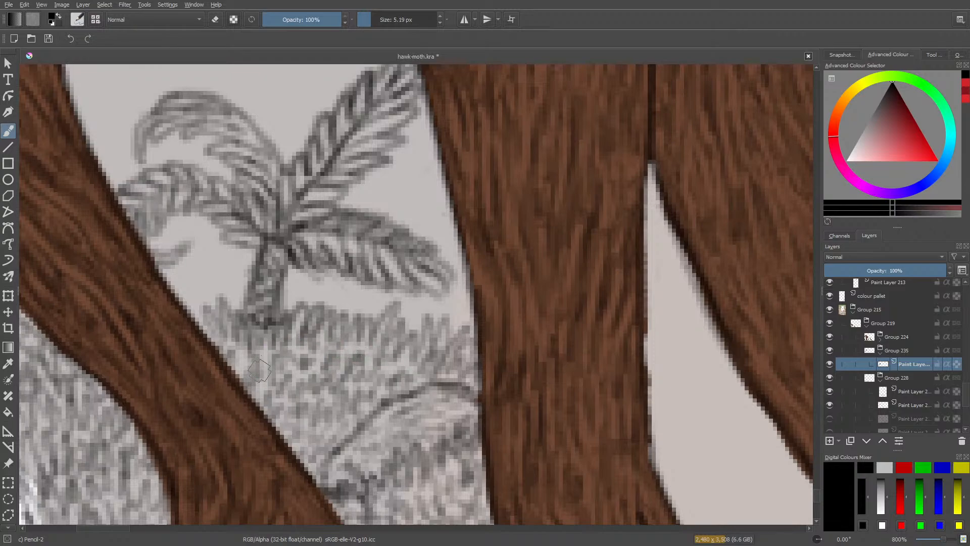
{"action": "scroll", "coordinate": [929, 538], "scroll_direction": "down", "scroll_amount": 10}
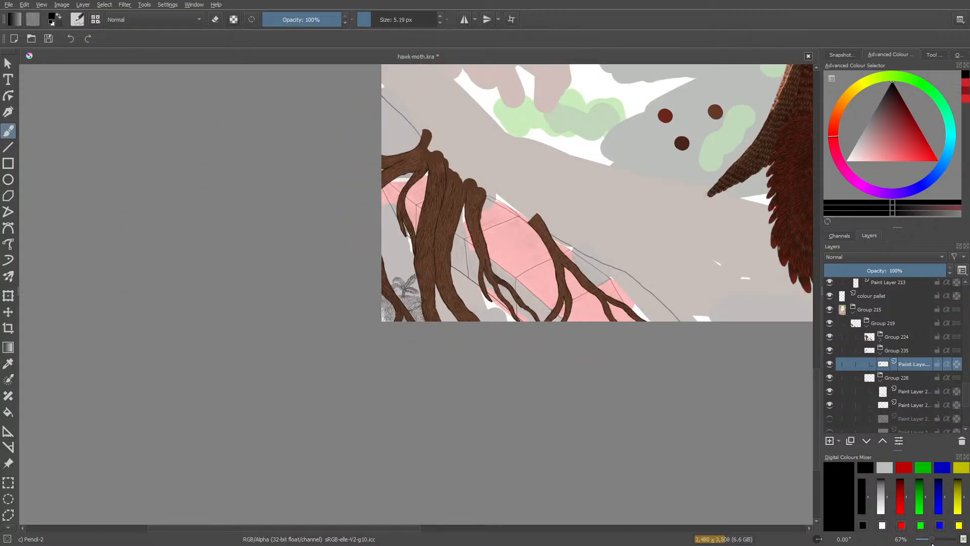
{"action": "left_click_drag", "start_coordinate": [932, 543], "coordinate": [943, 544]}
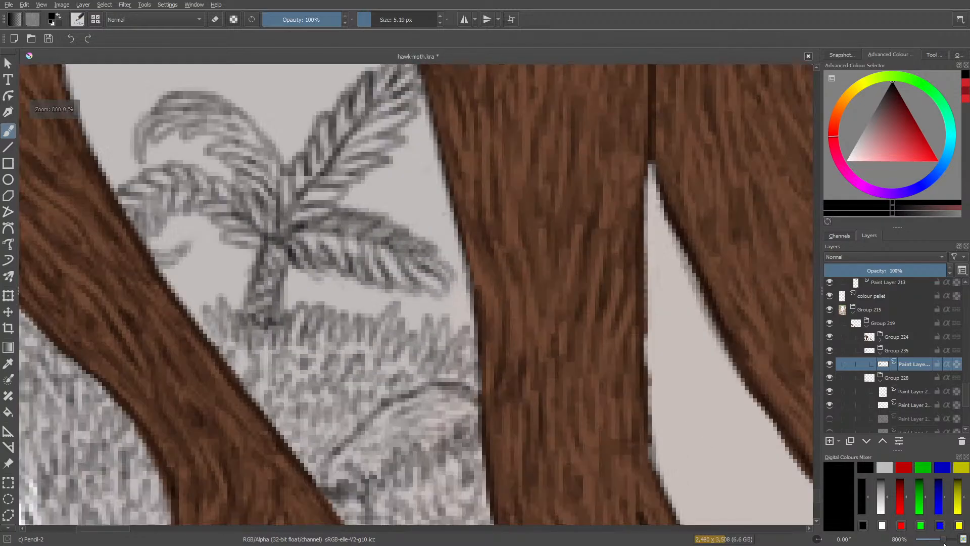
Refine the upper-right frond's leaflets with a 2.11 px pencil, and set the eraser size to 2.44 px for cleanup.
{"action": "left_click_drag", "start_coordinate": [818, 494], "coordinate": [818, 483]}
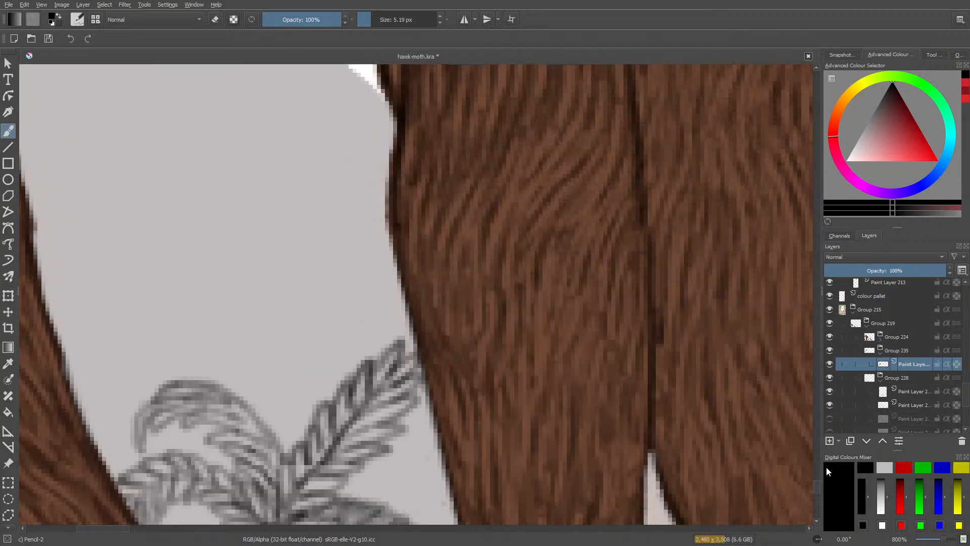
{"action": "left_click", "coordinate": [367, 17]}
{"action": "left_click", "coordinate": [367, 18]}
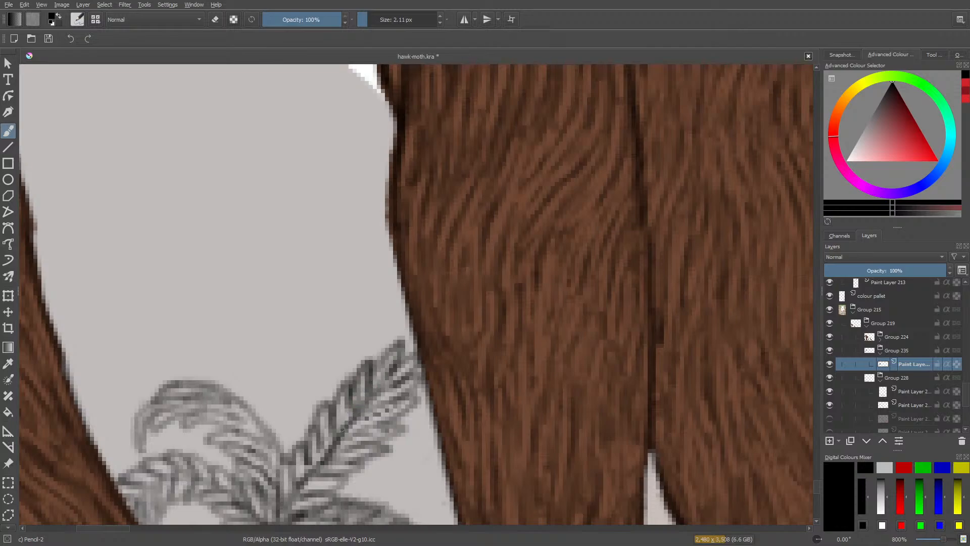
{"action": "left_click_drag", "start_coordinate": [342, 401], "coordinate": [343, 422]}
{"action": "left_click_drag", "start_coordinate": [327, 421], "coordinate": [320, 458]}
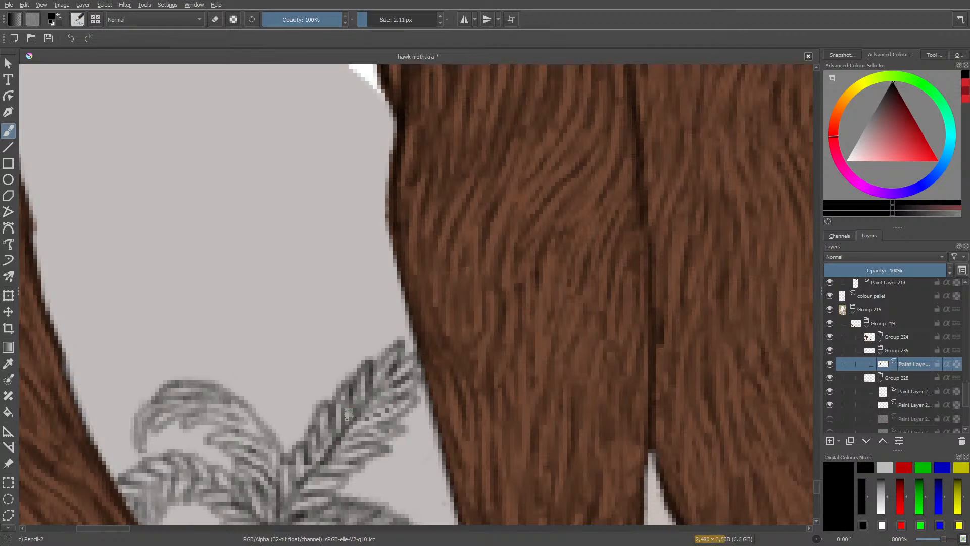
{"action": "key", "text": "e"}
{"action": "left_click", "coordinate": [370, 21]}
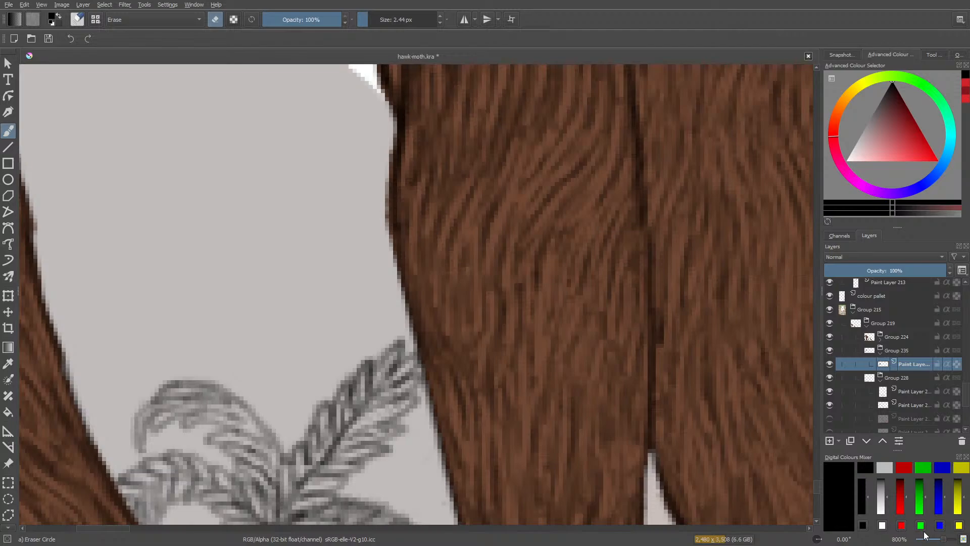
Set the pencil size to 3.21 px and touch up the grass beside the left root.
{"action": "left_click_drag", "start_coordinate": [925, 535], "coordinate": [944, 540]}
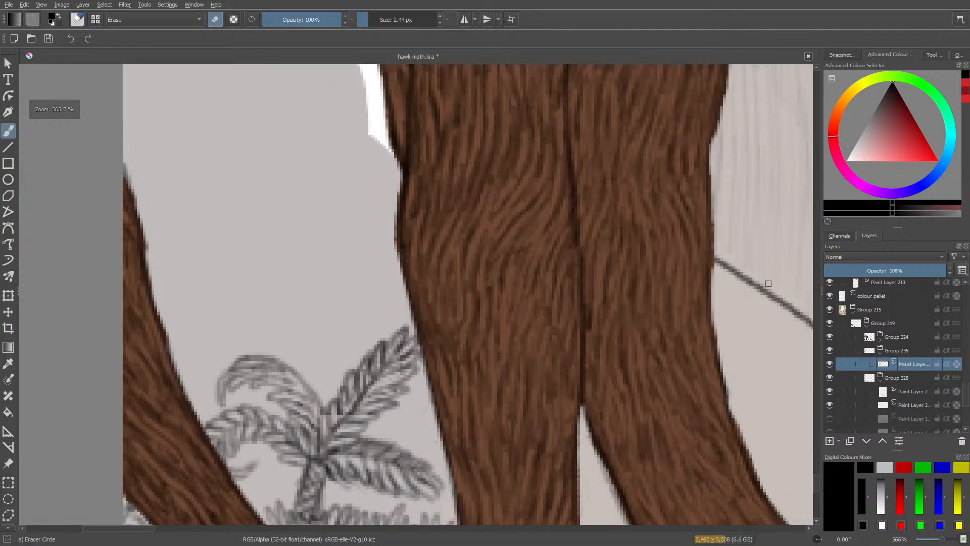
{"action": "left_click_drag", "start_coordinate": [817, 480], "coordinate": [818, 491]}
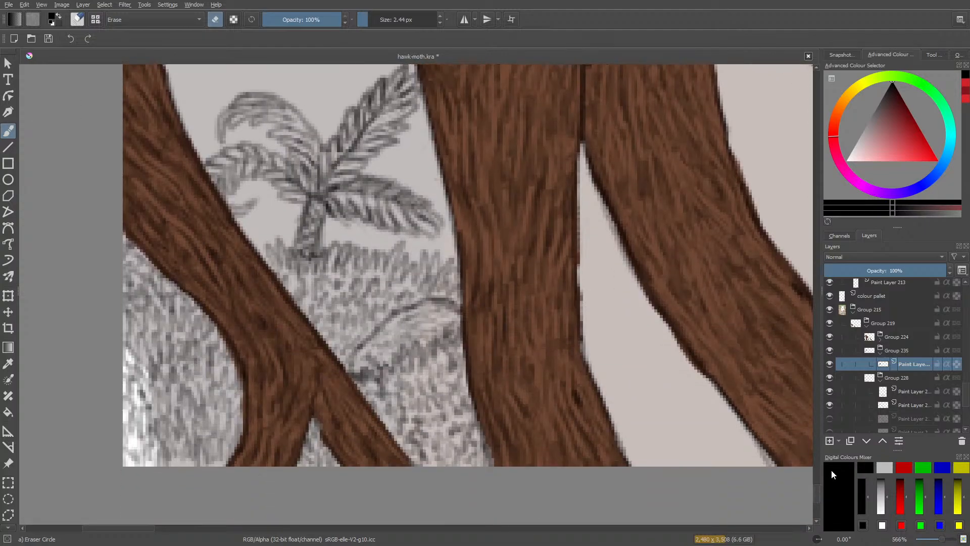
{"action": "key", "text": "slash"}
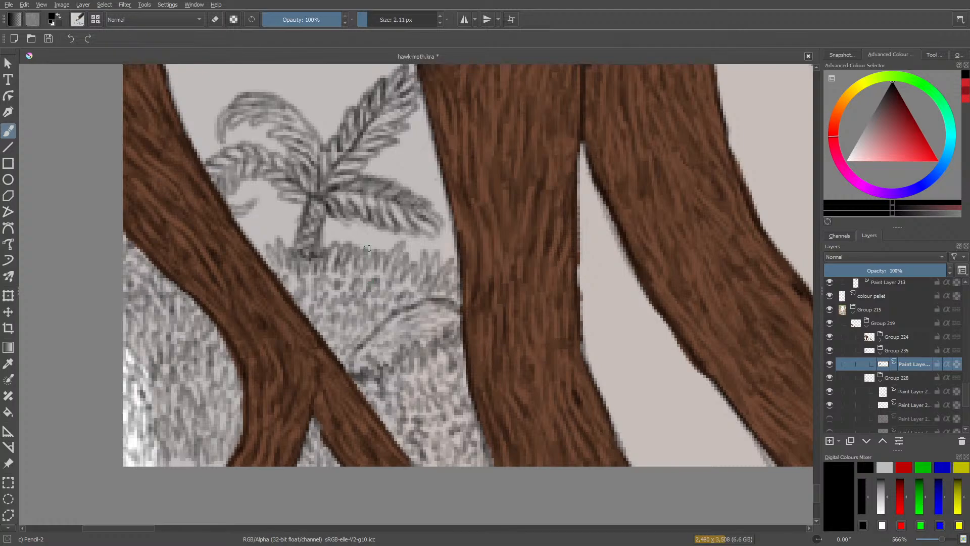
{"action": "left_click_drag", "start_coordinate": [374, 16], "coordinate": [371, 15]}
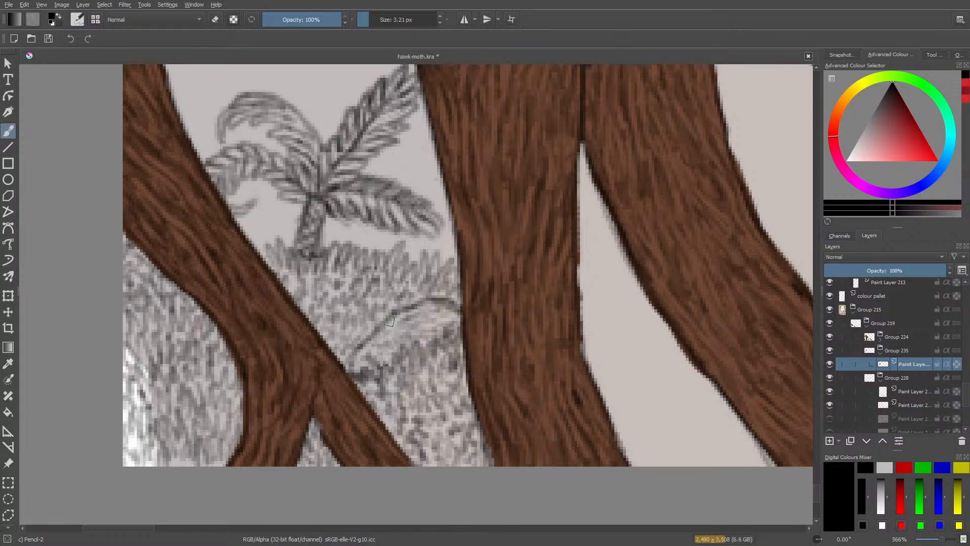
{"action": "left_click_drag", "start_coordinate": [264, 254], "coordinate": [241, 244]}
Add a paint layer below the pencil layer in Group 235 and pick a bright green colour.
{"action": "left_click", "coordinate": [829, 440]}
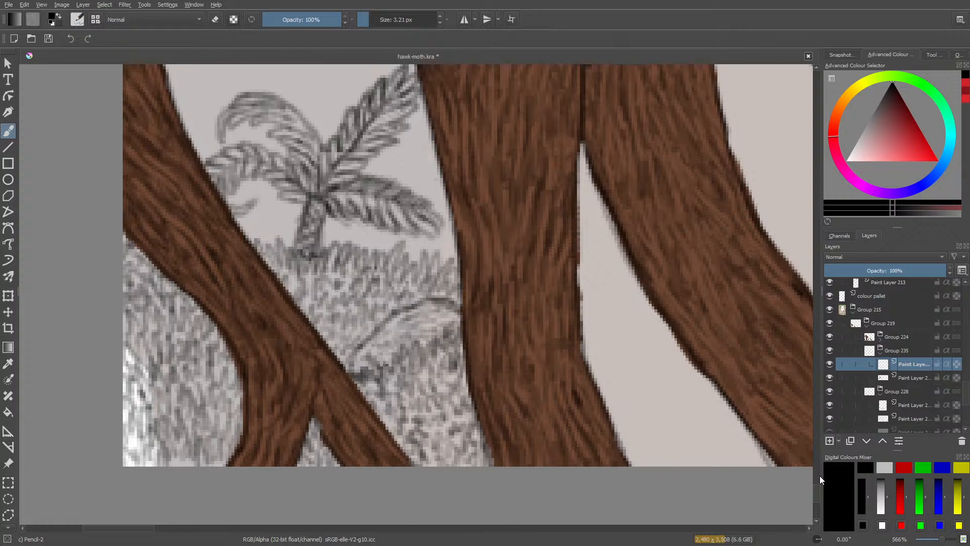
{"action": "left_click", "coordinate": [865, 440]}
{"action": "right_click", "coordinate": [208, 330]}
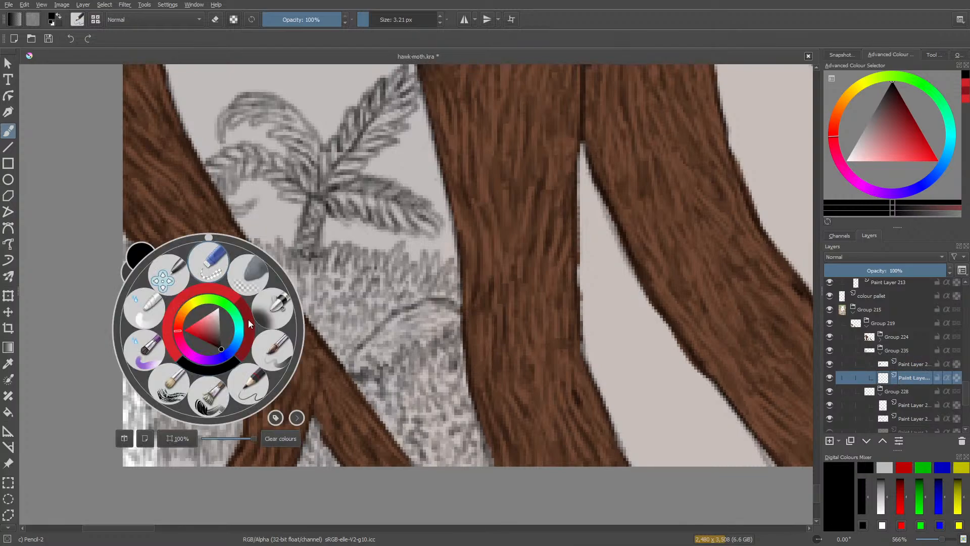
{"action": "left_click_drag", "start_coordinate": [181, 331], "coordinate": [223, 313]}
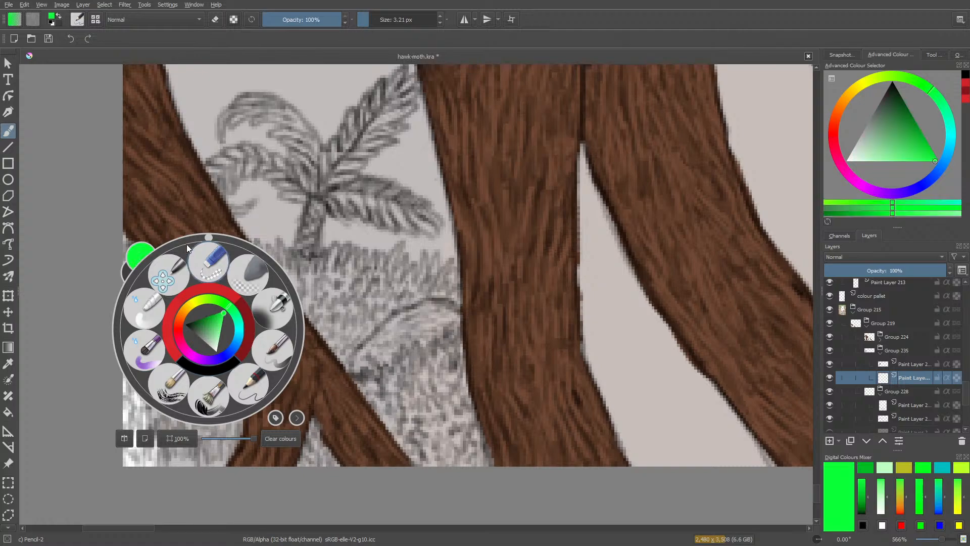
{"action": "left_click", "coordinate": [180, 202]}
Choose the Basic-1 brush at 2.81 px and darken the green colour for the grass.
{"action": "left_click", "coordinate": [380, 19]}
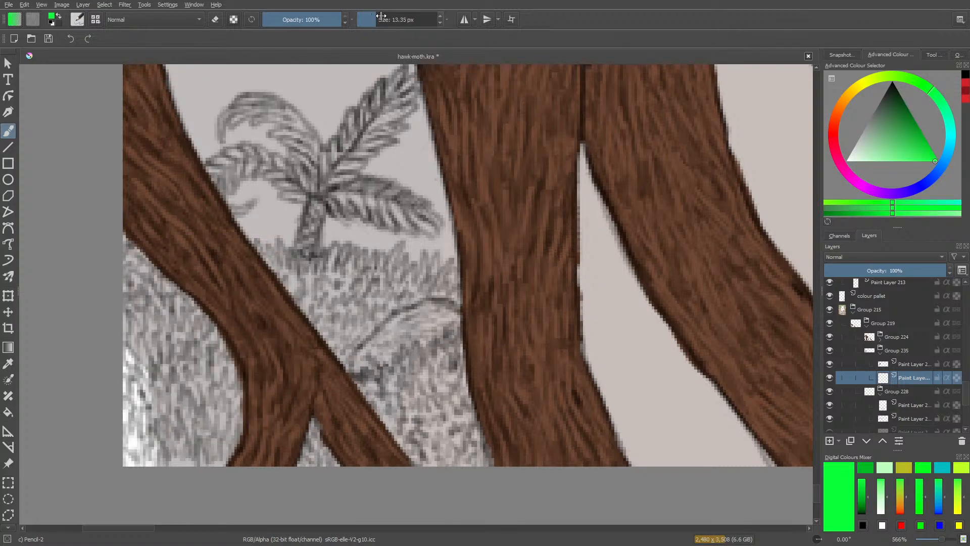
{"action": "left_click", "coordinate": [78, 20]}
{"action": "left_click", "coordinate": [136, 130]}
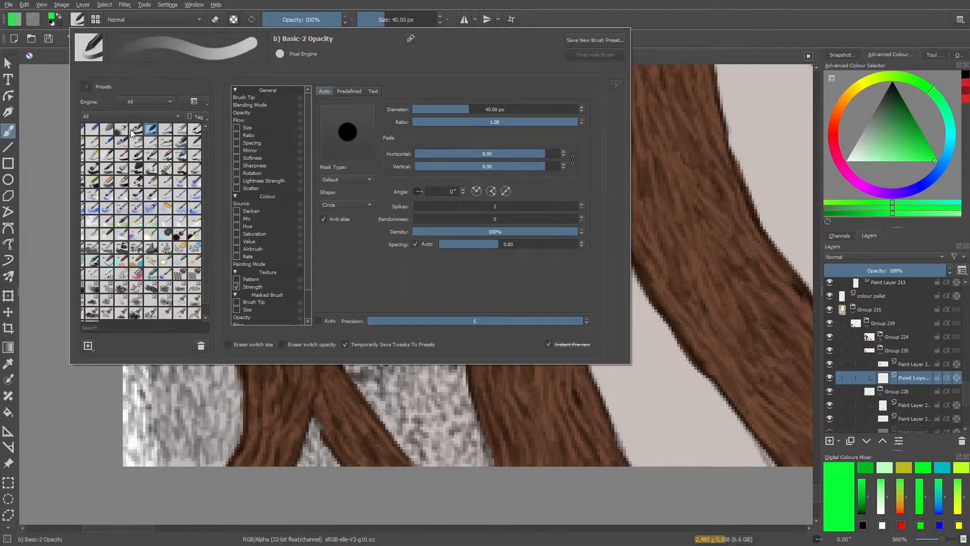
{"action": "right_click", "coordinate": [48, 96]}
{"action": "left_click", "coordinate": [371, 213]}
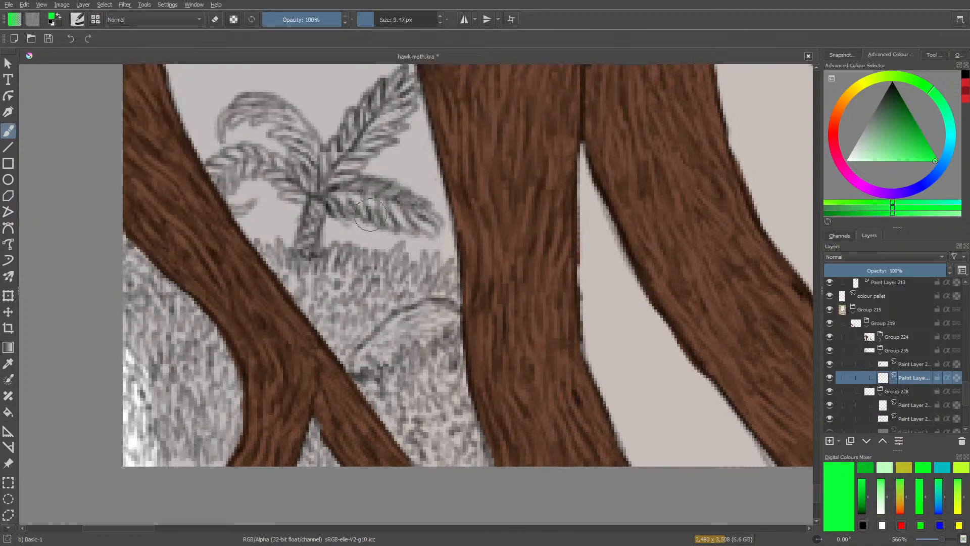
{"action": "left_click_drag", "start_coordinate": [378, 14], "coordinate": [367, 15]}
{"action": "right_click", "coordinate": [317, 345]}
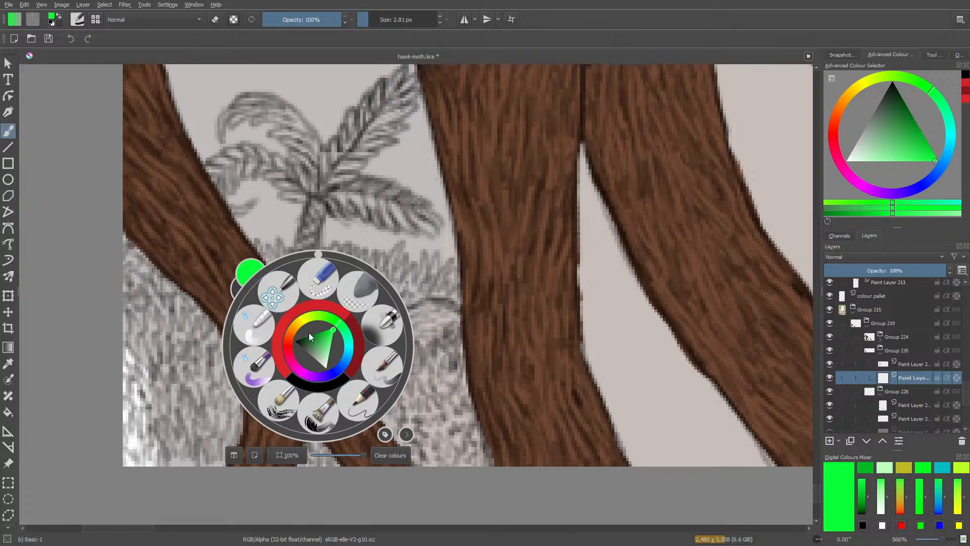
{"action": "left_click_drag", "start_coordinate": [333, 332], "coordinate": [316, 332]}
{"action": "left_click", "coordinate": [253, 233]}
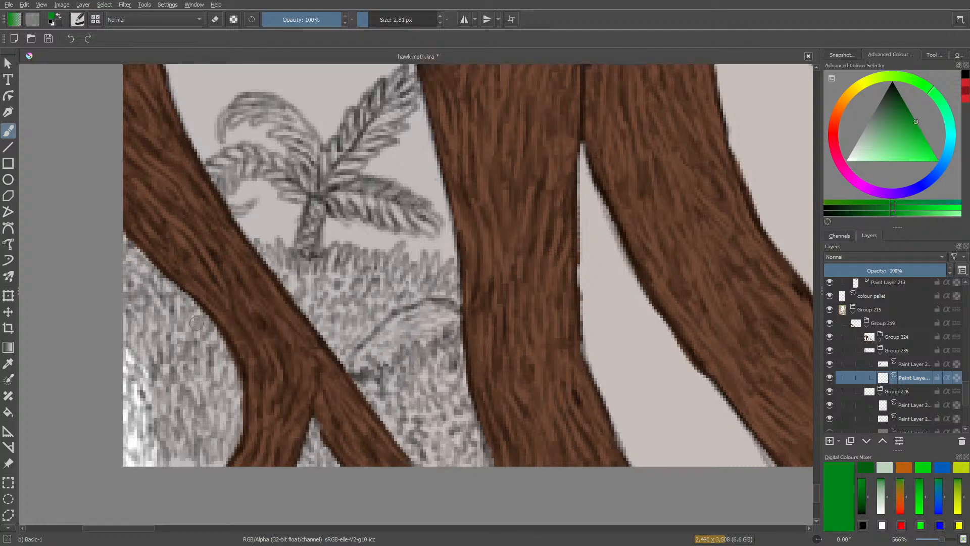
Paint the left mound and the grass around the palm's base dark green, erasing stray paint along the grass's upper edge.
{"action": "mouse_move", "coordinate": [182, 303]}
{"action": "left_mouse_down"}
{"action": "mouse_move", "coordinate": [220, 339]}
{"action": "mouse_move", "coordinate": [248, 406]}
{"action": "mouse_move", "coordinate": [235, 408]}
{"action": "mouse_move", "coordinate": [182, 314]}
{"action": "mouse_move", "coordinate": [211, 445]}
{"action": "mouse_move", "coordinate": [171, 355]}
{"action": "mouse_move", "coordinate": [179, 464]}
{"action": "mouse_move", "coordinate": [142, 333]}
{"action": "mouse_move", "coordinate": [151, 403]}
{"action": "mouse_move", "coordinate": [127, 370]}
{"action": "left_mouse_up"}
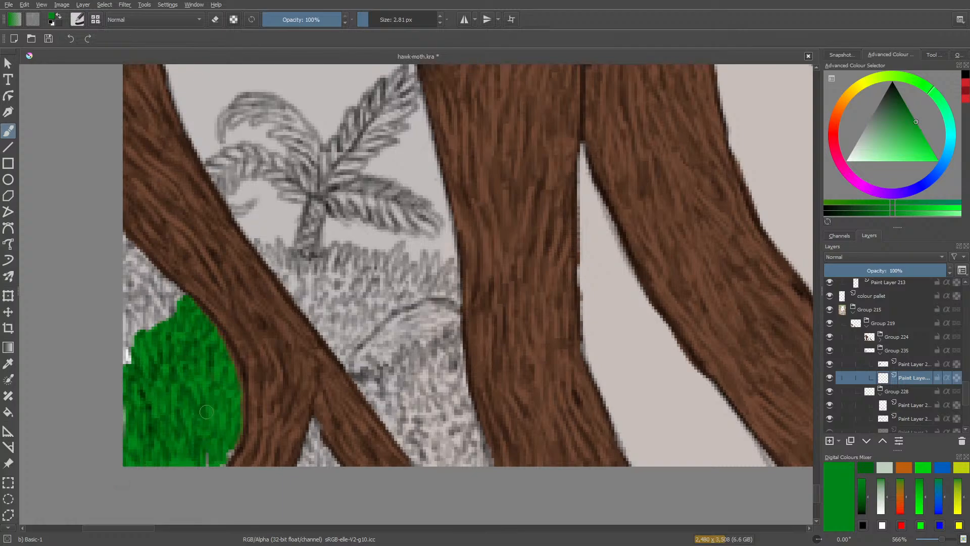
{"action": "left_click_drag", "start_coordinate": [206, 412], "coordinate": [235, 453]}
{"action": "mouse_move", "coordinate": [137, 333]}
{"action": "left_mouse_down"}
{"action": "mouse_move", "coordinate": [127, 425]}
{"action": "mouse_move", "coordinate": [127, 261]}
{"action": "mouse_move", "coordinate": [169, 328]}
{"action": "mouse_move", "coordinate": [146, 258]}
{"action": "mouse_move", "coordinate": [177, 293]}
{"action": "mouse_move", "coordinate": [166, 322]}
{"action": "mouse_move", "coordinate": [130, 265]}
{"action": "mouse_move", "coordinate": [125, 235]}
{"action": "mouse_move", "coordinate": [158, 290]}
{"action": "left_mouse_up"}
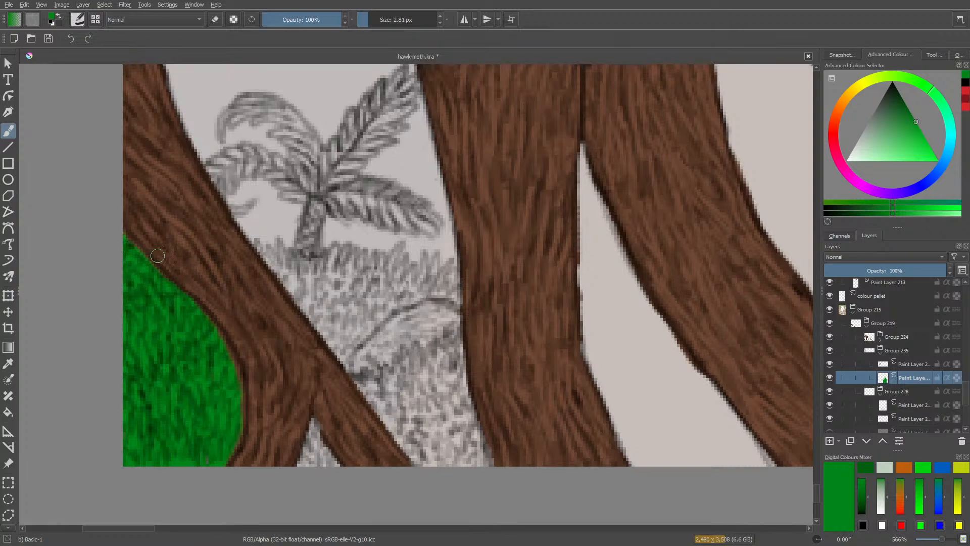
{"action": "mouse_move", "coordinate": [253, 243]}
{"action": "left_mouse_down"}
{"action": "mouse_move", "coordinate": [294, 291]}
{"action": "mouse_move", "coordinate": [287, 253]}
{"action": "mouse_move", "coordinate": [317, 316]}
{"action": "mouse_move", "coordinate": [320, 267]}
{"action": "mouse_move", "coordinate": [311, 310]}
{"action": "mouse_move", "coordinate": [280, 274]}
{"action": "mouse_move", "coordinate": [332, 360]}
{"action": "mouse_move", "coordinate": [340, 279]}
{"action": "mouse_move", "coordinate": [350, 333]}
{"action": "mouse_move", "coordinate": [338, 346]}
{"action": "mouse_move", "coordinate": [387, 310]}
{"action": "mouse_move", "coordinate": [348, 349]}
{"action": "mouse_move", "coordinate": [393, 305]}
{"action": "mouse_move", "coordinate": [425, 290]}
{"action": "mouse_move", "coordinate": [454, 294]}
{"action": "mouse_move", "coordinate": [444, 276]}
{"action": "mouse_move", "coordinate": [426, 286]}
{"action": "mouse_move", "coordinate": [430, 254]}
{"action": "mouse_move", "coordinate": [380, 301]}
{"action": "mouse_move", "coordinate": [396, 248]}
{"action": "mouse_move", "coordinate": [386, 290]}
{"action": "mouse_move", "coordinate": [395, 293]}
{"action": "mouse_move", "coordinate": [398, 275]}
{"action": "mouse_move", "coordinate": [361, 298]}
{"action": "mouse_move", "coordinate": [379, 253]}
{"action": "mouse_move", "coordinate": [336, 296]}
{"action": "mouse_move", "coordinate": [351, 250]}
{"action": "mouse_move", "coordinate": [323, 270]}
{"action": "mouse_move", "coordinate": [336, 249]}
{"action": "left_mouse_up"}
{"action": "key", "text": "e"}
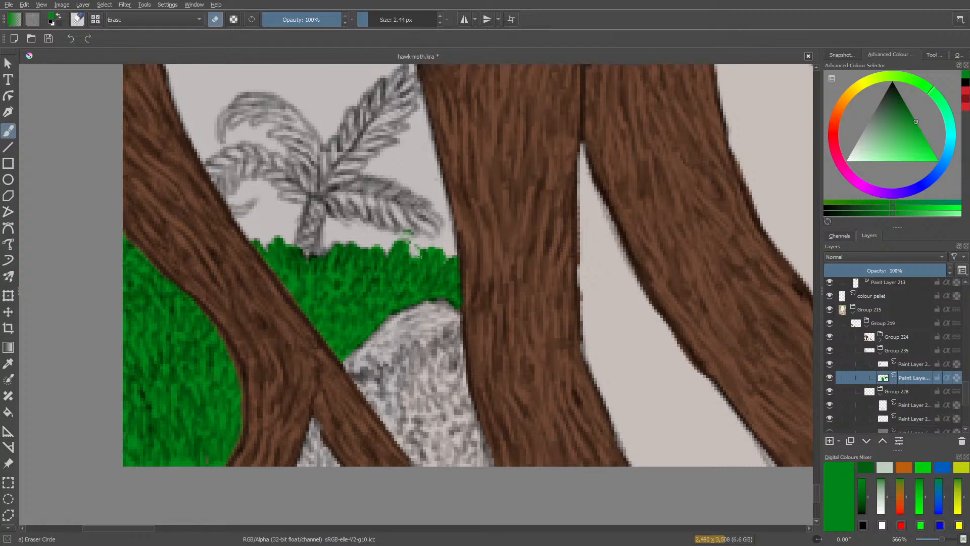
{"action": "key", "text": "e"}
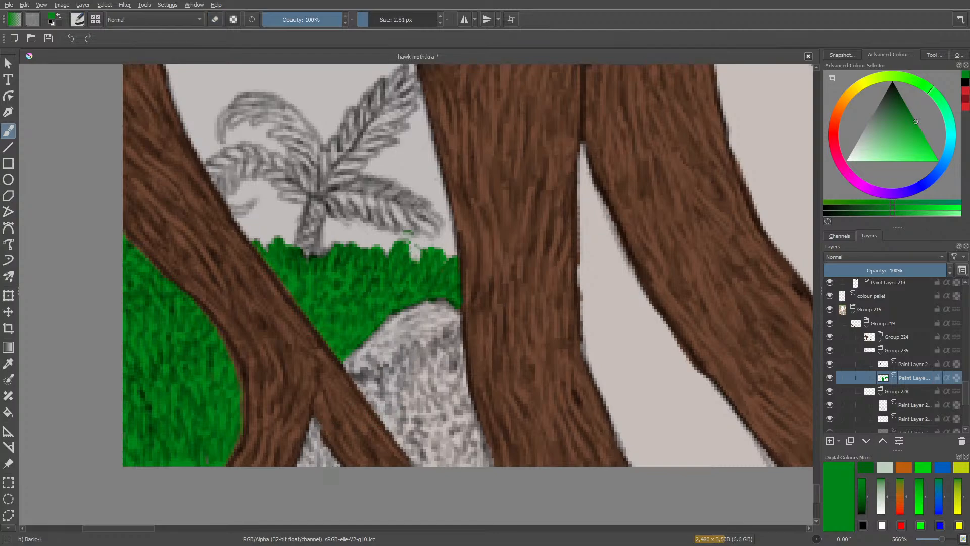
Paint dark green in the small gap between the forked roots and across the lower part of the rounded mound.
{"action": "mouse_move", "coordinate": [333, 414]}
{"action": "left_mouse_down"}
{"action": "mouse_move", "coordinate": [318, 455]}
{"action": "mouse_move", "coordinate": [306, 442]}
{"action": "mouse_move", "coordinate": [303, 462]}
{"action": "left_mouse_up"}
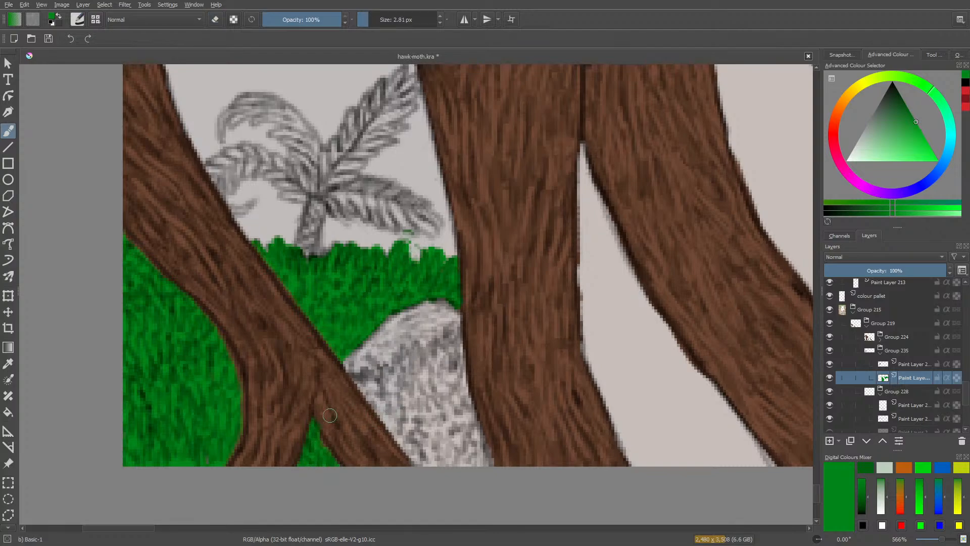
{"action": "mouse_move", "coordinate": [394, 405]}
{"action": "left_mouse_down"}
{"action": "mouse_move", "coordinate": [365, 390]}
{"action": "mouse_move", "coordinate": [371, 381]}
{"action": "mouse_move", "coordinate": [449, 454]}
{"action": "mouse_move", "coordinate": [480, 446]}
{"action": "mouse_move", "coordinate": [452, 374]}
{"action": "left_mouse_up"}
{"action": "mouse_move", "coordinate": [441, 332]}
{"action": "left_mouse_down"}
{"action": "mouse_move", "coordinate": [451, 404]}
{"action": "mouse_move", "coordinate": [463, 360]}
{"action": "mouse_move", "coordinate": [463, 338]}
{"action": "mouse_move", "coordinate": [430, 421]}
{"action": "mouse_move", "coordinate": [428, 353]}
{"action": "mouse_move", "coordinate": [406, 401]}
{"action": "mouse_move", "coordinate": [398, 361]}
{"action": "mouse_move", "coordinate": [390, 379]}
{"action": "mouse_move", "coordinate": [383, 375]}
{"action": "mouse_move", "coordinate": [409, 363]}
{"action": "mouse_move", "coordinate": [412, 381]}
{"action": "mouse_move", "coordinate": [387, 394]}
{"action": "mouse_move", "coordinate": [361, 396]}
{"action": "mouse_move", "coordinate": [363, 378]}
{"action": "mouse_move", "coordinate": [342, 376]}
{"action": "left_mouse_up"}
Pick a dark grey colour and fill the unpainted band along the rounded mound's upper edge.
{"action": "right_click", "coordinate": [319, 303]}
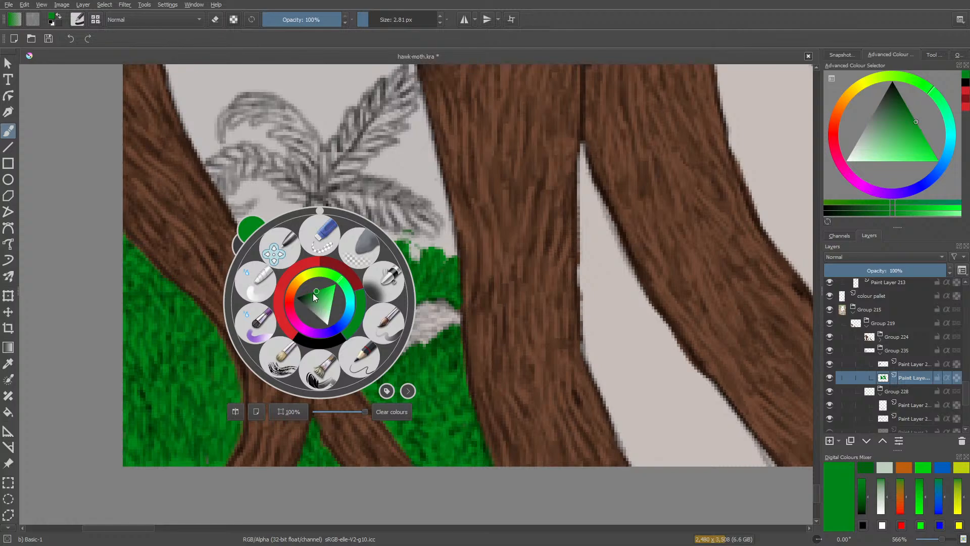
{"action": "mouse_move", "coordinate": [313, 293]}
{"action": "left_mouse_down"}
{"action": "mouse_move", "coordinate": [319, 316]}
{"action": "mouse_move", "coordinate": [304, 306]}
{"action": "left_mouse_up"}
{"action": "left_click", "coordinate": [303, 184]}
{"action": "mouse_move", "coordinate": [422, 329]}
{"action": "left_mouse_down"}
{"action": "mouse_move", "coordinate": [447, 320]}
{"action": "mouse_move", "coordinate": [402, 341]}
{"action": "mouse_move", "coordinate": [415, 317]}
{"action": "mouse_move", "coordinate": [377, 336]}
{"action": "mouse_move", "coordinate": [361, 350]}
{"action": "mouse_move", "coordinate": [385, 350]}
{"action": "mouse_move", "coordinate": [360, 369]}
{"action": "mouse_move", "coordinate": [382, 368]}
{"action": "mouse_move", "coordinate": [412, 347]}
{"action": "mouse_move", "coordinate": [371, 356]}
{"action": "mouse_move", "coordinate": [429, 341]}
{"action": "mouse_move", "coordinate": [453, 320]}
{"action": "mouse_move", "coordinate": [414, 309]}
{"action": "mouse_move", "coordinate": [375, 348]}
{"action": "left_mouse_up"}
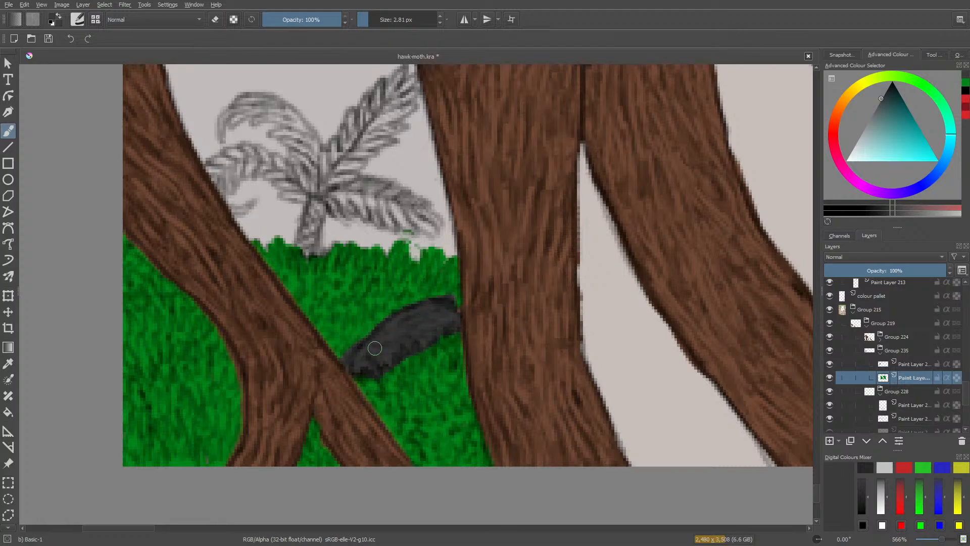
Select the pencil layer above the green paint layer and set the Pencil-2 brush to black at 5.19 px.
{"action": "left_click_drag", "start_coordinate": [941, 542], "coordinate": [927, 544]}
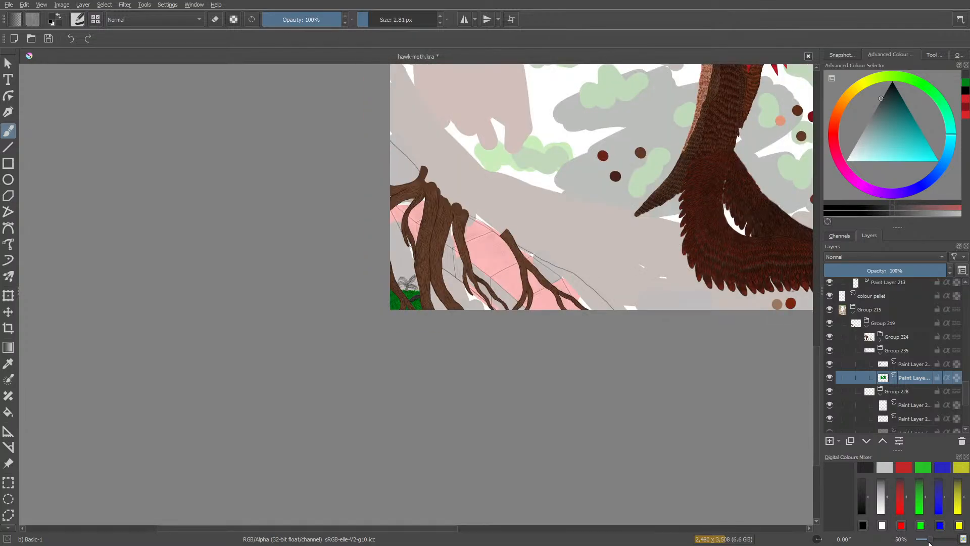
{"action": "left_click_drag", "start_coordinate": [929, 543], "coordinate": [935, 542]}
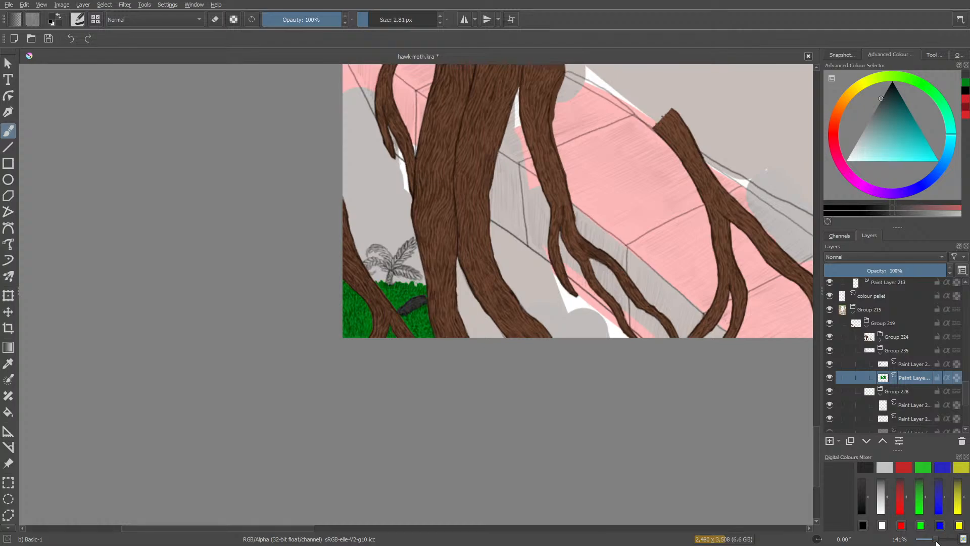
{"action": "left_click", "coordinate": [908, 364]}
{"action": "right_click", "coordinate": [275, 341]}
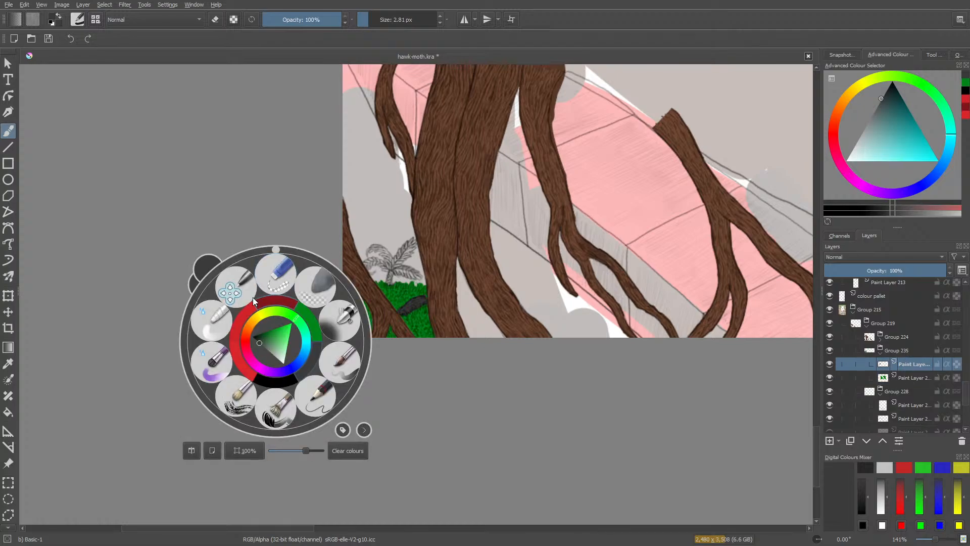
{"action": "left_click", "coordinate": [315, 397]}
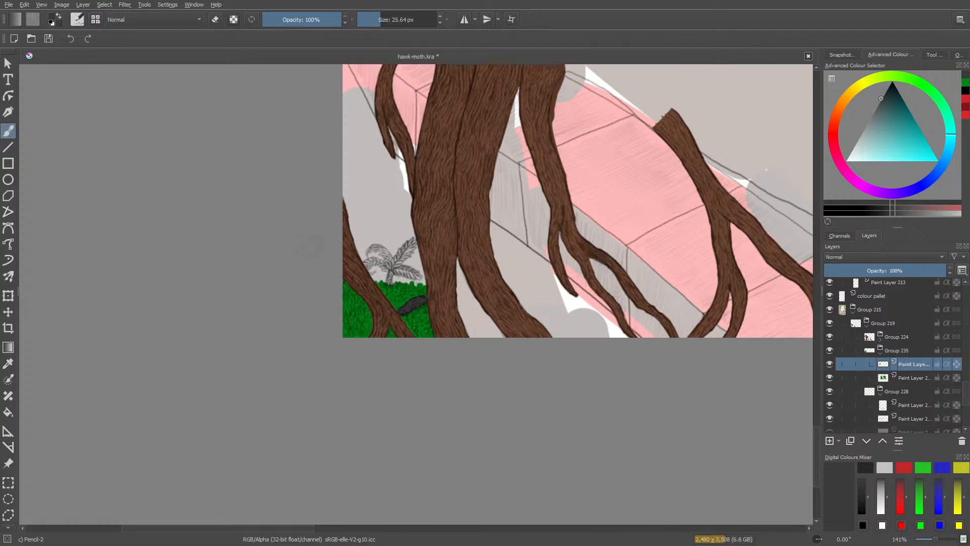
{"action": "right_click", "coordinate": [347, 250]}
{"action": "left_click", "coordinate": [327, 252]}
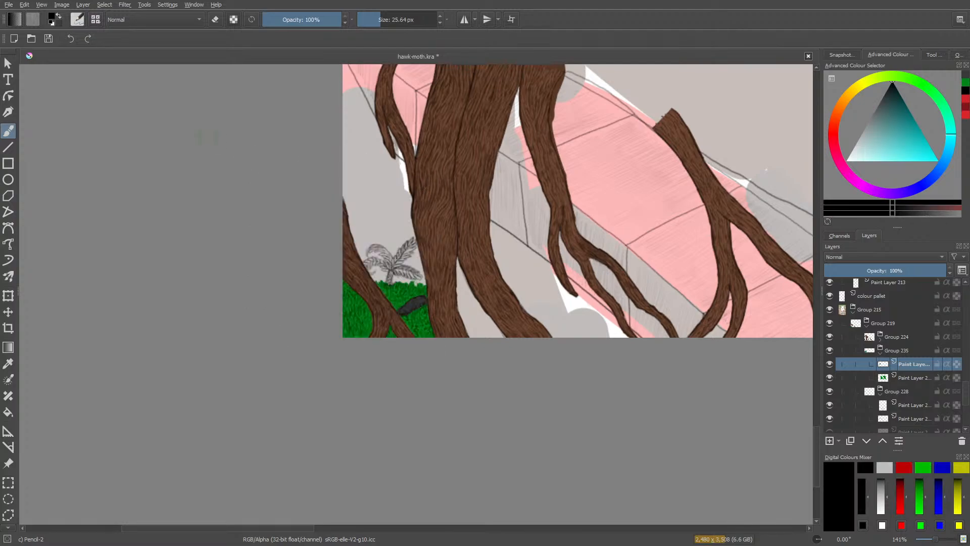
{"action": "left_click_drag", "start_coordinate": [934, 541], "coordinate": [937, 541]}
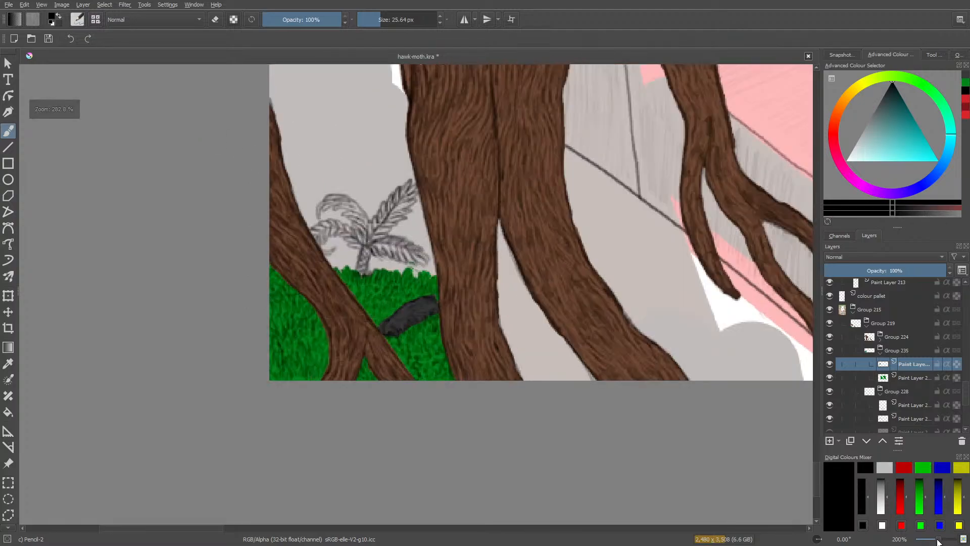
{"action": "left_click_drag", "start_coordinate": [817, 476], "coordinate": [814, 462]}
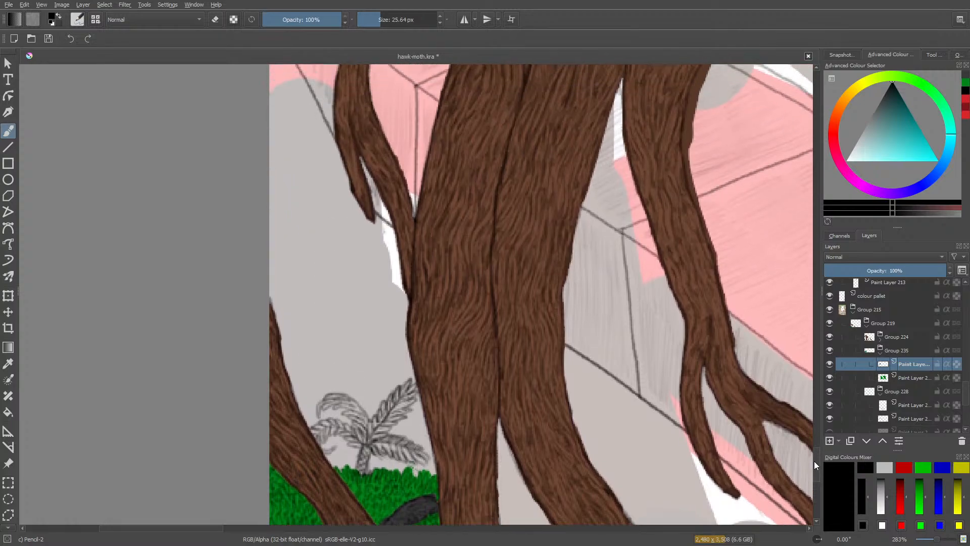
{"action": "left_click_drag", "start_coordinate": [373, 15], "coordinate": [368, 15]}
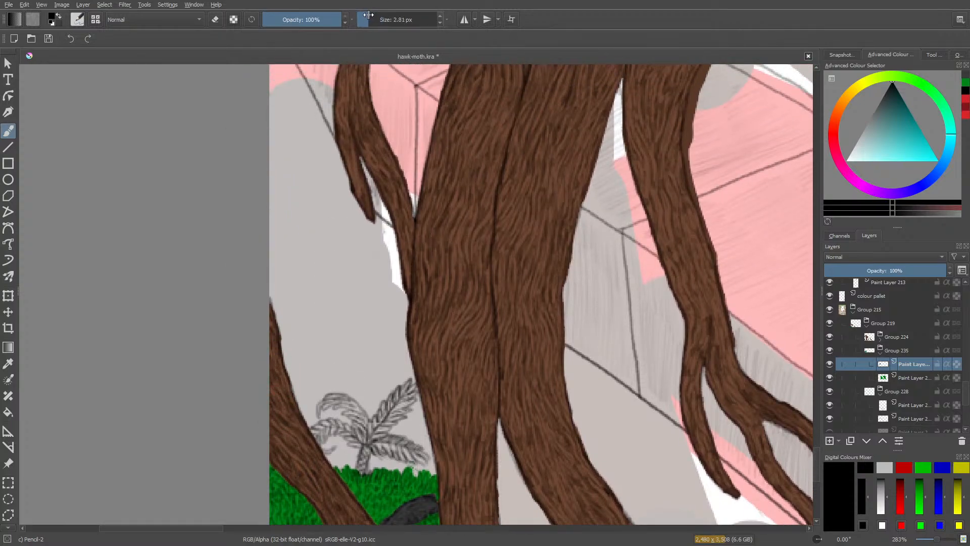
{"action": "left_click", "coordinate": [370, 19]}
{"action": "left_click", "coordinate": [311, 389]}
{"action": "left_click_drag", "start_coordinate": [308, 373], "coordinate": [322, 340]}
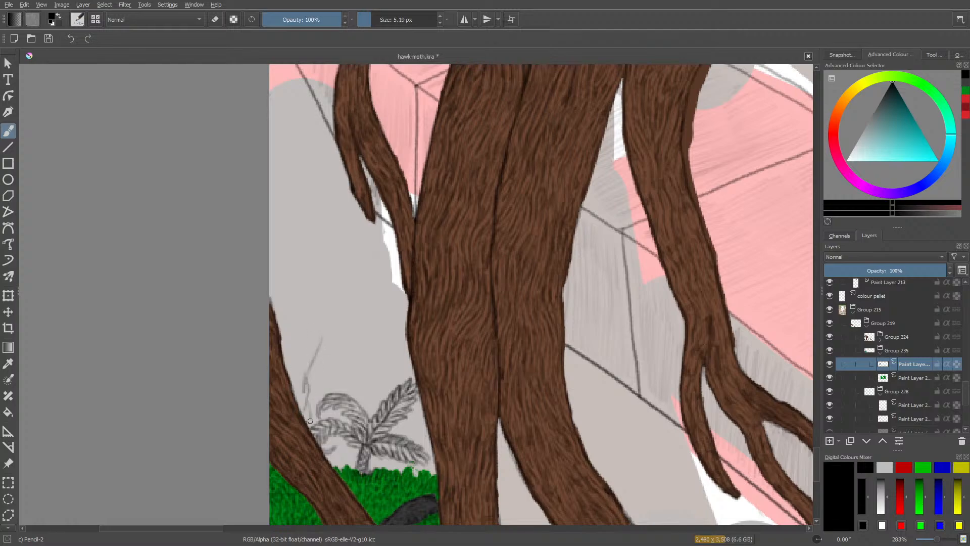
{"action": "mouse_move", "coordinate": [309, 371]}
{"action": "left_mouse_down"}
{"action": "mouse_move", "coordinate": [314, 314]}
{"action": "mouse_move", "coordinate": [322, 326]}
{"action": "mouse_move", "coordinate": [273, 305]}
{"action": "mouse_move", "coordinate": [311, 358]}
{"action": "left_mouse_up"}
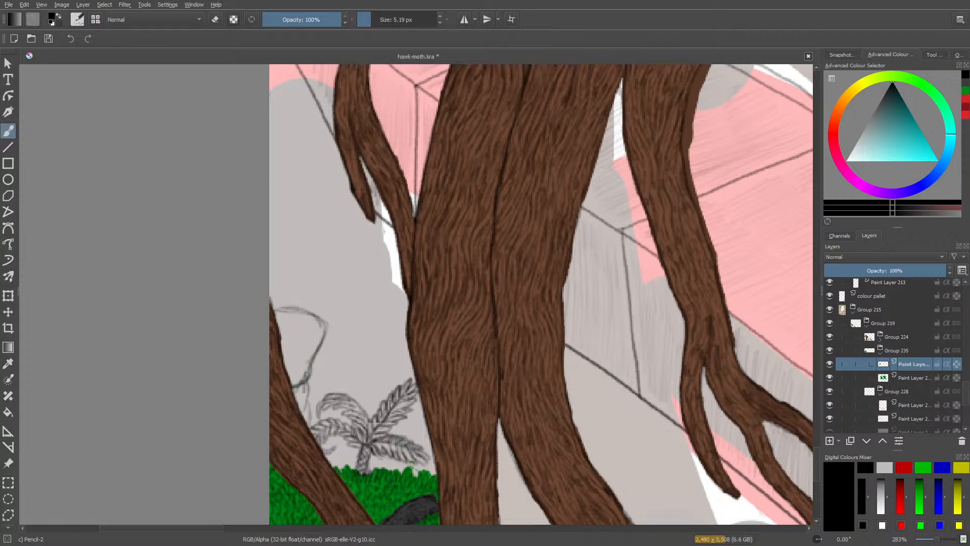
{"action": "key", "text": "e"}
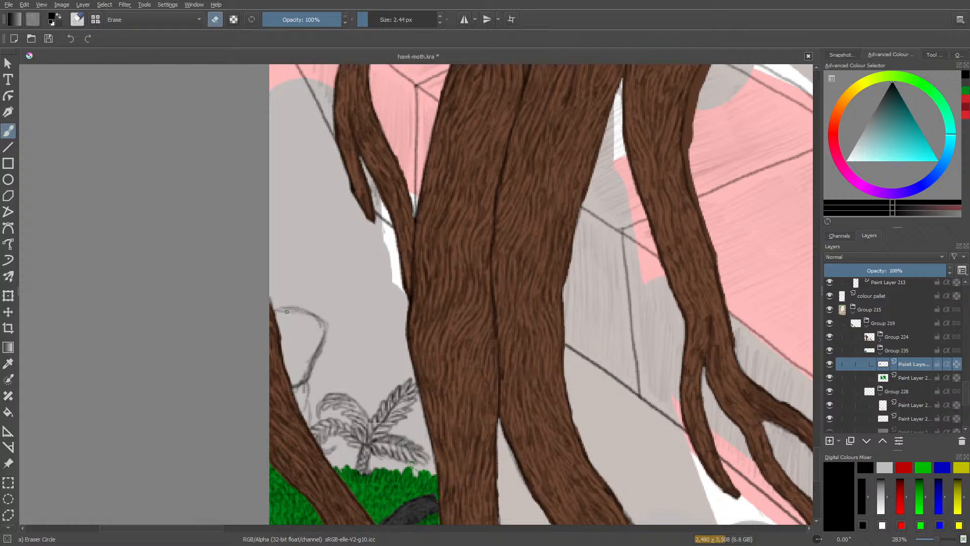
{"action": "left_click_drag", "start_coordinate": [368, 15], "coordinate": [379, 12]}
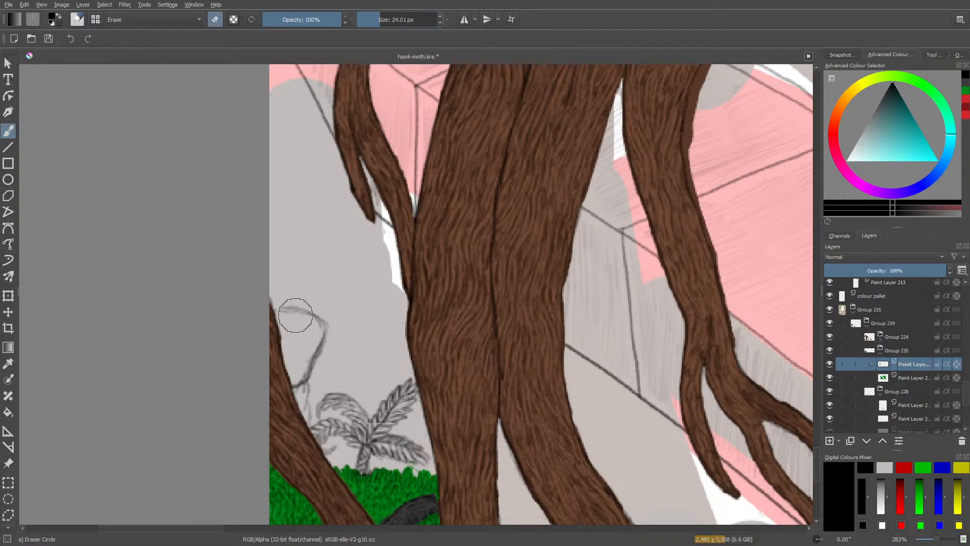
{"action": "mouse_move", "coordinate": [295, 314]}
{"action": "left_mouse_down"}
{"action": "mouse_move", "coordinate": [290, 295]}
{"action": "mouse_move", "coordinate": [312, 316]}
{"action": "left_mouse_up"}
{"action": "left_click_drag", "start_coordinate": [292, 384], "coordinate": [307, 350]}
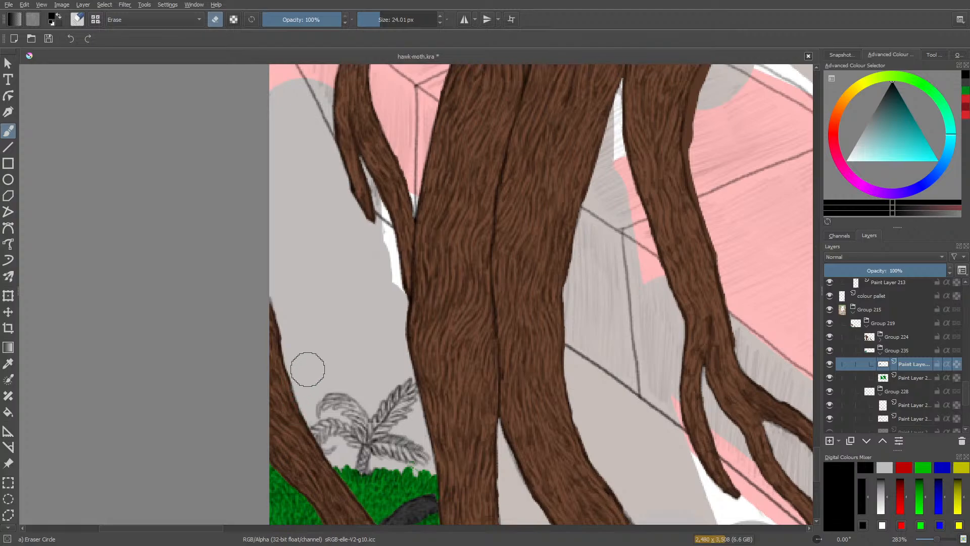
{"action": "key", "text": "e"}
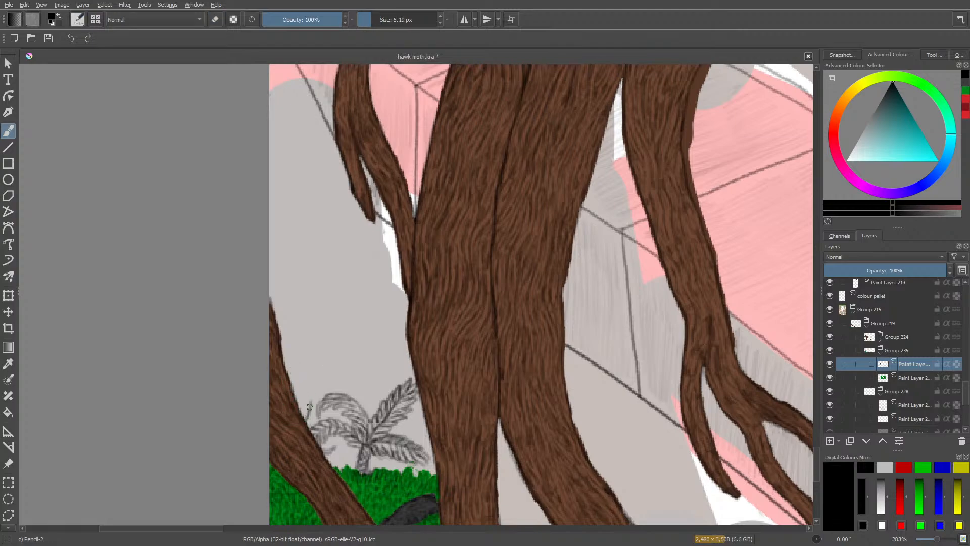
Pencil a stack of three rounded shapes beside the left root, and shade the underside and tip of the uppermost one.
{"action": "mouse_move", "coordinate": [309, 407]}
{"action": "left_mouse_down"}
{"action": "mouse_move", "coordinate": [286, 384]}
{"action": "mouse_move", "coordinate": [306, 376]}
{"action": "mouse_move", "coordinate": [304, 383]}
{"action": "mouse_move", "coordinate": [314, 363]}
{"action": "mouse_move", "coordinate": [306, 390]}
{"action": "mouse_move", "coordinate": [317, 349]}
{"action": "mouse_move", "coordinate": [279, 350]}
{"action": "mouse_move", "coordinate": [346, 326]}
{"action": "mouse_move", "coordinate": [327, 302]}
{"action": "mouse_move", "coordinate": [297, 307]}
{"action": "left_mouse_up"}
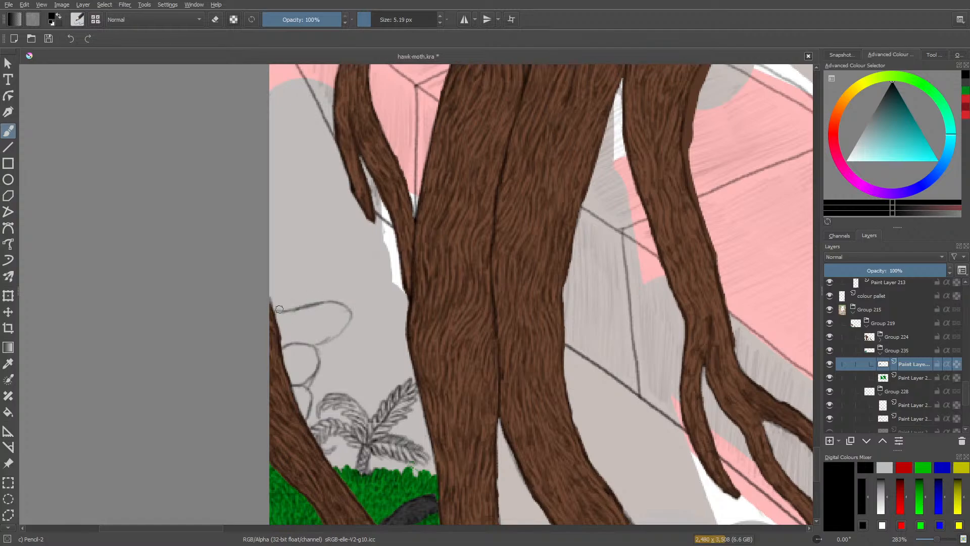
{"action": "left_click_drag", "start_coordinate": [938, 540], "coordinate": [946, 540]}
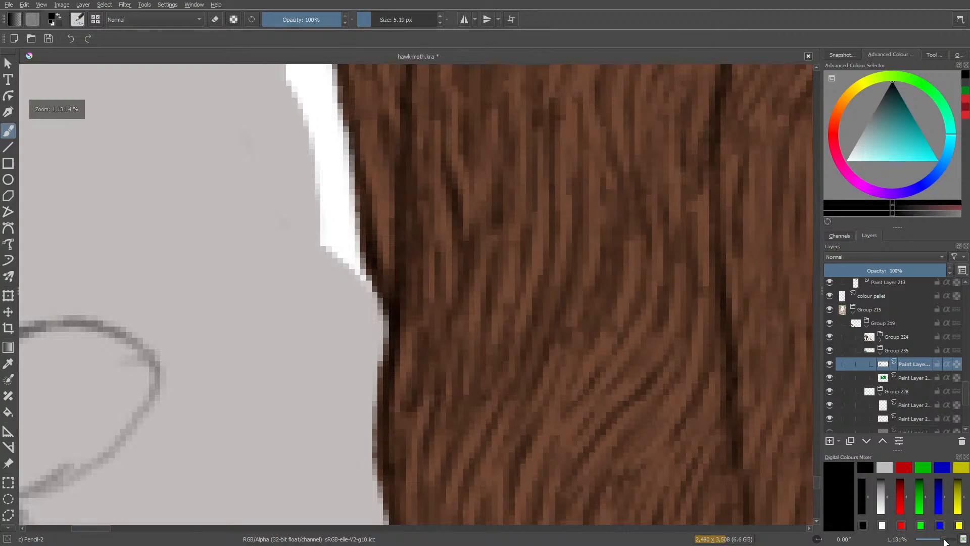
{"action": "left_click_drag", "start_coordinate": [101, 529], "coordinate": [81, 531]}
{"action": "mouse_move", "coordinate": [545, 325]}
{"action": "left_mouse_down"}
{"action": "mouse_move", "coordinate": [576, 386]}
{"action": "mouse_move", "coordinate": [525, 409]}
{"action": "mouse_move", "coordinate": [584, 376]}
{"action": "mouse_move", "coordinate": [589, 397]}
{"action": "mouse_move", "coordinate": [529, 462]}
{"action": "mouse_move", "coordinate": [547, 440]}
{"action": "mouse_move", "coordinate": [541, 457]}
{"action": "mouse_move", "coordinate": [460, 496]}
{"action": "left_mouse_up"}
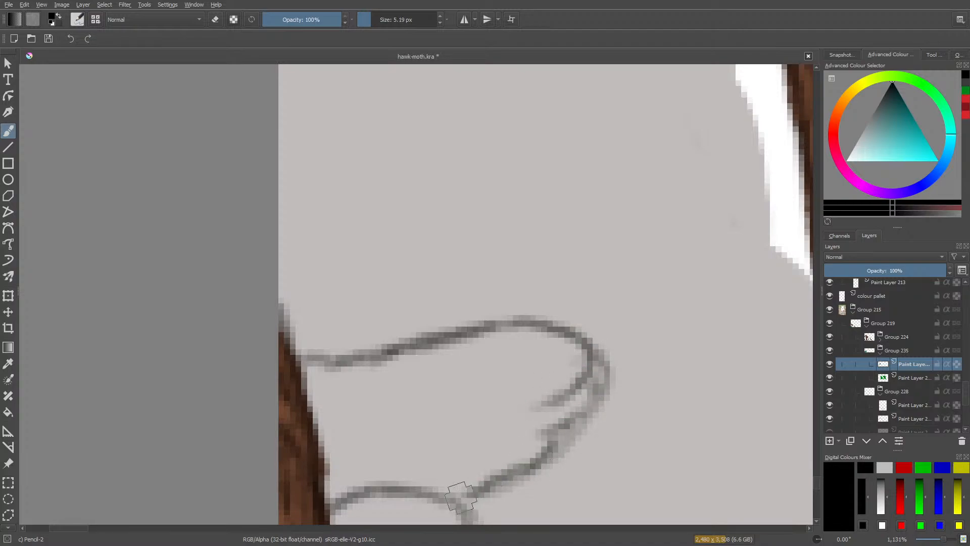
{"action": "mouse_move", "coordinate": [524, 450]}
{"action": "left_mouse_down"}
{"action": "mouse_move", "coordinate": [460, 480]}
{"action": "mouse_move", "coordinate": [468, 473]}
{"action": "mouse_move", "coordinate": [423, 476]}
{"action": "mouse_move", "coordinate": [442, 495]}
{"action": "mouse_move", "coordinate": [538, 455]}
{"action": "mouse_move", "coordinate": [541, 421]}
{"action": "mouse_move", "coordinate": [551, 440]}
{"action": "mouse_move", "coordinate": [589, 387]}
{"action": "mouse_move", "coordinate": [487, 450]}
{"action": "mouse_move", "coordinate": [466, 436]}
{"action": "mouse_move", "coordinate": [461, 465]}
{"action": "mouse_move", "coordinate": [402, 474]}
{"action": "mouse_move", "coordinate": [480, 461]}
{"action": "mouse_move", "coordinate": [410, 460]}
{"action": "mouse_move", "coordinate": [403, 476]}
{"action": "mouse_move", "coordinate": [361, 469]}
{"action": "mouse_move", "coordinate": [345, 484]}
{"action": "mouse_move", "coordinate": [320, 484]}
{"action": "mouse_move", "coordinate": [331, 470]}
{"action": "mouse_move", "coordinate": [441, 445]}
{"action": "mouse_move", "coordinate": [353, 468]}
{"action": "left_mouse_up"}
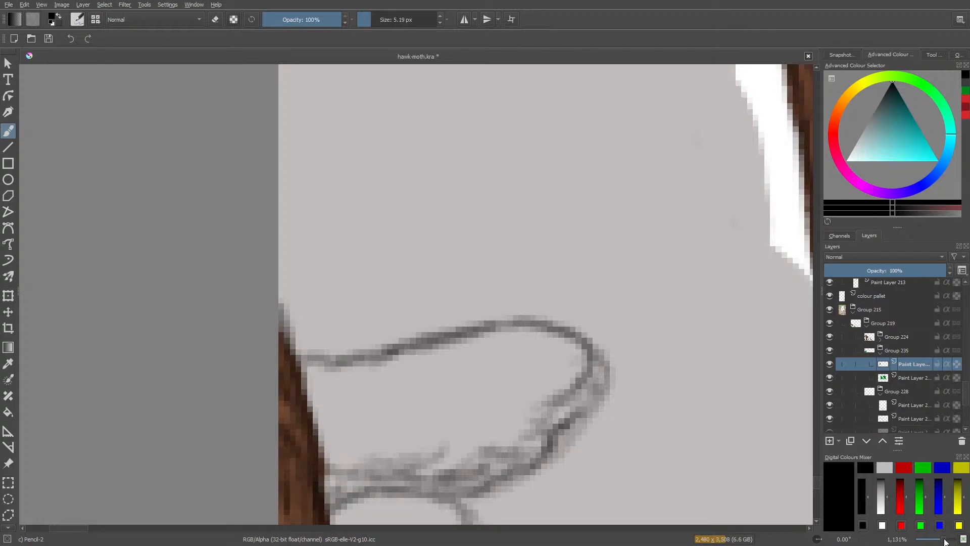
Pencil a small curl above the stacked rounded shapes, reduce the brush size to 3.21 px, and sketch a small hatched oval above it.
{"action": "mouse_move", "coordinate": [946, 542]}
{"action": "left_mouse_down"}
{"action": "mouse_move", "coordinate": [928, 542]}
{"action": "mouse_move", "coordinate": [942, 542]}
{"action": "left_mouse_up"}
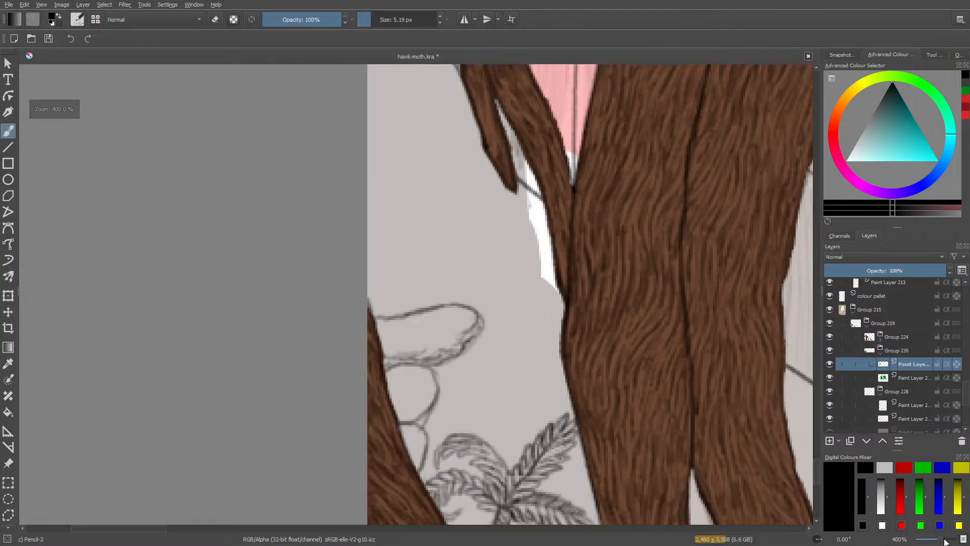
{"action": "mouse_move", "coordinate": [427, 273]}
{"action": "left_mouse_down"}
{"action": "mouse_move", "coordinate": [378, 265]}
{"action": "mouse_move", "coordinate": [401, 275]}
{"action": "mouse_move", "coordinate": [389, 273]}
{"action": "left_mouse_up"}
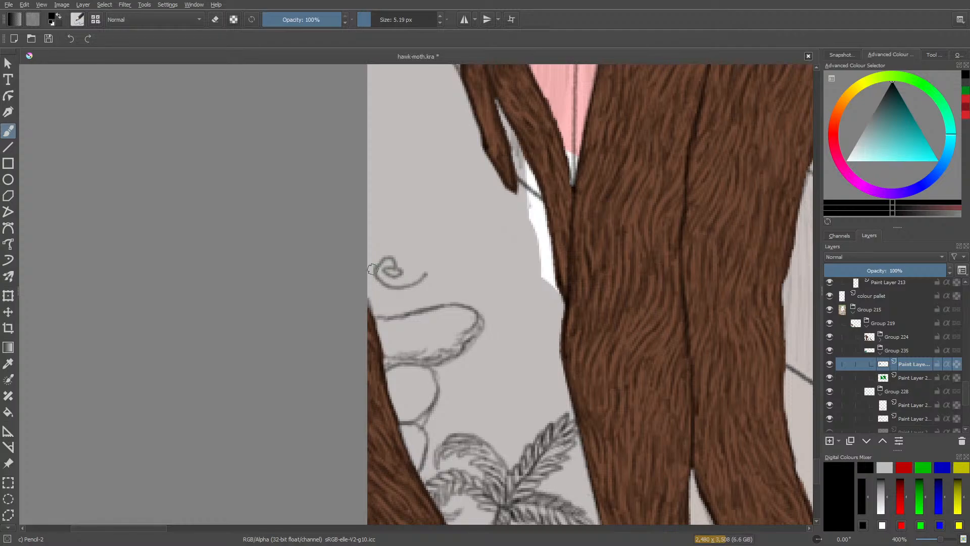
{"action": "left_click_drag", "start_coordinate": [369, 19], "coordinate": [371, 18]}
{"action": "mouse_move", "coordinate": [417, 240]}
{"action": "left_mouse_down"}
{"action": "mouse_move", "coordinate": [406, 214]}
{"action": "mouse_move", "coordinate": [414, 208]}
{"action": "mouse_move", "coordinate": [397, 231]}
{"action": "left_mouse_up"}
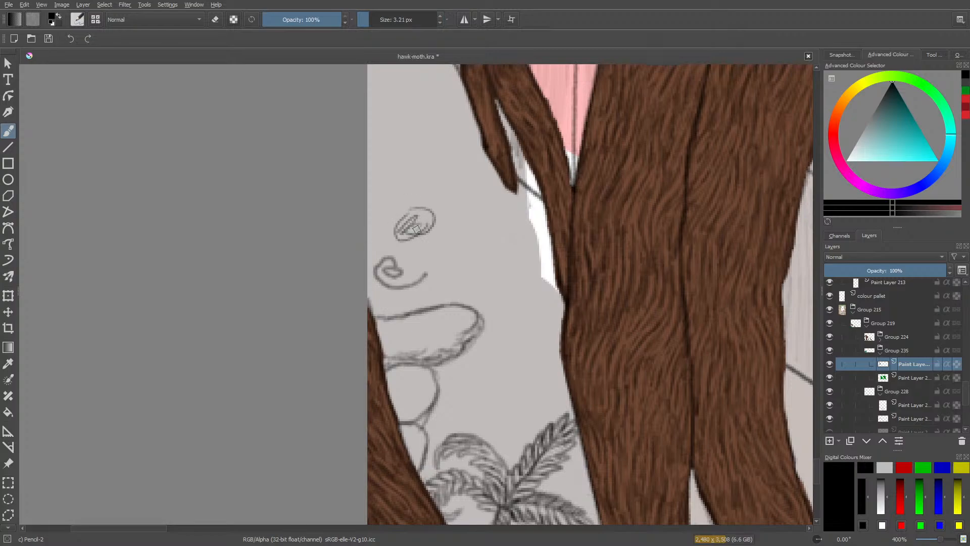
Erase the curl, the oval, the stack of rounded shapes and the leafy plant between the roots with the Eraser Circle brush.
{"action": "key", "text": "e"}
{"action": "mouse_move", "coordinate": [416, 230]}
{"action": "left_mouse_down"}
{"action": "mouse_move", "coordinate": [379, 227]}
{"action": "mouse_move", "coordinate": [396, 283]}
{"action": "mouse_move", "coordinate": [426, 207]}
{"action": "mouse_move", "coordinate": [474, 302]}
{"action": "mouse_move", "coordinate": [401, 410]}
{"action": "mouse_move", "coordinate": [384, 285]}
{"action": "mouse_move", "coordinate": [400, 461]}
{"action": "left_mouse_up"}
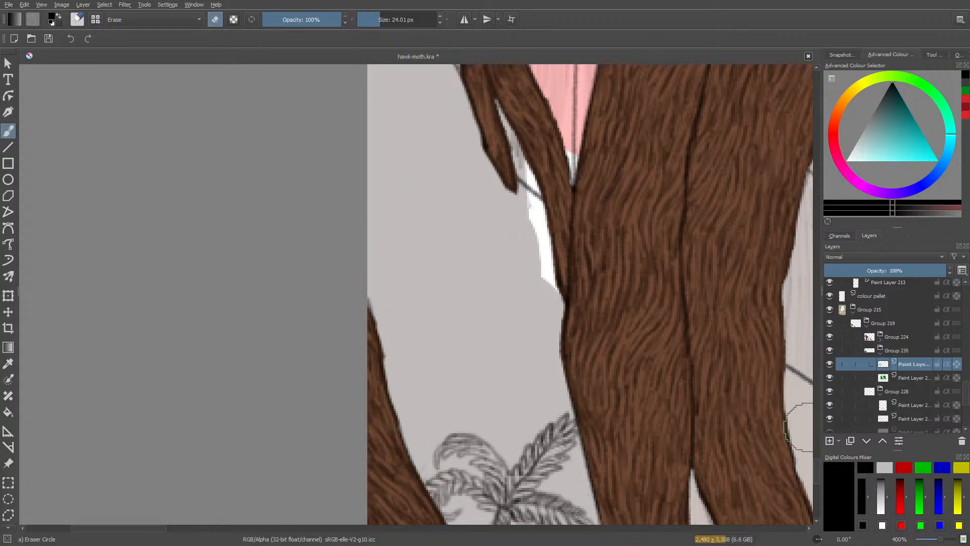
{"action": "scroll", "coordinate": [816, 455], "scroll_direction": "down", "scroll_amount": 4}
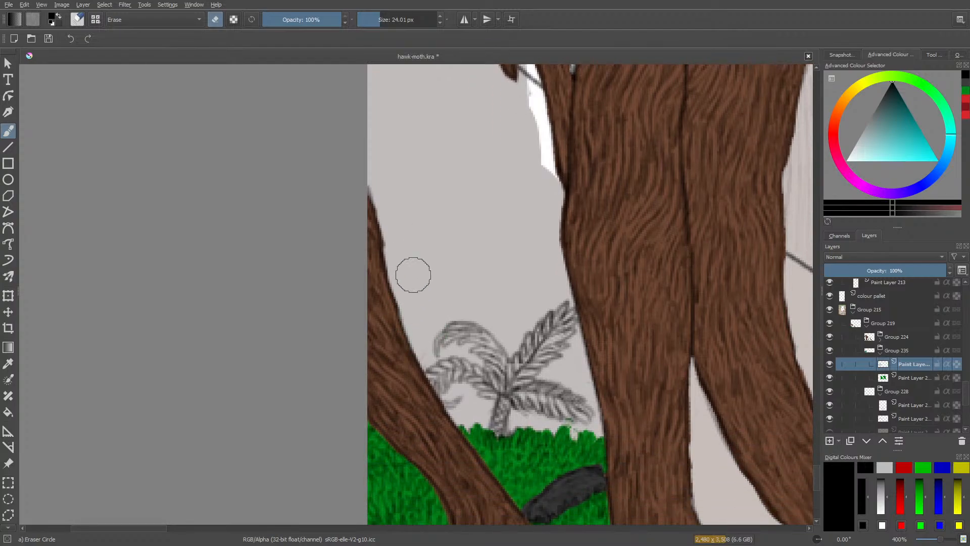
{"action": "mouse_move", "coordinate": [411, 272]}
{"action": "left_mouse_down"}
{"action": "mouse_move", "coordinate": [422, 357]}
{"action": "mouse_move", "coordinate": [474, 331]}
{"action": "mouse_move", "coordinate": [510, 336]}
{"action": "mouse_move", "coordinate": [506, 361]}
{"action": "mouse_move", "coordinate": [559, 385]}
{"action": "mouse_move", "coordinate": [541, 400]}
{"action": "mouse_move", "coordinate": [587, 402]}
{"action": "mouse_move", "coordinate": [494, 405]}
{"action": "mouse_move", "coordinate": [500, 416]}
{"action": "mouse_move", "coordinate": [446, 401]}
{"action": "mouse_move", "coordinate": [443, 368]}
{"action": "left_mouse_up"}
Pencil two trunk lines rising from the grass between the roots, and a drooping leafy frond on the trunk's right side.
{"action": "key", "text": "slash"}
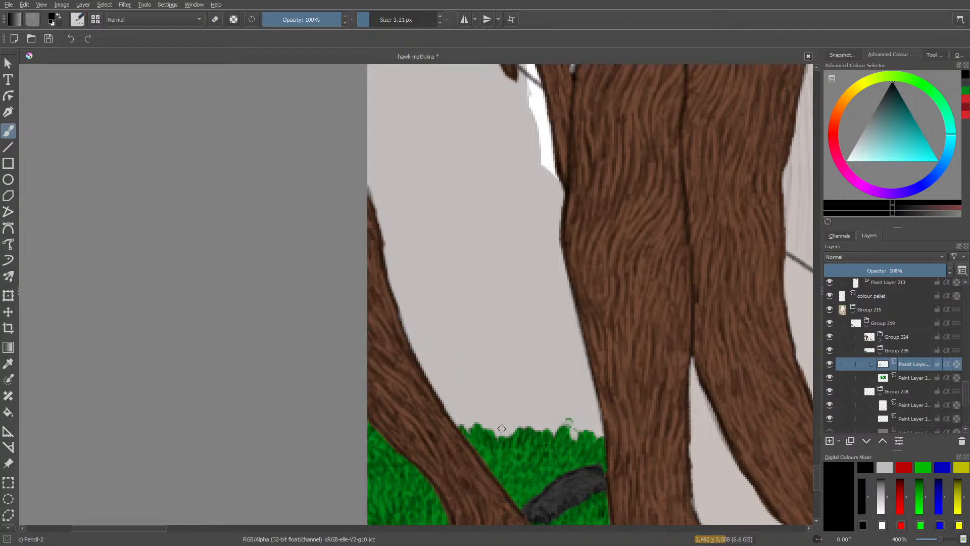
{"action": "mouse_move", "coordinate": [506, 432]}
{"action": "left_mouse_down"}
{"action": "mouse_move", "coordinate": [511, 377]}
{"action": "mouse_move", "coordinate": [498, 385]}
{"action": "mouse_move", "coordinate": [511, 353]}
{"action": "left_mouse_up"}
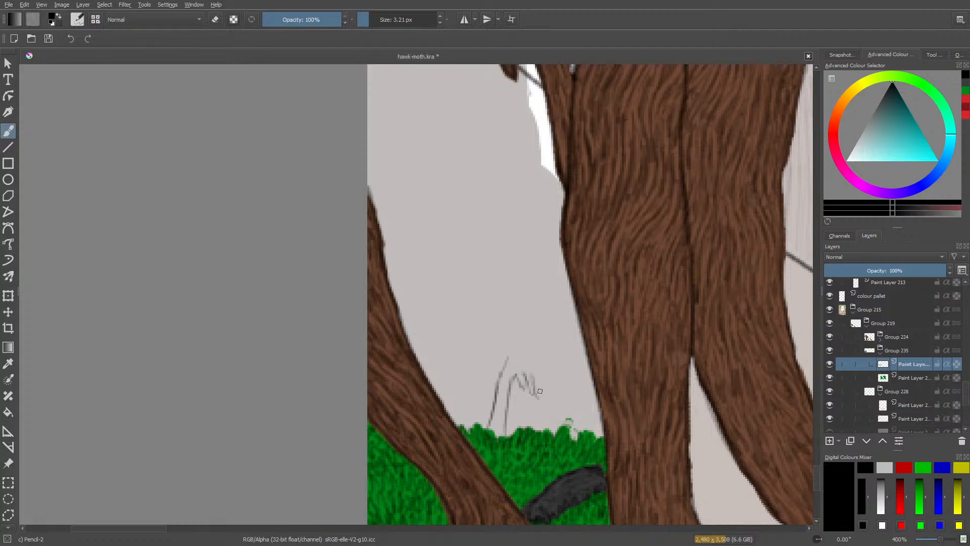
{"action": "mouse_move", "coordinate": [541, 392]}
{"action": "left_mouse_down"}
{"action": "mouse_move", "coordinate": [544, 384]}
{"action": "mouse_move", "coordinate": [522, 371]}
{"action": "left_mouse_up"}
{"action": "left_click_drag", "start_coordinate": [554, 378], "coordinate": [564, 385]}
{"action": "mouse_move", "coordinate": [556, 386]}
{"action": "left_mouse_down"}
{"action": "mouse_move", "coordinate": [523, 381]}
{"action": "mouse_move", "coordinate": [515, 369]}
{"action": "mouse_move", "coordinate": [558, 392]}
{"action": "mouse_move", "coordinate": [522, 371]}
{"action": "mouse_move", "coordinate": [555, 388]}
{"action": "left_mouse_up"}
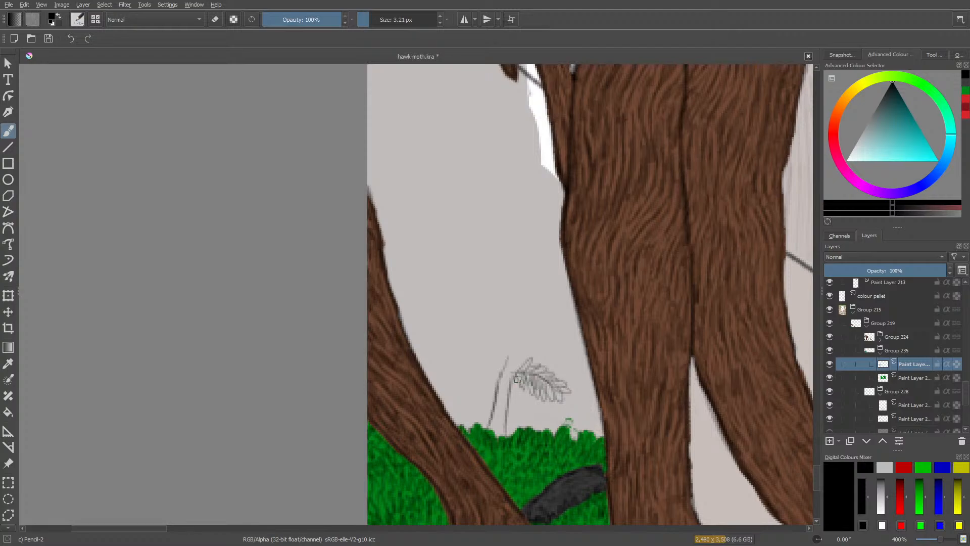
{"action": "mouse_move", "coordinate": [519, 376]}
{"action": "left_mouse_down"}
{"action": "mouse_move", "coordinate": [535, 392]}
{"action": "mouse_move", "coordinate": [540, 372]}
{"action": "mouse_move", "coordinate": [543, 394]}
{"action": "mouse_move", "coordinate": [574, 391]}
{"action": "mouse_move", "coordinate": [546, 370]}
{"action": "mouse_move", "coordinate": [518, 371]}
{"action": "mouse_move", "coordinate": [525, 360]}
{"action": "mouse_move", "coordinate": [509, 376]}
{"action": "left_mouse_up"}
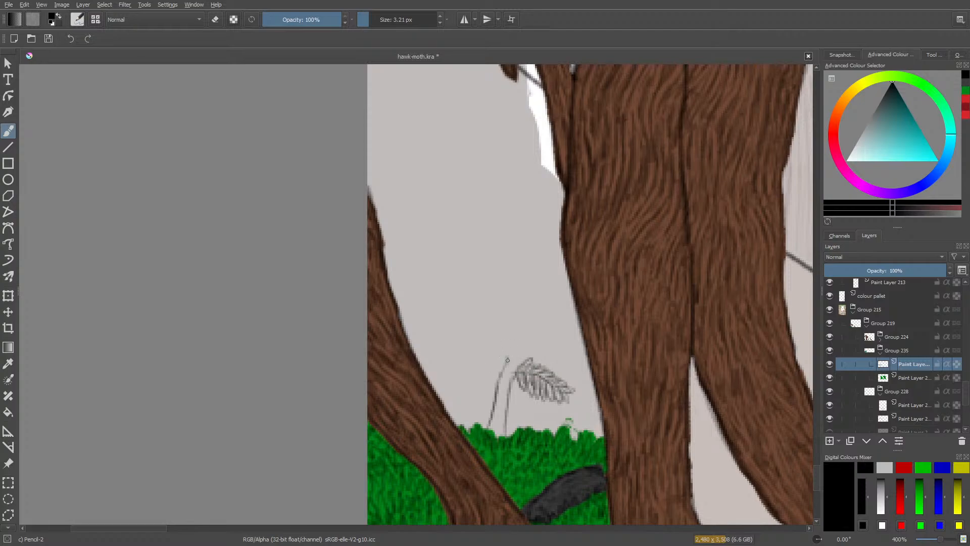
Pencil two leafy fronds spreading to the palm's left and fill in the crown where they meet the right frond.
{"action": "mouse_move", "coordinate": [503, 353]}
{"action": "left_mouse_down"}
{"action": "mouse_move", "coordinate": [541, 355]}
{"action": "mouse_move", "coordinate": [560, 383]}
{"action": "mouse_move", "coordinate": [530, 358]}
{"action": "mouse_move", "coordinate": [559, 373]}
{"action": "mouse_move", "coordinate": [538, 354]}
{"action": "mouse_move", "coordinate": [514, 361]}
{"action": "mouse_move", "coordinate": [527, 353]}
{"action": "mouse_move", "coordinate": [502, 328]}
{"action": "mouse_move", "coordinate": [493, 358]}
{"action": "mouse_move", "coordinate": [496, 373]}
{"action": "mouse_move", "coordinate": [508, 369]}
{"action": "mouse_move", "coordinate": [475, 380]}
{"action": "mouse_move", "coordinate": [487, 366]}
{"action": "mouse_move", "coordinate": [466, 376]}
{"action": "mouse_move", "coordinate": [478, 365]}
{"action": "mouse_move", "coordinate": [450, 365]}
{"action": "left_mouse_up"}
{"action": "mouse_move", "coordinate": [450, 365]}
{"action": "left_mouse_down"}
{"action": "mouse_move", "coordinate": [467, 364]}
{"action": "mouse_move", "coordinate": [458, 358]}
{"action": "left_mouse_up"}
{"action": "mouse_move", "coordinate": [459, 358]}
{"action": "left_mouse_down"}
{"action": "mouse_move", "coordinate": [473, 362]}
{"action": "mouse_move", "coordinate": [465, 357]}
{"action": "left_mouse_up"}
{"action": "mouse_move", "coordinate": [467, 356]}
{"action": "left_mouse_down"}
{"action": "mouse_move", "coordinate": [511, 357]}
{"action": "mouse_move", "coordinate": [509, 365]}
{"action": "mouse_move", "coordinate": [492, 335]}
{"action": "mouse_move", "coordinate": [467, 346]}
{"action": "mouse_move", "coordinate": [497, 342]}
{"action": "mouse_move", "coordinate": [516, 364]}
{"action": "mouse_move", "coordinate": [515, 350]}
{"action": "mouse_move", "coordinate": [465, 345]}
{"action": "mouse_move", "coordinate": [493, 332]}
{"action": "mouse_move", "coordinate": [513, 338]}
{"action": "mouse_move", "coordinate": [523, 356]}
{"action": "mouse_move", "coordinate": [512, 373]}
{"action": "left_mouse_up"}
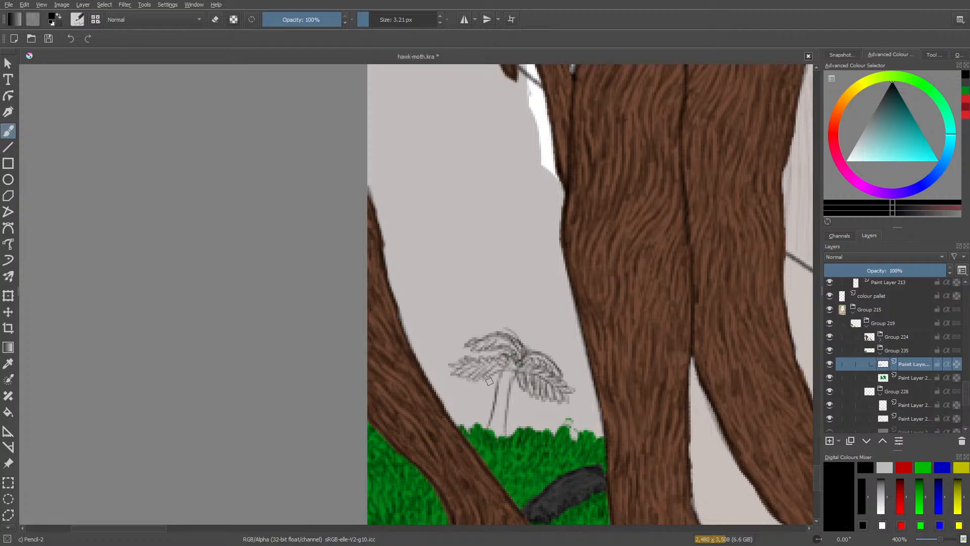
Erase the palm's two left fronds, then pencil a lower drooping frond and an arching line above it.
{"action": "key", "text": "e"}
{"action": "mouse_move", "coordinate": [485, 341]}
{"action": "left_mouse_down"}
{"action": "mouse_move", "coordinate": [498, 340]}
{"action": "mouse_move", "coordinate": [467, 344]}
{"action": "mouse_move", "coordinate": [475, 374]}
{"action": "mouse_move", "coordinate": [505, 356]}
{"action": "mouse_move", "coordinate": [462, 369]}
{"action": "mouse_move", "coordinate": [522, 358]}
{"action": "mouse_move", "coordinate": [511, 342]}
{"action": "mouse_move", "coordinate": [494, 342]}
{"action": "mouse_move", "coordinate": [486, 347]}
{"action": "mouse_move", "coordinate": [505, 358]}
{"action": "mouse_move", "coordinate": [493, 365]}
{"action": "mouse_move", "coordinate": [499, 373]}
{"action": "mouse_move", "coordinate": [484, 368]}
{"action": "mouse_move", "coordinate": [474, 394]}
{"action": "mouse_move", "coordinate": [480, 374]}
{"action": "mouse_move", "coordinate": [461, 393]}
{"action": "left_mouse_up"}
{"action": "left_click", "coordinate": [369, 20]}
{"action": "key", "text": "e"}
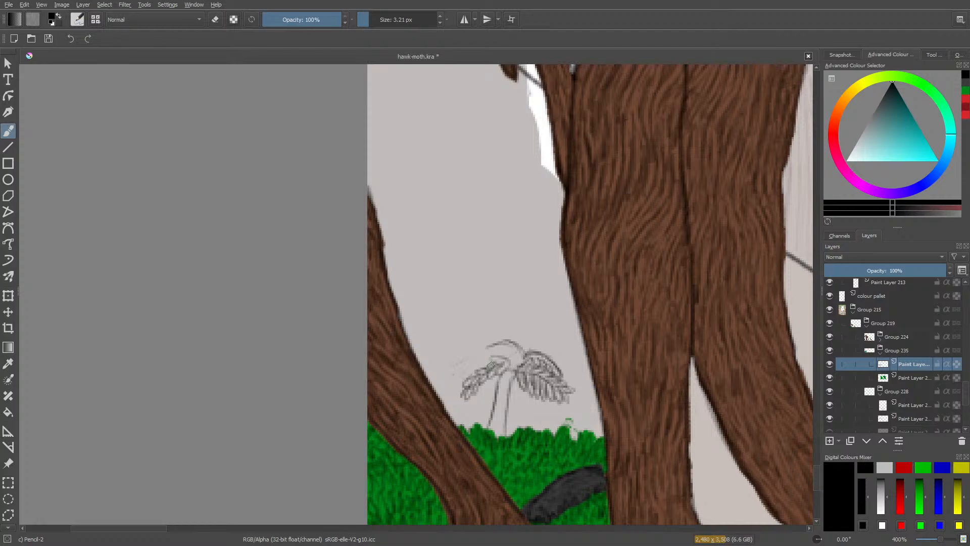
Erase the palm's drooping left frond and redraw it as a curved stem with leaflets along both sides.
{"action": "key", "text": "e"}
{"action": "mouse_move", "coordinate": [484, 368]}
{"action": "left_mouse_down"}
{"action": "mouse_move", "coordinate": [465, 380]}
{"action": "mouse_move", "coordinate": [482, 375]}
{"action": "mouse_move", "coordinate": [487, 384]}
{"action": "mouse_move", "coordinate": [478, 376]}
{"action": "mouse_move", "coordinate": [470, 387]}
{"action": "left_mouse_up"}
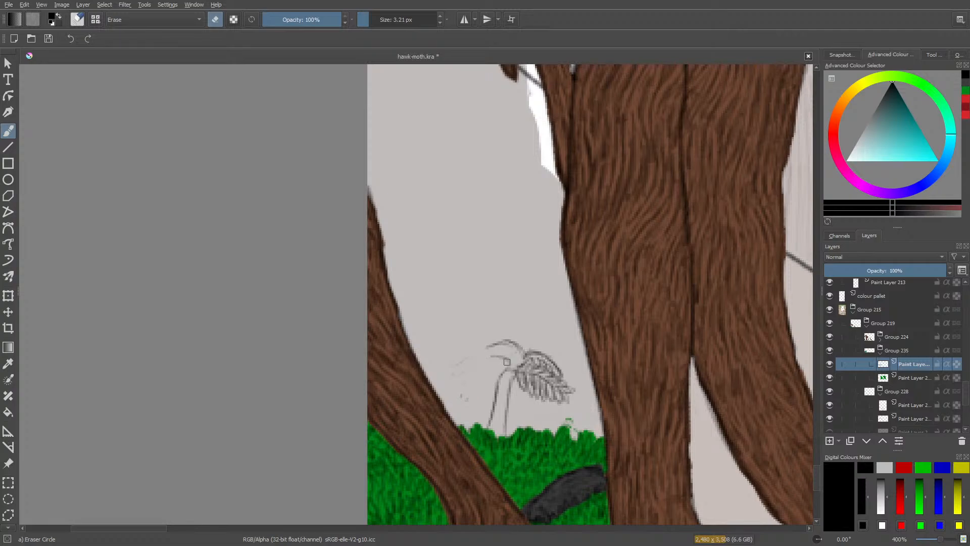
{"action": "key", "text": "e"}
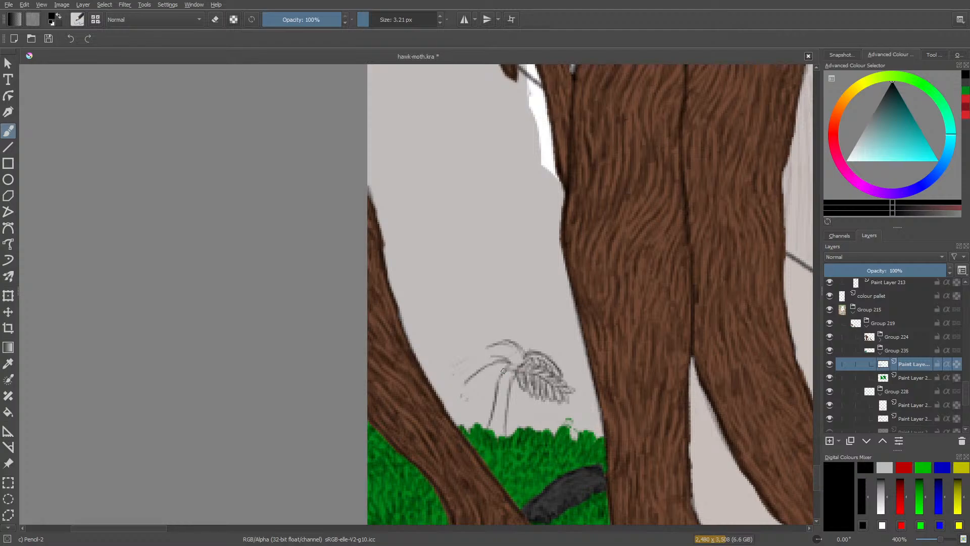
{"action": "mouse_move", "coordinate": [502, 364]}
{"action": "left_mouse_down"}
{"action": "mouse_move", "coordinate": [478, 382]}
{"action": "mouse_move", "coordinate": [487, 364]}
{"action": "mouse_move", "coordinate": [469, 373]}
{"action": "mouse_move", "coordinate": [470, 390]}
{"action": "mouse_move", "coordinate": [470, 373]}
{"action": "mouse_move", "coordinate": [459, 392]}
{"action": "left_mouse_up"}
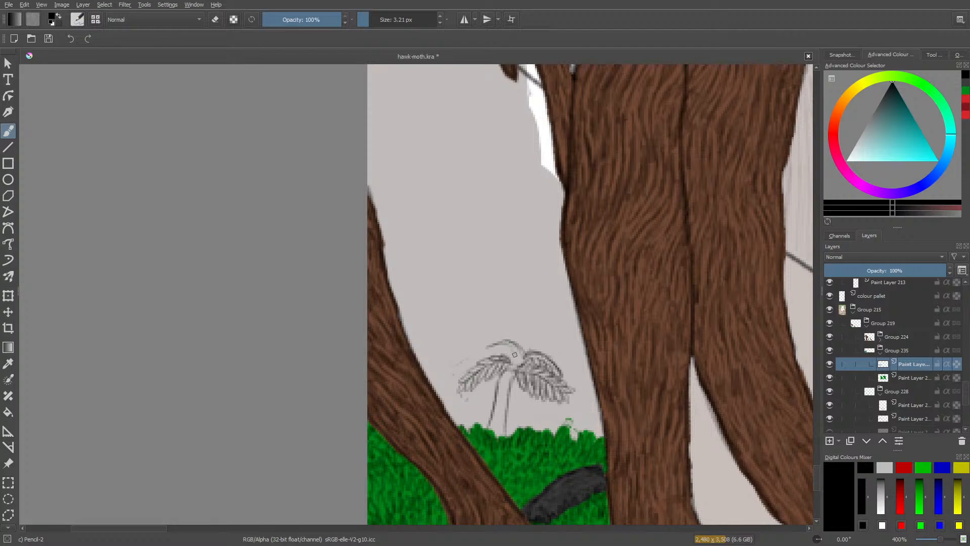
Pencil leaflets along the palm's upper arching frond, and hatch and darken its trunk down to the grass.
{"action": "mouse_move", "coordinate": [511, 348]}
{"action": "left_mouse_down"}
{"action": "mouse_move", "coordinate": [498, 343]}
{"action": "mouse_move", "coordinate": [476, 358]}
{"action": "mouse_move", "coordinate": [506, 348]}
{"action": "mouse_move", "coordinate": [483, 351]}
{"action": "left_mouse_up"}
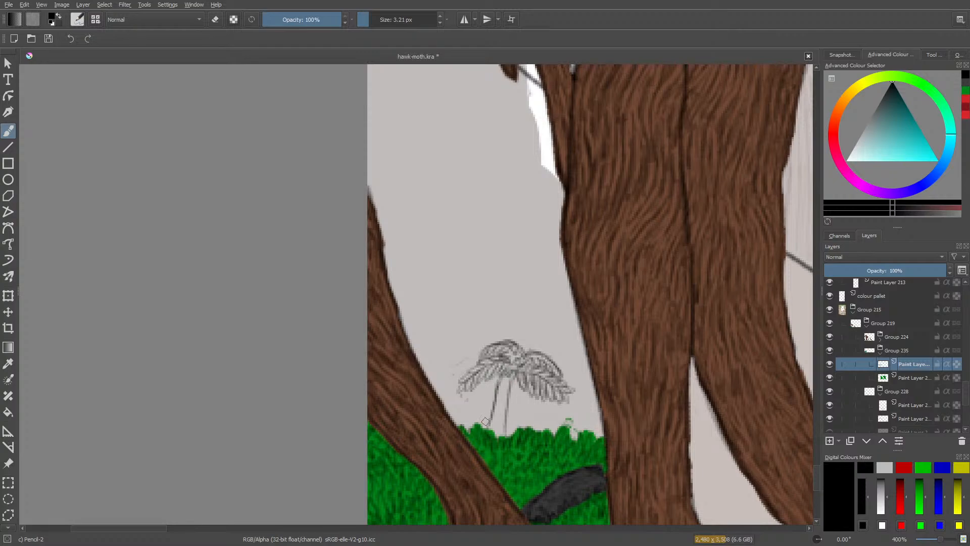
{"action": "mouse_move", "coordinate": [485, 421]}
{"action": "left_mouse_down"}
{"action": "mouse_move", "coordinate": [501, 432]}
{"action": "mouse_move", "coordinate": [493, 438]}
{"action": "mouse_move", "coordinate": [504, 387]}
{"action": "mouse_move", "coordinate": [506, 398]}
{"action": "mouse_move", "coordinate": [496, 384]}
{"action": "mouse_move", "coordinate": [492, 430]}
{"action": "left_mouse_up"}
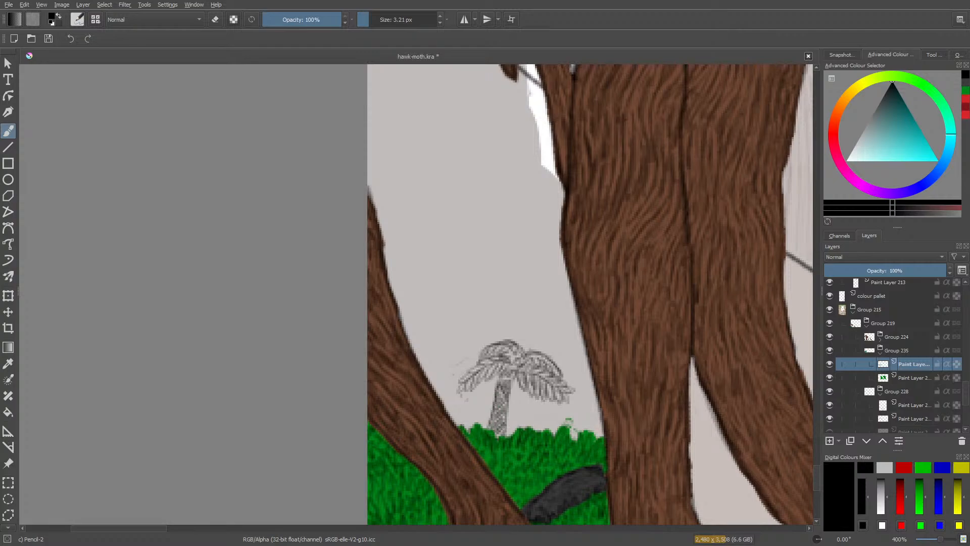
{"action": "left_click_drag", "start_coordinate": [512, 384], "coordinate": [503, 426]}
{"action": "mouse_move", "coordinate": [508, 383]}
{"action": "left_mouse_down"}
{"action": "mouse_move", "coordinate": [495, 395]}
{"action": "mouse_move", "coordinate": [507, 420]}
{"action": "mouse_move", "coordinate": [489, 420]}
{"action": "left_mouse_up"}
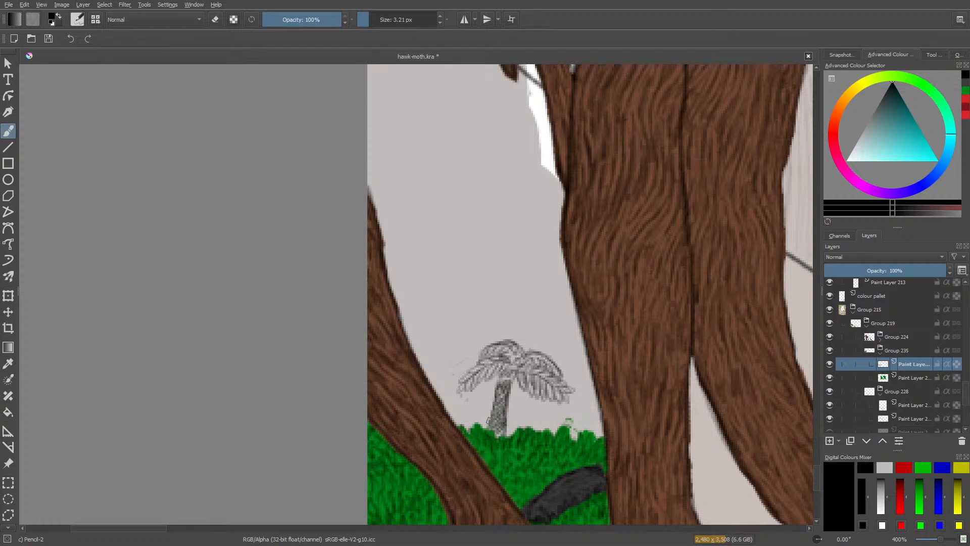
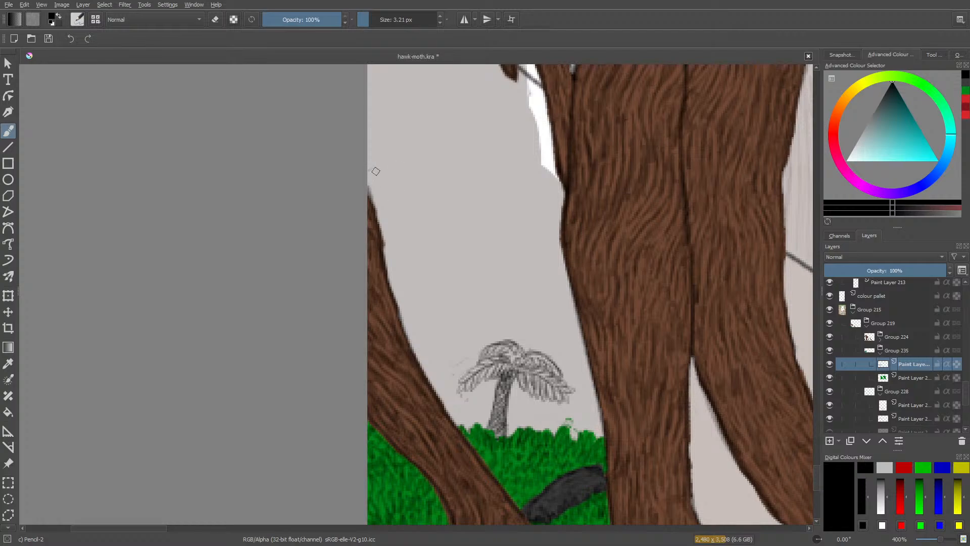
Pencil the outline of a stacked rock formation behind the leftmost root and hatch the underside of its overhanging top rock.
{"action": "mouse_move", "coordinate": [370, 169]}
{"action": "left_mouse_down"}
{"action": "mouse_move", "coordinate": [447, 172]}
{"action": "mouse_move", "coordinate": [443, 205]}
{"action": "mouse_move", "coordinate": [449, 180]}
{"action": "mouse_move", "coordinate": [414, 252]}
{"action": "mouse_move", "coordinate": [374, 275]}
{"action": "mouse_move", "coordinate": [383, 287]}
{"action": "mouse_move", "coordinate": [389, 271]}
{"action": "mouse_move", "coordinate": [414, 287]}
{"action": "mouse_move", "coordinate": [406, 280]}
{"action": "mouse_move", "coordinate": [416, 354]}
{"action": "mouse_move", "coordinate": [406, 338]}
{"action": "mouse_move", "coordinate": [428, 378]}
{"action": "mouse_move", "coordinate": [425, 364]}
{"action": "mouse_move", "coordinate": [434, 418]}
{"action": "mouse_move", "coordinate": [438, 401]}
{"action": "mouse_move", "coordinate": [458, 427]}
{"action": "left_mouse_up"}
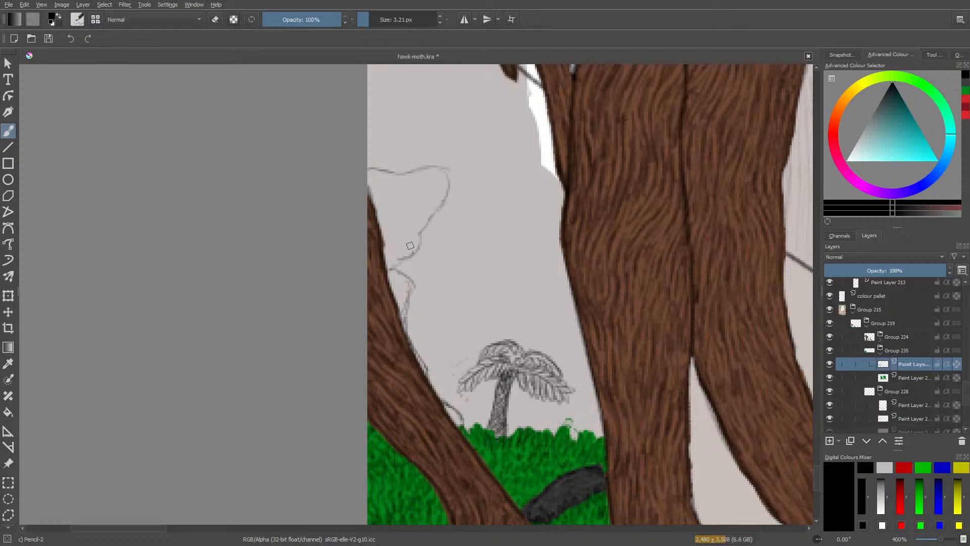
{"action": "mouse_move", "coordinate": [409, 254]}
{"action": "left_mouse_down"}
{"action": "mouse_move", "coordinate": [389, 270]}
{"action": "mouse_move", "coordinate": [406, 247]}
{"action": "mouse_move", "coordinate": [387, 247]}
{"action": "mouse_move", "coordinate": [386, 262]}
{"action": "mouse_move", "coordinate": [411, 239]}
{"action": "mouse_move", "coordinate": [383, 244]}
{"action": "mouse_move", "coordinate": [420, 224]}
{"action": "mouse_move", "coordinate": [381, 237]}
{"action": "mouse_move", "coordinate": [433, 215]}
{"action": "mouse_move", "coordinate": [414, 231]}
{"action": "mouse_move", "coordinate": [423, 215]}
{"action": "left_mouse_up"}
{"action": "mouse_move", "coordinate": [437, 203]}
{"action": "left_mouse_down"}
{"action": "mouse_move", "coordinate": [425, 206]}
{"action": "mouse_move", "coordinate": [433, 196]}
{"action": "left_mouse_up"}
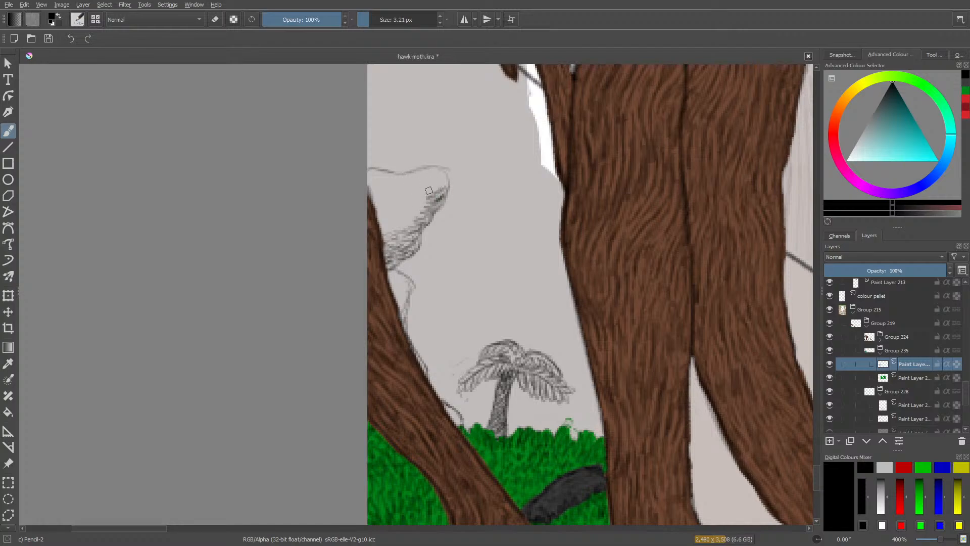
{"action": "left_click_drag", "start_coordinate": [447, 184], "coordinate": [414, 247]}
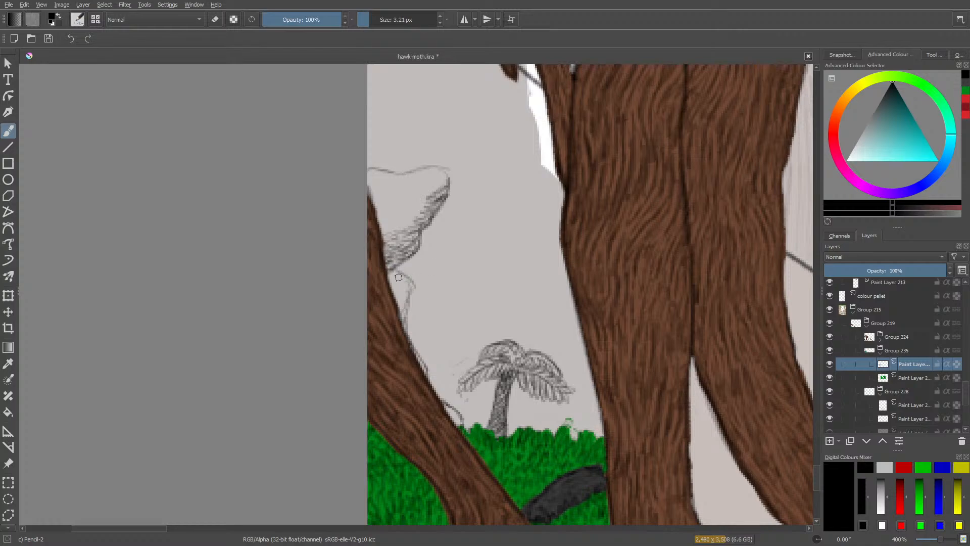
Hatch the lower rocks of the formation along the root down to the grass.
{"action": "mouse_move", "coordinate": [399, 306]}
{"action": "left_mouse_down"}
{"action": "mouse_move", "coordinate": [407, 298]}
{"action": "mouse_move", "coordinate": [402, 318]}
{"action": "mouse_move", "coordinate": [394, 291]}
{"action": "mouse_move", "coordinate": [404, 289]}
{"action": "mouse_move", "coordinate": [389, 279]}
{"action": "mouse_move", "coordinate": [407, 282]}
{"action": "mouse_move", "coordinate": [391, 273]}
{"action": "mouse_move", "coordinate": [412, 298]}
{"action": "left_mouse_up"}
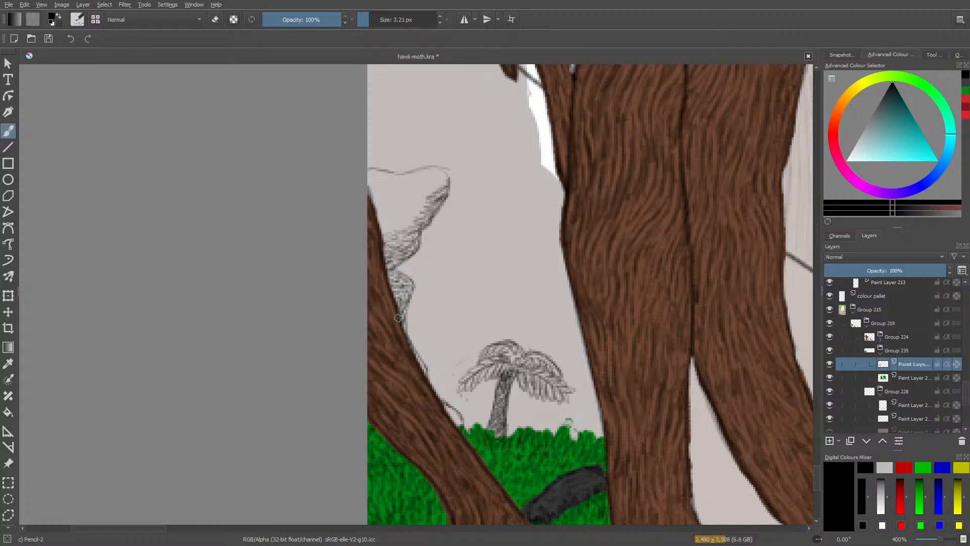
{"action": "left_click_drag", "start_coordinate": [416, 369], "coordinate": [416, 358]}
{"action": "mouse_move", "coordinate": [448, 406]}
{"action": "left_mouse_down"}
{"action": "mouse_move", "coordinate": [459, 422]}
{"action": "mouse_move", "coordinate": [440, 402]}
{"action": "mouse_move", "coordinate": [461, 427]}
{"action": "left_mouse_up"}
Shade the top rock's face with curved contour lines and darken its edges and the crevice beneath it.
{"action": "mouse_move", "coordinate": [385, 223]}
{"action": "left_mouse_down"}
{"action": "mouse_move", "coordinate": [410, 215]}
{"action": "mouse_move", "coordinate": [392, 217]}
{"action": "mouse_move", "coordinate": [408, 227]}
{"action": "mouse_move", "coordinate": [392, 241]}
{"action": "mouse_move", "coordinate": [383, 229]}
{"action": "mouse_move", "coordinate": [410, 210]}
{"action": "mouse_move", "coordinate": [386, 212]}
{"action": "mouse_move", "coordinate": [423, 201]}
{"action": "mouse_move", "coordinate": [405, 204]}
{"action": "mouse_move", "coordinate": [416, 228]}
{"action": "mouse_move", "coordinate": [384, 225]}
{"action": "mouse_move", "coordinate": [422, 223]}
{"action": "mouse_move", "coordinate": [385, 220]}
{"action": "mouse_move", "coordinate": [423, 212]}
{"action": "mouse_move", "coordinate": [381, 220]}
{"action": "mouse_move", "coordinate": [400, 226]}
{"action": "mouse_move", "coordinate": [426, 204]}
{"action": "mouse_move", "coordinate": [407, 199]}
{"action": "mouse_move", "coordinate": [433, 189]}
{"action": "mouse_move", "coordinate": [404, 206]}
{"action": "mouse_move", "coordinate": [422, 182]}
{"action": "left_mouse_up"}
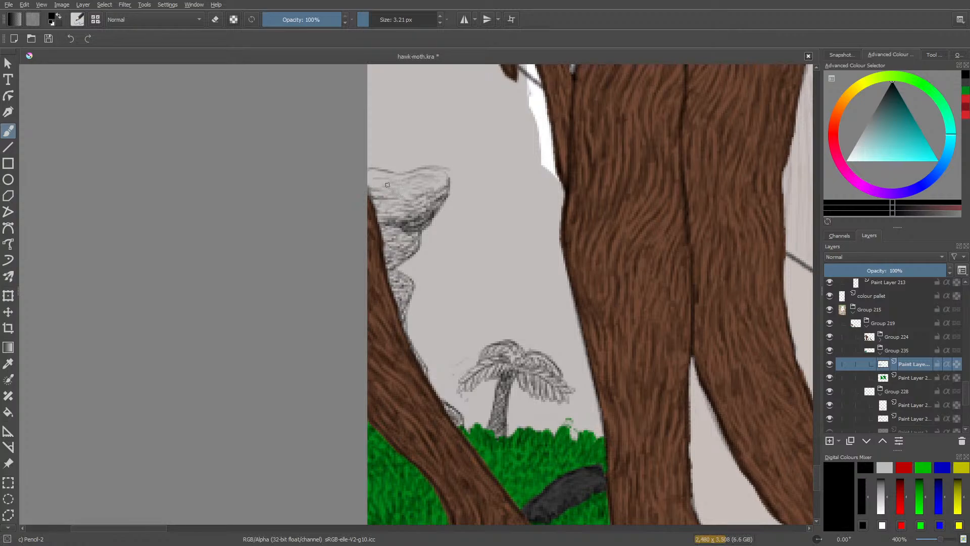
{"action": "mouse_move", "coordinate": [382, 180]}
{"action": "left_mouse_down"}
{"action": "mouse_move", "coordinate": [370, 175]}
{"action": "mouse_move", "coordinate": [390, 183]}
{"action": "mouse_move", "coordinate": [448, 175]}
{"action": "mouse_move", "coordinate": [445, 190]}
{"action": "left_mouse_up"}
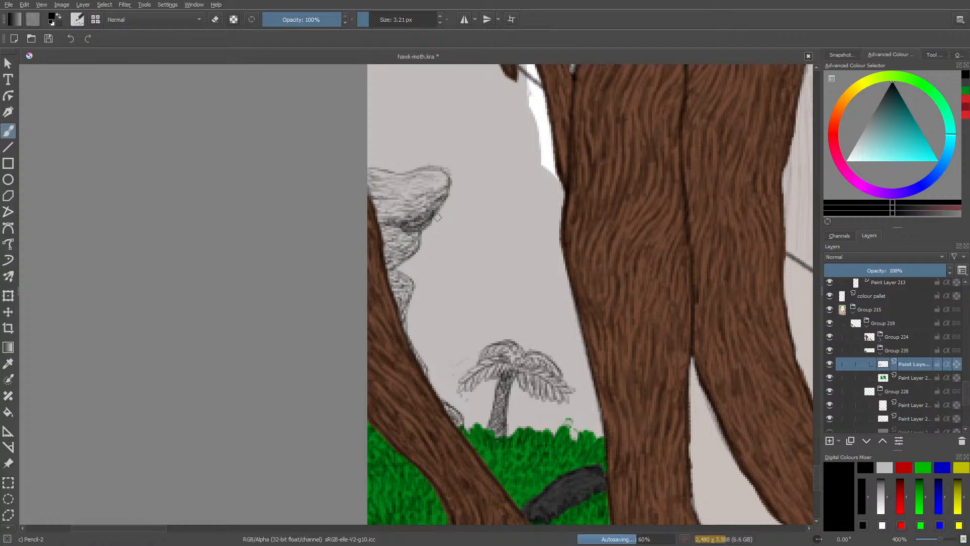
{"action": "key", "text": "e"}
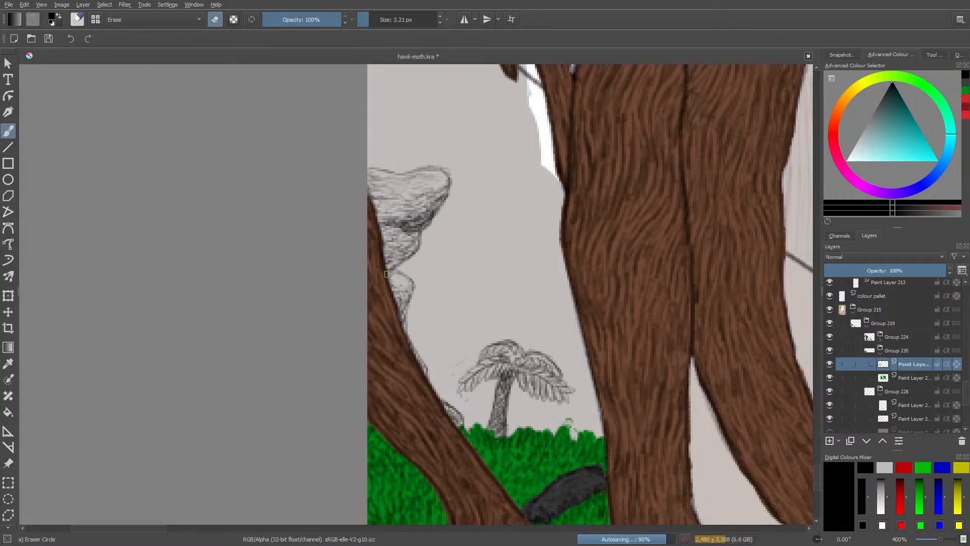
{"action": "key", "text": "e"}
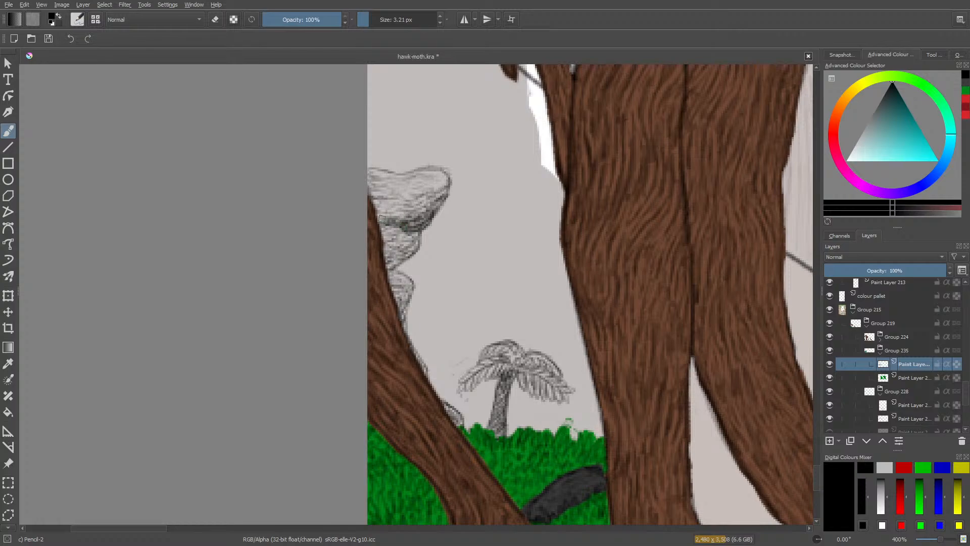
{"action": "left_click_drag", "start_coordinate": [385, 210], "coordinate": [387, 203]}
{"action": "mouse_move", "coordinate": [429, 180]}
{"action": "left_mouse_down"}
{"action": "mouse_move", "coordinate": [412, 182]}
{"action": "mouse_move", "coordinate": [430, 175]}
{"action": "left_mouse_up"}
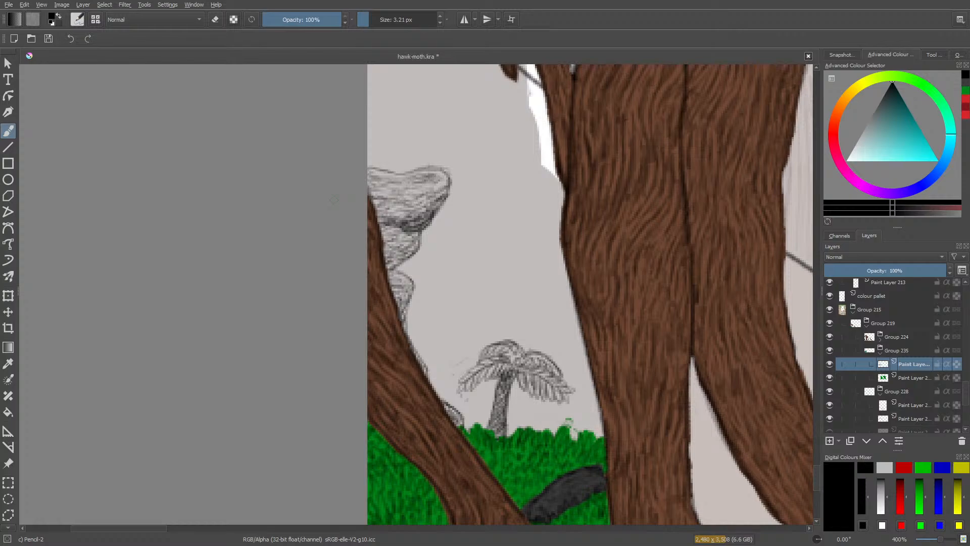
Add a new paint layer above the rock and palm sketch layer.
{"action": "mouse_move", "coordinate": [942, 542]}
{"action": "left_mouse_down"}
{"action": "mouse_move", "coordinate": [925, 540]}
{"action": "mouse_move", "coordinate": [941, 544]}
{"action": "left_mouse_up"}
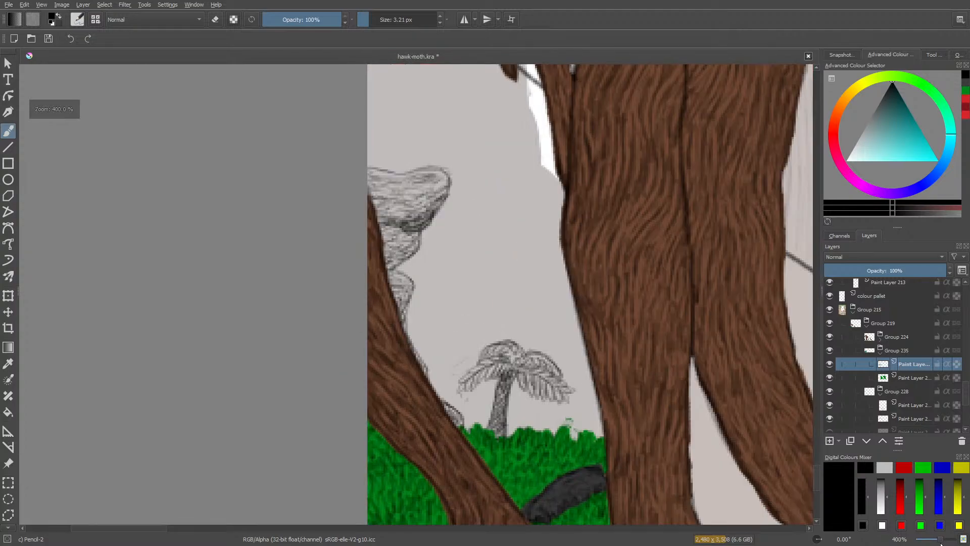
{"action": "left_click_drag", "start_coordinate": [818, 478], "coordinate": [825, 465]}
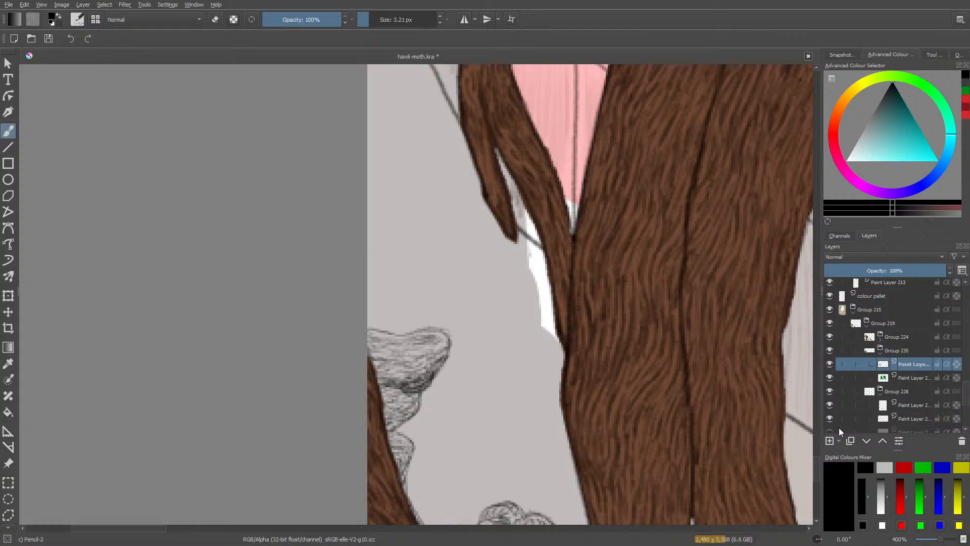
{"action": "left_click", "coordinate": [829, 441]}
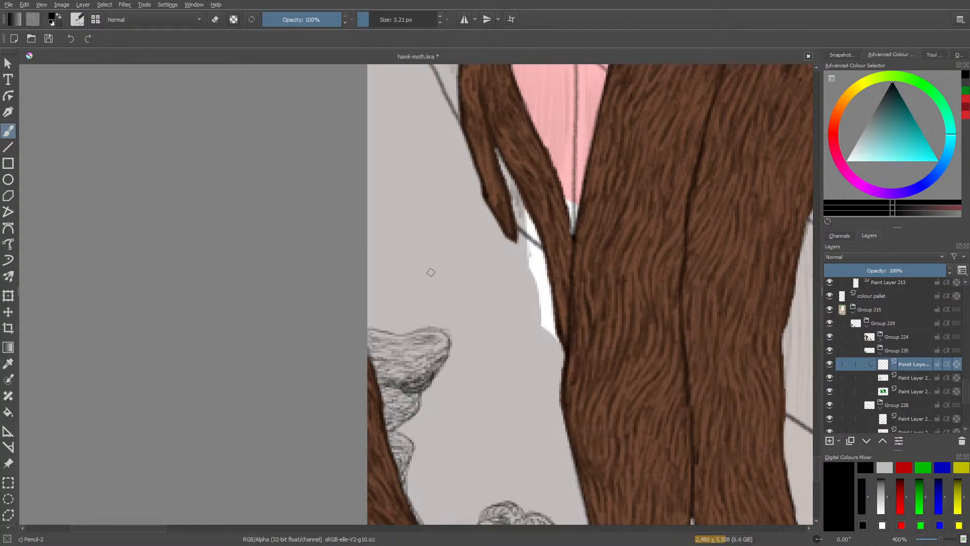
Try pencilling spiky leaves sprouting from the outer tip and upper edge of the top rock.
{"action": "mouse_move", "coordinate": [454, 321]}
{"action": "left_mouse_down"}
{"action": "mouse_move", "coordinate": [438, 328]}
{"action": "mouse_move", "coordinate": [484, 311]}
{"action": "mouse_move", "coordinate": [437, 327]}
{"action": "mouse_move", "coordinate": [488, 320]}
{"action": "mouse_move", "coordinate": [445, 329]}
{"action": "mouse_move", "coordinate": [479, 336]}
{"action": "mouse_move", "coordinate": [471, 362]}
{"action": "mouse_move", "coordinate": [460, 363]}
{"action": "mouse_move", "coordinate": [440, 331]}
{"action": "left_mouse_up"}
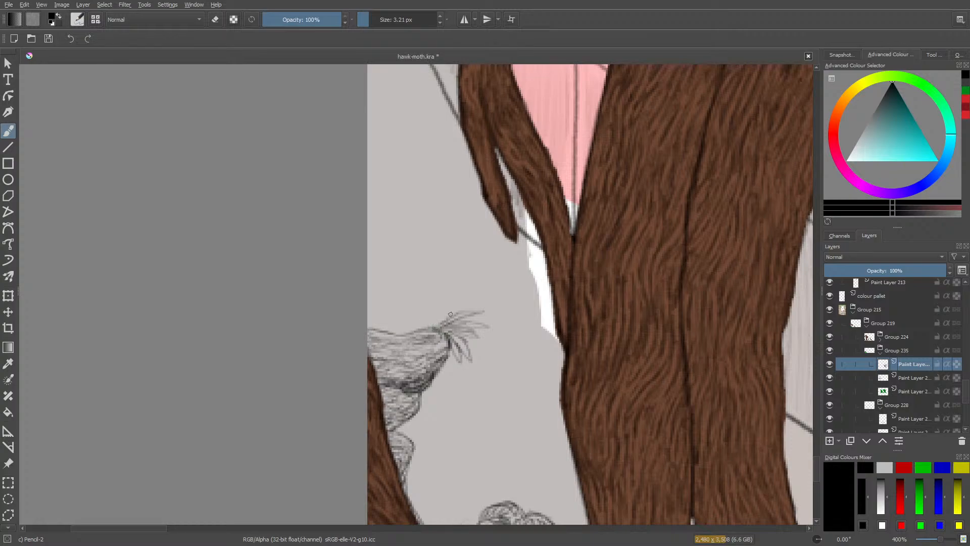
{"action": "left_click_drag", "start_coordinate": [433, 307], "coordinate": [443, 282]}
{"action": "mouse_move", "coordinate": [445, 284]}
{"action": "left_mouse_down"}
{"action": "mouse_move", "coordinate": [437, 308]}
{"action": "mouse_move", "coordinate": [429, 301]}
{"action": "mouse_move", "coordinate": [422, 316]}
{"action": "mouse_move", "coordinate": [431, 289]}
{"action": "mouse_move", "coordinate": [422, 304]}
{"action": "left_mouse_up"}
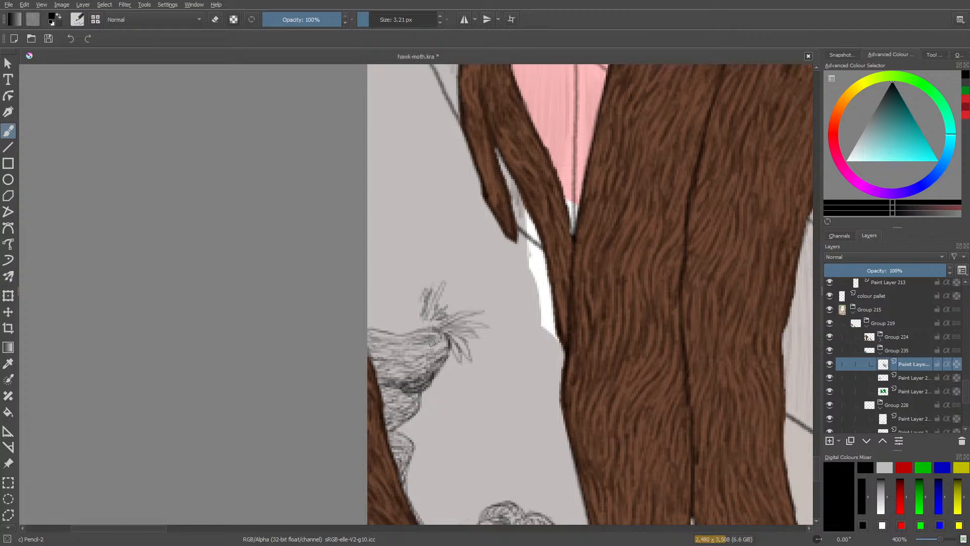
{"action": "right_click", "coordinate": [400, 336]}
{"action": "left_click", "coordinate": [398, 339]}
{"action": "left_click", "coordinate": [401, 375]}
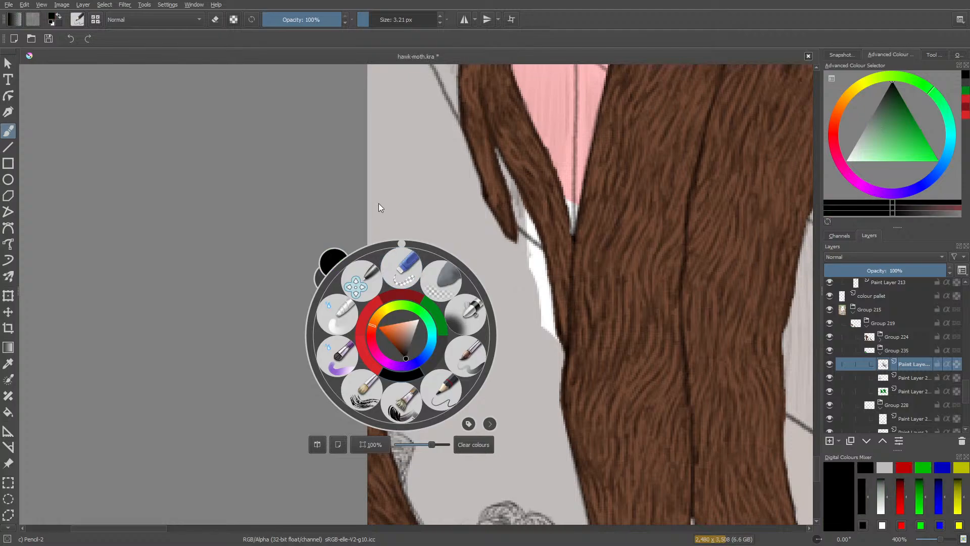
{"action": "left_click", "coordinate": [379, 203]}
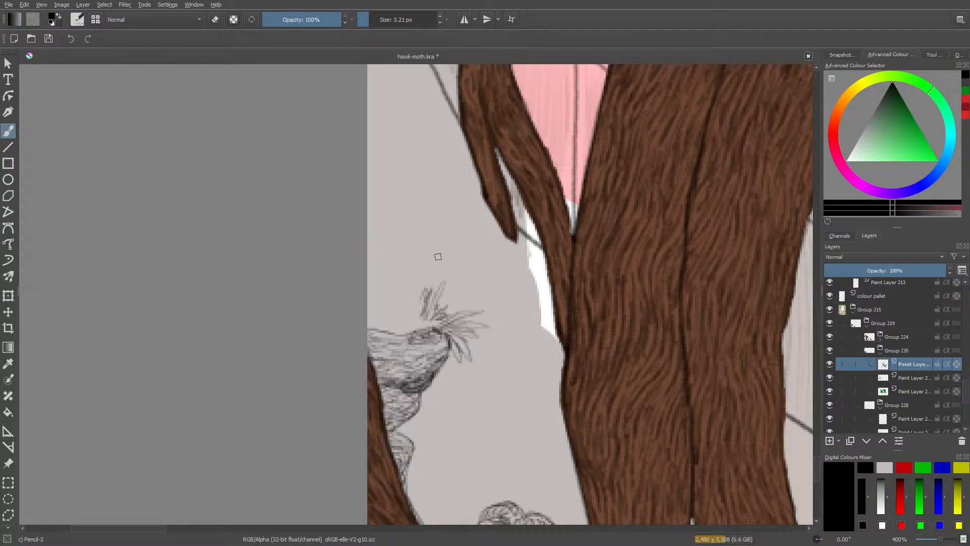
Erase the spiky leaves from the top rock with a larger eraser and return to the pencil.
{"action": "key", "text": "slash"}
{"action": "right_click", "coordinate": [427, 309]}
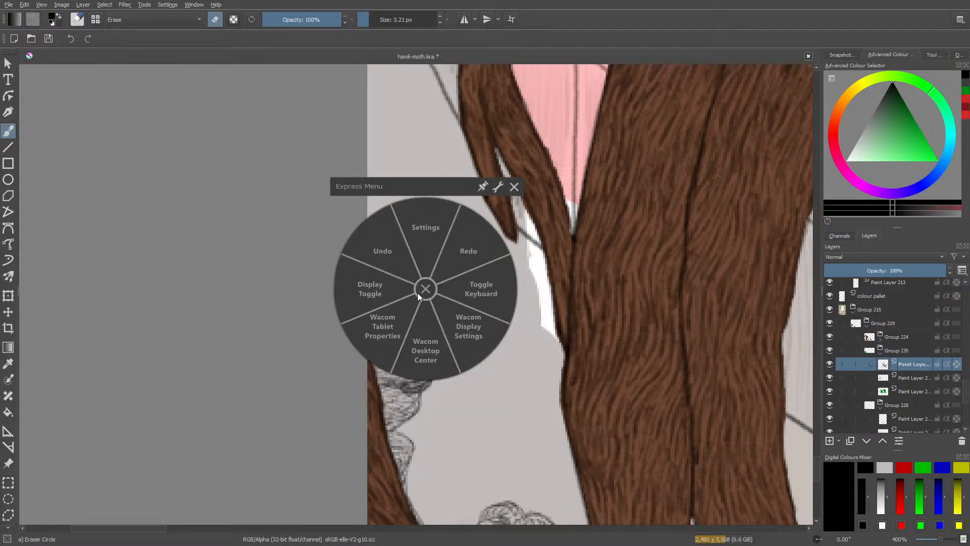
{"action": "left_click", "coordinate": [423, 288]}
{"action": "left_click_drag", "start_coordinate": [368, 19], "coordinate": [380, 20]}
{"action": "mouse_move", "coordinate": [408, 341]}
{"action": "left_mouse_down"}
{"action": "mouse_move", "coordinate": [443, 277]}
{"action": "mouse_move", "coordinate": [441, 353]}
{"action": "mouse_move", "coordinate": [481, 320]}
{"action": "mouse_move", "coordinate": [491, 279]}
{"action": "left_mouse_up"}
{"action": "key", "text": "slash"}
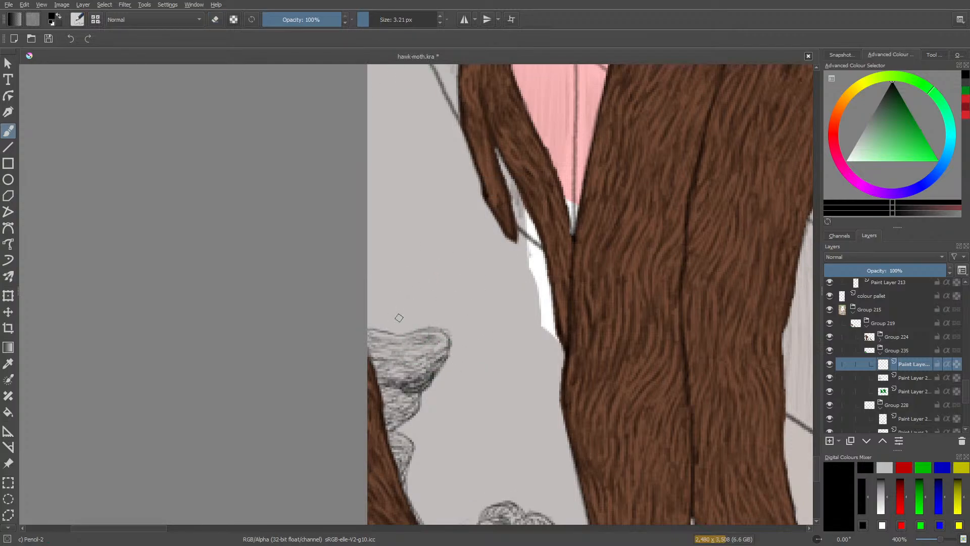
Pencil hanging vines along the top rock's rim and a tall spiky grass tuft with foliage on its upper surface.
{"action": "mouse_move", "coordinate": [370, 331]}
{"action": "left_mouse_down"}
{"action": "mouse_move", "coordinate": [393, 345]}
{"action": "mouse_move", "coordinate": [390, 328]}
{"action": "mouse_move", "coordinate": [405, 351]}
{"action": "mouse_move", "coordinate": [404, 330]}
{"action": "mouse_move", "coordinate": [410, 339]}
{"action": "mouse_move", "coordinate": [417, 329]}
{"action": "mouse_move", "coordinate": [444, 333]}
{"action": "mouse_move", "coordinate": [456, 365]}
{"action": "mouse_move", "coordinate": [453, 337]}
{"action": "mouse_move", "coordinate": [462, 355]}
{"action": "left_mouse_up"}
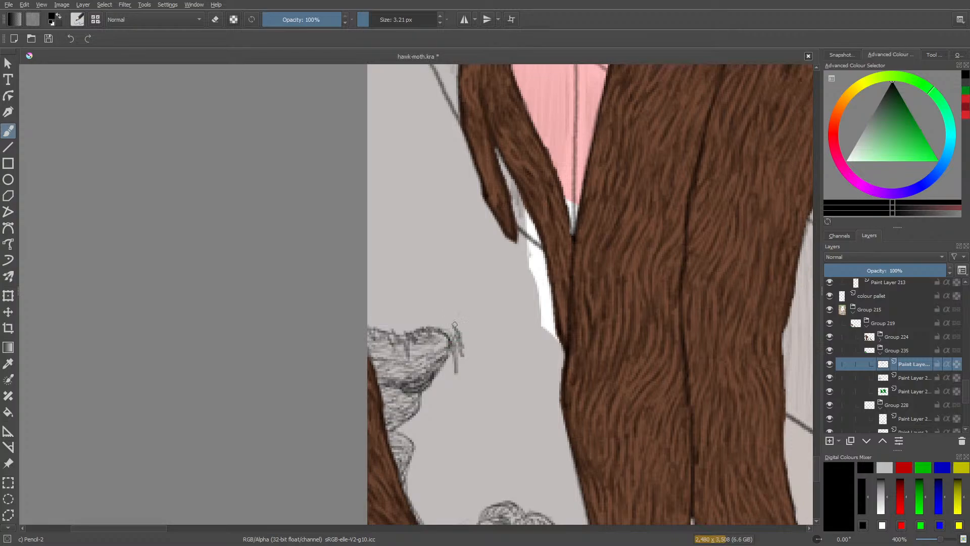
{"action": "mouse_move", "coordinate": [451, 318]}
{"action": "left_mouse_down"}
{"action": "mouse_move", "coordinate": [425, 311]}
{"action": "mouse_move", "coordinate": [417, 296]}
{"action": "mouse_move", "coordinate": [401, 307]}
{"action": "mouse_move", "coordinate": [413, 283]}
{"action": "mouse_move", "coordinate": [397, 305]}
{"action": "mouse_move", "coordinate": [399, 259]}
{"action": "mouse_move", "coordinate": [393, 300]}
{"action": "mouse_move", "coordinate": [384, 264]}
{"action": "mouse_move", "coordinate": [389, 309]}
{"action": "mouse_move", "coordinate": [371, 285]}
{"action": "mouse_move", "coordinate": [369, 310]}
{"action": "mouse_move", "coordinate": [415, 306]}
{"action": "mouse_move", "coordinate": [452, 332]}
{"action": "mouse_move", "coordinate": [424, 310]}
{"action": "mouse_move", "coordinate": [432, 312]}
{"action": "mouse_move", "coordinate": [436, 324]}
{"action": "mouse_move", "coordinate": [413, 326]}
{"action": "mouse_move", "coordinate": [424, 319]}
{"action": "mouse_move", "coordinate": [407, 311]}
{"action": "mouse_move", "coordinate": [410, 323]}
{"action": "mouse_move", "coordinate": [399, 325]}
{"action": "mouse_move", "coordinate": [418, 322]}
{"action": "mouse_move", "coordinate": [401, 330]}
{"action": "mouse_move", "coordinate": [395, 320]}
{"action": "mouse_move", "coordinate": [398, 331]}
{"action": "mouse_move", "coordinate": [394, 321]}
{"action": "mouse_move", "coordinate": [376, 323]}
{"action": "mouse_move", "coordinate": [399, 319]}
{"action": "mouse_move", "coordinate": [396, 310]}
{"action": "mouse_move", "coordinate": [391, 321]}
{"action": "mouse_move", "coordinate": [366, 309]}
{"action": "left_mouse_up"}
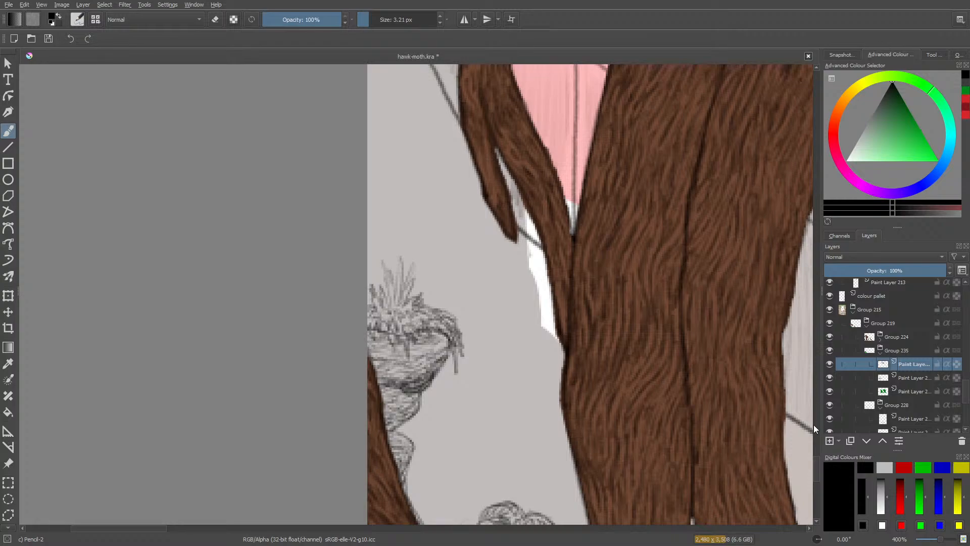
Add a new paint layer directly above the green grass layer.
{"action": "left_click_drag", "start_coordinate": [814, 468], "coordinate": [816, 480]}
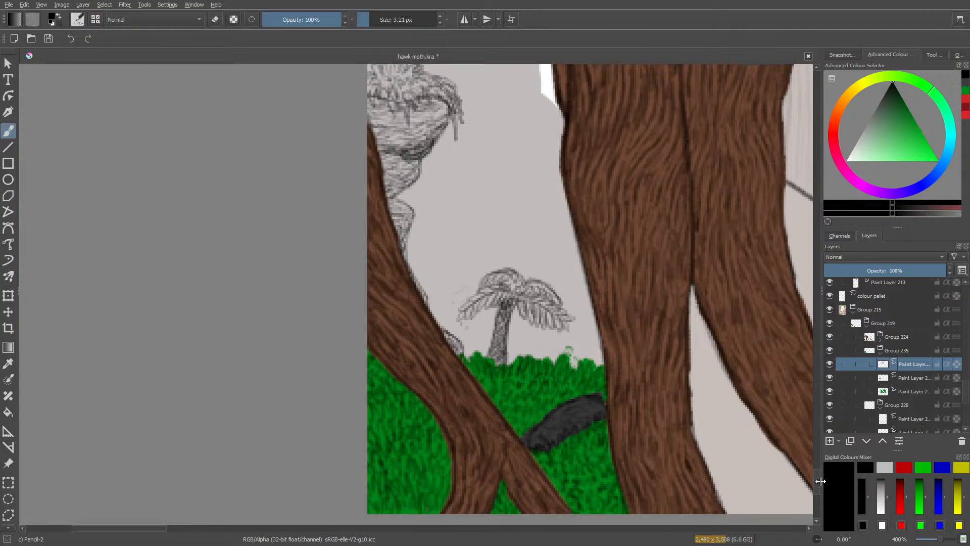
{"action": "left_click", "coordinate": [897, 377]}
{"action": "left_click", "coordinate": [899, 391]}
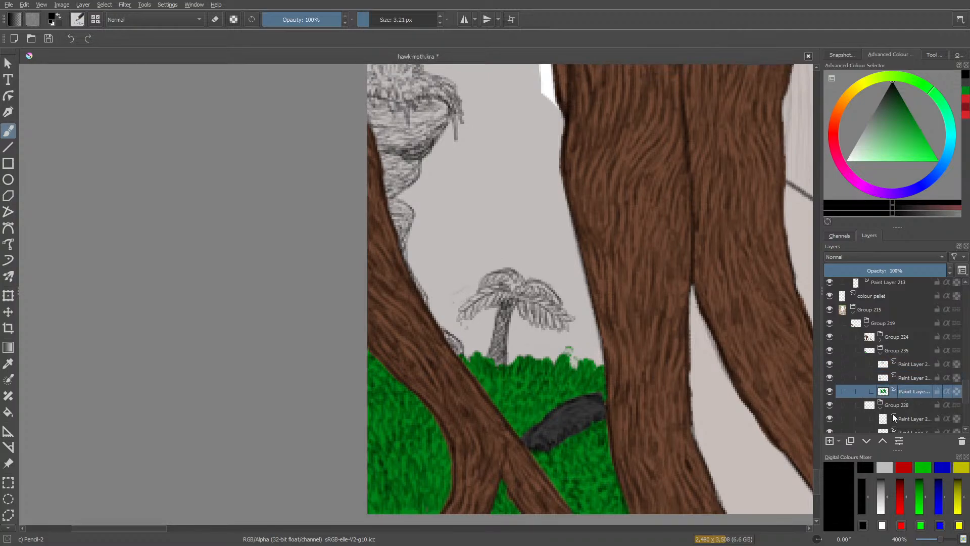
{"action": "left_click", "coordinate": [830, 442]}
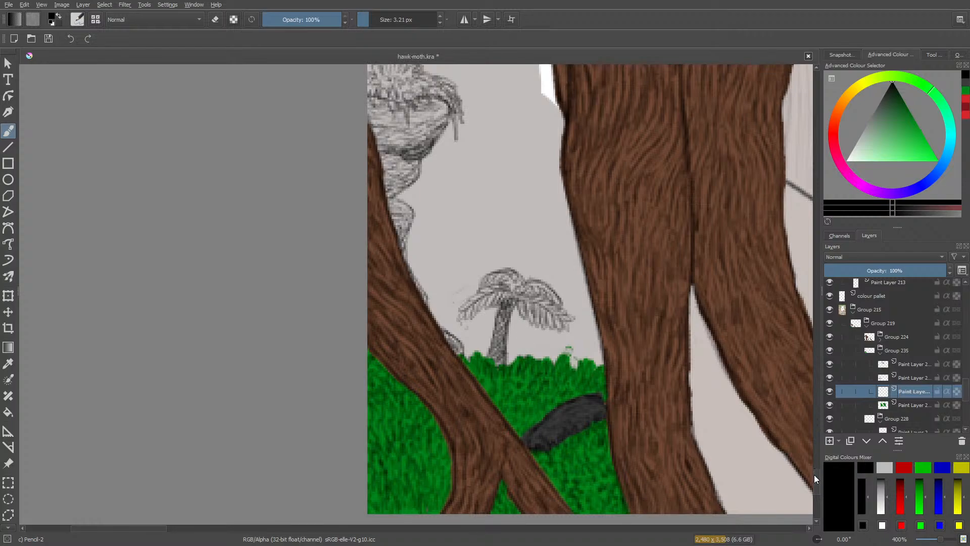
Pencil small leafy plants on the low rock between the root and the palm, using the empty layer above the grass.
{"action": "left_click_drag", "start_coordinate": [814, 475], "coordinate": [816, 468]}
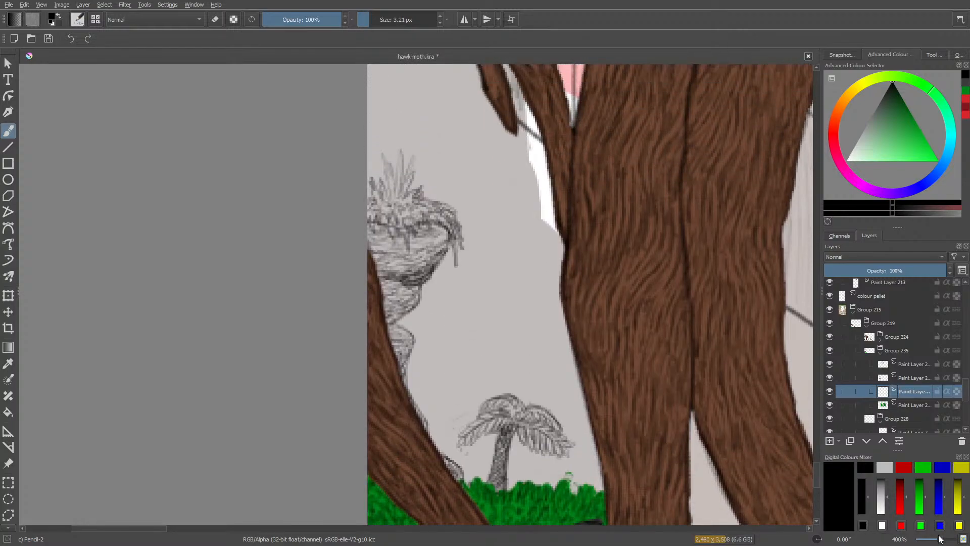
{"action": "left_click_drag", "start_coordinate": [941, 539], "coordinate": [941, 539]}
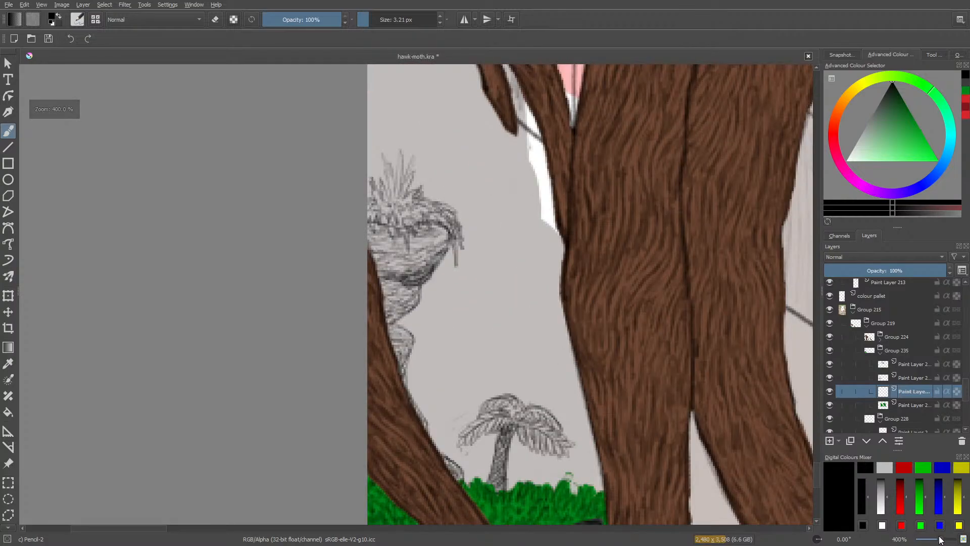
{"action": "left_click", "coordinate": [902, 376]}
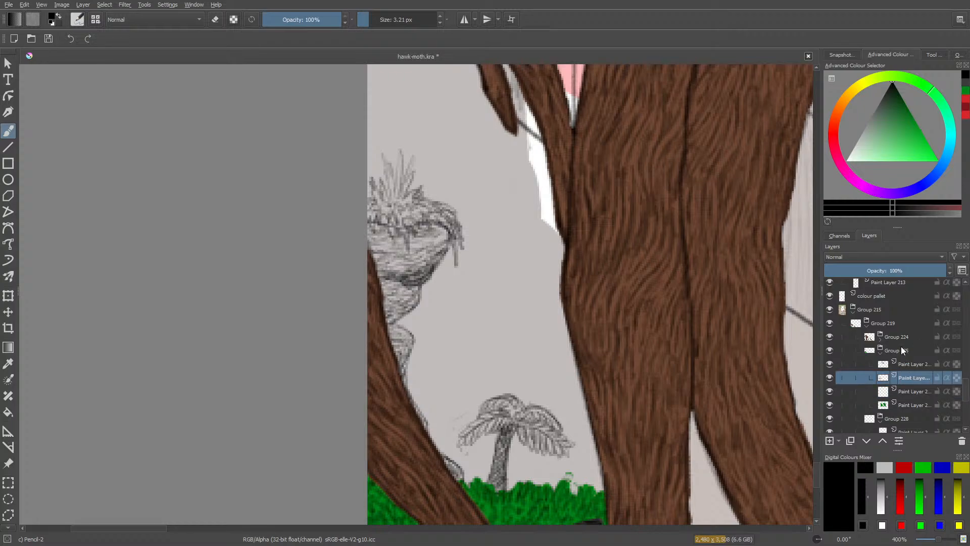
{"action": "left_click", "coordinate": [902, 363]}
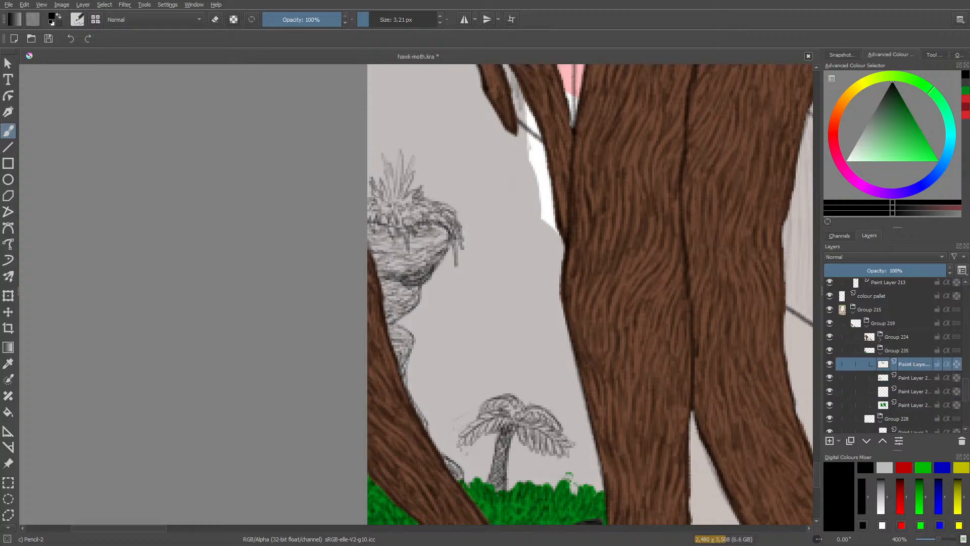
{"action": "left_click", "coordinate": [904, 378]}
{"action": "left_click", "coordinate": [902, 388]}
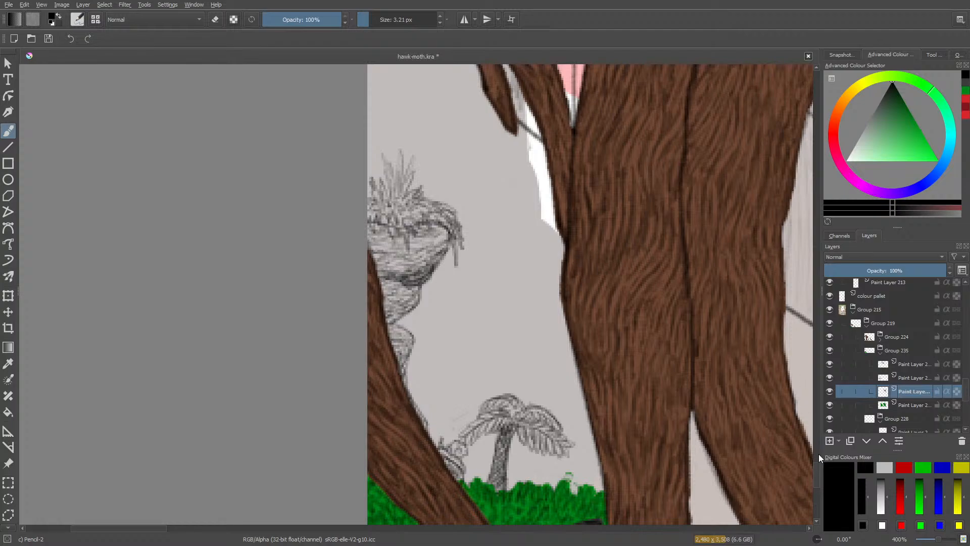
Check the whole illustration, then add another paint layer above the small plants' layer.
{"action": "scroll", "coordinate": [813, 481], "scroll_direction": "down", "scroll_amount": 3}
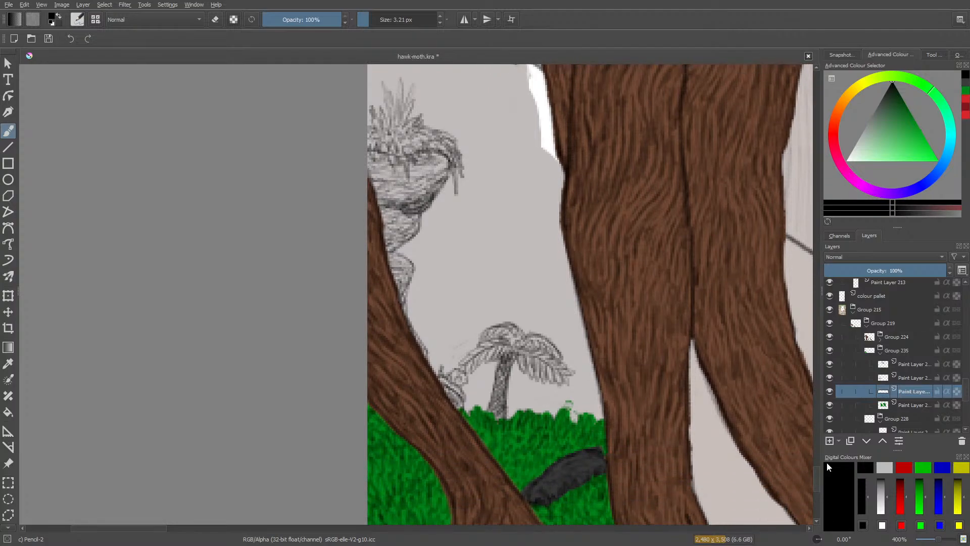
{"action": "mouse_move", "coordinate": [815, 467]}
{"action": "left_mouse_down"}
{"action": "mouse_move", "coordinate": [814, 493]}
{"action": "mouse_move", "coordinate": [813, 450]}
{"action": "mouse_move", "coordinate": [816, 484]}
{"action": "left_mouse_up"}
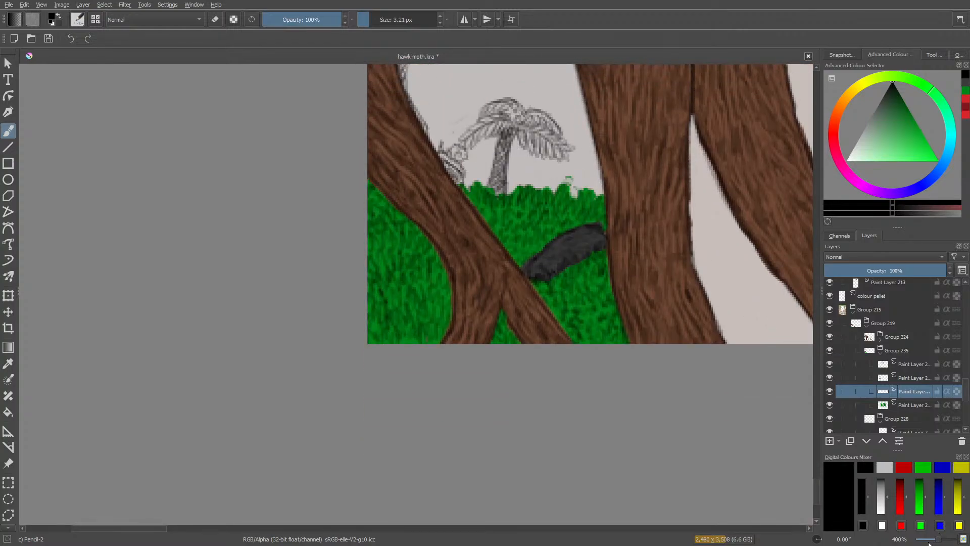
{"action": "scroll", "coordinate": [932, 542], "scroll_direction": "down", "scroll_amount": 8}
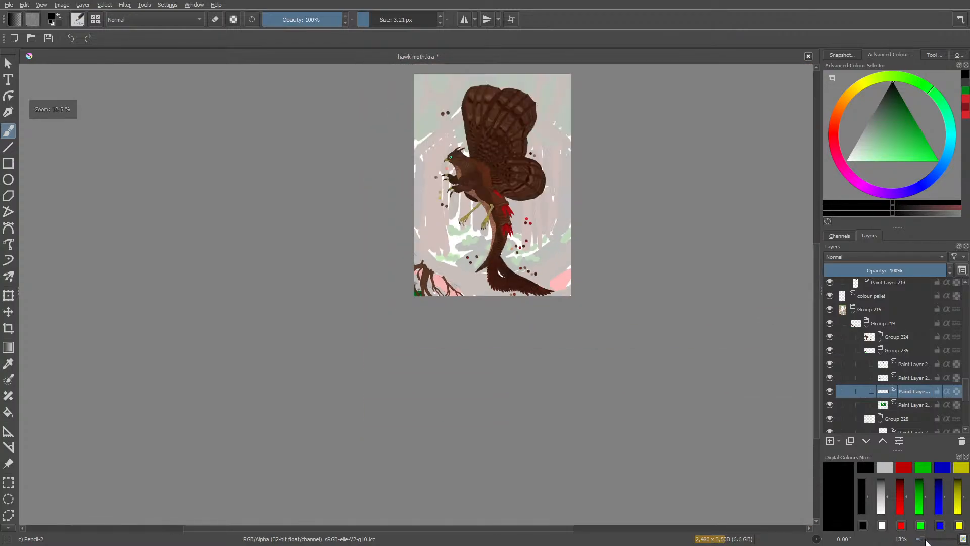
{"action": "scroll", "coordinate": [932, 542], "scroll_direction": "up", "scroll_amount": 1}
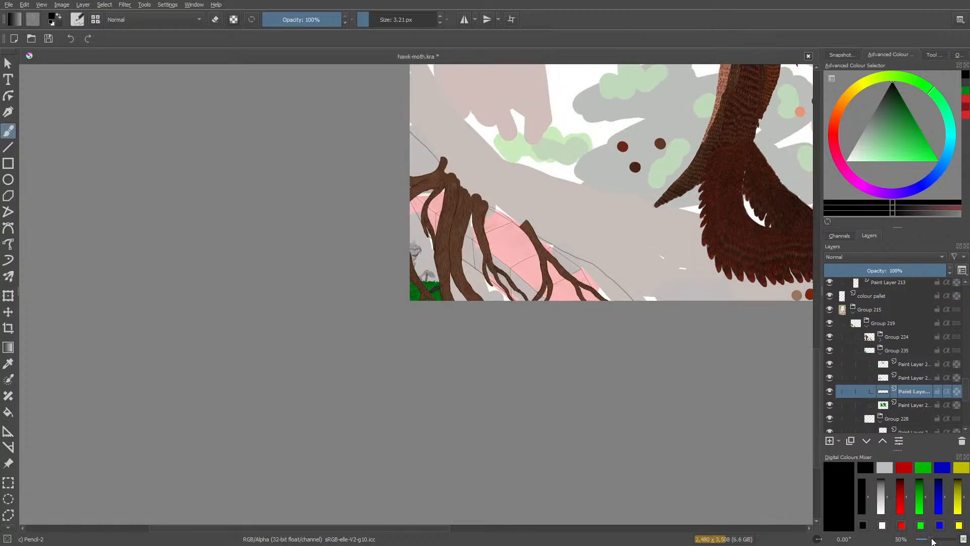
{"action": "scroll", "coordinate": [932, 542], "scroll_direction": "up", "scroll_amount": 6}
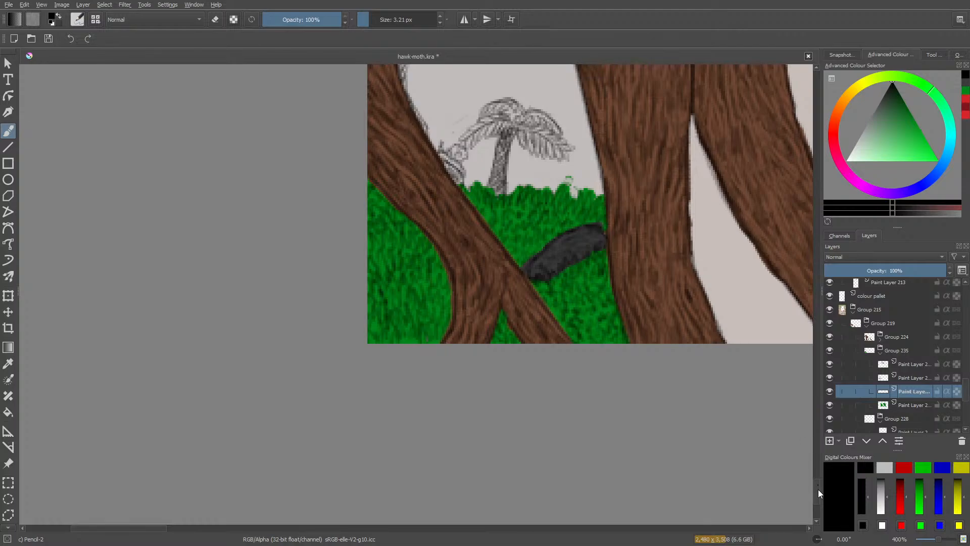
{"action": "left_click_drag", "start_coordinate": [817, 489], "coordinate": [820, 470]}
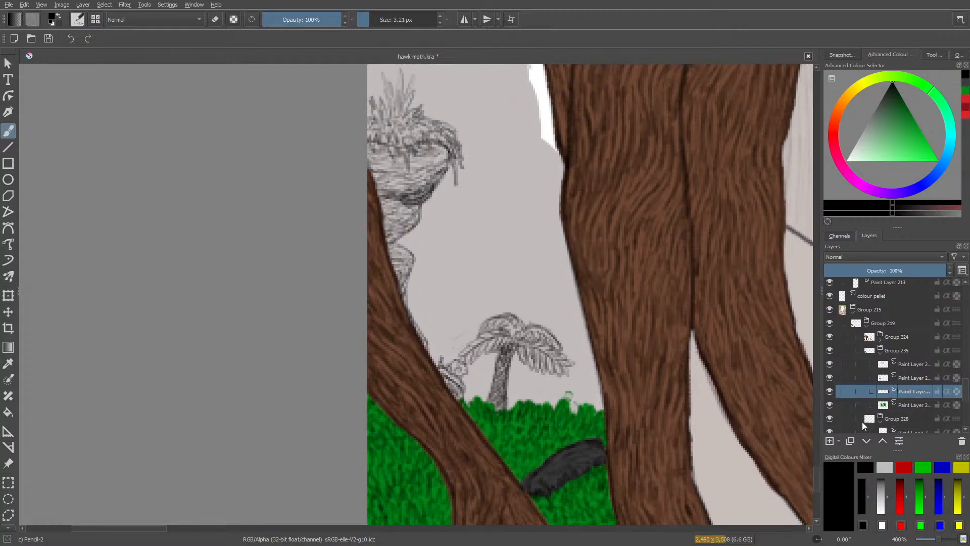
{"action": "left_click", "coordinate": [828, 442]}
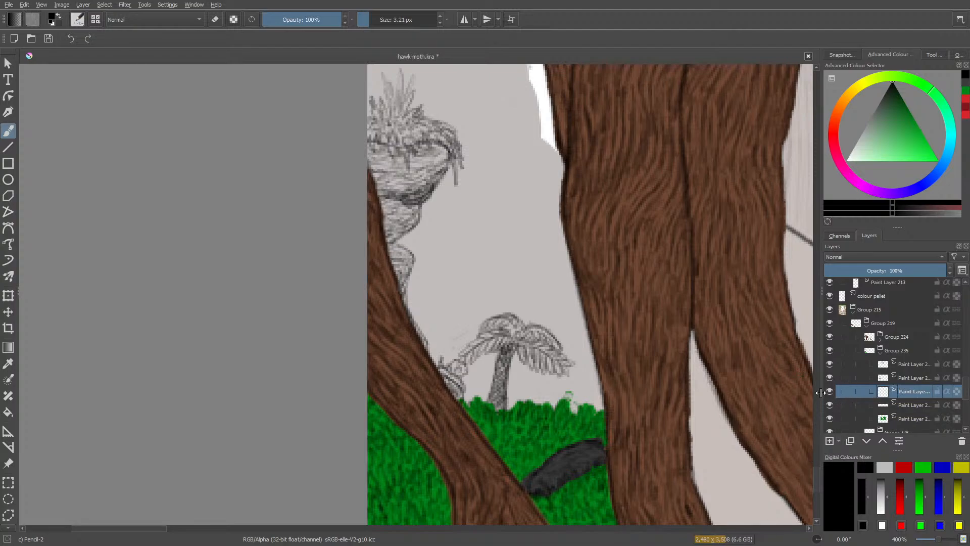
Pencil the rough outline of a forked root running from the thick trunk down to the slanting root, passing above the palm.
{"action": "left_click_drag", "start_coordinate": [815, 479], "coordinate": [820, 474]}
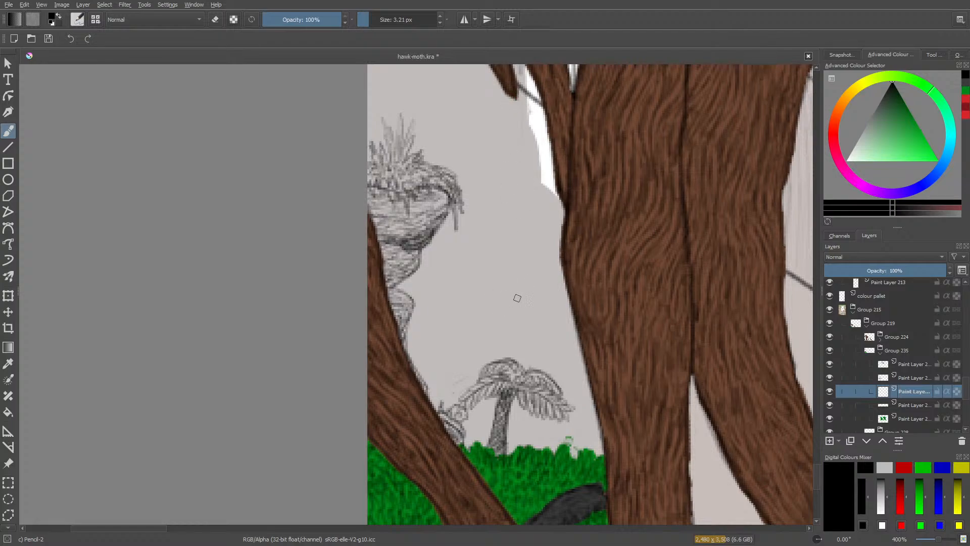
{"action": "mouse_move", "coordinate": [567, 306]}
{"action": "left_mouse_down"}
{"action": "mouse_move", "coordinate": [501, 352]}
{"action": "mouse_move", "coordinate": [433, 379]}
{"action": "mouse_move", "coordinate": [424, 400]}
{"action": "left_mouse_up"}
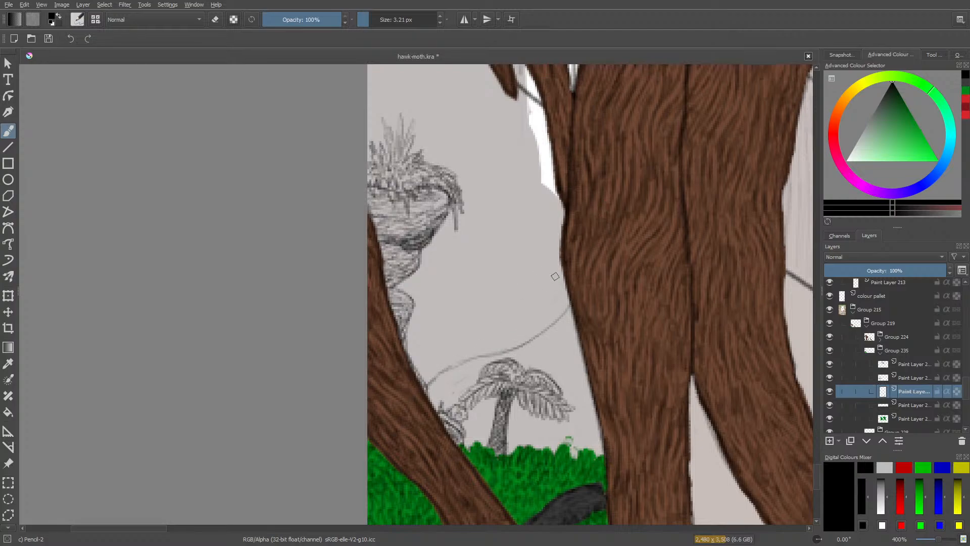
{"action": "mouse_move", "coordinate": [561, 270]}
{"action": "left_mouse_down"}
{"action": "mouse_move", "coordinate": [506, 325]}
{"action": "mouse_move", "coordinate": [436, 360]}
{"action": "mouse_move", "coordinate": [423, 385]}
{"action": "mouse_move", "coordinate": [441, 393]}
{"action": "left_mouse_up"}
{"action": "left_click_drag", "start_coordinate": [471, 358], "coordinate": [453, 382]}
{"action": "mouse_move", "coordinate": [476, 355]}
{"action": "left_mouse_down"}
{"action": "mouse_move", "coordinate": [450, 396]}
{"action": "mouse_move", "coordinate": [460, 361]}
{"action": "mouse_move", "coordinate": [443, 376]}
{"action": "left_mouse_up"}
{"action": "mouse_move", "coordinate": [453, 363]}
{"action": "left_mouse_down"}
{"action": "mouse_move", "coordinate": [427, 386]}
{"action": "mouse_move", "coordinate": [445, 354]}
{"action": "mouse_move", "coordinate": [491, 336]}
{"action": "mouse_move", "coordinate": [476, 340]}
{"action": "mouse_move", "coordinate": [496, 347]}
{"action": "left_mouse_up"}
{"action": "mouse_move", "coordinate": [494, 350]}
{"action": "left_mouse_down"}
{"action": "mouse_move", "coordinate": [536, 338]}
{"action": "mouse_move", "coordinate": [524, 367]}
{"action": "left_mouse_up"}
{"action": "left_click_drag", "start_coordinate": [528, 334], "coordinate": [522, 367]}
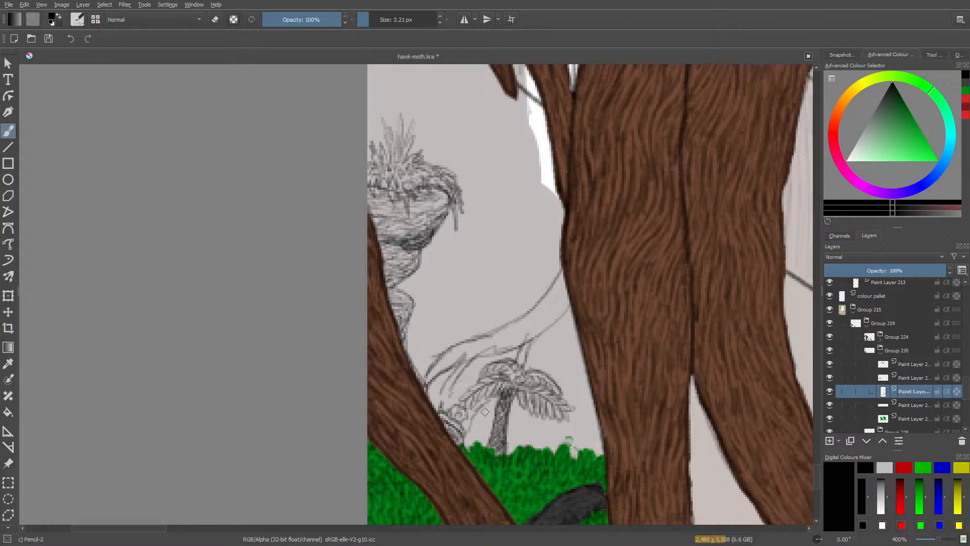
Pencil thin hanging rootlets below the new root where it meets the trunk, and erase stray sketch lines.
{"action": "left_click_drag", "start_coordinate": [569, 310], "coordinate": [551, 371]}
{"action": "mouse_move", "coordinate": [564, 330]}
{"action": "left_mouse_down"}
{"action": "mouse_move", "coordinate": [565, 369]}
{"action": "mouse_move", "coordinate": [568, 351]}
{"action": "left_mouse_up"}
{"action": "mouse_move", "coordinate": [574, 311]}
{"action": "left_mouse_down"}
{"action": "mouse_move", "coordinate": [570, 332]}
{"action": "mouse_move", "coordinate": [552, 329]}
{"action": "mouse_move", "coordinate": [520, 359]}
{"action": "mouse_move", "coordinate": [455, 393]}
{"action": "left_mouse_up"}
{"action": "key", "text": "e"}
{"action": "key", "text": "e"}
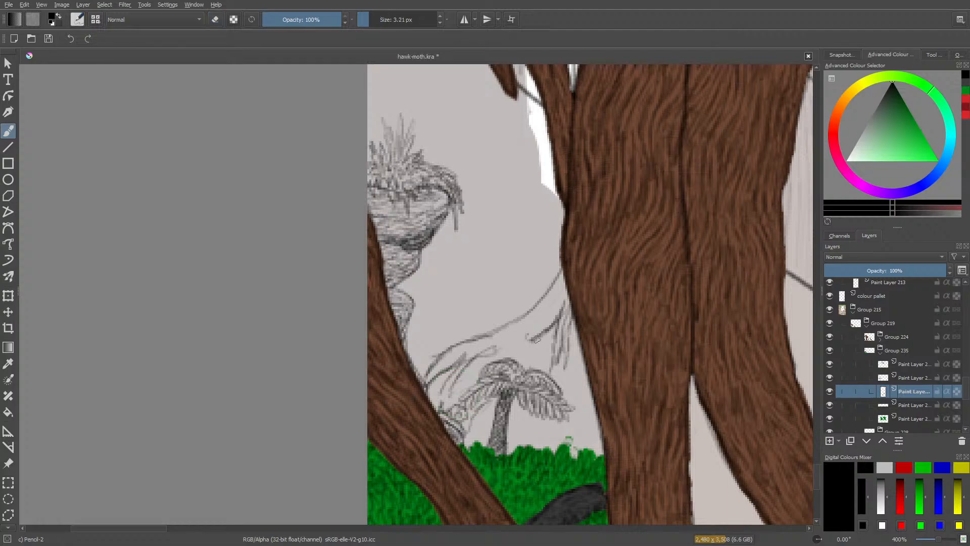
Retrace the new root's upper and lower edges and its forked tips with darker pencil lines.
{"action": "mouse_move", "coordinate": [535, 331]}
{"action": "left_mouse_down"}
{"action": "mouse_move", "coordinate": [470, 358]}
{"action": "mouse_move", "coordinate": [440, 396]}
{"action": "left_mouse_up"}
{"action": "mouse_move", "coordinate": [467, 356]}
{"action": "left_mouse_down"}
{"action": "mouse_move", "coordinate": [450, 376]}
{"action": "mouse_move", "coordinate": [429, 382]}
{"action": "mouse_move", "coordinate": [424, 369]}
{"action": "mouse_move", "coordinate": [415, 376]}
{"action": "left_mouse_up"}
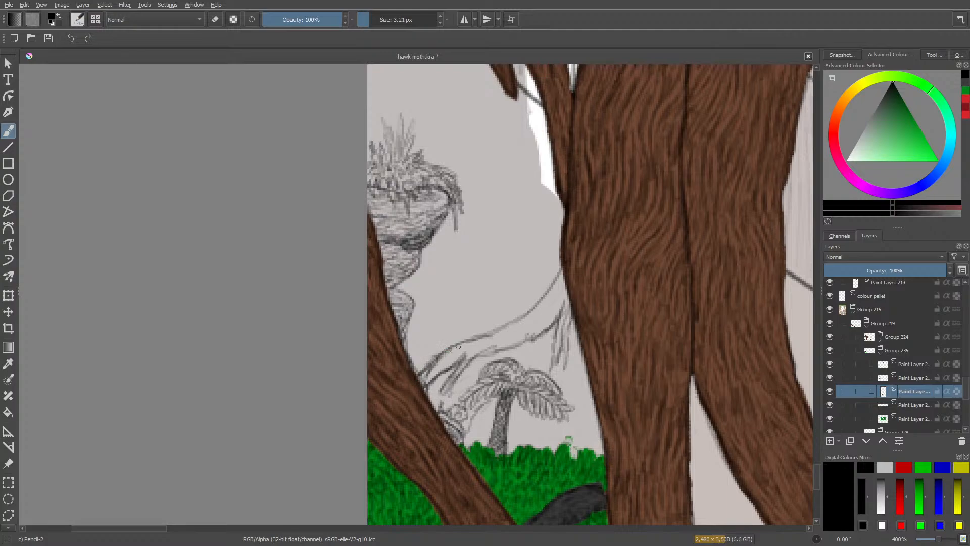
{"action": "left_click_drag", "start_coordinate": [458, 347], "coordinate": [514, 315]}
{"action": "mouse_move", "coordinate": [570, 343]}
{"action": "left_mouse_down"}
{"action": "mouse_move", "coordinate": [570, 368]}
{"action": "mouse_move", "coordinate": [571, 312]}
{"action": "mouse_move", "coordinate": [574, 325]}
{"action": "mouse_move", "coordinate": [566, 329]}
{"action": "mouse_move", "coordinate": [567, 313]}
{"action": "mouse_move", "coordinate": [555, 336]}
{"action": "left_mouse_up"}
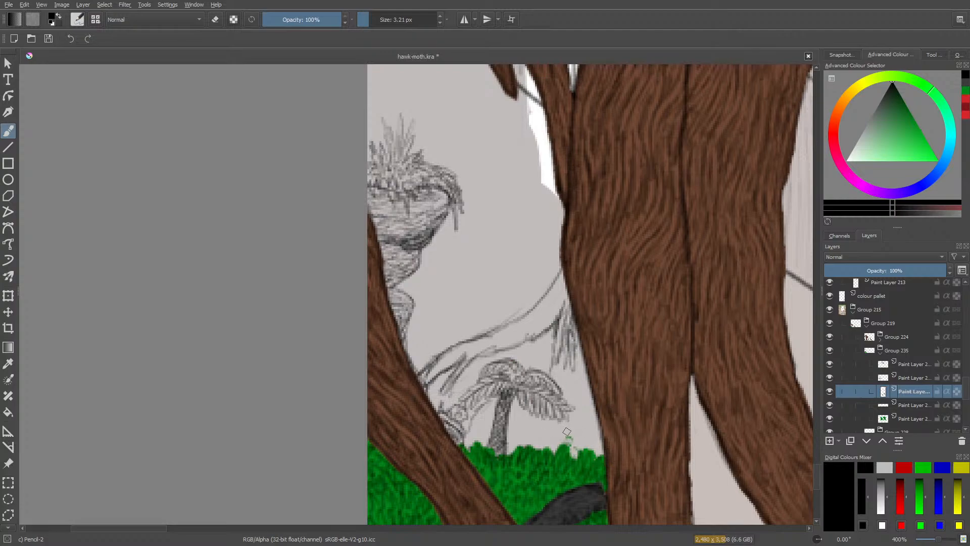
{"action": "left_click_drag", "start_coordinate": [429, 363], "coordinate": [504, 320]}
{"action": "mouse_move", "coordinate": [461, 342]}
{"action": "left_mouse_down"}
{"action": "mouse_move", "coordinate": [530, 307]}
{"action": "mouse_move", "coordinate": [561, 271]}
{"action": "left_mouse_up"}
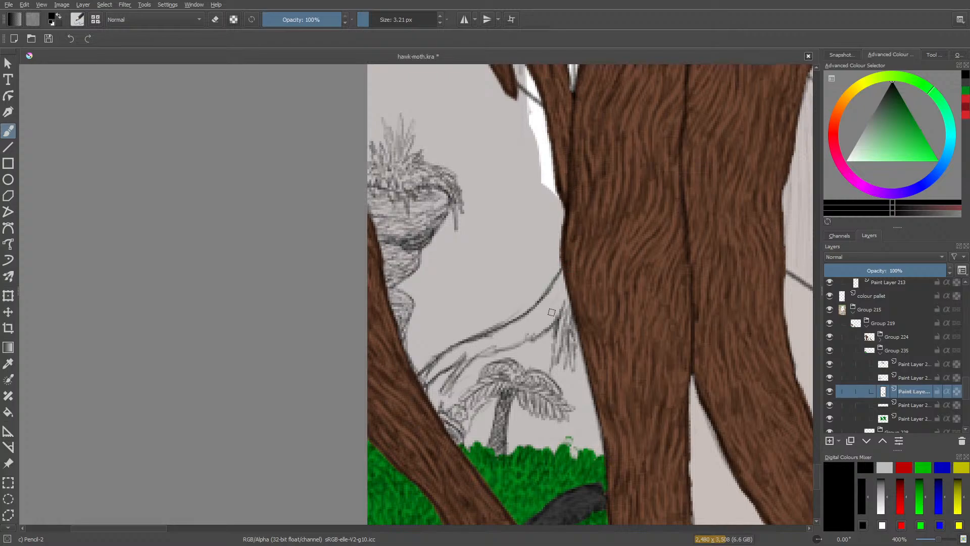
{"action": "mouse_move", "coordinate": [560, 317]}
{"action": "left_mouse_down"}
{"action": "mouse_move", "coordinate": [519, 344]}
{"action": "mouse_move", "coordinate": [469, 362]}
{"action": "mouse_move", "coordinate": [442, 398]}
{"action": "left_mouse_up"}
{"action": "mouse_move", "coordinate": [460, 365]}
{"action": "left_mouse_down"}
{"action": "mouse_move", "coordinate": [429, 397]}
{"action": "mouse_move", "coordinate": [438, 398]}
{"action": "mouse_move", "coordinate": [424, 401]}
{"action": "mouse_move", "coordinate": [439, 374]}
{"action": "mouse_move", "coordinate": [412, 385]}
{"action": "left_mouse_up"}
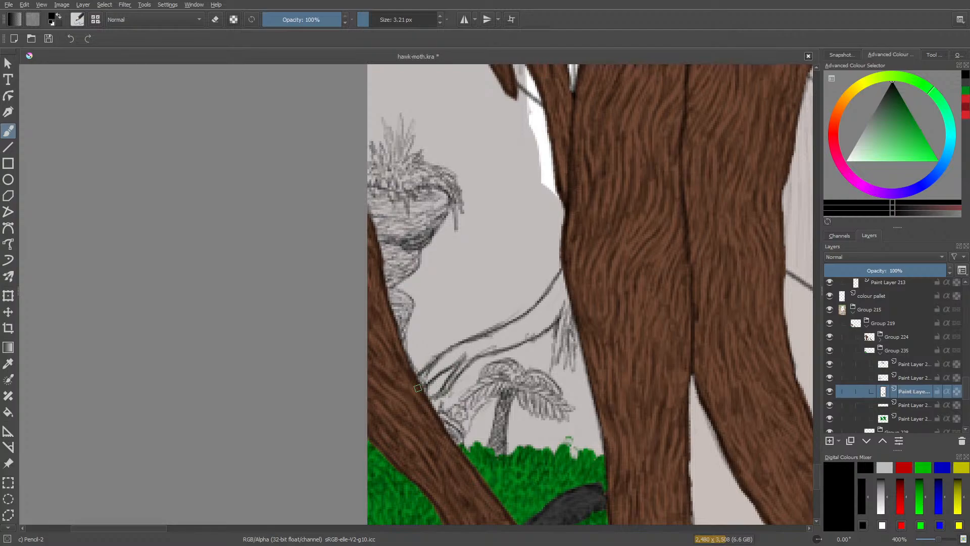
Erase excess lines around the forked end of the new root, then return to the pencil.
{"action": "key", "text": "e"}
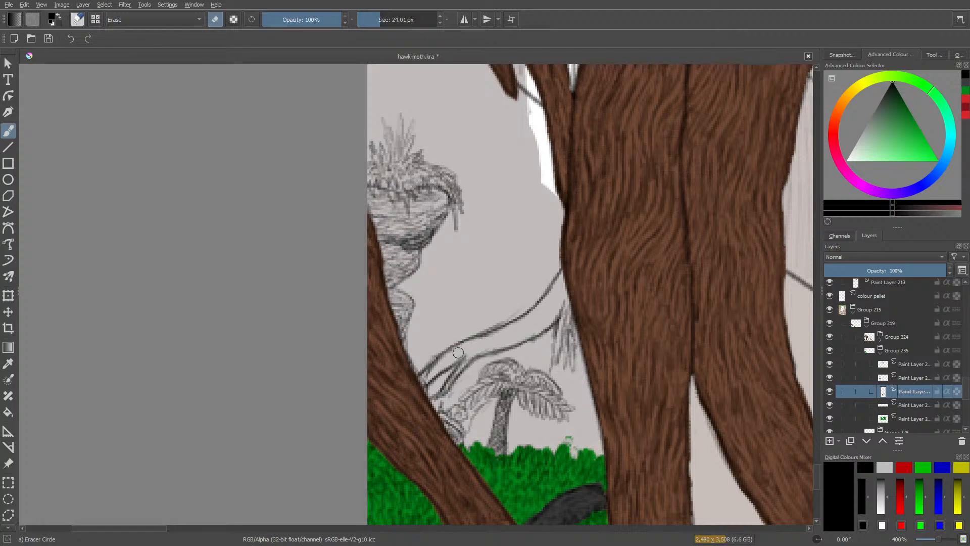
{"action": "left_click_drag", "start_coordinate": [449, 359], "coordinate": [418, 385]}
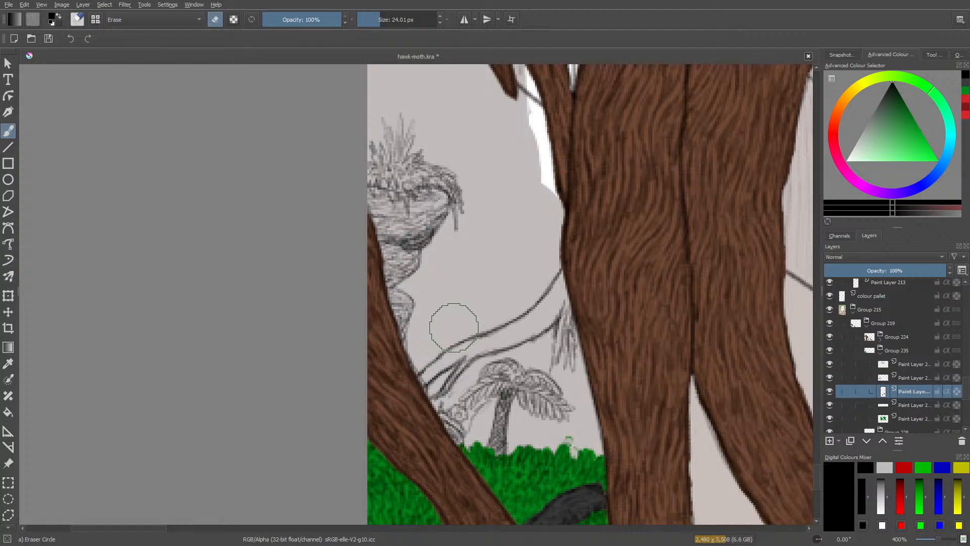
{"action": "key", "text": "slash"}
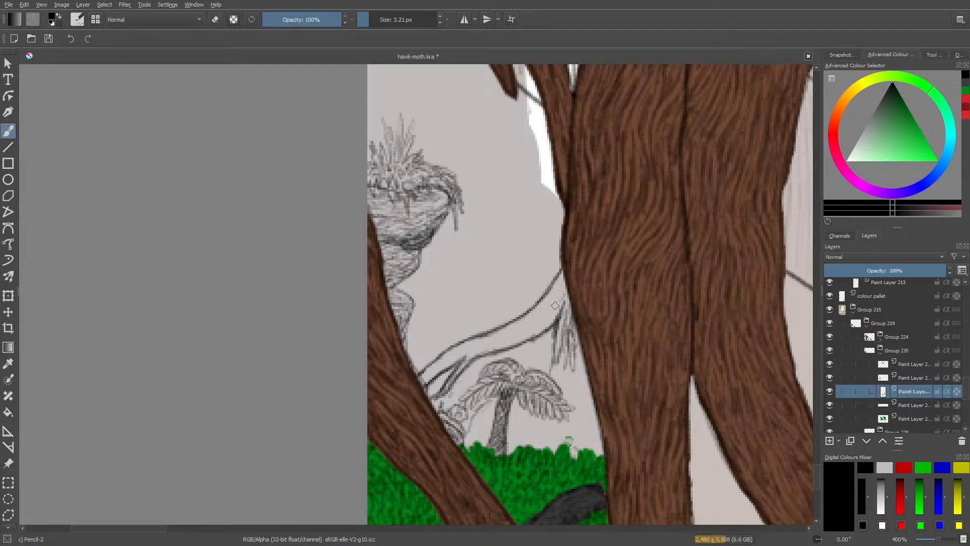
Fill the new root with pencilled bark grain that follows its curve from the trunk to the forked end.
{"action": "mouse_move", "coordinate": [556, 308]}
{"action": "left_mouse_down"}
{"action": "mouse_move", "coordinate": [519, 338]}
{"action": "mouse_move", "coordinate": [537, 332]}
{"action": "mouse_move", "coordinate": [568, 279]}
{"action": "mouse_move", "coordinate": [551, 316]}
{"action": "mouse_move", "coordinate": [565, 298]}
{"action": "mouse_move", "coordinate": [534, 323]}
{"action": "left_mouse_up"}
{"action": "mouse_move", "coordinate": [566, 281]}
{"action": "left_mouse_down"}
{"action": "mouse_move", "coordinate": [512, 333]}
{"action": "mouse_move", "coordinate": [528, 330]}
{"action": "mouse_move", "coordinate": [501, 341]}
{"action": "mouse_move", "coordinate": [522, 336]}
{"action": "mouse_move", "coordinate": [474, 355]}
{"action": "left_mouse_up"}
{"action": "mouse_move", "coordinate": [514, 330]}
{"action": "left_mouse_down"}
{"action": "mouse_move", "coordinate": [454, 354]}
{"action": "mouse_move", "coordinate": [414, 387]}
{"action": "mouse_move", "coordinate": [432, 368]}
{"action": "mouse_move", "coordinate": [420, 382]}
{"action": "left_mouse_up"}
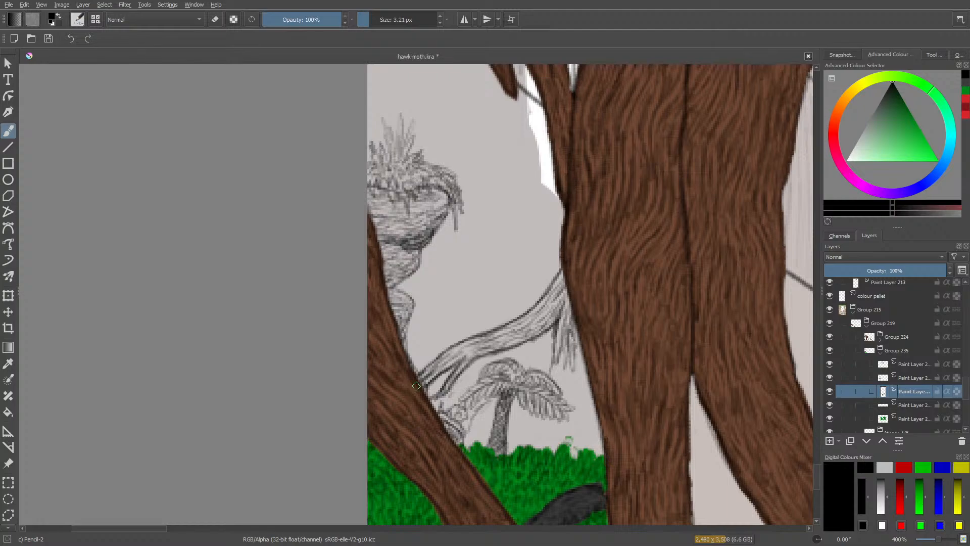
Check the whole illustration, add a paint layer above the root's layer, and sketch a rock outline behind the palm and trunk.
{"action": "mouse_move", "coordinate": [153, 528]}
{"action": "left_mouse_down"}
{"action": "mouse_move", "coordinate": [289, 500]}
{"action": "mouse_move", "coordinate": [160, 529]}
{"action": "left_mouse_up"}
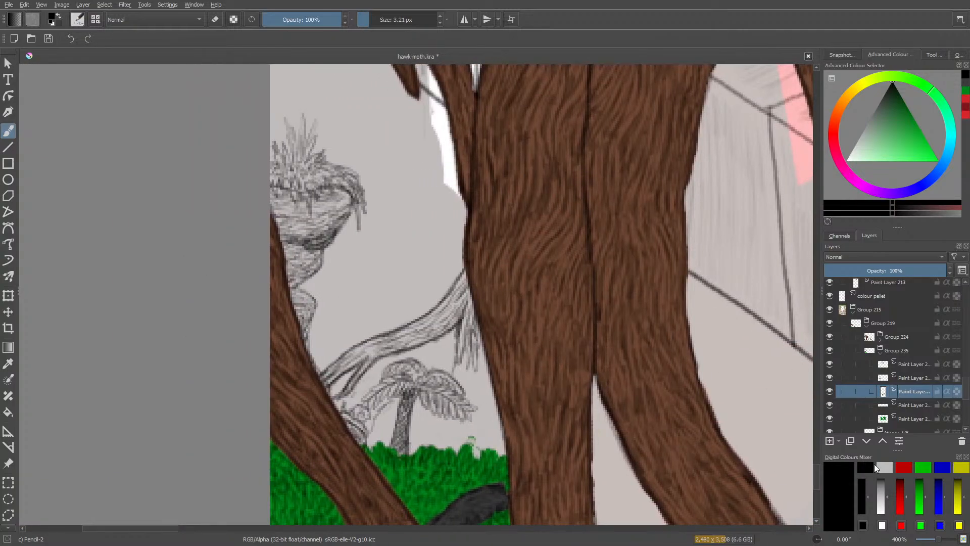
{"action": "left_click_drag", "start_coordinate": [938, 539], "coordinate": [931, 542]}
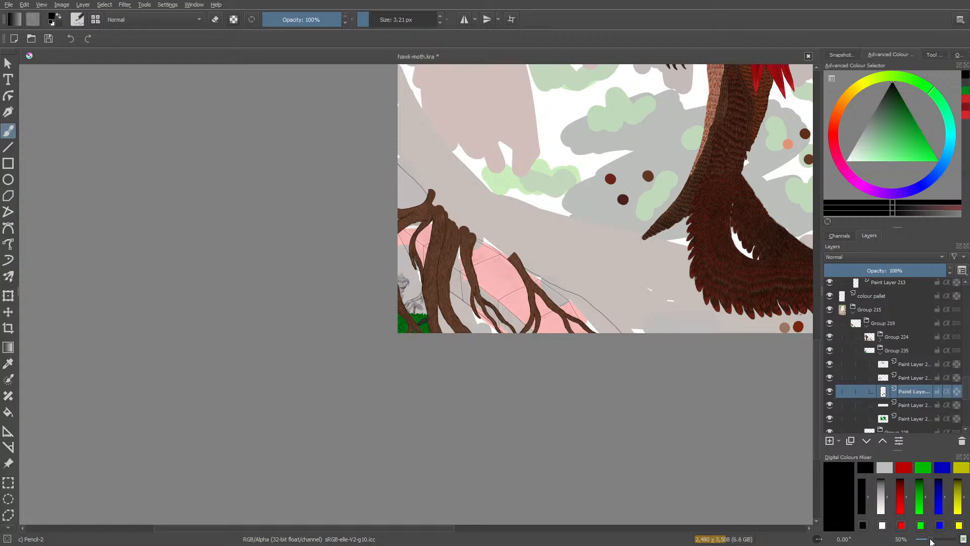
{"action": "left_click_drag", "start_coordinate": [932, 541], "coordinate": [941, 542]}
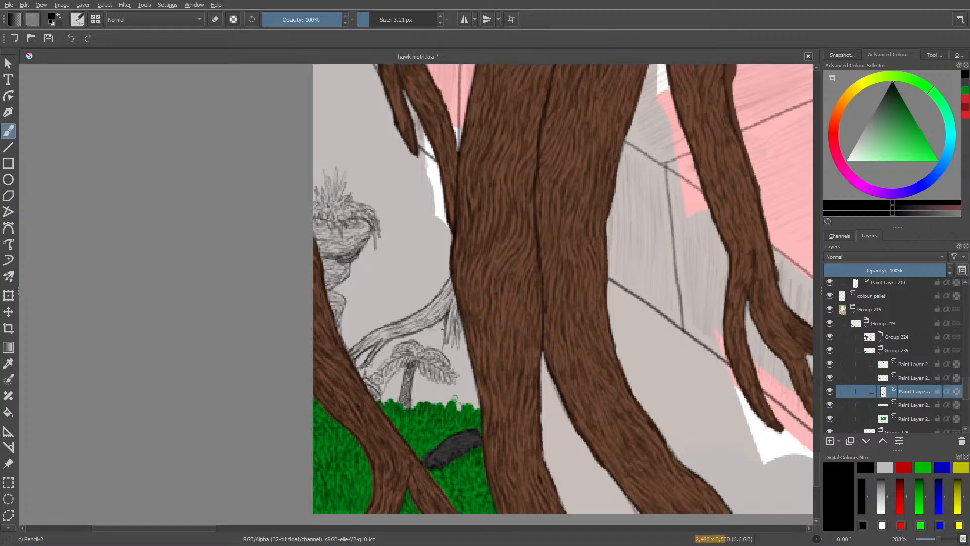
{"action": "left_click", "coordinate": [830, 440]}
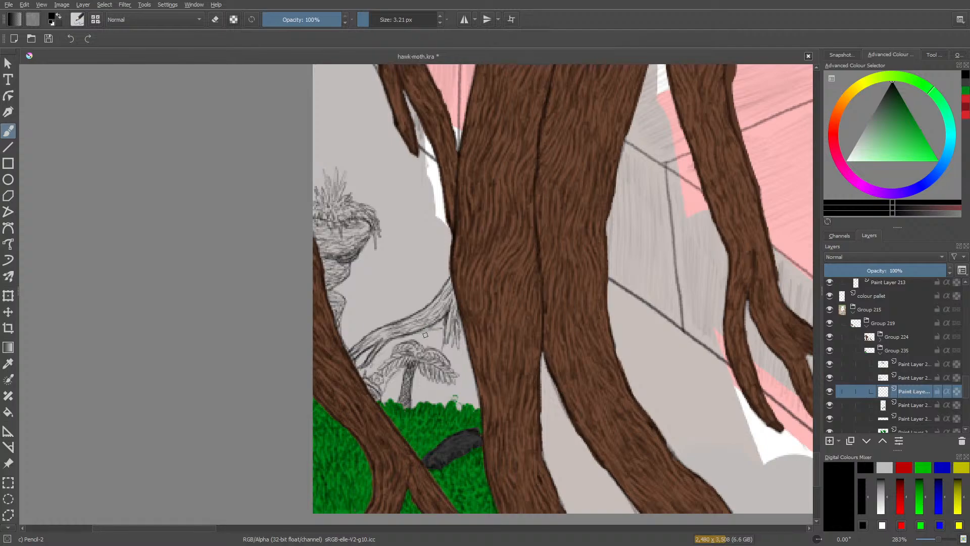
{"action": "left_click_drag", "start_coordinate": [352, 354], "coordinate": [362, 349]}
{"action": "left_click_drag", "start_coordinate": [418, 332], "coordinate": [441, 327]}
{"action": "mouse_move", "coordinate": [540, 399]}
{"action": "left_mouse_down"}
{"action": "mouse_move", "coordinate": [551, 384]}
{"action": "mouse_move", "coordinate": [542, 400]}
{"action": "left_mouse_up"}
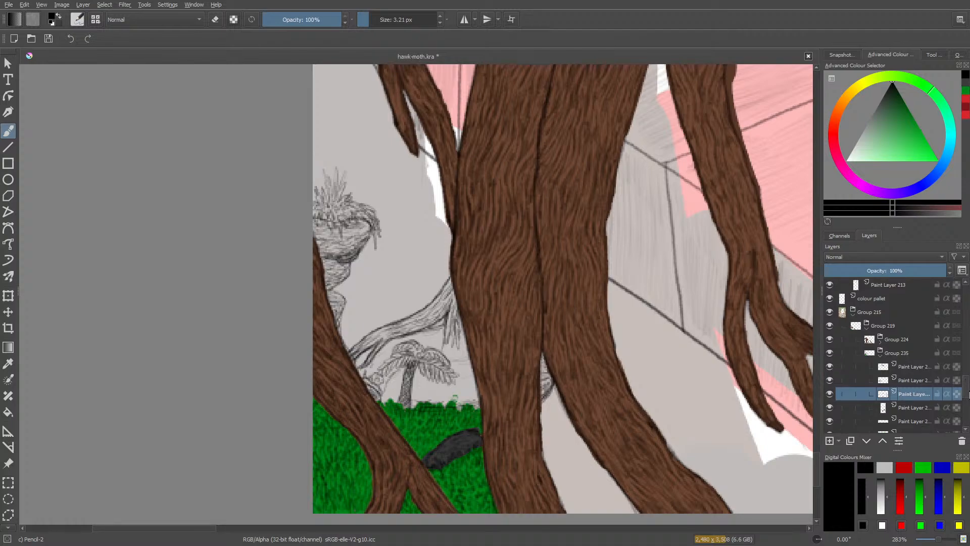
Move the rock's layer beneath the green grass layer, scribbling over the grass to test the stacking and erasing the test strokes.
{"action": "scroll", "coordinate": [838, 404], "scroll_direction": "down", "scroll_amount": 1}
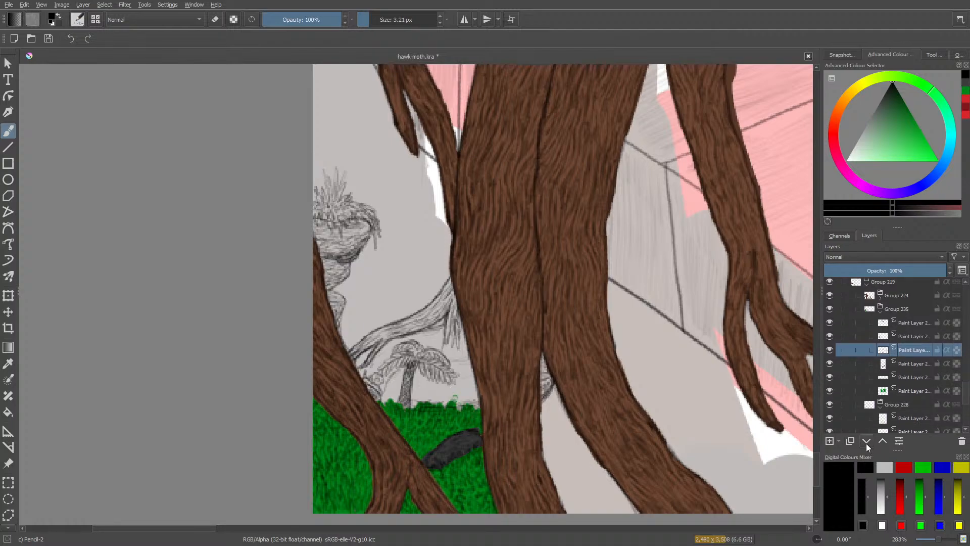
{"action": "left_click", "coordinate": [866, 444]}
{"action": "left_click", "coordinate": [865, 445]}
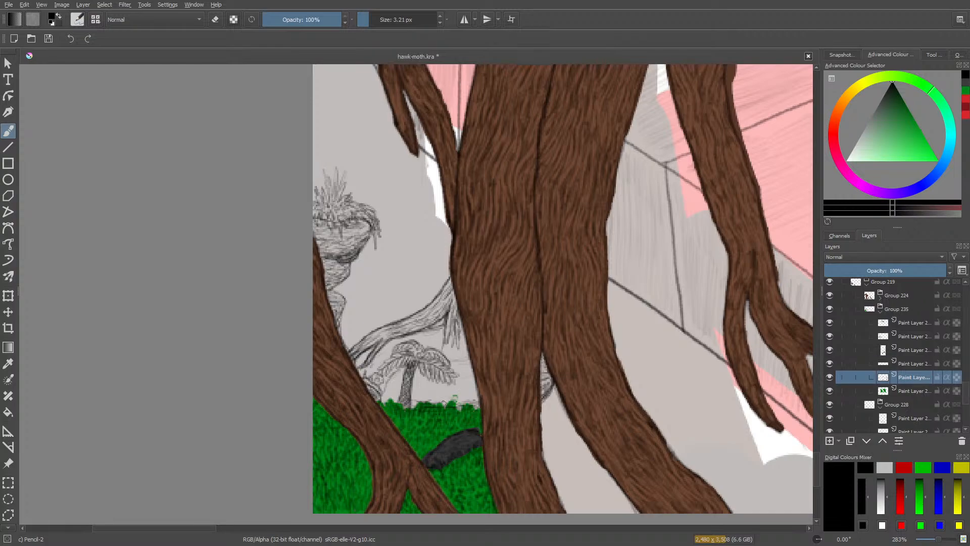
{"action": "mouse_move", "coordinate": [420, 405]}
{"action": "left_mouse_down"}
{"action": "mouse_move", "coordinate": [452, 407]}
{"action": "mouse_move", "coordinate": [415, 418]}
{"action": "mouse_move", "coordinate": [458, 415]}
{"action": "mouse_move", "coordinate": [413, 440]}
{"action": "mouse_move", "coordinate": [466, 419]}
{"action": "left_mouse_up"}
{"action": "mouse_move", "coordinate": [413, 440]}
{"action": "left_mouse_down"}
{"action": "mouse_move", "coordinate": [470, 423]}
{"action": "mouse_move", "coordinate": [414, 442]}
{"action": "mouse_move", "coordinate": [448, 412]}
{"action": "left_mouse_up"}
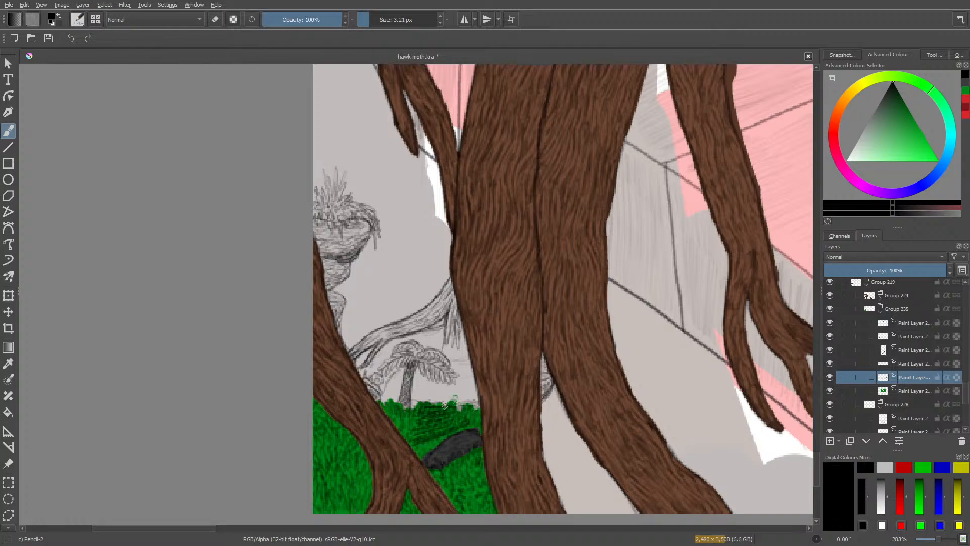
{"action": "left_click", "coordinate": [866, 441]}
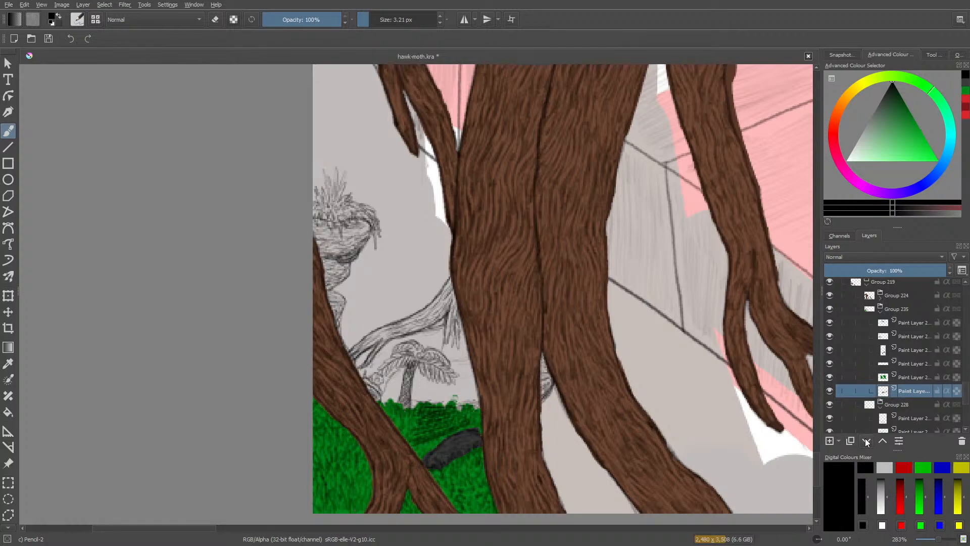
{"action": "key", "text": "e"}
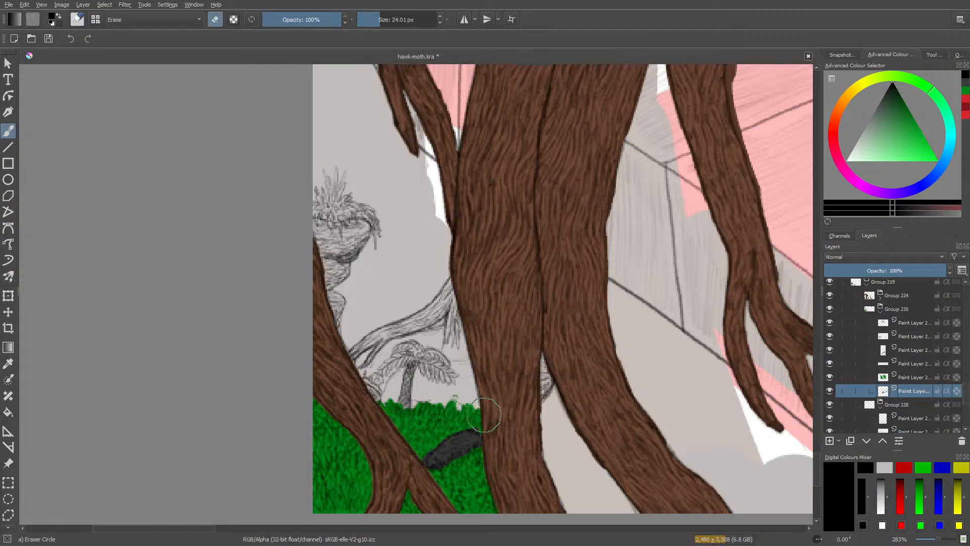
{"action": "key", "text": "e"}
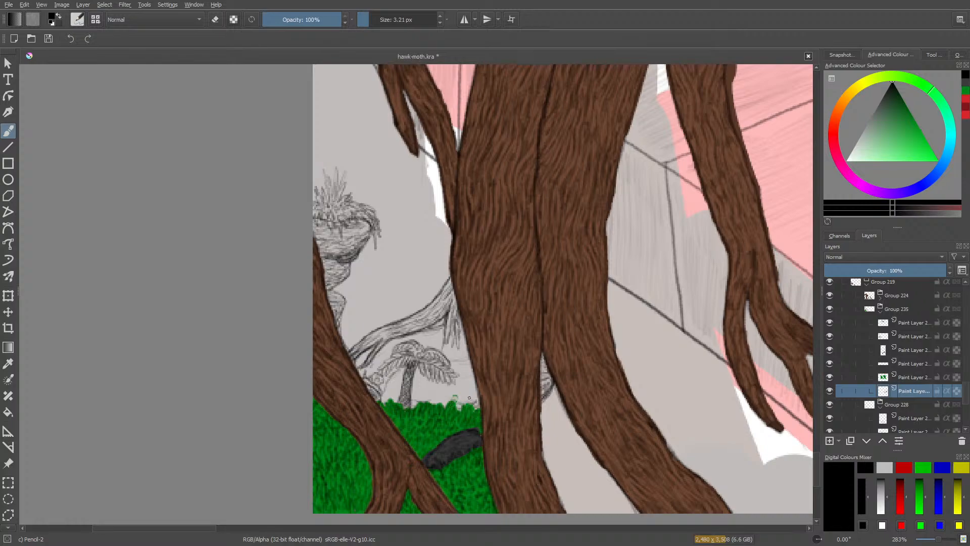
Pencil the rock's base along the grass line and add horizontal stone texture between the palm and the trunk.
{"action": "mouse_move", "coordinate": [479, 398]}
{"action": "left_mouse_down"}
{"action": "mouse_move", "coordinate": [459, 406]}
{"action": "mouse_move", "coordinate": [417, 399]}
{"action": "left_mouse_up"}
{"action": "mouse_move", "coordinate": [383, 389]}
{"action": "left_mouse_down"}
{"action": "mouse_move", "coordinate": [380, 403]}
{"action": "mouse_move", "coordinate": [449, 394]}
{"action": "left_mouse_up"}
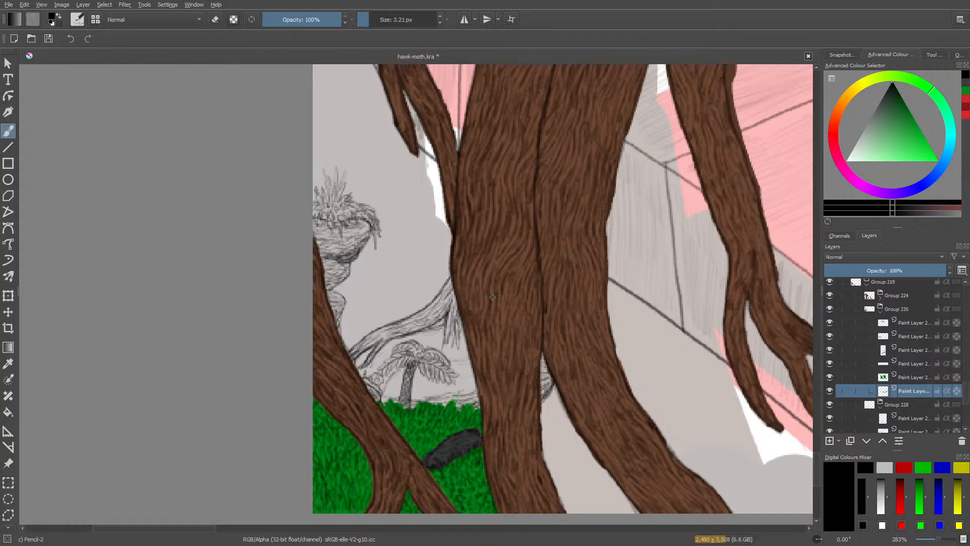
{"action": "mouse_move", "coordinate": [456, 364]}
{"action": "left_mouse_down"}
{"action": "mouse_move", "coordinate": [467, 366]}
{"action": "mouse_move", "coordinate": [477, 401]}
{"action": "mouse_move", "coordinate": [437, 390]}
{"action": "mouse_move", "coordinate": [457, 386]}
{"action": "left_mouse_up"}
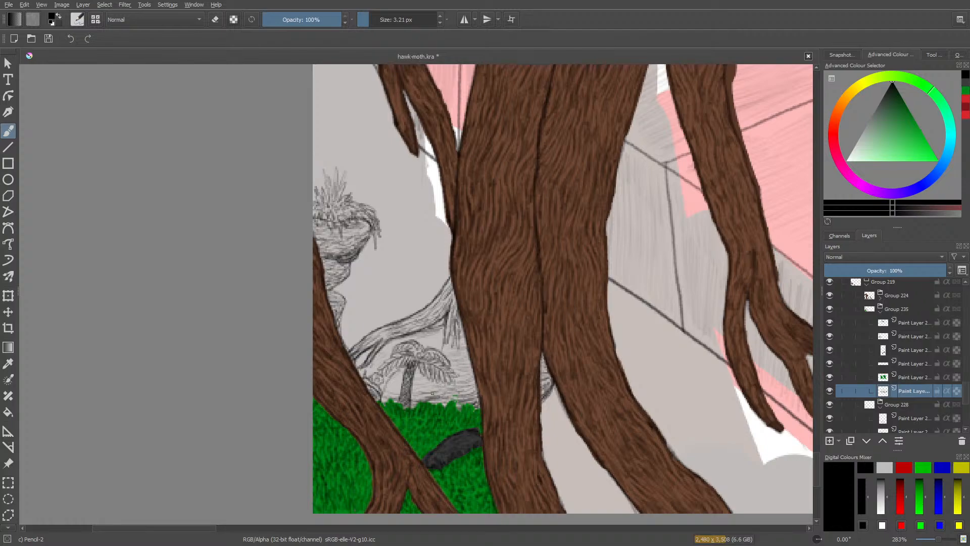
{"action": "left_click_drag", "start_coordinate": [432, 401], "coordinate": [443, 398]}
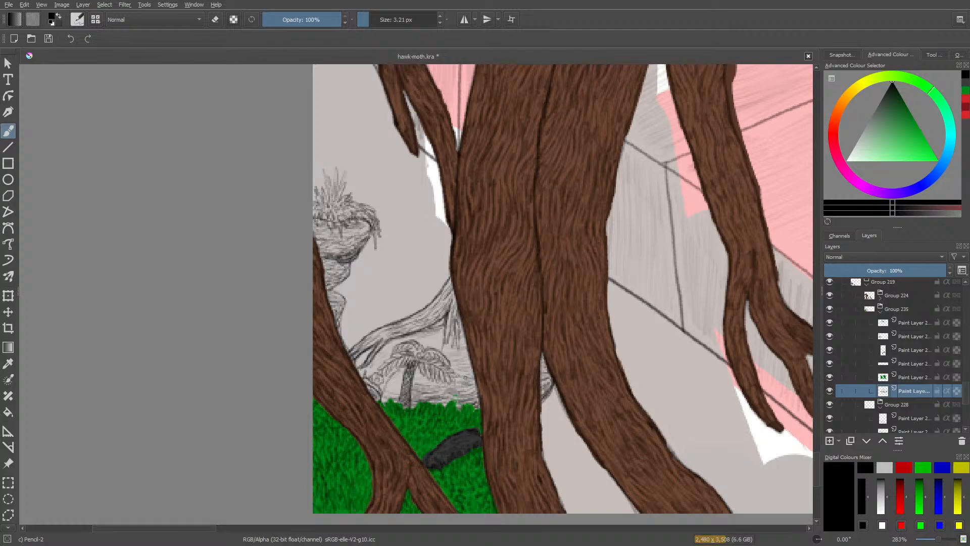
Hatch the rock below the hanging rootlets and around the base of the palm.
{"action": "left_click_drag", "start_coordinate": [477, 383], "coordinate": [457, 382]}
{"action": "left_click_drag", "start_coordinate": [449, 353], "coordinate": [469, 367]}
{"action": "mouse_move", "coordinate": [456, 365]}
{"action": "left_mouse_down"}
{"action": "mouse_move", "coordinate": [471, 376]}
{"action": "mouse_move", "coordinate": [473, 364]}
{"action": "mouse_move", "coordinate": [469, 385]}
{"action": "mouse_move", "coordinate": [423, 376]}
{"action": "mouse_move", "coordinate": [418, 397]}
{"action": "mouse_move", "coordinate": [401, 396]}
{"action": "left_mouse_up"}
{"action": "mouse_move", "coordinate": [386, 385]}
{"action": "left_mouse_down"}
{"action": "mouse_move", "coordinate": [357, 357]}
{"action": "mouse_move", "coordinate": [392, 388]}
{"action": "left_mouse_up"}
{"action": "mouse_move", "coordinate": [381, 392]}
{"action": "left_mouse_down"}
{"action": "mouse_move", "coordinate": [394, 397]}
{"action": "mouse_move", "coordinate": [378, 375]}
{"action": "mouse_move", "coordinate": [400, 393]}
{"action": "left_mouse_up"}
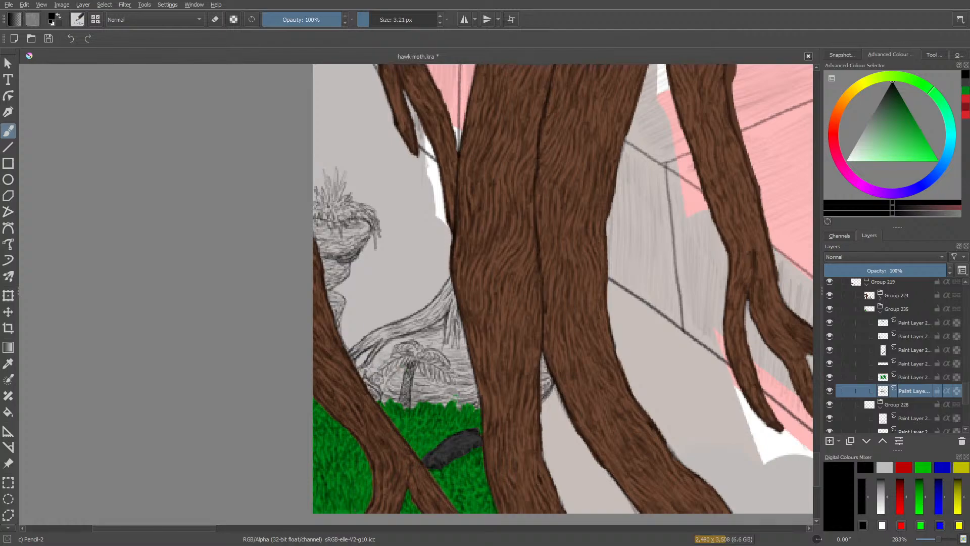
Add shading lines to the rock directly under the arching root and beside the palm's trunk.
{"action": "left_click_drag", "start_coordinate": [389, 350], "coordinate": [398, 343]}
{"action": "left_click_drag", "start_coordinate": [427, 338], "coordinate": [442, 334]}
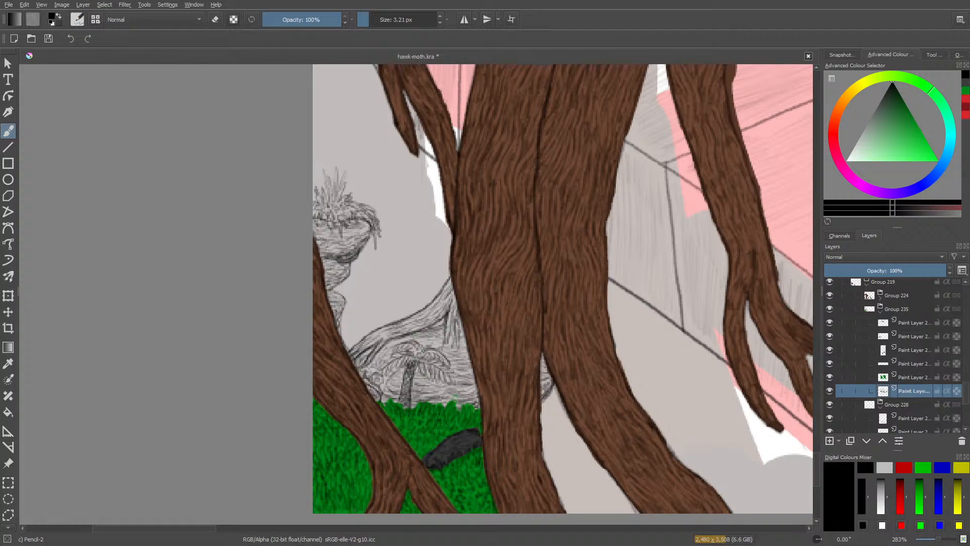
{"action": "left_click_drag", "start_coordinate": [421, 384], "coordinate": [450, 390]}
{"action": "mouse_move", "coordinate": [430, 400]}
{"action": "left_mouse_down"}
{"action": "mouse_move", "coordinate": [441, 400]}
{"action": "mouse_move", "coordinate": [386, 380]}
{"action": "mouse_move", "coordinate": [431, 386]}
{"action": "left_mouse_up"}
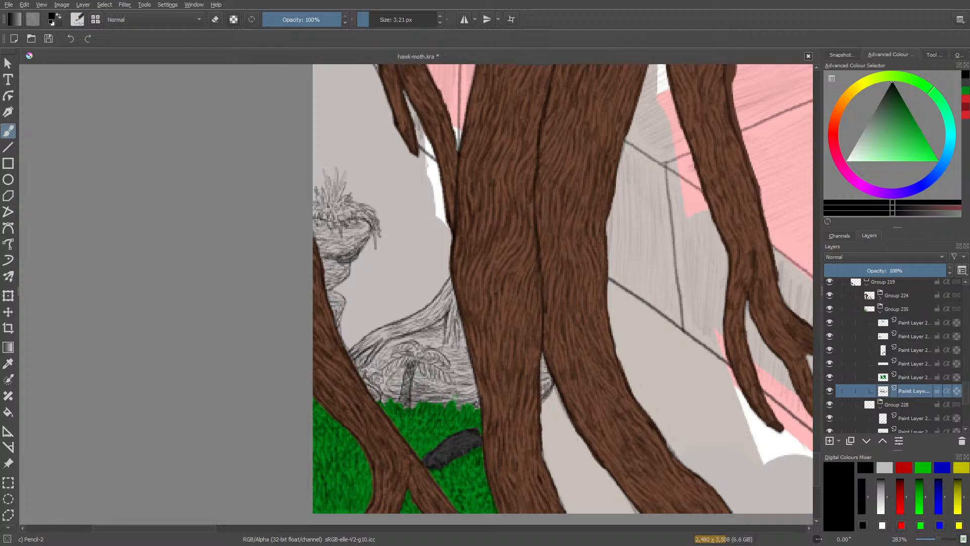
Erase a small patch of rock hatching beside the palm's trunk, and switch to the Blender Basic brush preset.
{"action": "right_click", "coordinate": [423, 380]}
{"action": "left_click", "coordinate": [369, 349]}
{"action": "right_click", "coordinate": [463, 345]}
{"action": "right_click", "coordinate": [417, 277]}
{"action": "key", "text": "e"}
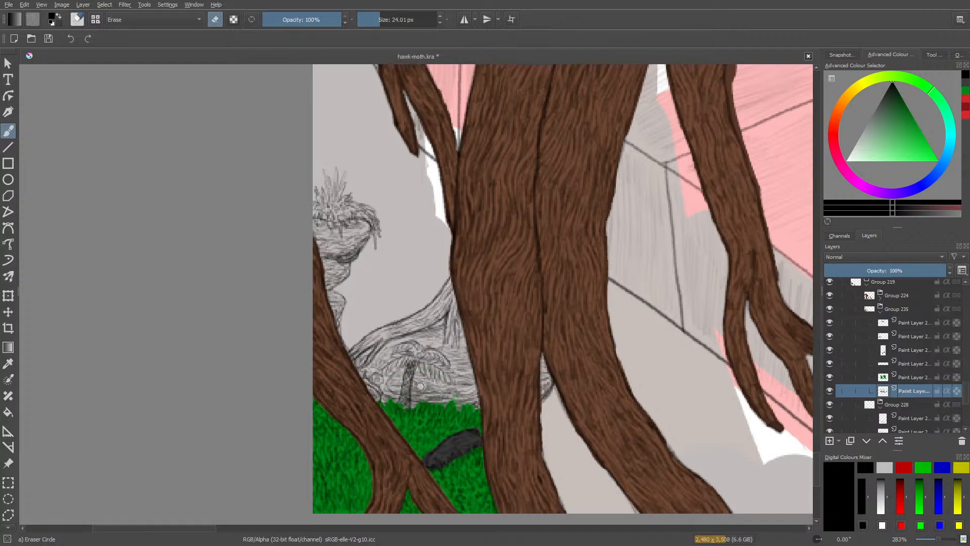
{"action": "left_click_drag", "start_coordinate": [424, 387], "coordinate": [419, 383]}
{"action": "key", "text": "e"}
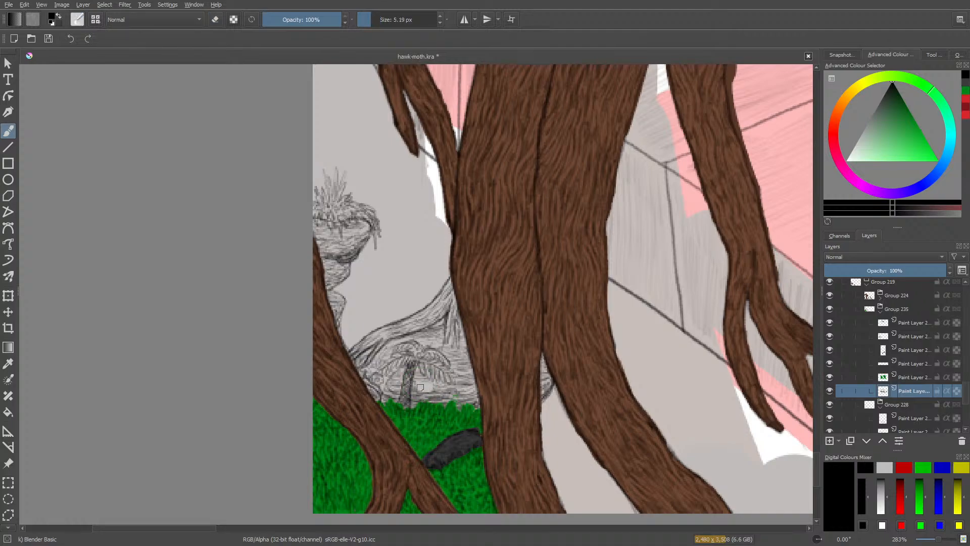
Switch back to the Pencil-2 preset at 4.12 px and darken the rock's shading beneath the arching root.
{"action": "right_click", "coordinate": [507, 338]}
{"action": "left_click", "coordinate": [524, 397]}
{"action": "left_click", "coordinate": [370, 19]}
{"action": "left_click", "coordinate": [370, 18]}
{"action": "left_click_drag", "start_coordinate": [425, 327], "coordinate": [444, 324]}
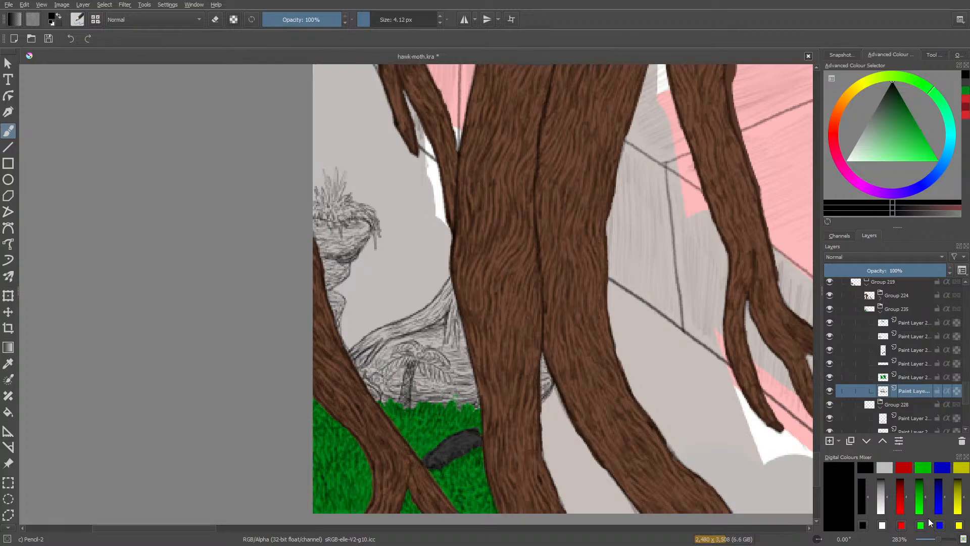
Pencil the outline of a large boulder above the arching root, erasing stray marks along its lower edge.
{"action": "scroll", "coordinate": [933, 540], "scroll_direction": "down", "scroll_amount": 5}
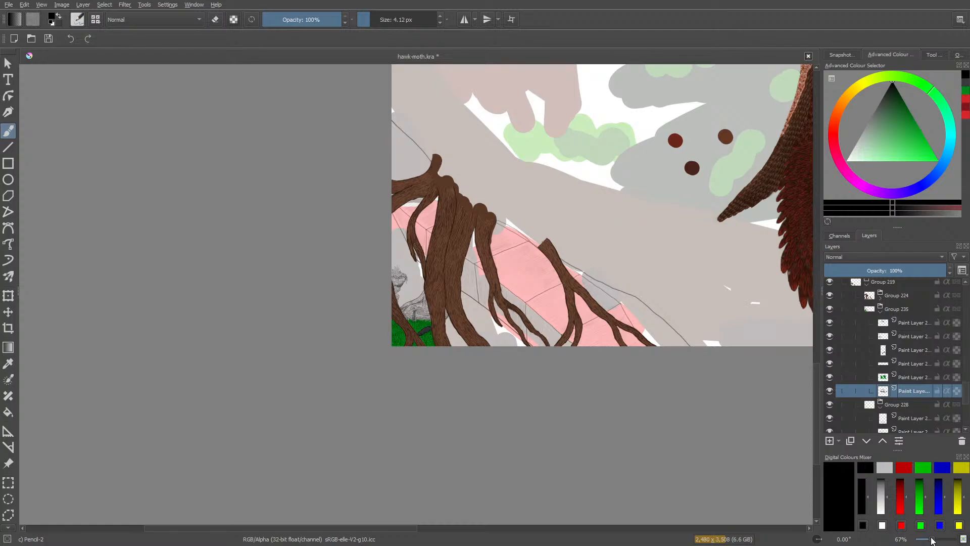
{"action": "scroll", "coordinate": [933, 539], "scroll_direction": "up", "scroll_amount": 3}
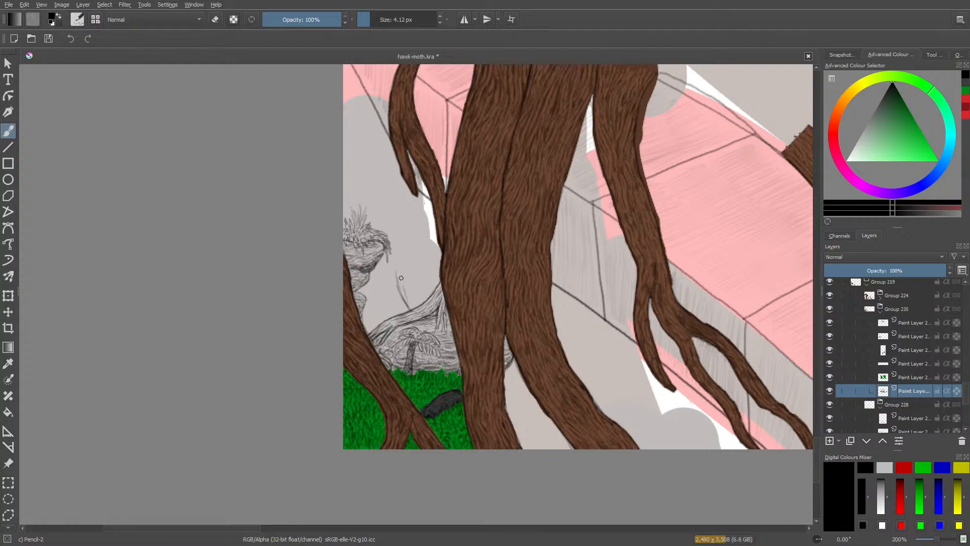
{"action": "left_click_drag", "start_coordinate": [389, 252], "coordinate": [414, 312]}
{"action": "key", "text": "e"}
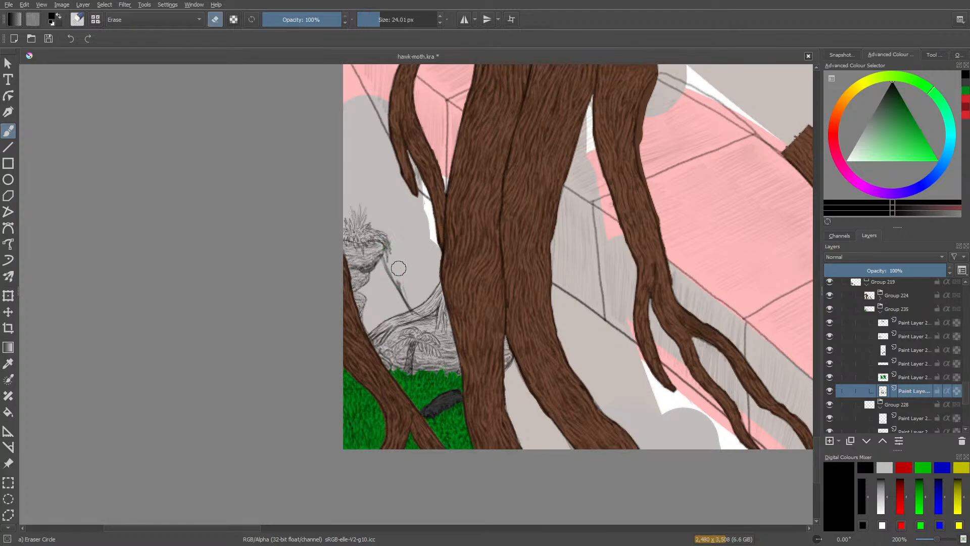
{"action": "mouse_move", "coordinate": [405, 278]}
{"action": "left_mouse_down"}
{"action": "mouse_move", "coordinate": [416, 309]}
{"action": "mouse_move", "coordinate": [417, 301]}
{"action": "left_mouse_up"}
{"action": "key", "text": "e"}
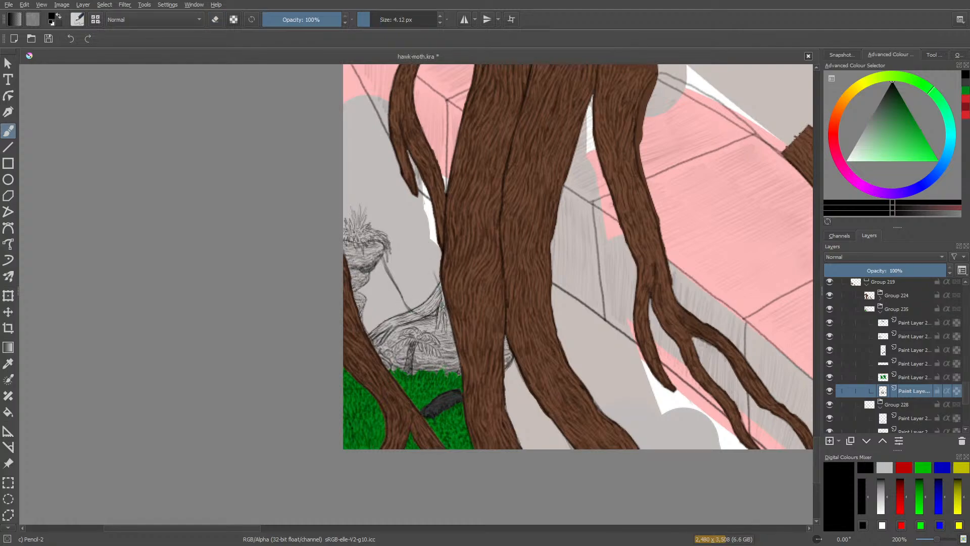
{"action": "mouse_move", "coordinate": [425, 229]}
{"action": "left_mouse_down"}
{"action": "mouse_move", "coordinate": [383, 200]}
{"action": "mouse_move", "coordinate": [391, 210]}
{"action": "left_mouse_up"}
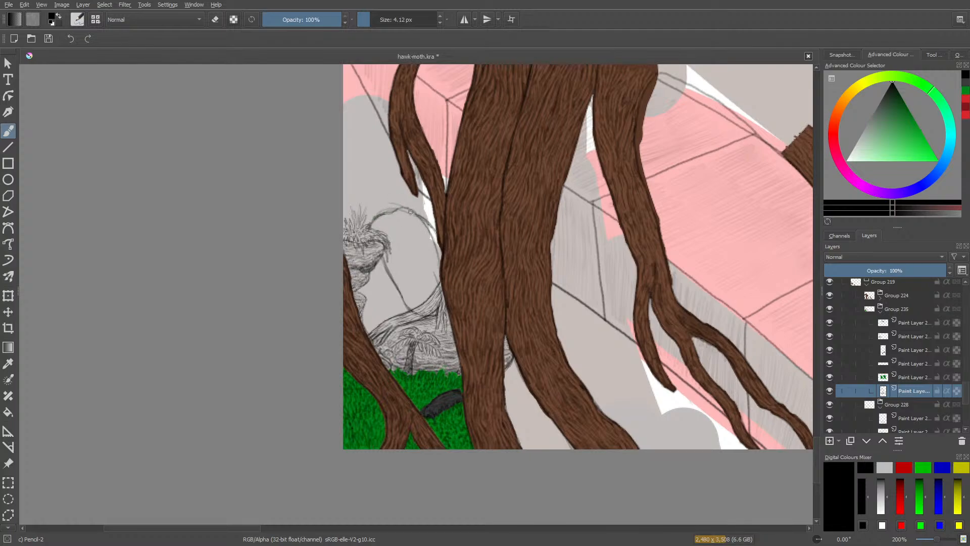
Erase the stray sketch lines around the boulder's top and its trunk-side edge with Eraser Circle at 24.01 px.
{"action": "left_click_drag", "start_coordinate": [937, 539], "coordinate": [941, 540]}
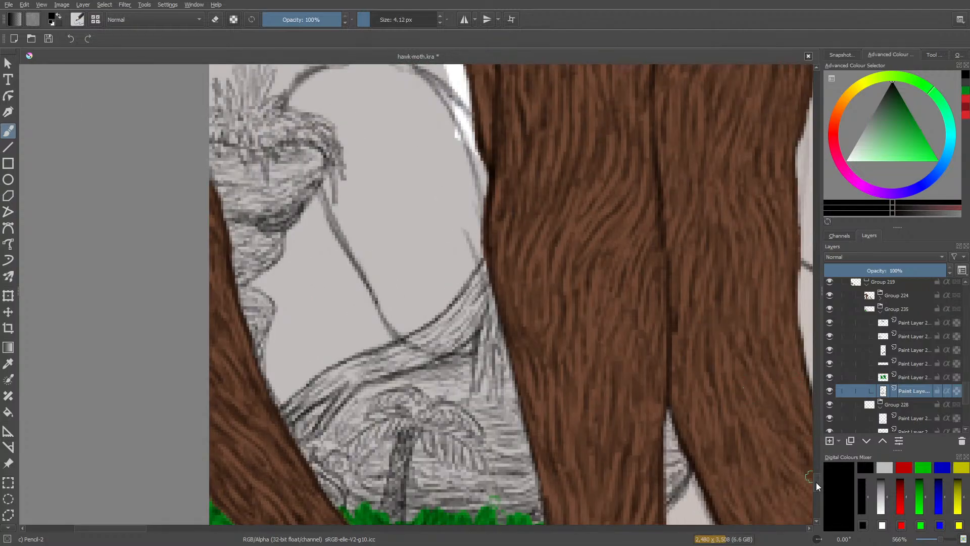
{"action": "left_click_drag", "start_coordinate": [816, 482], "coordinate": [823, 475]}
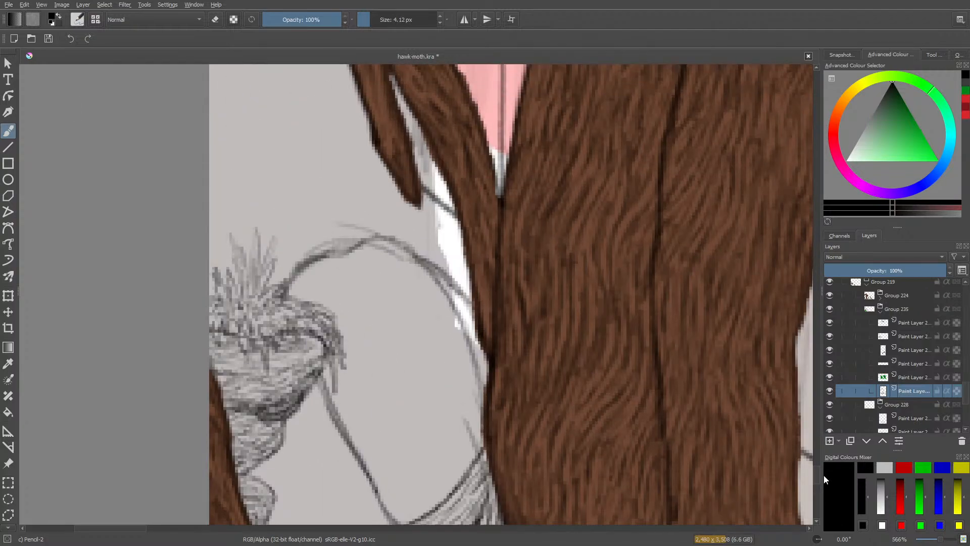
{"action": "key", "text": "e"}
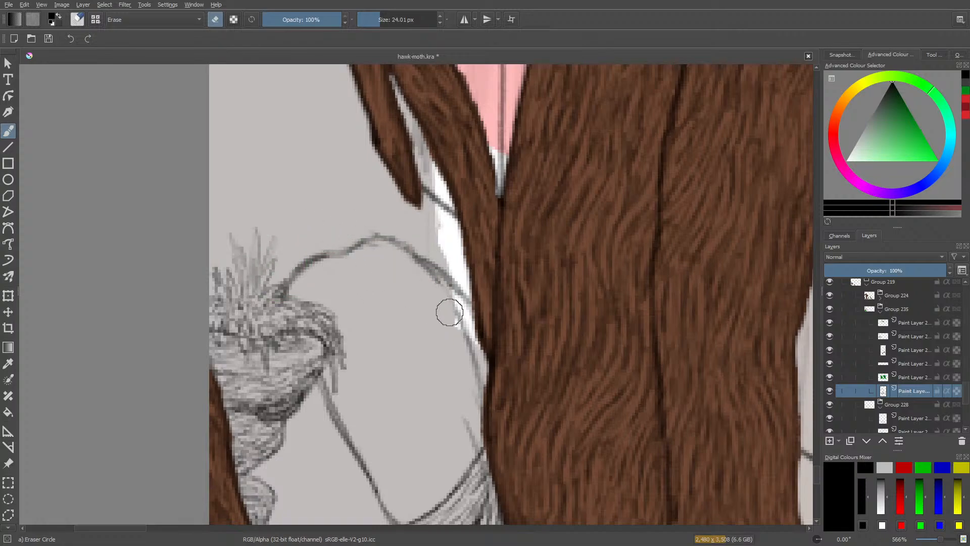
{"action": "mouse_move", "coordinate": [433, 293]}
{"action": "left_mouse_down"}
{"action": "mouse_move", "coordinate": [460, 344]}
{"action": "mouse_move", "coordinate": [463, 432]}
{"action": "mouse_move", "coordinate": [461, 418]}
{"action": "mouse_move", "coordinate": [422, 399]}
{"action": "left_mouse_up"}
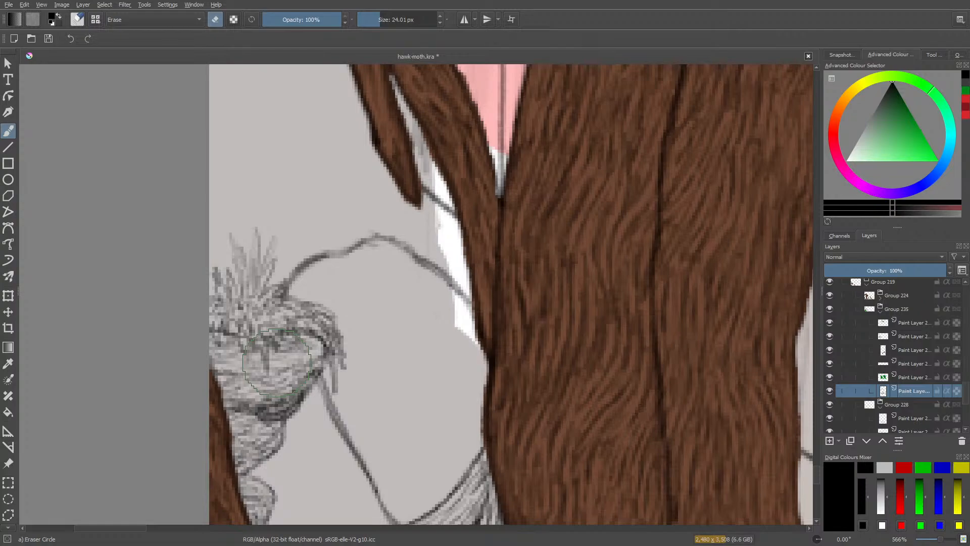
{"action": "key", "text": "slash"}
Hatch the boulder's lower edge with Pencil-2 from the arching root up towards the plant-topped rock.
{"action": "left_click_drag", "start_coordinate": [814, 471], "coordinate": [818, 477]}
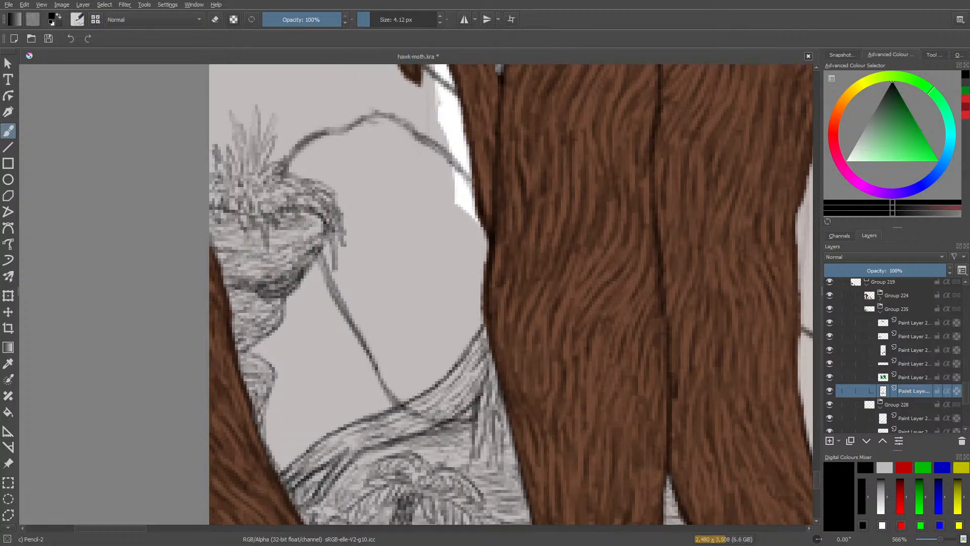
{"action": "left_click_drag", "start_coordinate": [404, 399], "coordinate": [390, 367]}
{"action": "left_click_drag", "start_coordinate": [339, 302], "coordinate": [346, 318]}
{"action": "mouse_move", "coordinate": [420, 394]}
{"action": "left_mouse_down"}
{"action": "mouse_move", "coordinate": [401, 367]}
{"action": "mouse_move", "coordinate": [437, 387]}
{"action": "mouse_move", "coordinate": [416, 356]}
{"action": "mouse_move", "coordinate": [427, 386]}
{"action": "mouse_move", "coordinate": [398, 380]}
{"action": "mouse_move", "coordinate": [429, 400]}
{"action": "left_mouse_up"}
{"action": "mouse_move", "coordinate": [402, 388]}
{"action": "left_mouse_down"}
{"action": "mouse_move", "coordinate": [433, 409]}
{"action": "mouse_move", "coordinate": [406, 398]}
{"action": "left_mouse_up"}
{"action": "mouse_move", "coordinate": [379, 365]}
{"action": "left_mouse_down"}
{"action": "mouse_move", "coordinate": [402, 382]}
{"action": "mouse_move", "coordinate": [387, 360]}
{"action": "left_mouse_up"}
{"action": "left_click_drag", "start_coordinate": [419, 389], "coordinate": [392, 359]}
{"action": "mouse_move", "coordinate": [423, 390]}
{"action": "left_mouse_down"}
{"action": "mouse_move", "coordinate": [370, 350]}
{"action": "mouse_move", "coordinate": [393, 360]}
{"action": "mouse_move", "coordinate": [372, 340]}
{"action": "mouse_move", "coordinate": [396, 350]}
{"action": "mouse_move", "coordinate": [364, 326]}
{"action": "mouse_move", "coordinate": [355, 309]}
{"action": "mouse_move", "coordinate": [367, 313]}
{"action": "mouse_move", "coordinate": [336, 280]}
{"action": "mouse_move", "coordinate": [354, 293]}
{"action": "mouse_move", "coordinate": [341, 251]}
{"action": "left_mouse_up"}
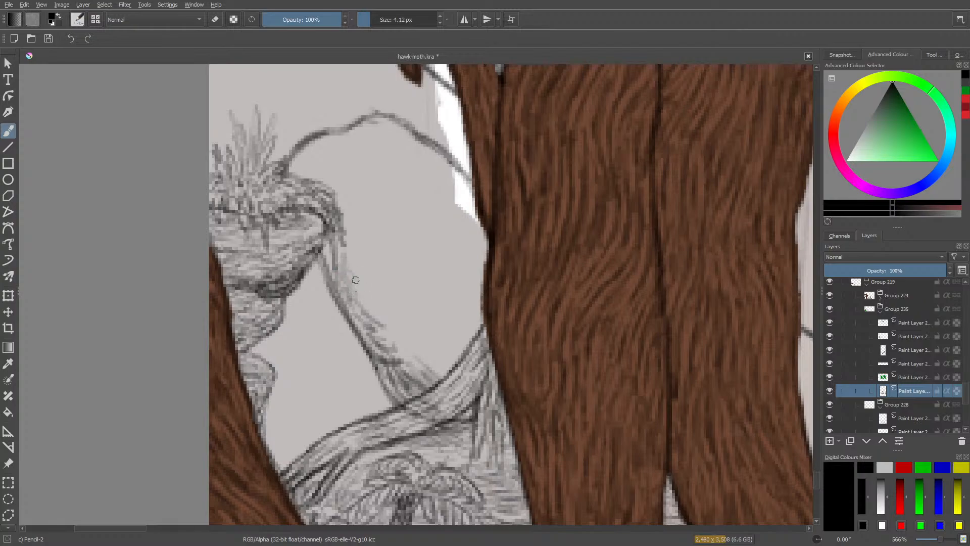
Shade the boulder's upper shoulder beside the spiky plant with short pencil strokes.
{"action": "mouse_move", "coordinate": [360, 283]}
{"action": "left_mouse_down"}
{"action": "mouse_move", "coordinate": [342, 248]}
{"action": "mouse_move", "coordinate": [328, 257]}
{"action": "left_mouse_up"}
{"action": "mouse_move", "coordinate": [298, 175]}
{"action": "left_mouse_down"}
{"action": "mouse_move", "coordinate": [311, 146]}
{"action": "mouse_move", "coordinate": [357, 136]}
{"action": "mouse_move", "coordinate": [325, 140]}
{"action": "mouse_move", "coordinate": [300, 191]}
{"action": "mouse_move", "coordinate": [323, 160]}
{"action": "mouse_move", "coordinate": [304, 165]}
{"action": "mouse_move", "coordinate": [307, 190]}
{"action": "mouse_move", "coordinate": [309, 146]}
{"action": "mouse_move", "coordinate": [295, 165]}
{"action": "left_mouse_up"}
{"action": "mouse_move", "coordinate": [354, 149]}
{"action": "left_mouse_down"}
{"action": "mouse_move", "coordinate": [314, 166]}
{"action": "mouse_move", "coordinate": [343, 158]}
{"action": "mouse_move", "coordinate": [325, 187]}
{"action": "left_mouse_up"}
{"action": "mouse_move", "coordinate": [322, 184]}
{"action": "left_mouse_down"}
{"action": "mouse_move", "coordinate": [333, 204]}
{"action": "mouse_move", "coordinate": [334, 194]}
{"action": "left_mouse_up"}
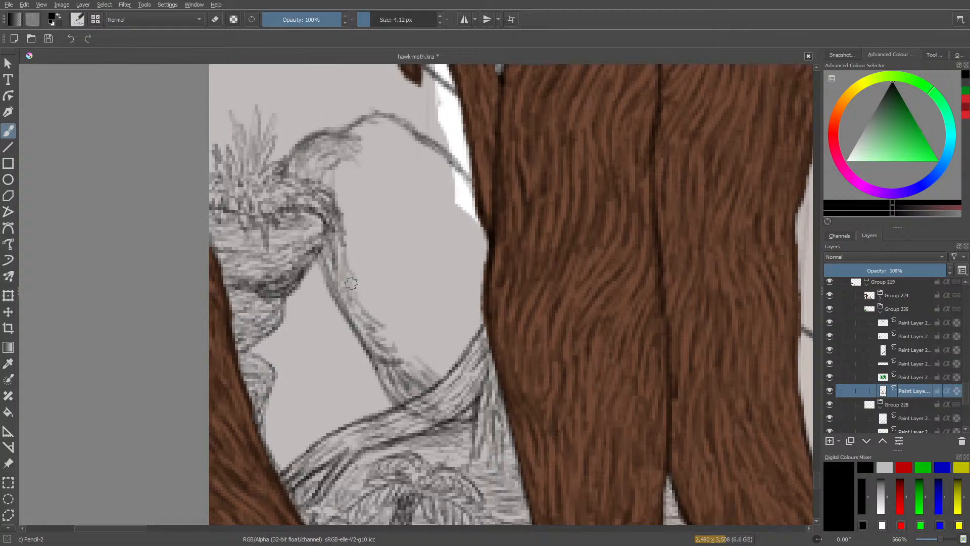
Fill the lower and middle parts of the boulder with curved hatching that follows its rounded form.
{"action": "mouse_move", "coordinate": [360, 288]}
{"action": "left_mouse_down"}
{"action": "mouse_move", "coordinate": [385, 313]}
{"action": "mouse_move", "coordinate": [382, 334]}
{"action": "mouse_move", "coordinate": [408, 351]}
{"action": "mouse_move", "coordinate": [416, 340]}
{"action": "mouse_move", "coordinate": [427, 364]}
{"action": "mouse_move", "coordinate": [447, 366]}
{"action": "mouse_move", "coordinate": [431, 368]}
{"action": "mouse_move", "coordinate": [438, 379]}
{"action": "mouse_move", "coordinate": [414, 376]}
{"action": "mouse_move", "coordinate": [415, 362]}
{"action": "mouse_move", "coordinate": [438, 359]}
{"action": "mouse_move", "coordinate": [422, 354]}
{"action": "mouse_move", "coordinate": [456, 367]}
{"action": "mouse_move", "coordinate": [418, 367]}
{"action": "mouse_move", "coordinate": [436, 354]}
{"action": "mouse_move", "coordinate": [405, 340]}
{"action": "mouse_move", "coordinate": [461, 350]}
{"action": "mouse_move", "coordinate": [447, 342]}
{"action": "mouse_move", "coordinate": [460, 334]}
{"action": "mouse_move", "coordinate": [399, 328]}
{"action": "mouse_move", "coordinate": [420, 337]}
{"action": "mouse_move", "coordinate": [410, 364]}
{"action": "mouse_move", "coordinate": [405, 345]}
{"action": "mouse_move", "coordinate": [474, 339]}
{"action": "mouse_move", "coordinate": [447, 325]}
{"action": "mouse_move", "coordinate": [465, 316]}
{"action": "mouse_move", "coordinate": [426, 320]}
{"action": "mouse_move", "coordinate": [420, 326]}
{"action": "mouse_move", "coordinate": [458, 333]}
{"action": "mouse_move", "coordinate": [413, 343]}
{"action": "mouse_move", "coordinate": [352, 261]}
{"action": "mouse_move", "coordinate": [396, 320]}
{"action": "mouse_move", "coordinate": [350, 219]}
{"action": "mouse_move", "coordinate": [385, 193]}
{"action": "mouse_move", "coordinate": [380, 312]}
{"action": "mouse_move", "coordinate": [359, 280]}
{"action": "mouse_move", "coordinate": [414, 323]}
{"action": "mouse_move", "coordinate": [369, 297]}
{"action": "mouse_move", "coordinate": [443, 293]}
{"action": "mouse_move", "coordinate": [449, 317]}
{"action": "mouse_move", "coordinate": [414, 322]}
{"action": "left_mouse_up"}
{"action": "mouse_move", "coordinate": [405, 312]}
{"action": "left_mouse_down"}
{"action": "mouse_move", "coordinate": [439, 315]}
{"action": "mouse_move", "coordinate": [485, 309]}
{"action": "mouse_move", "coordinate": [471, 295]}
{"action": "mouse_move", "coordinate": [445, 303]}
{"action": "mouse_move", "coordinate": [418, 295]}
{"action": "mouse_move", "coordinate": [434, 292]}
{"action": "mouse_move", "coordinate": [384, 274]}
{"action": "left_mouse_up"}
{"action": "mouse_move", "coordinate": [350, 241]}
{"action": "left_mouse_down"}
{"action": "mouse_move", "coordinate": [375, 261]}
{"action": "mouse_move", "coordinate": [409, 278]}
{"action": "mouse_move", "coordinate": [393, 282]}
{"action": "mouse_move", "coordinate": [470, 287]}
{"action": "mouse_move", "coordinate": [417, 274]}
{"action": "mouse_move", "coordinate": [405, 261]}
{"action": "mouse_move", "coordinate": [436, 263]}
{"action": "mouse_move", "coordinate": [443, 278]}
{"action": "mouse_move", "coordinate": [432, 266]}
{"action": "mouse_move", "coordinate": [448, 263]}
{"action": "mouse_move", "coordinate": [472, 286]}
{"action": "mouse_move", "coordinate": [409, 259]}
{"action": "mouse_move", "coordinate": [414, 244]}
{"action": "mouse_move", "coordinate": [372, 236]}
{"action": "mouse_move", "coordinate": [388, 253]}
{"action": "mouse_move", "coordinate": [316, 160]}
{"action": "mouse_move", "coordinate": [379, 238]}
{"action": "mouse_move", "coordinate": [339, 174]}
{"action": "left_mouse_up"}
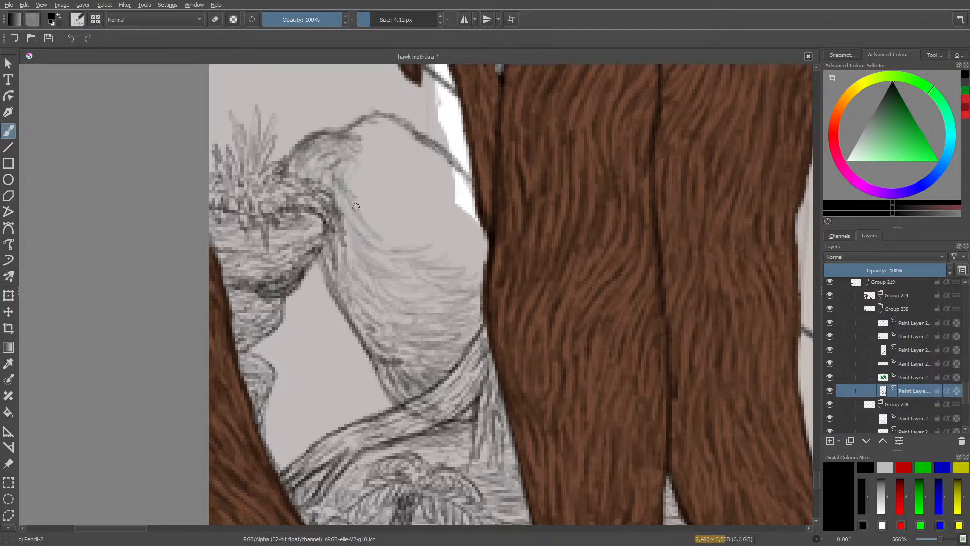
{"action": "mouse_move", "coordinate": [356, 207]}
{"action": "left_mouse_down"}
{"action": "mouse_move", "coordinate": [392, 239]}
{"action": "mouse_move", "coordinate": [371, 220]}
{"action": "mouse_move", "coordinate": [450, 252]}
{"action": "mouse_move", "coordinate": [434, 255]}
{"action": "mouse_move", "coordinate": [461, 258]}
{"action": "left_mouse_up"}
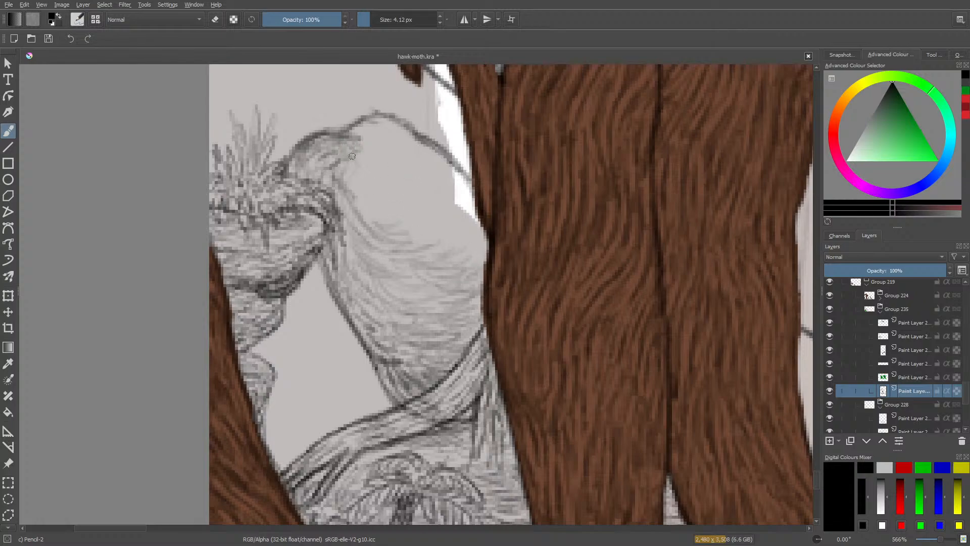
Extend the hatching from the boulder's shoulder down the side next to the plant-topped rock.
{"action": "mouse_move", "coordinate": [353, 135]}
{"action": "left_mouse_down"}
{"action": "mouse_move", "coordinate": [402, 169]}
{"action": "mouse_move", "coordinate": [377, 145]}
{"action": "mouse_move", "coordinate": [396, 156]}
{"action": "mouse_move", "coordinate": [378, 186]}
{"action": "mouse_move", "coordinate": [398, 168]}
{"action": "mouse_move", "coordinate": [369, 162]}
{"action": "mouse_move", "coordinate": [371, 178]}
{"action": "mouse_move", "coordinate": [352, 195]}
{"action": "mouse_move", "coordinate": [363, 185]}
{"action": "mouse_move", "coordinate": [379, 204]}
{"action": "left_mouse_up"}
{"action": "mouse_move", "coordinate": [357, 201]}
{"action": "left_mouse_down"}
{"action": "mouse_move", "coordinate": [334, 194]}
{"action": "mouse_move", "coordinate": [348, 210]}
{"action": "mouse_move", "coordinate": [345, 223]}
{"action": "mouse_move", "coordinate": [368, 222]}
{"action": "mouse_move", "coordinate": [361, 231]}
{"action": "mouse_move", "coordinate": [331, 212]}
{"action": "mouse_move", "coordinate": [363, 234]}
{"action": "left_mouse_up"}
{"action": "left_click_drag", "start_coordinate": [344, 229], "coordinate": [369, 246]}
{"action": "mouse_move", "coordinate": [342, 241]}
{"action": "left_mouse_down"}
{"action": "mouse_move", "coordinate": [371, 256]}
{"action": "mouse_move", "coordinate": [373, 270]}
{"action": "mouse_move", "coordinate": [358, 273]}
{"action": "mouse_move", "coordinate": [354, 290]}
{"action": "mouse_move", "coordinate": [369, 301]}
{"action": "left_mouse_up"}
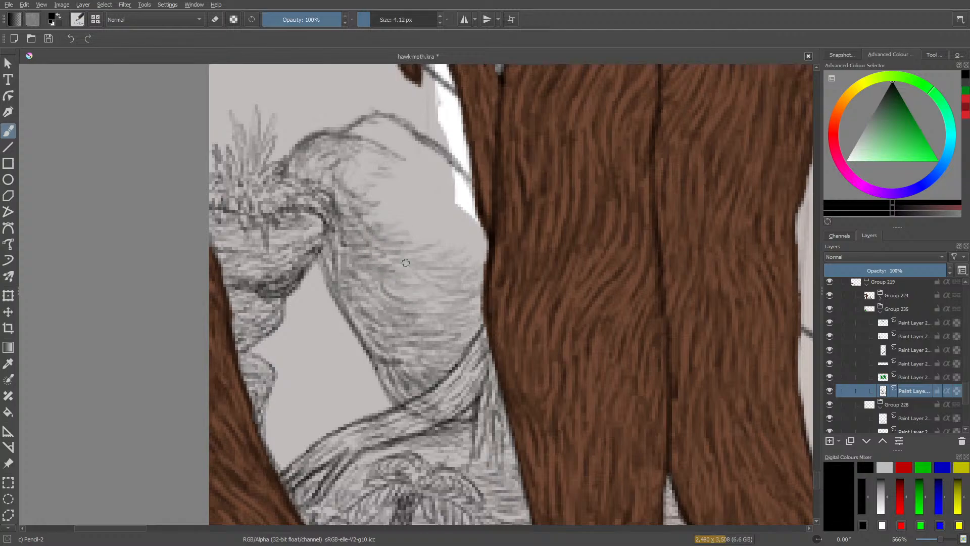
Rotate the canvas and add an inner contour and curved hatching to the upper part of the boulder.
{"action": "right_click", "coordinate": [426, 284]}
{"action": "left_click_drag", "start_coordinate": [423, 189], "coordinate": [374, 224]}
{"action": "left_click", "coordinate": [374, 223]}
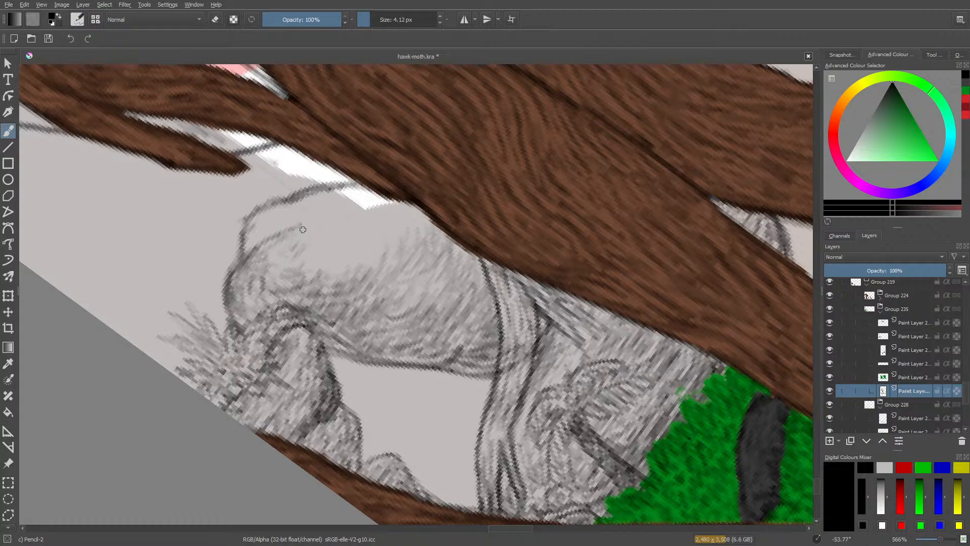
{"action": "mouse_move", "coordinate": [249, 240]}
{"action": "left_mouse_down"}
{"action": "mouse_move", "coordinate": [295, 227]}
{"action": "mouse_move", "coordinate": [302, 218]}
{"action": "mouse_move", "coordinate": [274, 222]}
{"action": "mouse_move", "coordinate": [254, 241]}
{"action": "mouse_move", "coordinate": [288, 226]}
{"action": "mouse_move", "coordinate": [270, 217]}
{"action": "mouse_move", "coordinate": [306, 200]}
{"action": "mouse_move", "coordinate": [280, 206]}
{"action": "mouse_move", "coordinate": [336, 216]}
{"action": "mouse_move", "coordinate": [330, 221]}
{"action": "mouse_move", "coordinate": [359, 267]}
{"action": "mouse_move", "coordinate": [340, 276]}
{"action": "mouse_move", "coordinate": [368, 230]}
{"action": "mouse_move", "coordinate": [389, 251]}
{"action": "mouse_move", "coordinate": [398, 229]}
{"action": "mouse_move", "coordinate": [391, 210]}
{"action": "mouse_move", "coordinate": [410, 220]}
{"action": "left_mouse_up"}
{"action": "mouse_move", "coordinate": [394, 216]}
{"action": "left_mouse_down"}
{"action": "mouse_move", "coordinate": [402, 238]}
{"action": "mouse_move", "coordinate": [388, 231]}
{"action": "mouse_move", "coordinate": [377, 240]}
{"action": "mouse_move", "coordinate": [371, 229]}
{"action": "mouse_move", "coordinate": [373, 265]}
{"action": "left_mouse_up"}
{"action": "mouse_move", "coordinate": [366, 229]}
{"action": "left_mouse_down"}
{"action": "mouse_move", "coordinate": [362, 271]}
{"action": "mouse_move", "coordinate": [357, 232]}
{"action": "mouse_move", "coordinate": [363, 258]}
{"action": "mouse_move", "coordinate": [348, 265]}
{"action": "mouse_move", "coordinate": [350, 251]}
{"action": "mouse_move", "coordinate": [334, 279]}
{"action": "left_mouse_up"}
{"action": "mouse_move", "coordinate": [339, 252]}
{"action": "left_mouse_down"}
{"action": "mouse_move", "coordinate": [326, 278]}
{"action": "mouse_move", "coordinate": [304, 268]}
{"action": "mouse_move", "coordinate": [291, 243]}
{"action": "left_mouse_up"}
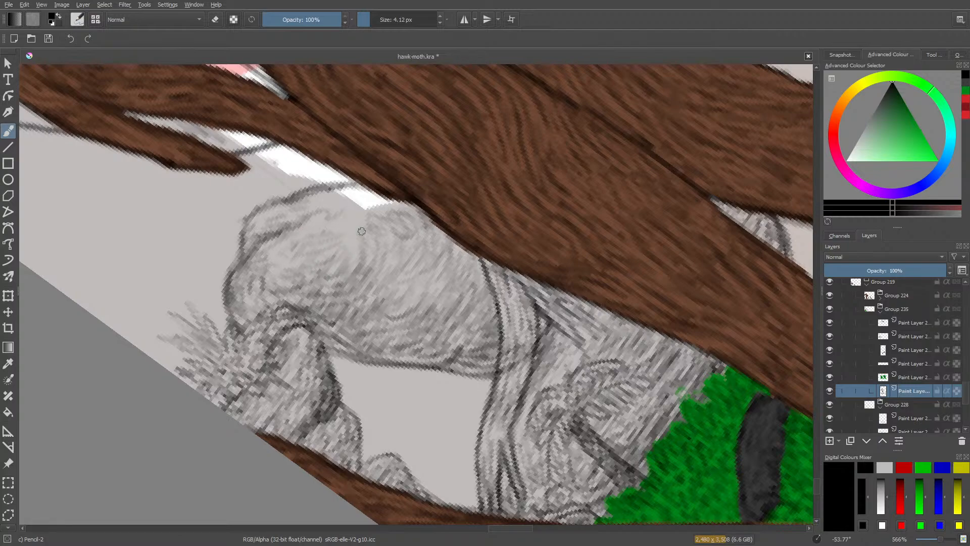
Fill the remaining bare areas along the boulder's top edge and beside the trunk with hatching.
{"action": "mouse_move", "coordinate": [362, 231]}
{"action": "left_mouse_down"}
{"action": "mouse_move", "coordinate": [304, 222]}
{"action": "mouse_move", "coordinate": [327, 221]}
{"action": "left_mouse_up"}
{"action": "left_click_drag", "start_coordinate": [368, 212], "coordinate": [329, 214]}
{"action": "mouse_move", "coordinate": [379, 202]}
{"action": "left_mouse_down"}
{"action": "mouse_move", "coordinate": [357, 205]}
{"action": "mouse_move", "coordinate": [351, 193]}
{"action": "left_mouse_up"}
{"action": "mouse_move", "coordinate": [358, 192]}
{"action": "left_mouse_down"}
{"action": "mouse_move", "coordinate": [331, 197]}
{"action": "mouse_move", "coordinate": [343, 191]}
{"action": "left_mouse_up"}
{"action": "mouse_move", "coordinate": [372, 199]}
{"action": "left_mouse_down"}
{"action": "mouse_move", "coordinate": [332, 196]}
{"action": "mouse_move", "coordinate": [305, 210]}
{"action": "left_mouse_up"}
{"action": "mouse_move", "coordinate": [329, 204]}
{"action": "left_mouse_down"}
{"action": "mouse_move", "coordinate": [307, 210]}
{"action": "mouse_move", "coordinate": [343, 216]}
{"action": "mouse_move", "coordinate": [345, 268]}
{"action": "left_mouse_up"}
{"action": "mouse_move", "coordinate": [364, 257]}
{"action": "left_mouse_down"}
{"action": "mouse_move", "coordinate": [350, 226]}
{"action": "mouse_move", "coordinate": [399, 242]}
{"action": "mouse_move", "coordinate": [415, 235]}
{"action": "left_mouse_up"}
{"action": "mouse_move", "coordinate": [399, 212]}
{"action": "left_mouse_down"}
{"action": "mouse_move", "coordinate": [420, 230]}
{"action": "mouse_move", "coordinate": [393, 201]}
{"action": "mouse_move", "coordinate": [360, 207]}
{"action": "mouse_move", "coordinate": [357, 186]}
{"action": "mouse_move", "coordinate": [287, 205]}
{"action": "left_mouse_up"}
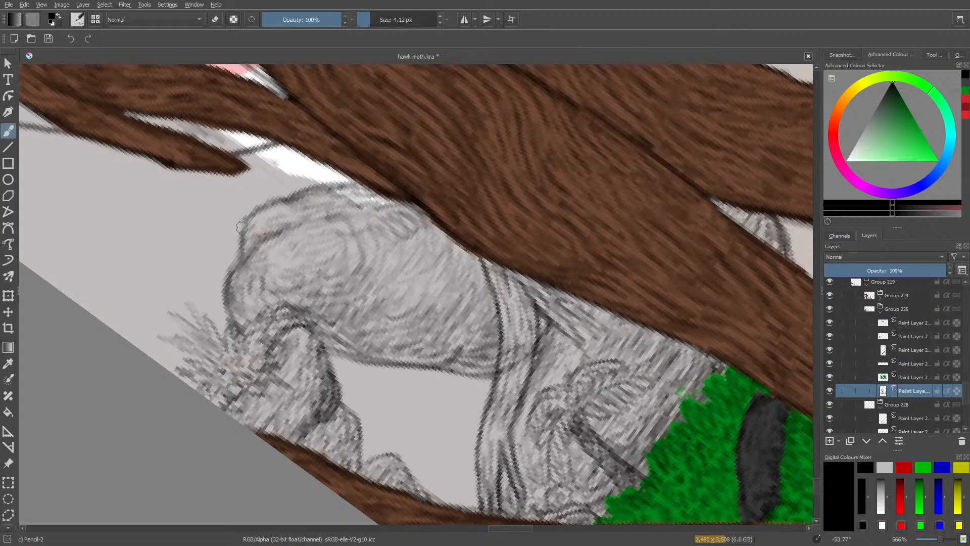
Reset the canvas rotation, then erase and re-hatch a small patch of the boulder against the trunk.
{"action": "right_click", "coordinate": [228, 218]}
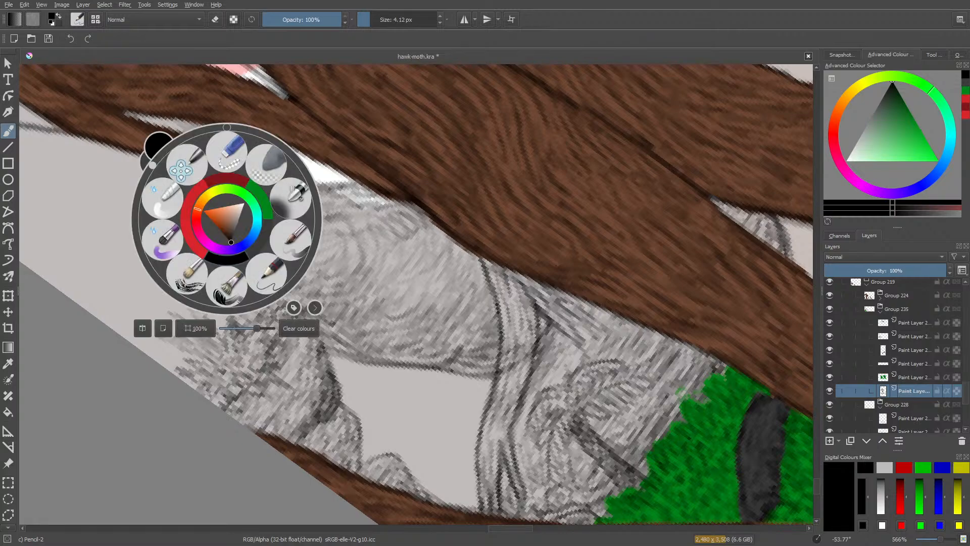
{"action": "left_click", "coordinate": [229, 126]}
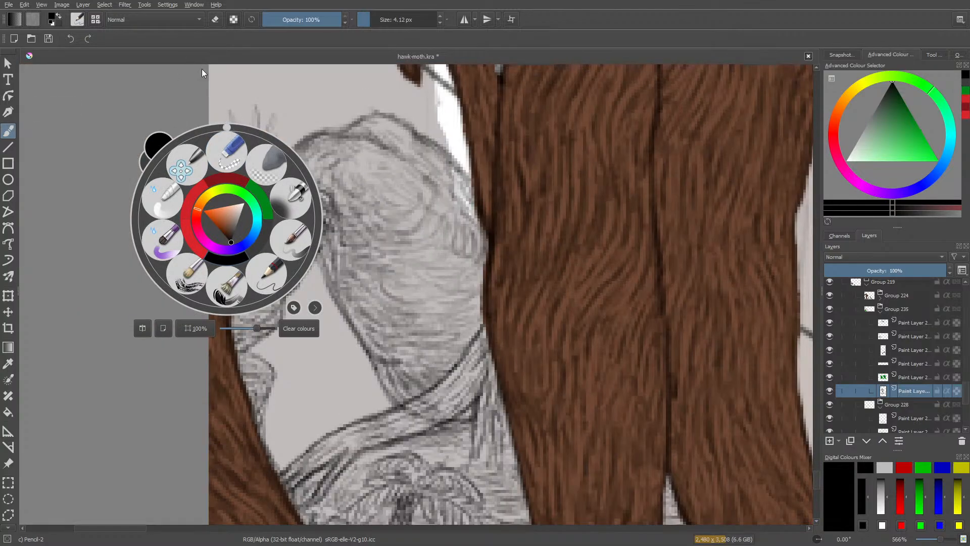
{"action": "left_click", "coordinate": [765, 326]}
{"action": "scroll", "coordinate": [814, 455], "scroll_direction": "up", "scroll_amount": 5}
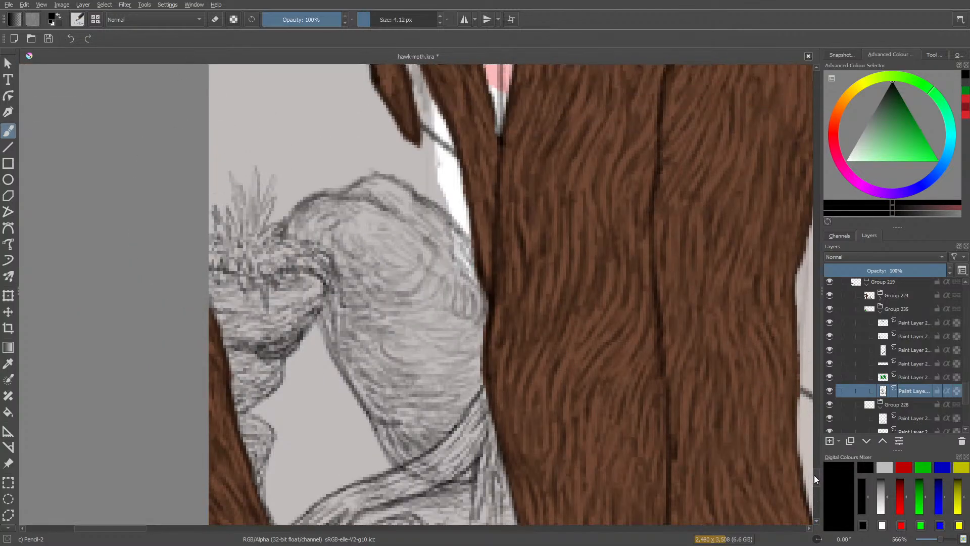
{"action": "key", "text": "e"}
{"action": "mouse_move", "coordinate": [477, 393]}
{"action": "left_mouse_down"}
{"action": "mouse_move", "coordinate": [490, 404]}
{"action": "mouse_move", "coordinate": [469, 383]}
{"action": "left_mouse_up"}
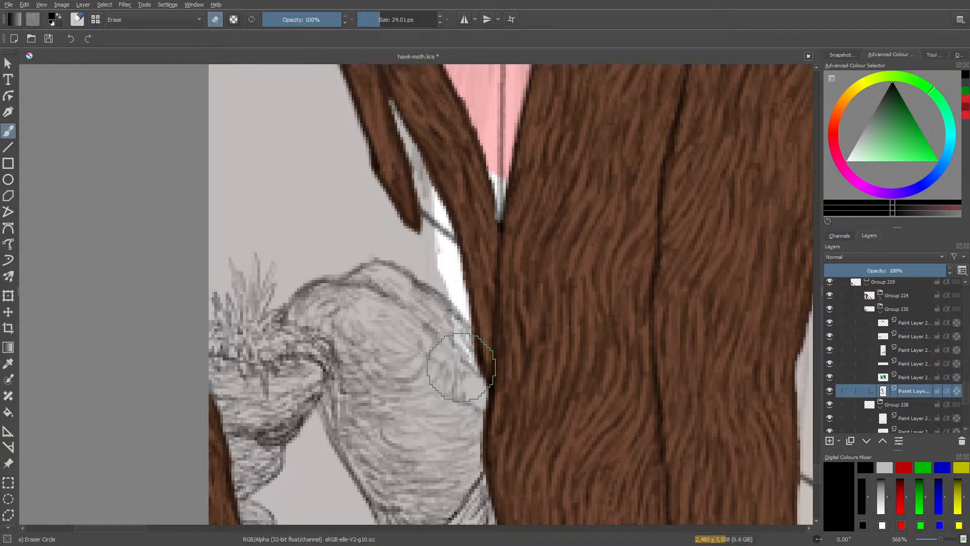
{"action": "key", "text": "e"}
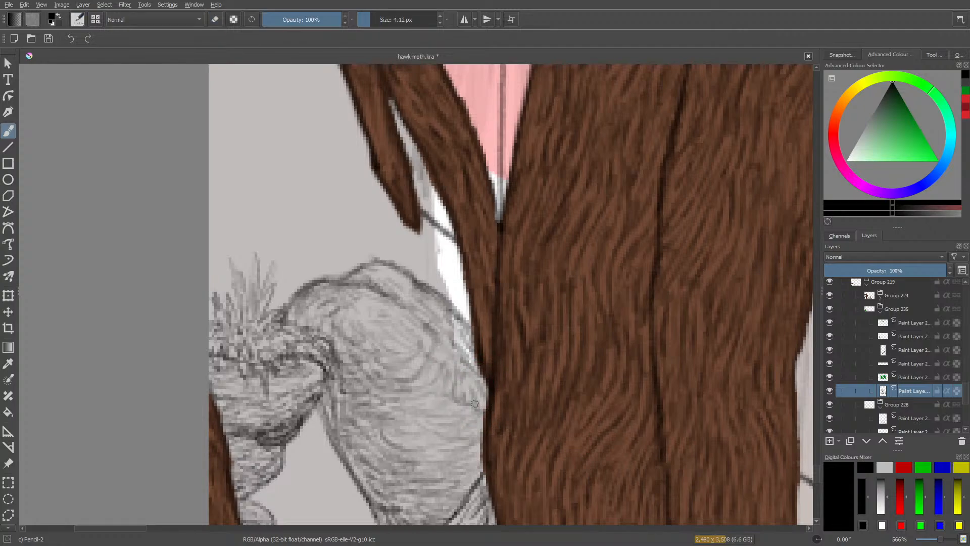
{"action": "mouse_move", "coordinate": [473, 393]}
{"action": "left_mouse_down"}
{"action": "mouse_move", "coordinate": [464, 375]}
{"action": "mouse_move", "coordinate": [481, 398]}
{"action": "mouse_move", "coordinate": [478, 434]}
{"action": "left_mouse_up"}
{"action": "left_click_drag", "start_coordinate": [479, 430], "coordinate": [461, 483]}
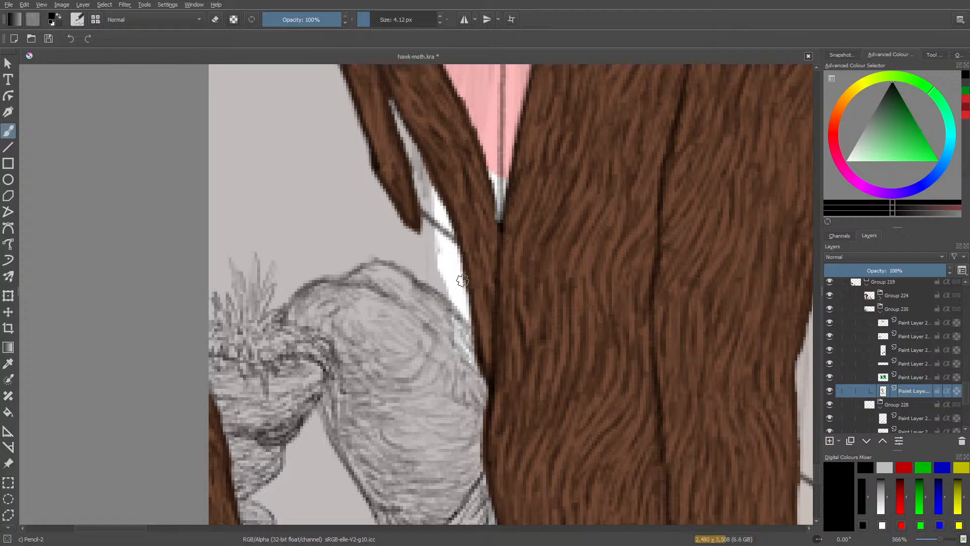
Draw and shade a small rounded rock between the arching root's lower end and the brown root.
{"action": "left_click_drag", "start_coordinate": [816, 474], "coordinate": [823, 457]}
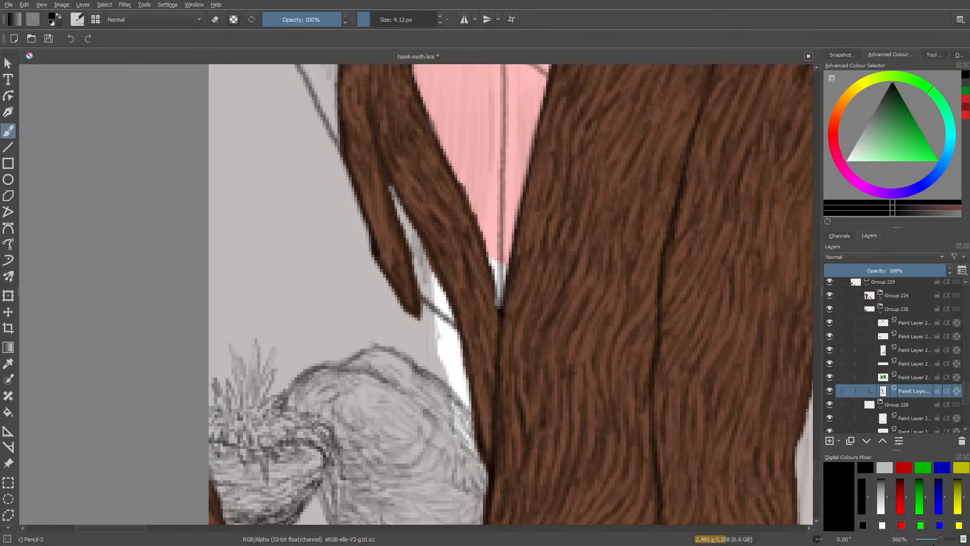
{"action": "left_click_drag", "start_coordinate": [939, 541], "coordinate": [929, 543]}
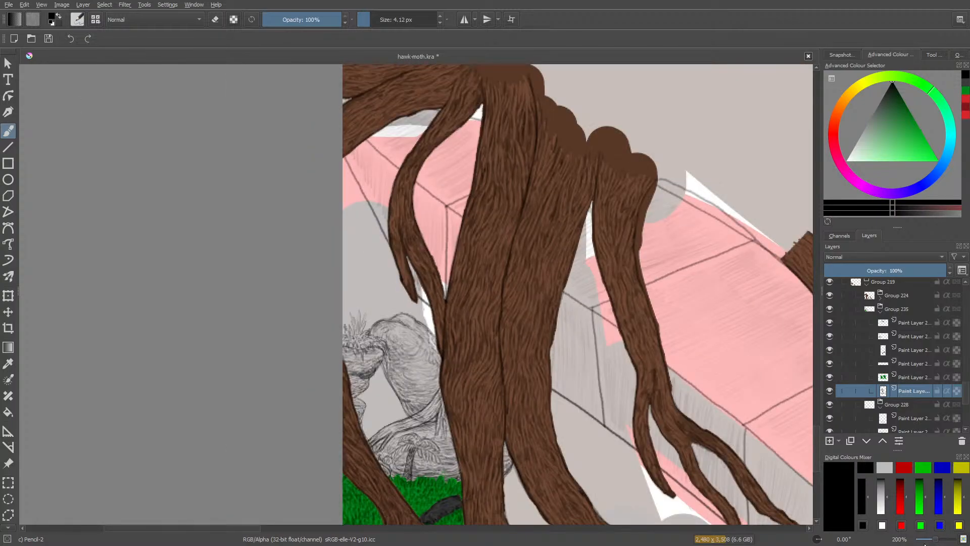
{"action": "left_click_drag", "start_coordinate": [934, 540], "coordinate": [941, 539]}
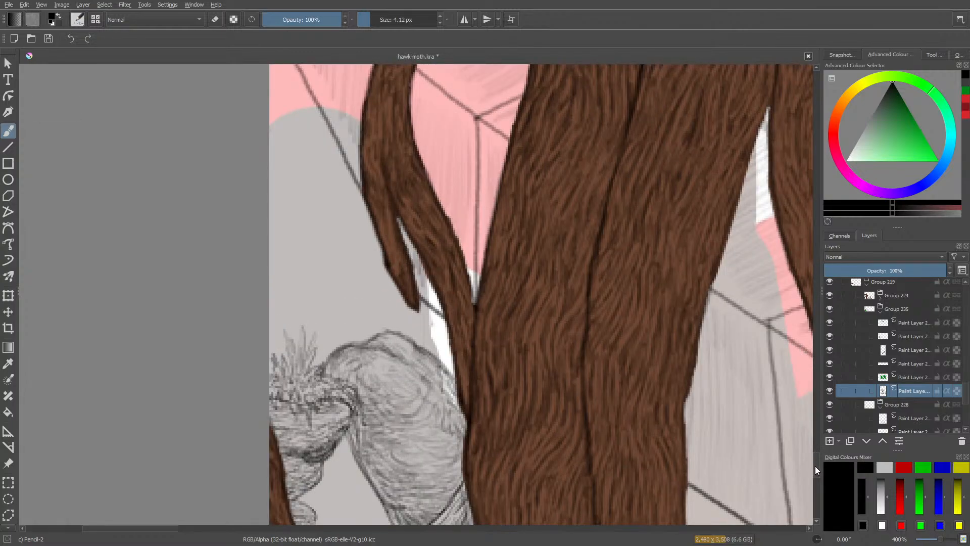
{"action": "left_click_drag", "start_coordinate": [816, 466], "coordinate": [815, 482]}
{"action": "left_click_drag", "start_coordinate": [940, 539], "coordinate": [943, 541]}
{"action": "left_click_drag", "start_coordinate": [816, 491], "coordinate": [816, 487]}
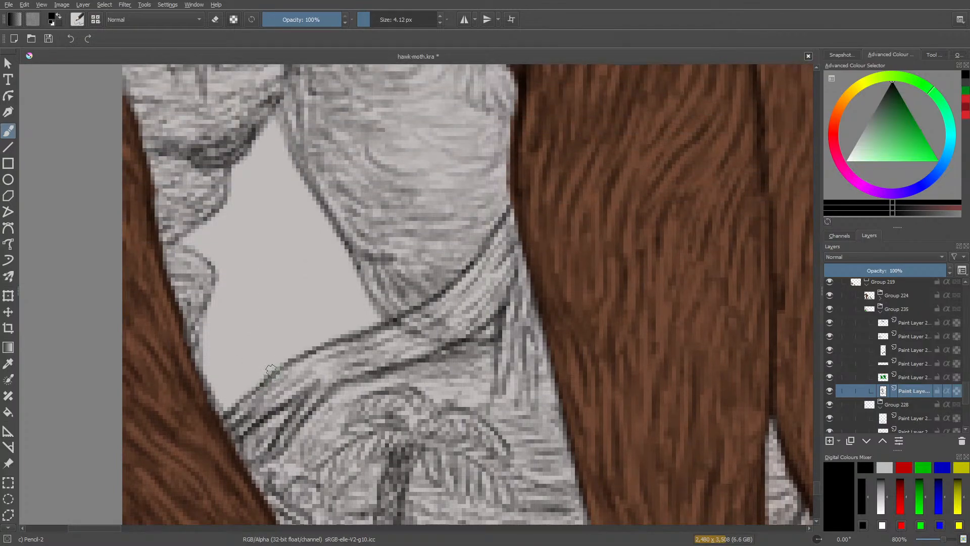
{"action": "mouse_move", "coordinate": [270, 369]}
{"action": "left_mouse_down"}
{"action": "mouse_move", "coordinate": [218, 355]}
{"action": "mouse_move", "coordinate": [244, 358]}
{"action": "mouse_move", "coordinate": [226, 356]}
{"action": "mouse_move", "coordinate": [200, 390]}
{"action": "mouse_move", "coordinate": [224, 367]}
{"action": "mouse_move", "coordinate": [261, 366]}
{"action": "mouse_move", "coordinate": [269, 393]}
{"action": "mouse_move", "coordinate": [222, 394]}
{"action": "mouse_move", "coordinate": [234, 387]}
{"action": "mouse_move", "coordinate": [217, 406]}
{"action": "mouse_move", "coordinate": [227, 398]}
{"action": "mouse_move", "coordinate": [212, 401]}
{"action": "mouse_move", "coordinate": [217, 391]}
{"action": "mouse_move", "coordinate": [253, 377]}
{"action": "mouse_move", "coordinate": [221, 384]}
{"action": "mouse_move", "coordinate": [216, 373]}
{"action": "mouse_move", "coordinate": [236, 370]}
{"action": "mouse_move", "coordinate": [217, 371]}
{"action": "mouse_move", "coordinate": [257, 377]}
{"action": "mouse_move", "coordinate": [213, 407]}
{"action": "mouse_move", "coordinate": [226, 388]}
{"action": "mouse_move", "coordinate": [209, 391]}
{"action": "mouse_move", "coordinate": [236, 372]}
{"action": "mouse_move", "coordinate": [200, 378]}
{"action": "mouse_move", "coordinate": [234, 368]}
{"action": "mouse_move", "coordinate": [202, 368]}
{"action": "left_mouse_up"}
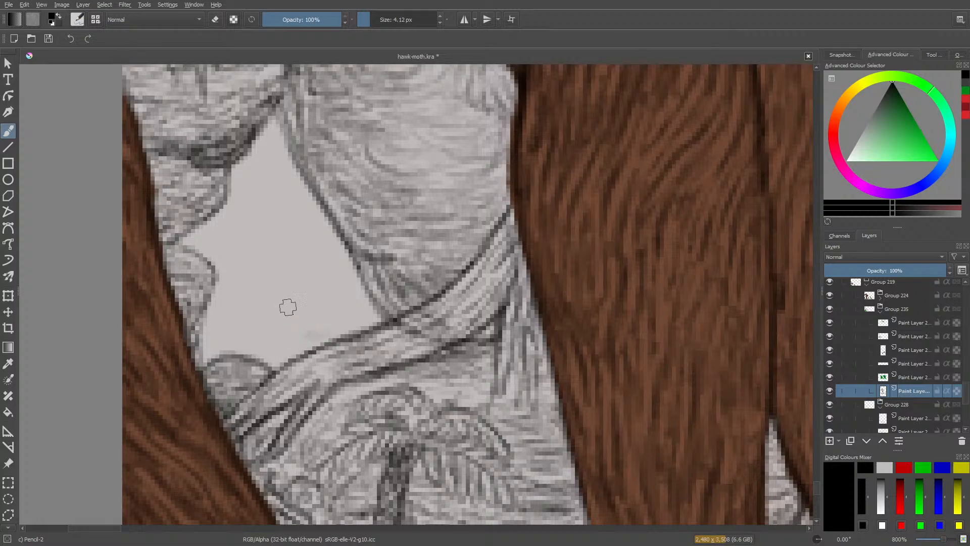
Lightly sketch distant rock contours and a small hanging point in the gap between the stacked rocks and the boulder.
{"action": "mouse_move", "coordinate": [315, 272]}
{"action": "left_mouse_down"}
{"action": "mouse_move", "coordinate": [349, 310]}
{"action": "mouse_move", "coordinate": [327, 264]}
{"action": "mouse_move", "coordinate": [361, 318]}
{"action": "mouse_move", "coordinate": [326, 235]}
{"action": "mouse_move", "coordinate": [368, 324]}
{"action": "mouse_move", "coordinate": [324, 287]}
{"action": "mouse_move", "coordinate": [363, 309]}
{"action": "mouse_move", "coordinate": [289, 292]}
{"action": "mouse_move", "coordinate": [243, 295]}
{"action": "mouse_move", "coordinate": [260, 301]}
{"action": "mouse_move", "coordinate": [232, 305]}
{"action": "mouse_move", "coordinate": [206, 331]}
{"action": "left_mouse_up"}
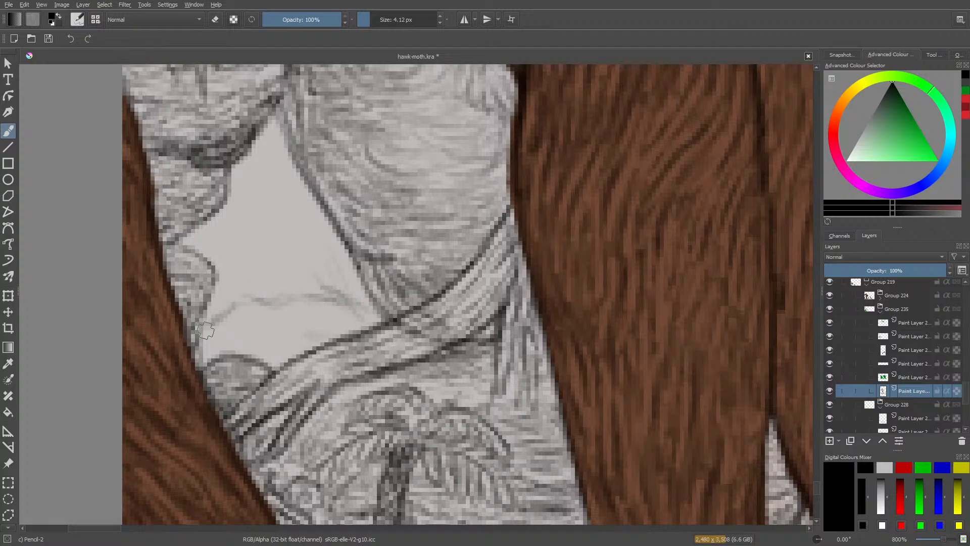
{"action": "mouse_move", "coordinate": [307, 333]}
{"action": "left_mouse_down"}
{"action": "mouse_move", "coordinate": [273, 347]}
{"action": "mouse_move", "coordinate": [298, 322]}
{"action": "mouse_move", "coordinate": [231, 339]}
{"action": "mouse_move", "coordinate": [264, 332]}
{"action": "mouse_move", "coordinate": [233, 331]}
{"action": "mouse_move", "coordinate": [238, 343]}
{"action": "mouse_move", "coordinate": [207, 346]}
{"action": "mouse_move", "coordinate": [314, 339]}
{"action": "mouse_move", "coordinate": [304, 330]}
{"action": "mouse_move", "coordinate": [315, 333]}
{"action": "mouse_move", "coordinate": [317, 319]}
{"action": "mouse_move", "coordinate": [264, 334]}
{"action": "left_mouse_up"}
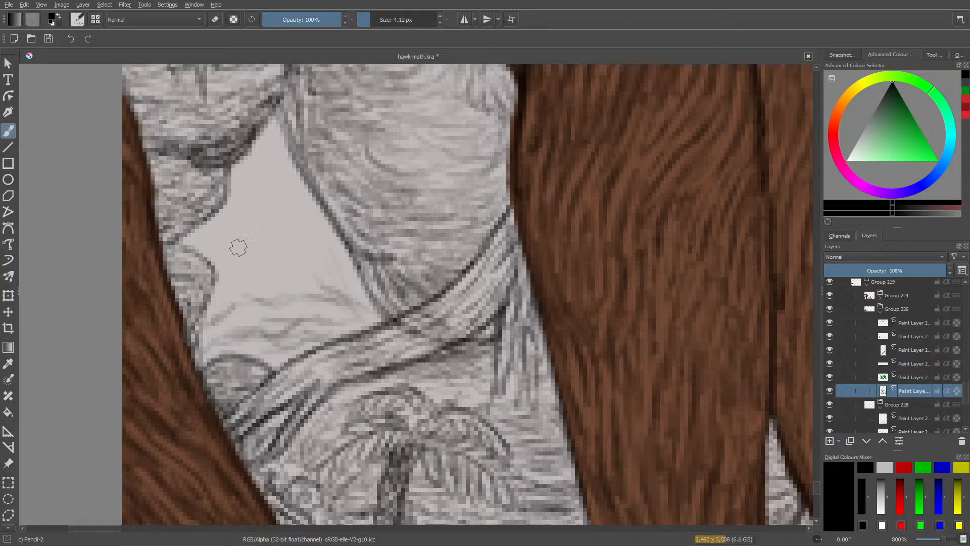
{"action": "mouse_move", "coordinate": [248, 296]}
{"action": "left_mouse_down"}
{"action": "mouse_move", "coordinate": [192, 312]}
{"action": "mouse_move", "coordinate": [217, 276]}
{"action": "mouse_move", "coordinate": [225, 307]}
{"action": "mouse_move", "coordinate": [238, 277]}
{"action": "mouse_move", "coordinate": [239, 298]}
{"action": "left_mouse_up"}
{"action": "mouse_move", "coordinate": [266, 266]}
{"action": "left_mouse_down"}
{"action": "mouse_move", "coordinate": [258, 290]}
{"action": "mouse_move", "coordinate": [265, 260]}
{"action": "mouse_move", "coordinate": [239, 260]}
{"action": "left_mouse_up"}
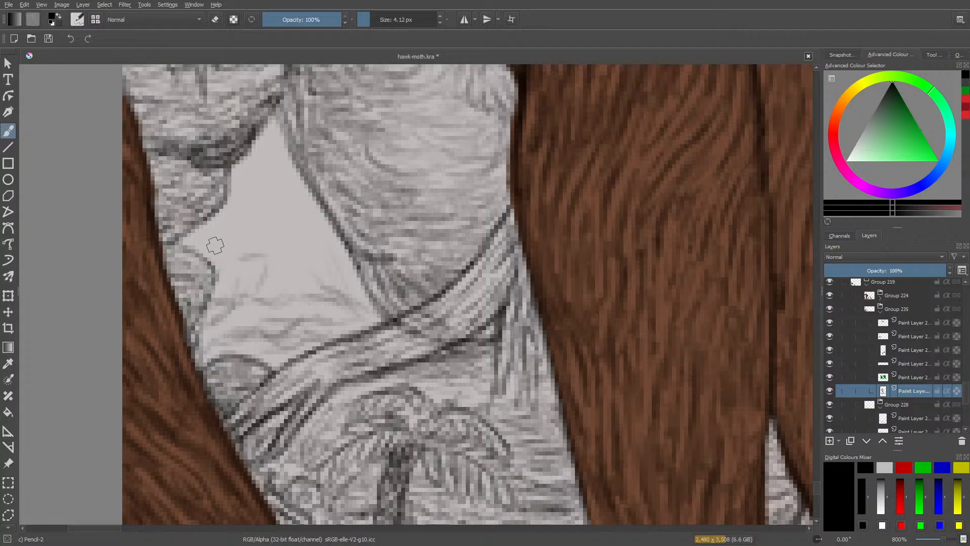
{"action": "mouse_move", "coordinate": [196, 234]}
{"action": "left_mouse_down"}
{"action": "mouse_move", "coordinate": [268, 218]}
{"action": "mouse_move", "coordinate": [261, 277]}
{"action": "left_mouse_up"}
{"action": "mouse_move", "coordinate": [267, 234]}
{"action": "left_mouse_down"}
{"action": "mouse_move", "coordinate": [258, 128]}
{"action": "mouse_move", "coordinate": [270, 196]}
{"action": "mouse_move", "coordinate": [254, 145]}
{"action": "mouse_move", "coordinate": [242, 160]}
{"action": "mouse_move", "coordinate": [259, 172]}
{"action": "mouse_move", "coordinate": [261, 194]}
{"action": "mouse_move", "coordinate": [278, 134]}
{"action": "mouse_move", "coordinate": [264, 184]}
{"action": "mouse_move", "coordinate": [279, 156]}
{"action": "mouse_move", "coordinate": [257, 129]}
{"action": "mouse_move", "coordinate": [262, 161]}
{"action": "left_mouse_up"}
Draw a curved pencil line inside the gap, running alongside the boulder's edge down to the arching root.
{"action": "key", "text": "slash"}
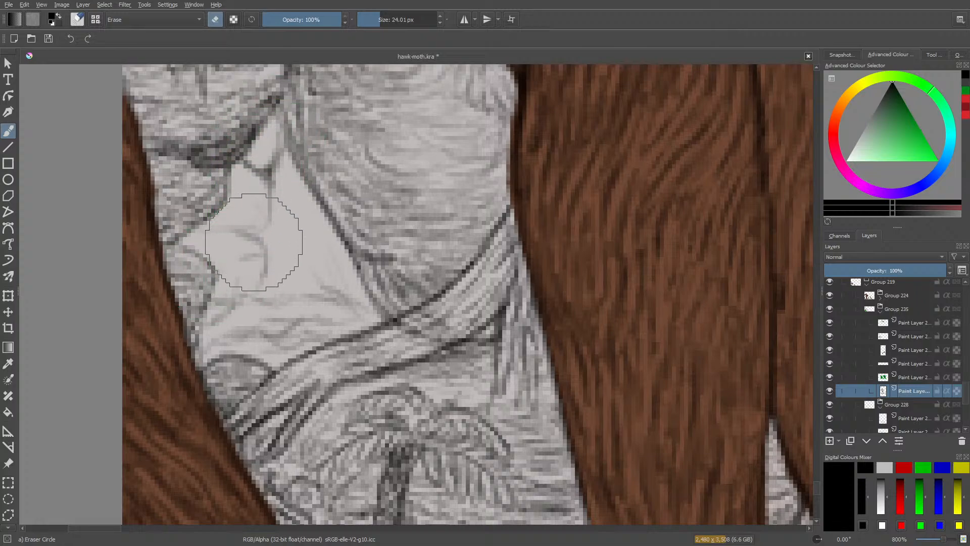
{"action": "key", "text": "slash"}
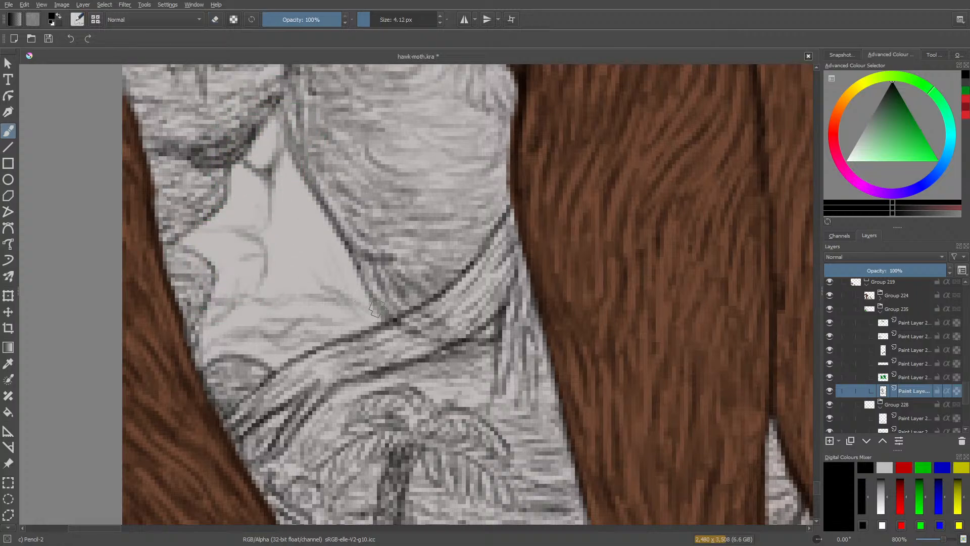
{"action": "mouse_move", "coordinate": [303, 232]}
{"action": "left_mouse_down"}
{"action": "mouse_move", "coordinate": [288, 162]}
{"action": "mouse_move", "coordinate": [312, 253]}
{"action": "left_mouse_up"}
{"action": "mouse_move", "coordinate": [285, 151]}
{"action": "left_mouse_down"}
{"action": "mouse_move", "coordinate": [327, 281]}
{"action": "mouse_move", "coordinate": [384, 320]}
{"action": "left_mouse_up"}
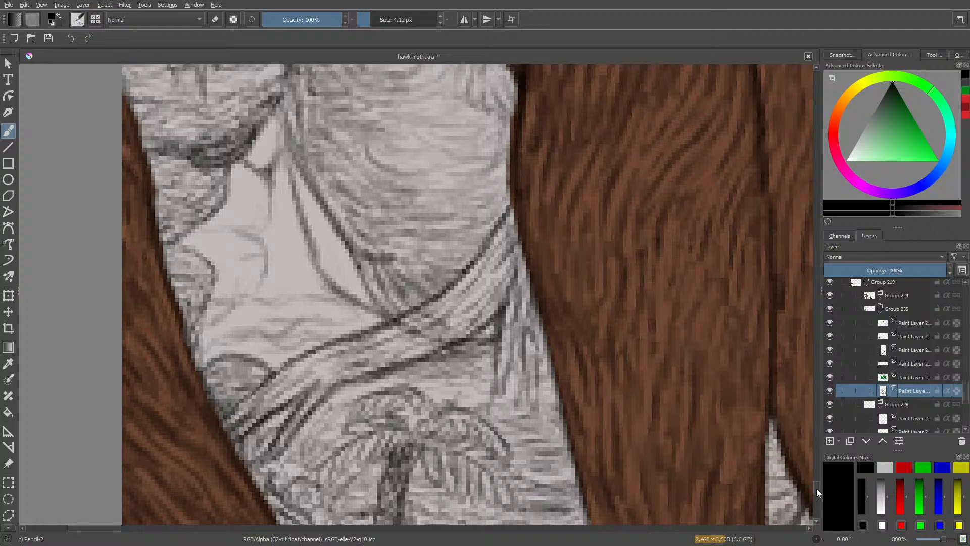
Hatch the strip between the boulder and the curved line inside the gap, erasing the old edge so the boulder extends to that line.
{"action": "left_click_drag", "start_coordinate": [817, 489], "coordinate": [818, 483]}
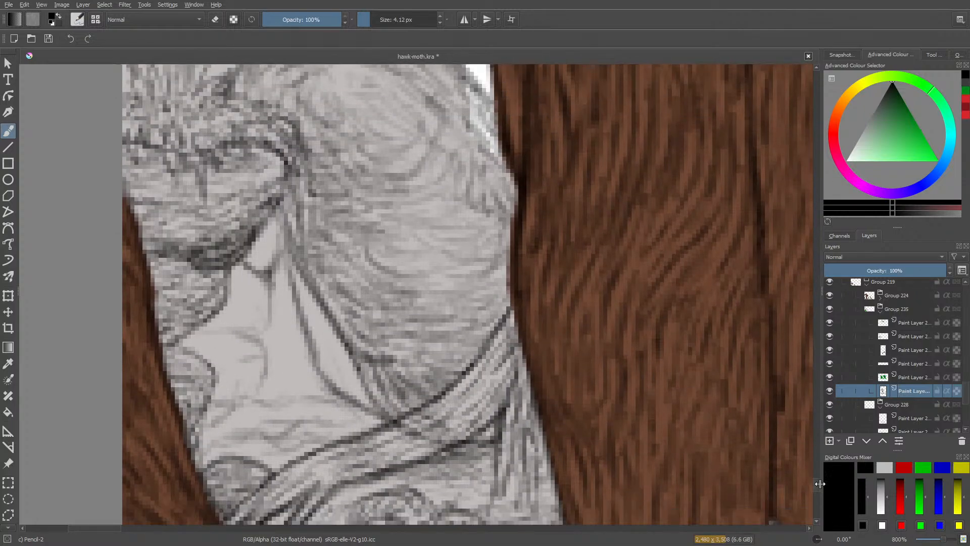
{"action": "left_click_drag", "start_coordinate": [342, 371], "coordinate": [354, 386]}
{"action": "mouse_move", "coordinate": [322, 356]}
{"action": "left_mouse_down"}
{"action": "mouse_move", "coordinate": [344, 365]}
{"action": "mouse_move", "coordinate": [356, 394]}
{"action": "mouse_move", "coordinate": [318, 371]}
{"action": "mouse_move", "coordinate": [326, 354]}
{"action": "mouse_move", "coordinate": [351, 368]}
{"action": "left_mouse_up"}
{"action": "left_click_drag", "start_coordinate": [302, 336], "coordinate": [341, 354]}
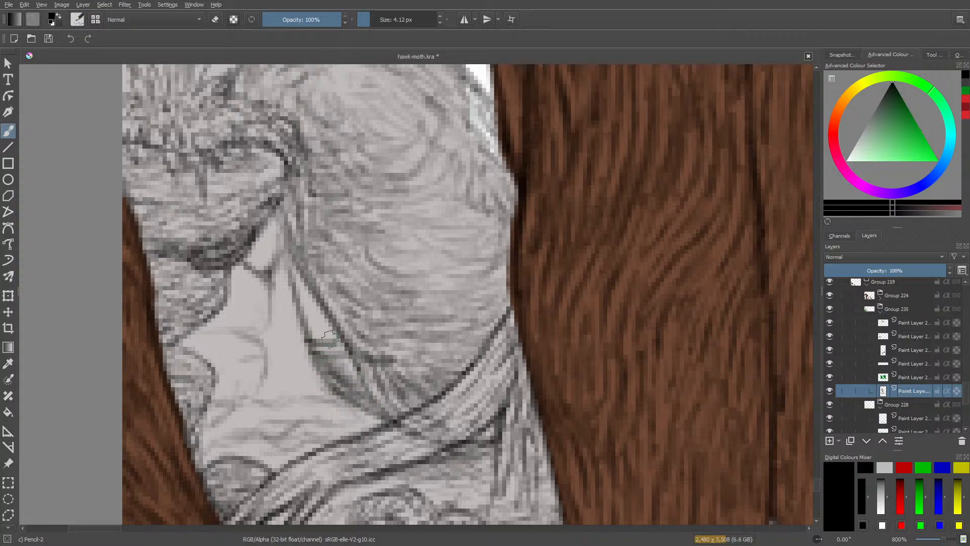
{"action": "mouse_move", "coordinate": [300, 298]}
{"action": "left_mouse_down"}
{"action": "mouse_move", "coordinate": [314, 321]}
{"action": "mouse_move", "coordinate": [302, 285]}
{"action": "mouse_move", "coordinate": [335, 314]}
{"action": "mouse_move", "coordinate": [322, 325]}
{"action": "mouse_move", "coordinate": [345, 345]}
{"action": "mouse_move", "coordinate": [321, 370]}
{"action": "mouse_move", "coordinate": [371, 399]}
{"action": "left_mouse_up"}
{"action": "mouse_move", "coordinate": [334, 361]}
{"action": "left_mouse_down"}
{"action": "mouse_move", "coordinate": [389, 384]}
{"action": "mouse_move", "coordinate": [396, 408]}
{"action": "left_mouse_up"}
{"action": "left_click_drag", "start_coordinate": [362, 400], "coordinate": [395, 416]}
{"action": "left_click_drag", "start_coordinate": [313, 337], "coordinate": [331, 353]}
{"action": "left_click_drag", "start_coordinate": [304, 291], "coordinate": [329, 323]}
{"action": "mouse_move", "coordinate": [293, 267]}
{"action": "left_mouse_down"}
{"action": "mouse_move", "coordinate": [309, 305]}
{"action": "mouse_move", "coordinate": [307, 293]}
{"action": "left_mouse_up"}
{"action": "mouse_move", "coordinate": [294, 262]}
{"action": "left_mouse_down"}
{"action": "mouse_move", "coordinate": [322, 300]}
{"action": "mouse_move", "coordinate": [330, 292]}
{"action": "mouse_move", "coordinate": [316, 278]}
{"action": "mouse_move", "coordinate": [308, 302]}
{"action": "mouse_move", "coordinate": [388, 347]}
{"action": "left_mouse_up"}
{"action": "key", "text": "e"}
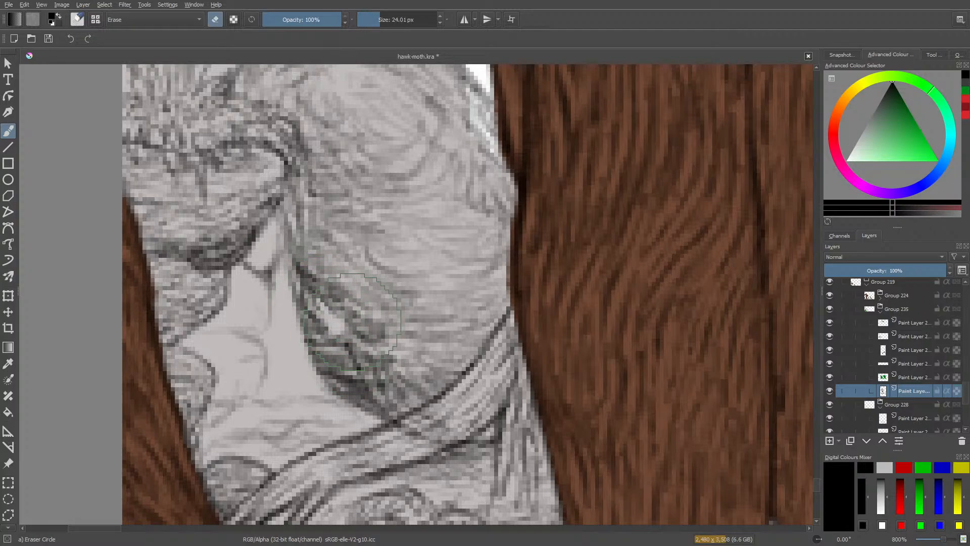
{"action": "key", "text": "e"}
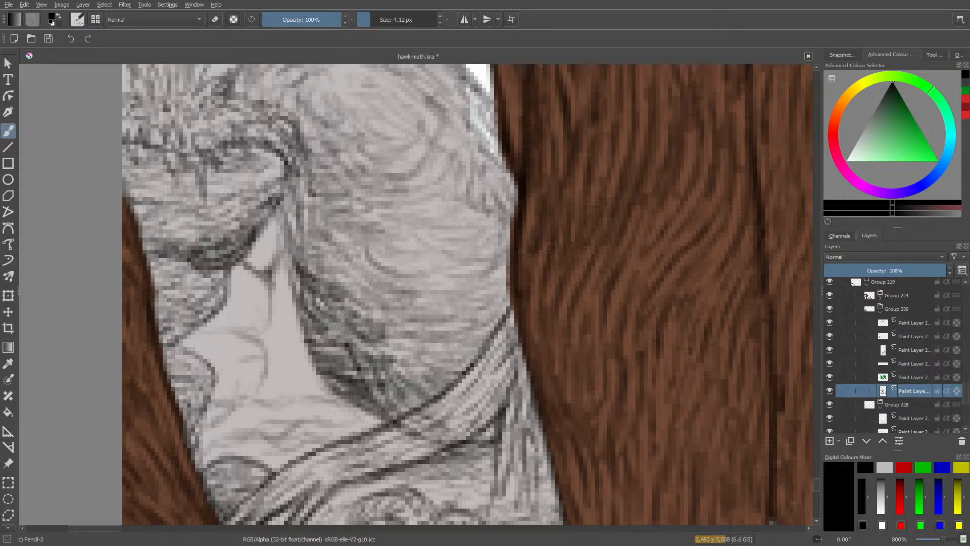
Darken the boulder's shadow side along the gap with hatching that spreads inward across its lower half.
{"action": "scroll", "coordinate": [937, 543], "scroll_direction": "down", "scroll_amount": 3}
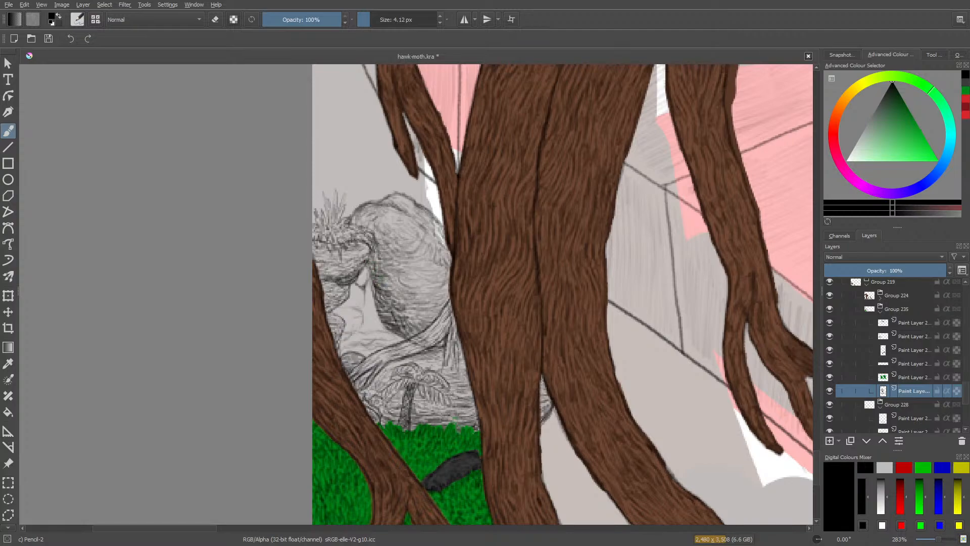
{"action": "left_click_drag", "start_coordinate": [385, 293], "coordinate": [404, 299]}
{"action": "left_click_drag", "start_coordinate": [382, 296], "coordinate": [411, 304]}
{"action": "left_click_drag", "start_coordinate": [390, 303], "coordinate": [410, 313]}
{"action": "mouse_move", "coordinate": [394, 316]}
{"action": "left_mouse_down"}
{"action": "mouse_move", "coordinate": [421, 314]}
{"action": "mouse_move", "coordinate": [400, 309]}
{"action": "mouse_move", "coordinate": [417, 304]}
{"action": "mouse_move", "coordinate": [408, 284]}
{"action": "mouse_move", "coordinate": [387, 282]}
{"action": "mouse_move", "coordinate": [406, 269]}
{"action": "left_mouse_up"}
{"action": "mouse_move", "coordinate": [381, 274]}
{"action": "left_mouse_down"}
{"action": "mouse_move", "coordinate": [405, 263]}
{"action": "mouse_move", "coordinate": [397, 260]}
{"action": "left_mouse_up"}
{"action": "left_click_drag", "start_coordinate": [379, 259], "coordinate": [394, 254]}
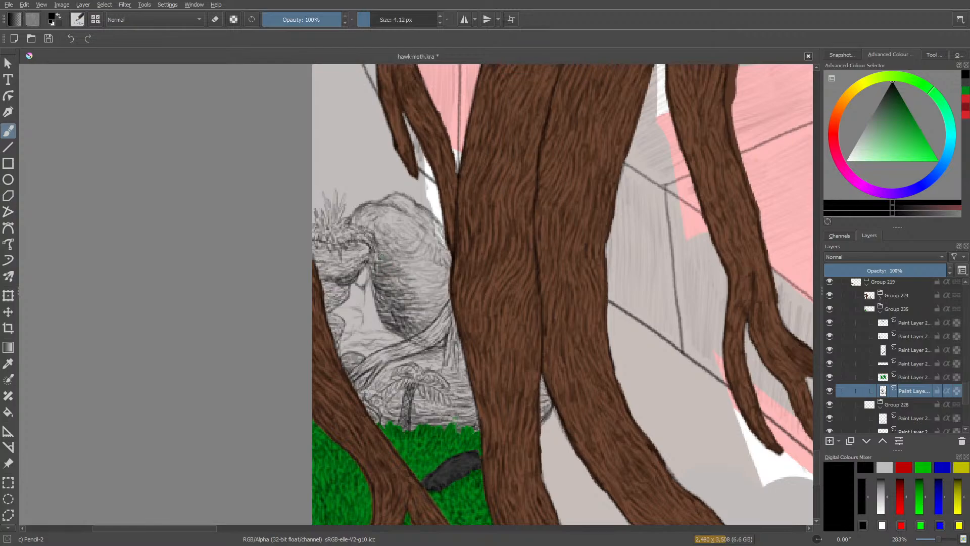
{"action": "left_click_drag", "start_coordinate": [403, 293], "coordinate": [425, 310]}
{"action": "left_click_drag", "start_coordinate": [408, 324], "coordinate": [419, 314]}
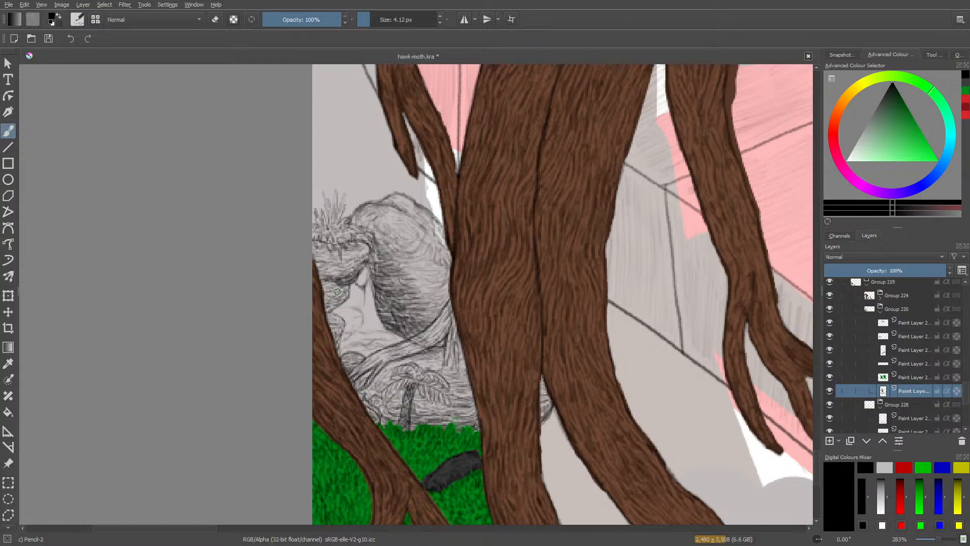
Set the pencil size to 4.63 px, then erase the shaded patch inside the boulder's gap-side edge and re-hatch it densely.
{"action": "left_click_drag", "start_coordinate": [369, 20], "coordinate": [370, 19]}
{"action": "key", "text": "e"}
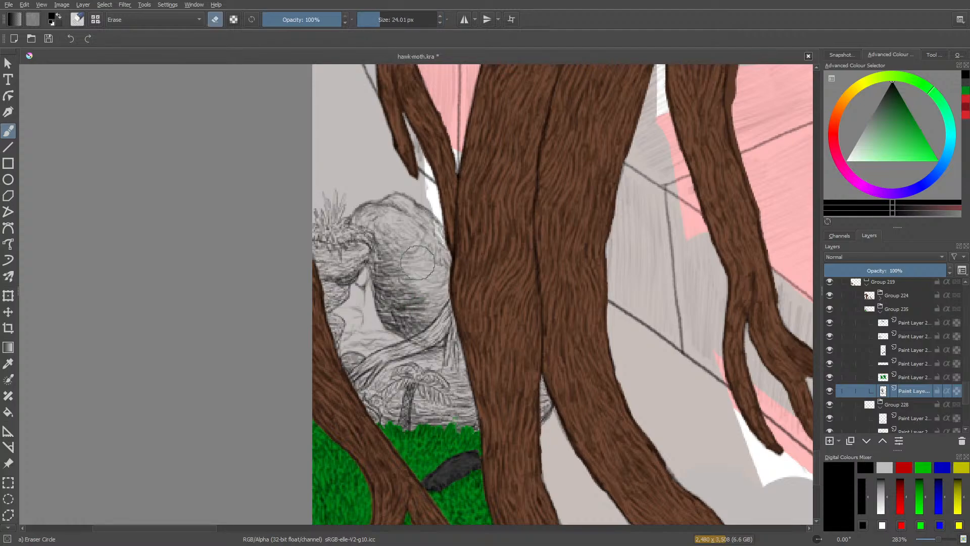
{"action": "mouse_move", "coordinate": [387, 286]}
{"action": "left_mouse_down"}
{"action": "mouse_move", "coordinate": [383, 305]}
{"action": "mouse_move", "coordinate": [394, 319]}
{"action": "mouse_move", "coordinate": [408, 303]}
{"action": "mouse_move", "coordinate": [393, 279]}
{"action": "left_mouse_up"}
{"action": "key", "text": "e"}
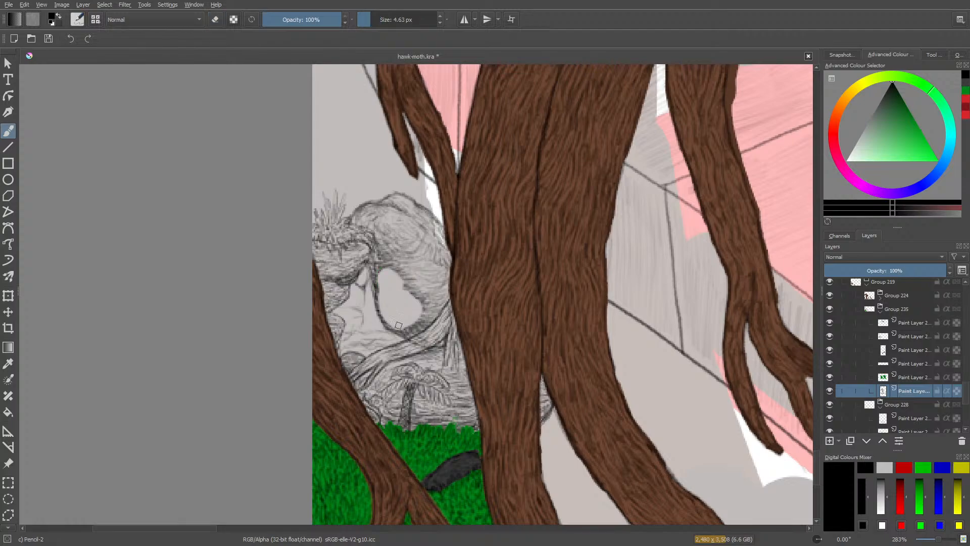
{"action": "mouse_move", "coordinate": [387, 319]}
{"action": "left_mouse_down"}
{"action": "mouse_move", "coordinate": [393, 326]}
{"action": "mouse_move", "coordinate": [413, 315]}
{"action": "mouse_move", "coordinate": [410, 302]}
{"action": "left_mouse_up"}
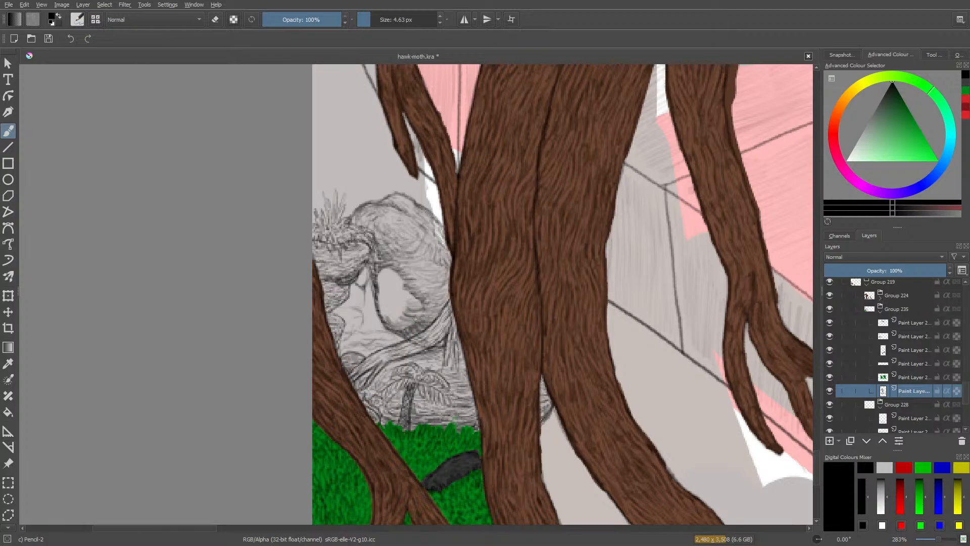
{"action": "left_click_drag", "start_coordinate": [399, 329], "coordinate": [381, 297]}
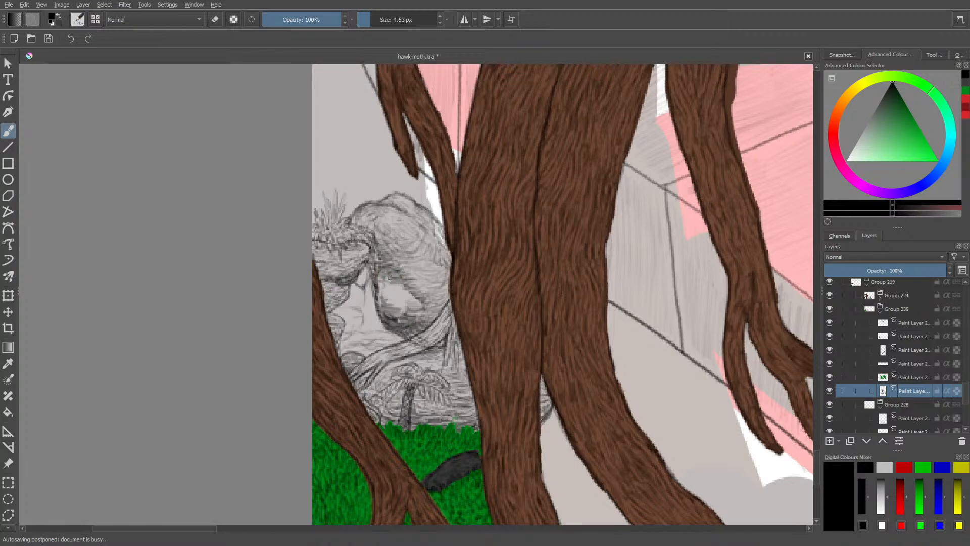
{"action": "mouse_move", "coordinate": [390, 286]}
{"action": "left_mouse_down"}
{"action": "mouse_move", "coordinate": [413, 309]}
{"action": "mouse_move", "coordinate": [388, 290]}
{"action": "mouse_move", "coordinate": [397, 288]}
{"action": "mouse_move", "coordinate": [392, 303]}
{"action": "left_mouse_up"}
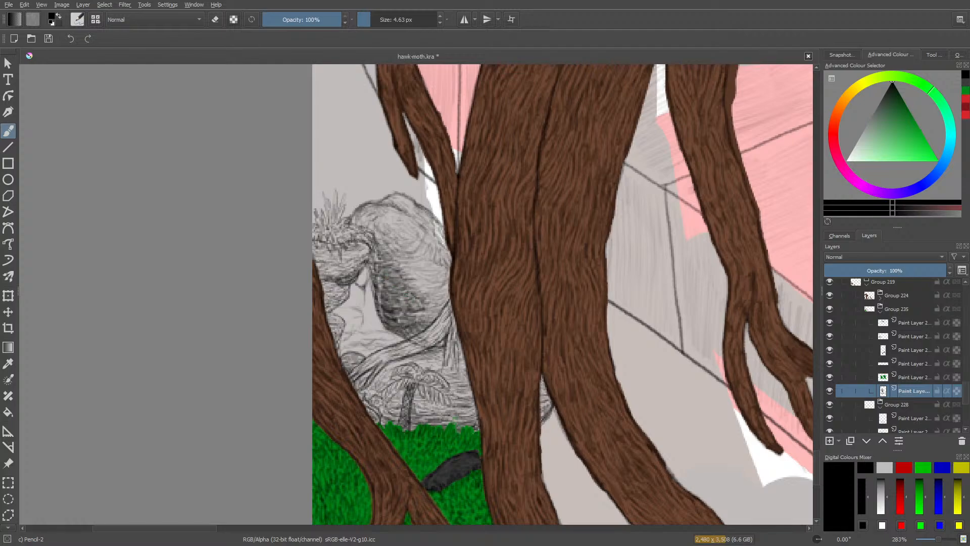
{"action": "left_click_drag", "start_coordinate": [384, 289], "coordinate": [382, 306]}
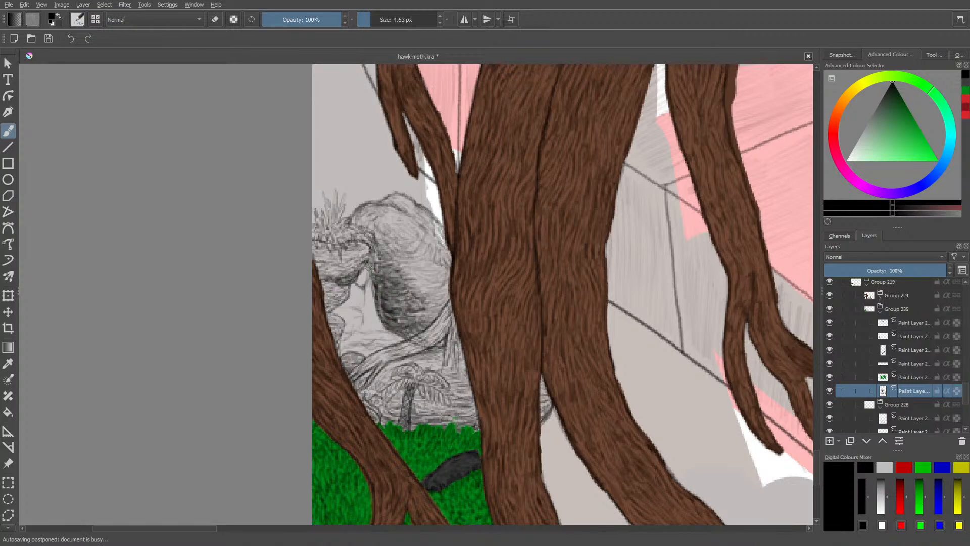
Choose the Eraser Soft brush at 22.44 px and lighten the dark hatching on the boulder's shadow side.
{"action": "right_click", "coordinate": [422, 235]}
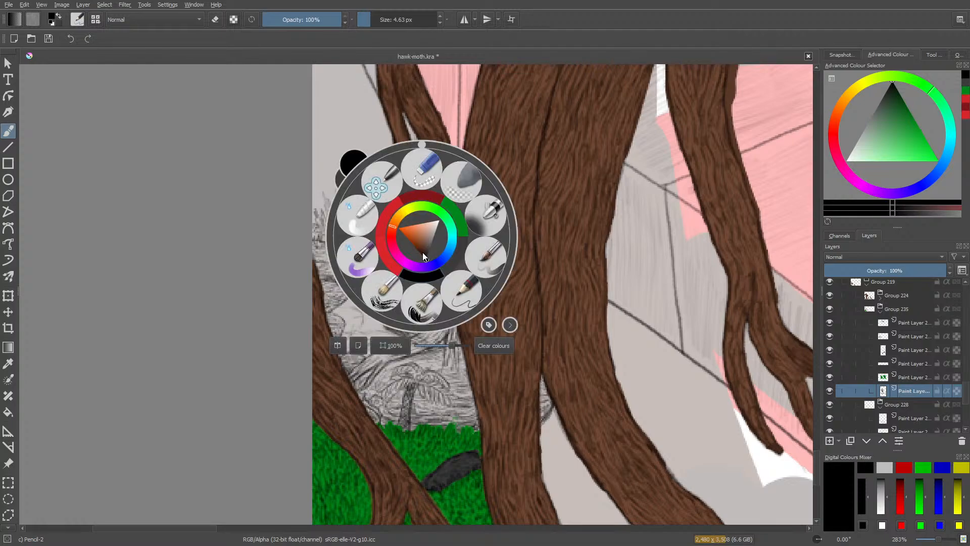
{"action": "left_click", "coordinate": [397, 99]}
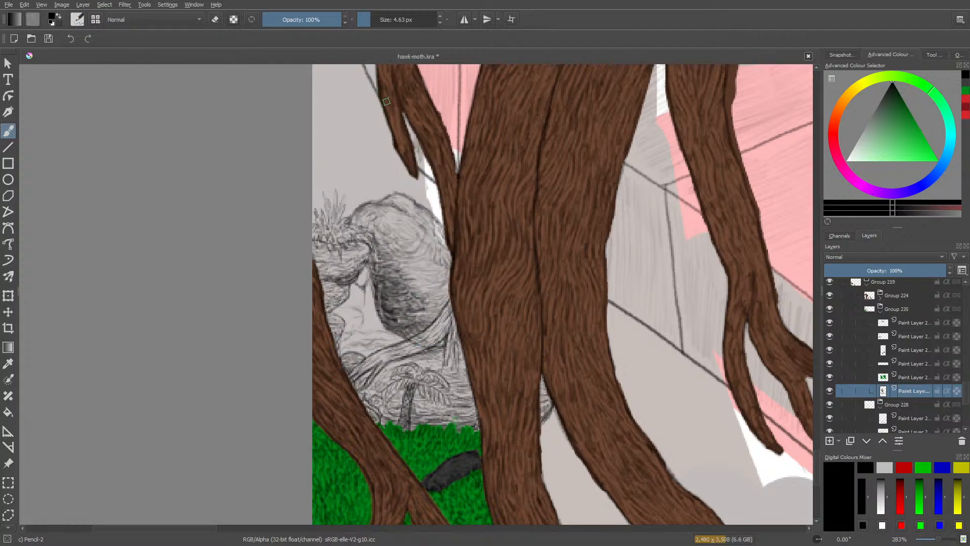
{"action": "key", "text": "slash"}
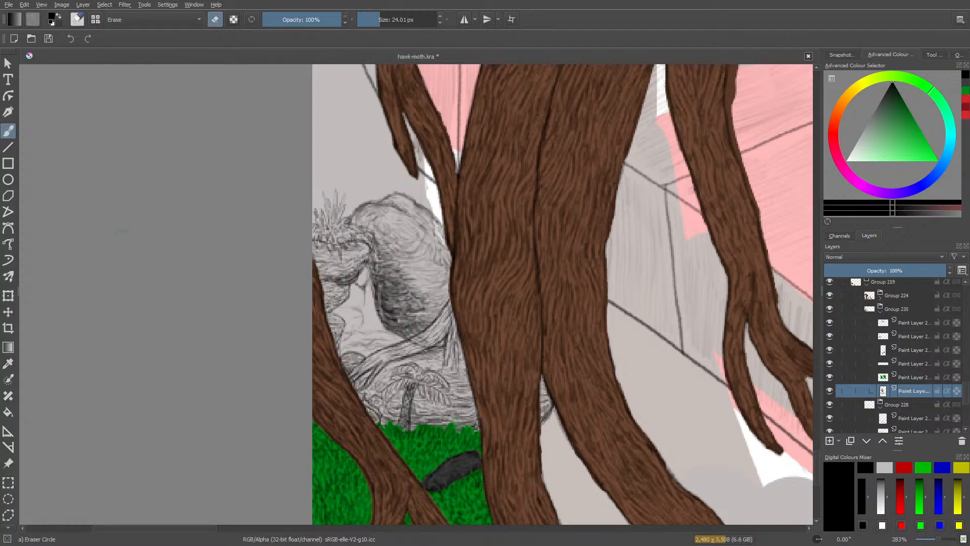
{"action": "left_click", "coordinate": [77, 20]}
{"action": "left_click", "coordinate": [104, 128]}
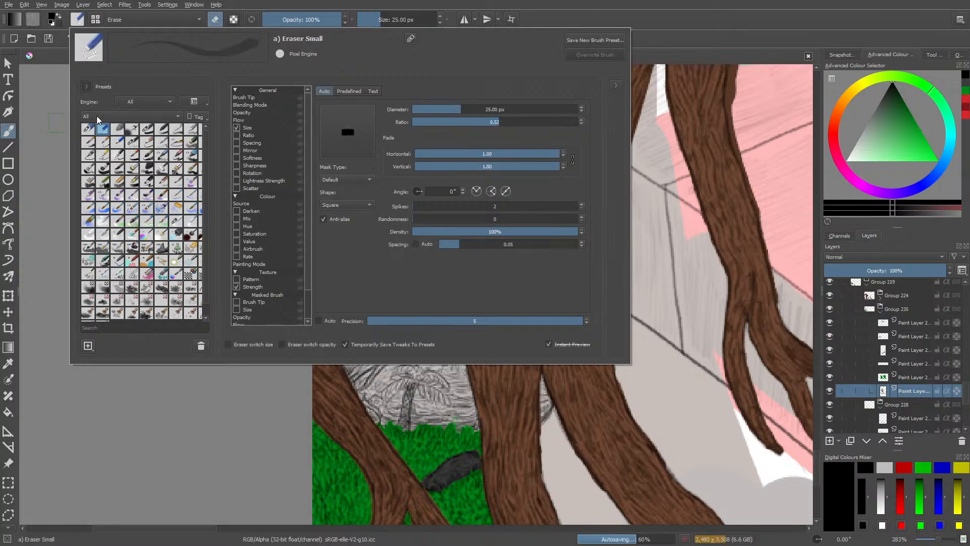
{"action": "left_click", "coordinate": [118, 129]}
{"action": "left_click", "coordinate": [380, 12]}
{"action": "left_click_drag", "start_coordinate": [381, 12], "coordinate": [379, 23]}
{"action": "mouse_move", "coordinate": [392, 295]}
{"action": "left_mouse_down"}
{"action": "mouse_move", "coordinate": [396, 319]}
{"action": "mouse_move", "coordinate": [382, 282]}
{"action": "mouse_move", "coordinate": [389, 319]}
{"action": "mouse_move", "coordinate": [414, 290]}
{"action": "left_mouse_up"}
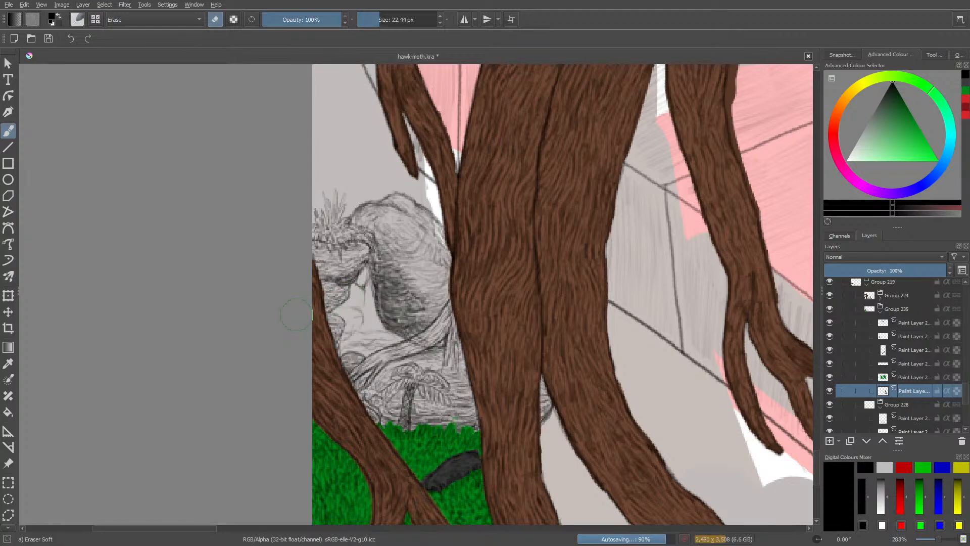
Return to Pencil-2, then shade the hanging point and outline and hatch the distant rocks beneath the stacked rocks.
{"action": "key", "text": "slash"}
{"action": "right_click", "coordinate": [367, 273]}
{"action": "left_click", "coordinate": [316, 143]}
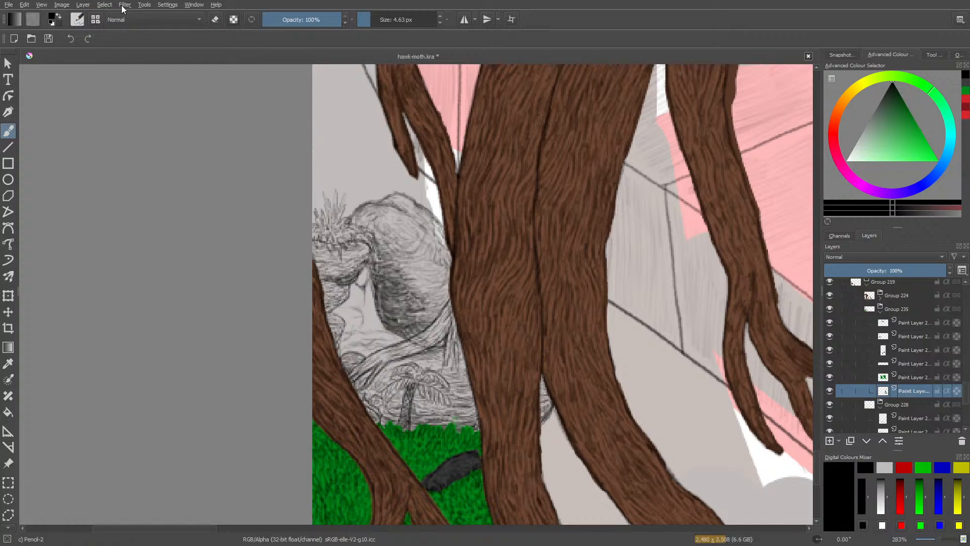
{"action": "left_click_drag", "start_coordinate": [932, 537], "coordinate": [939, 542]}
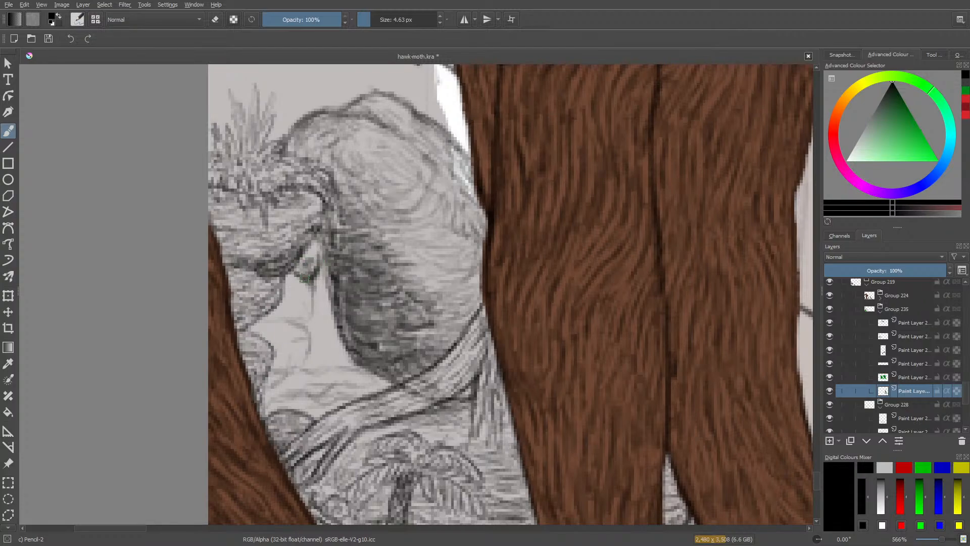
{"action": "mouse_move", "coordinate": [317, 255]}
{"action": "left_mouse_down"}
{"action": "mouse_move", "coordinate": [294, 274]}
{"action": "mouse_move", "coordinate": [285, 273]}
{"action": "mouse_move", "coordinate": [308, 310]}
{"action": "mouse_move", "coordinate": [310, 284]}
{"action": "mouse_move", "coordinate": [309, 310]}
{"action": "mouse_move", "coordinate": [295, 322]}
{"action": "mouse_move", "coordinate": [267, 319]}
{"action": "mouse_move", "coordinate": [302, 313]}
{"action": "mouse_move", "coordinate": [287, 304]}
{"action": "mouse_move", "coordinate": [297, 297]}
{"action": "mouse_move", "coordinate": [286, 293]}
{"action": "mouse_move", "coordinate": [299, 301]}
{"action": "mouse_move", "coordinate": [293, 282]}
{"action": "mouse_move", "coordinate": [306, 296]}
{"action": "mouse_move", "coordinate": [289, 301]}
{"action": "mouse_move", "coordinate": [304, 317]}
{"action": "mouse_move", "coordinate": [307, 307]}
{"action": "mouse_move", "coordinate": [298, 317]}
{"action": "mouse_move", "coordinate": [279, 311]}
{"action": "mouse_move", "coordinate": [301, 359]}
{"action": "mouse_move", "coordinate": [307, 333]}
{"action": "mouse_move", "coordinate": [305, 351]}
{"action": "mouse_move", "coordinate": [291, 367]}
{"action": "mouse_move", "coordinate": [263, 371]}
{"action": "mouse_move", "coordinate": [296, 357]}
{"action": "mouse_move", "coordinate": [280, 351]}
{"action": "mouse_move", "coordinate": [297, 349]}
{"action": "mouse_move", "coordinate": [277, 342]}
{"action": "mouse_move", "coordinate": [297, 343]}
{"action": "mouse_move", "coordinate": [280, 339]}
{"action": "mouse_move", "coordinate": [278, 355]}
{"action": "mouse_move", "coordinate": [292, 357]}
{"action": "mouse_move", "coordinate": [267, 385]}
{"action": "mouse_move", "coordinate": [288, 333]}
{"action": "mouse_move", "coordinate": [250, 336]}
{"action": "left_mouse_up"}
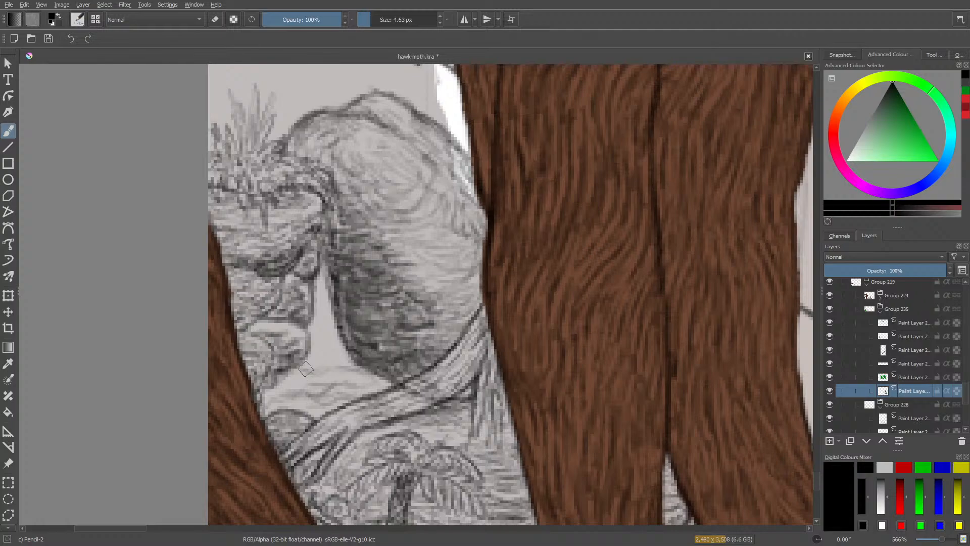
Hatch the distant ground between the lower rocks and the arching root, darkening it toward the boulder.
{"action": "mouse_move", "coordinate": [306, 369]}
{"action": "left_mouse_down"}
{"action": "mouse_move", "coordinate": [355, 368]}
{"action": "mouse_move", "coordinate": [383, 389]}
{"action": "mouse_move", "coordinate": [346, 378]}
{"action": "mouse_move", "coordinate": [336, 406]}
{"action": "mouse_move", "coordinate": [300, 409]}
{"action": "mouse_move", "coordinate": [307, 400]}
{"action": "mouse_move", "coordinate": [277, 403]}
{"action": "mouse_move", "coordinate": [339, 401]}
{"action": "mouse_move", "coordinate": [302, 402]}
{"action": "mouse_move", "coordinate": [302, 390]}
{"action": "mouse_move", "coordinate": [344, 378]}
{"action": "mouse_move", "coordinate": [304, 380]}
{"action": "mouse_move", "coordinate": [313, 386]}
{"action": "mouse_move", "coordinate": [289, 376]}
{"action": "mouse_move", "coordinate": [301, 383]}
{"action": "mouse_move", "coordinate": [262, 401]}
{"action": "mouse_move", "coordinate": [292, 376]}
{"action": "mouse_move", "coordinate": [270, 395]}
{"action": "mouse_move", "coordinate": [269, 412]}
{"action": "mouse_move", "coordinate": [282, 405]}
{"action": "mouse_move", "coordinate": [325, 367]}
{"action": "left_mouse_up"}
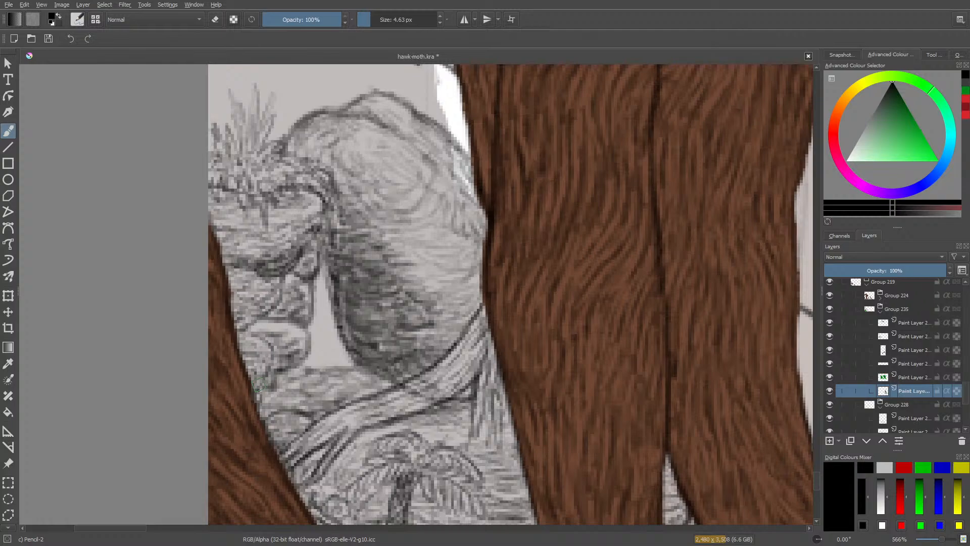
{"action": "mouse_move", "coordinate": [328, 374]}
{"action": "left_mouse_down"}
{"action": "mouse_move", "coordinate": [342, 388]}
{"action": "mouse_move", "coordinate": [319, 395]}
{"action": "mouse_move", "coordinate": [303, 377]}
{"action": "mouse_move", "coordinate": [283, 404]}
{"action": "mouse_move", "coordinate": [349, 390]}
{"action": "mouse_move", "coordinate": [360, 377]}
{"action": "mouse_move", "coordinate": [366, 394]}
{"action": "mouse_move", "coordinate": [384, 380]}
{"action": "mouse_move", "coordinate": [346, 362]}
{"action": "left_mouse_up"}
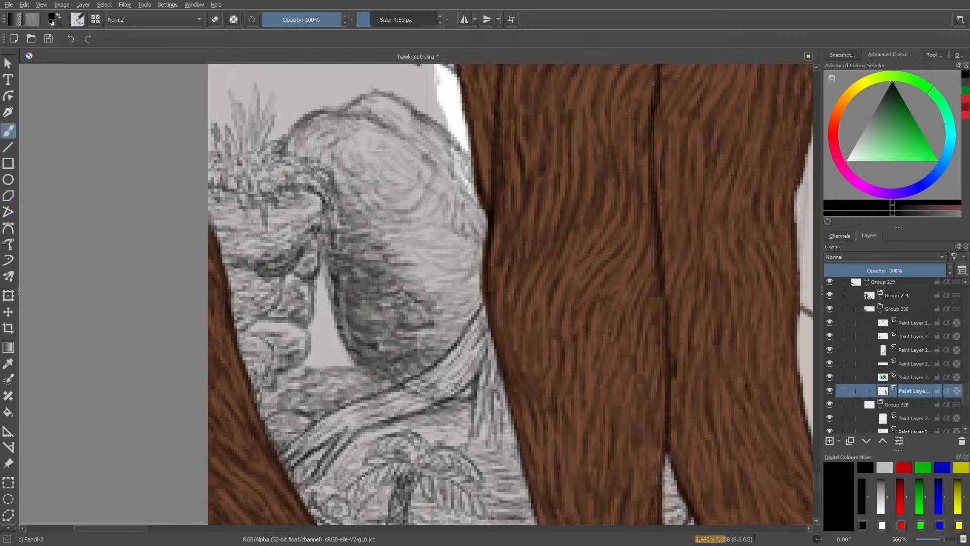
{"action": "mouse_move", "coordinate": [813, 483]}
{"action": "left_mouse_down"}
{"action": "mouse_move", "coordinate": [815, 447]}
{"action": "mouse_move", "coordinate": [808, 480]}
{"action": "left_mouse_up"}
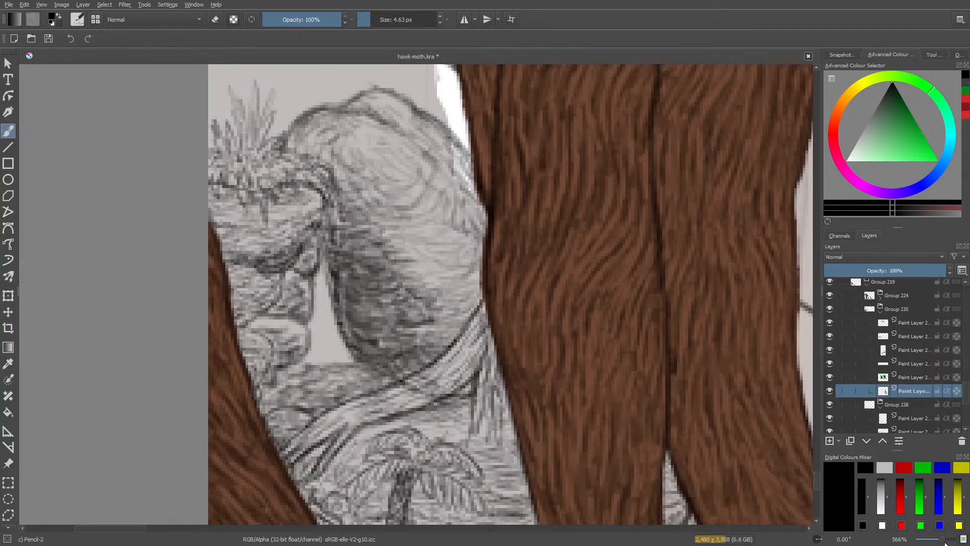
Zoom out to view the finished rocks and save the illustration.
{"action": "left_click_drag", "start_coordinate": [942, 539], "coordinate": [936, 541]}
{"action": "key", "text": "plus"}
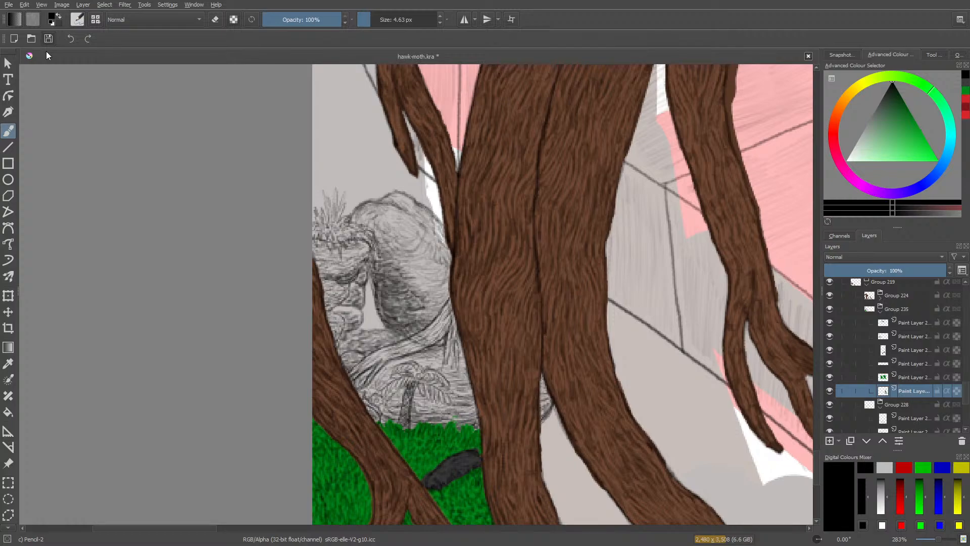
{"action": "key", "text": "ctrl+s"}
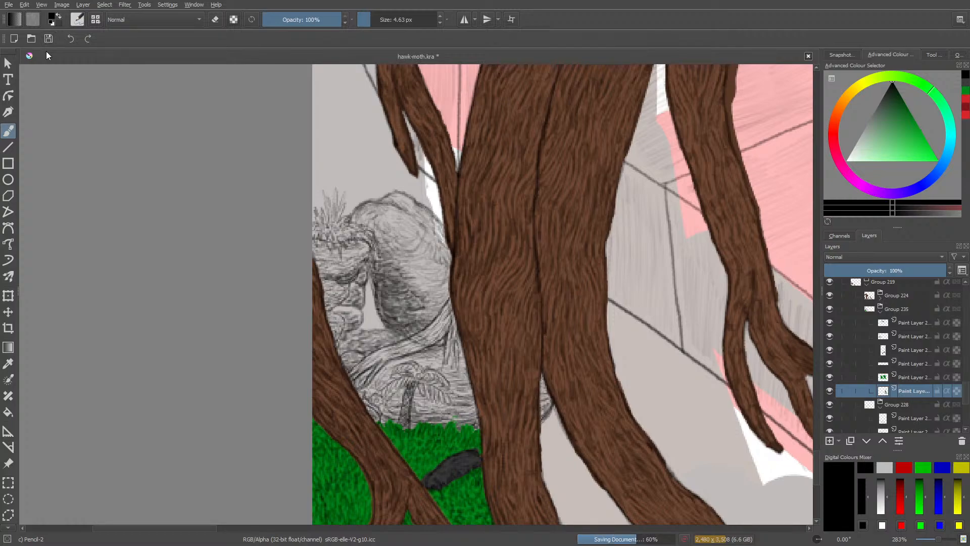